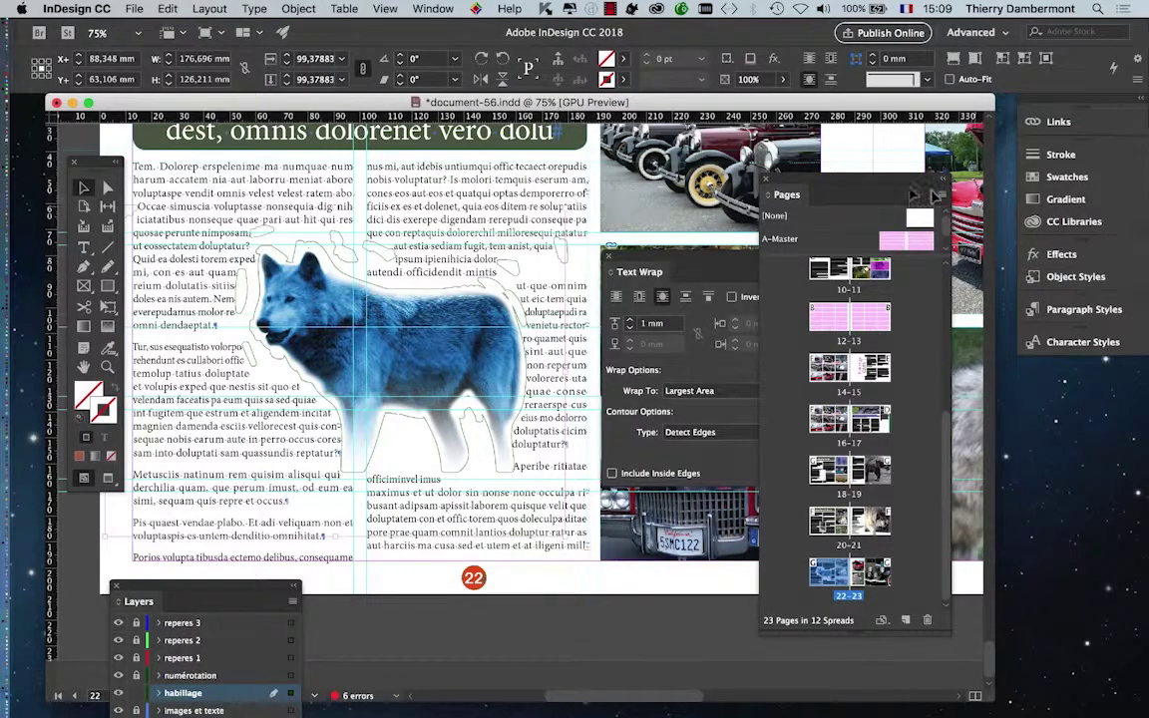
- Move the Pages panel beside the toolbox, enlarge it across the document window, and give its masters section more height
drag(826, 184, 270, 127)
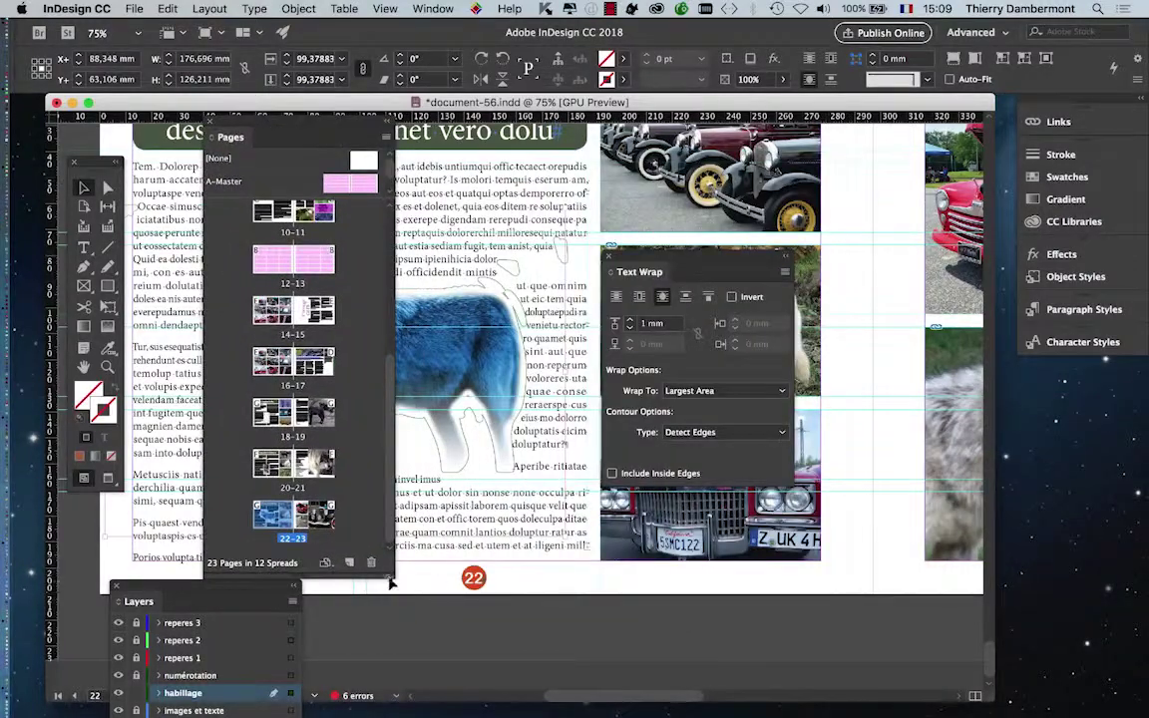
drag(387, 571, 1037, 623)
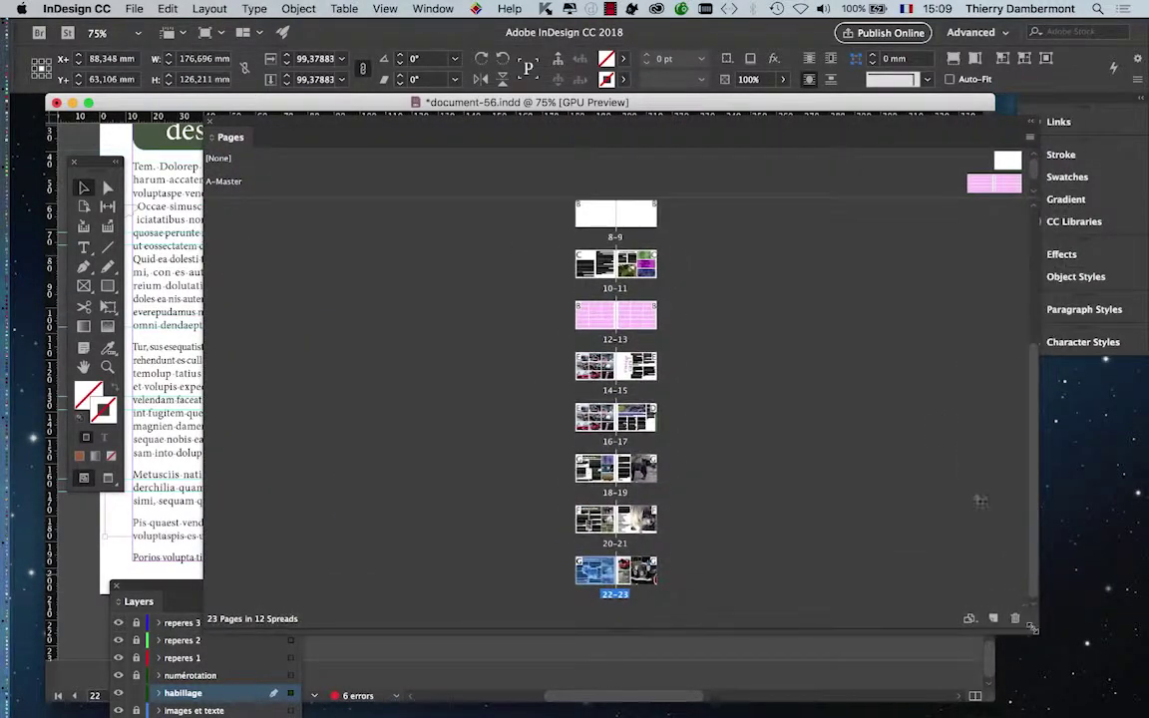
drag(826, 198, 826, 276)
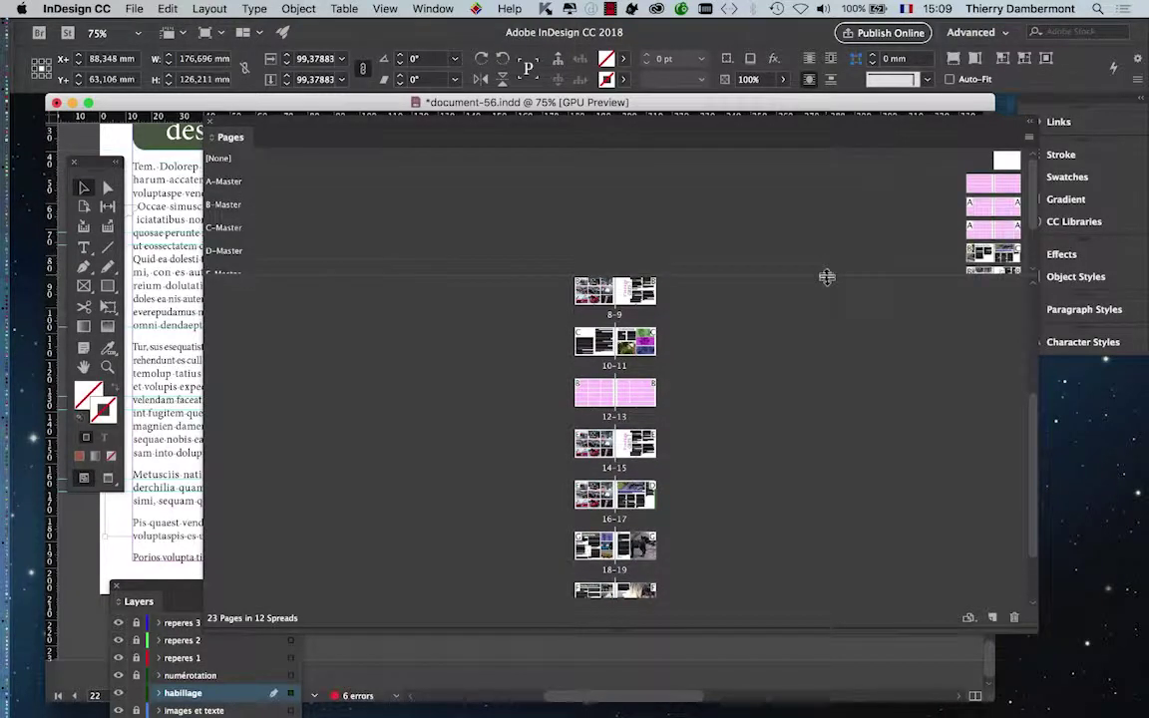
- Shift and shorten the floating Pages panel, then reshape it into a narrow column beside the blue wolf image
drag(686, 128, 661, 134)
drag(1014, 639, 1066, 468)
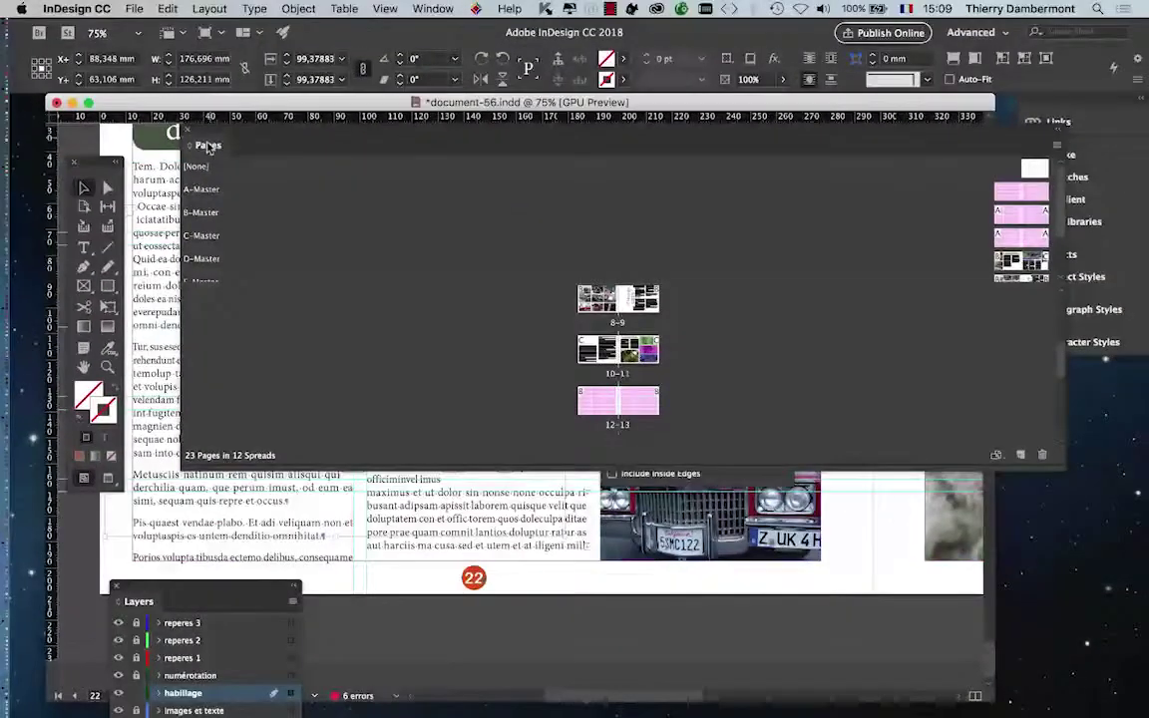
drag(950, 146, 33, 159)
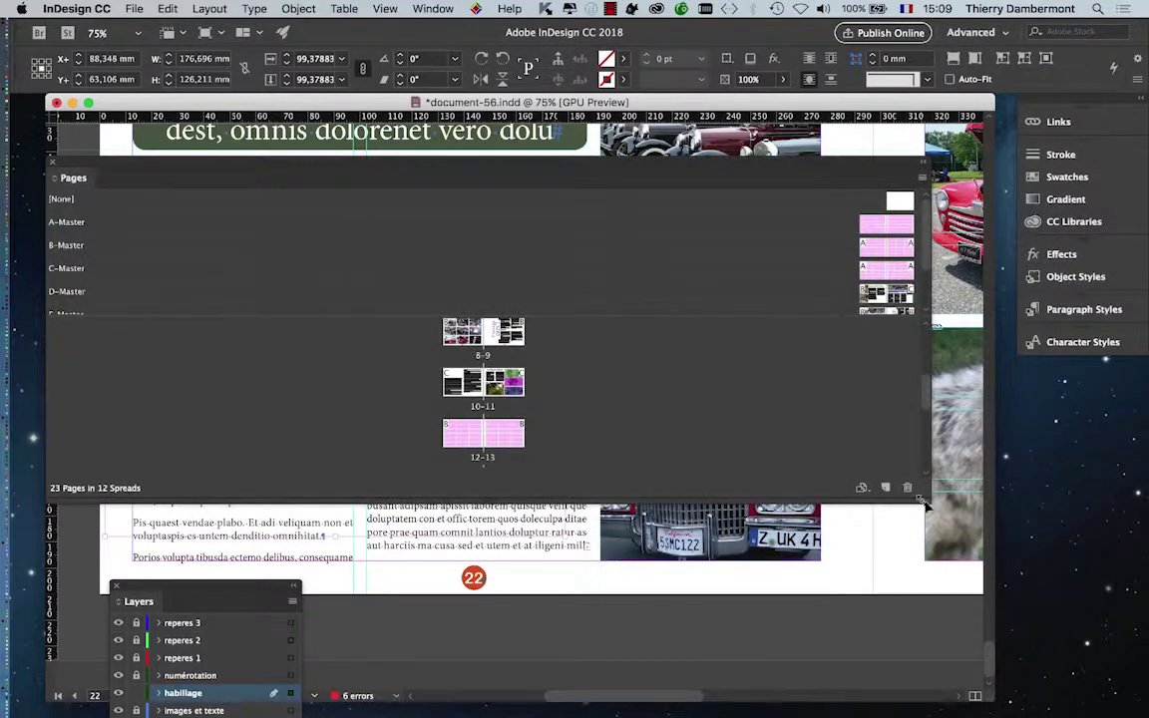
drag(904, 495, 384, 588)
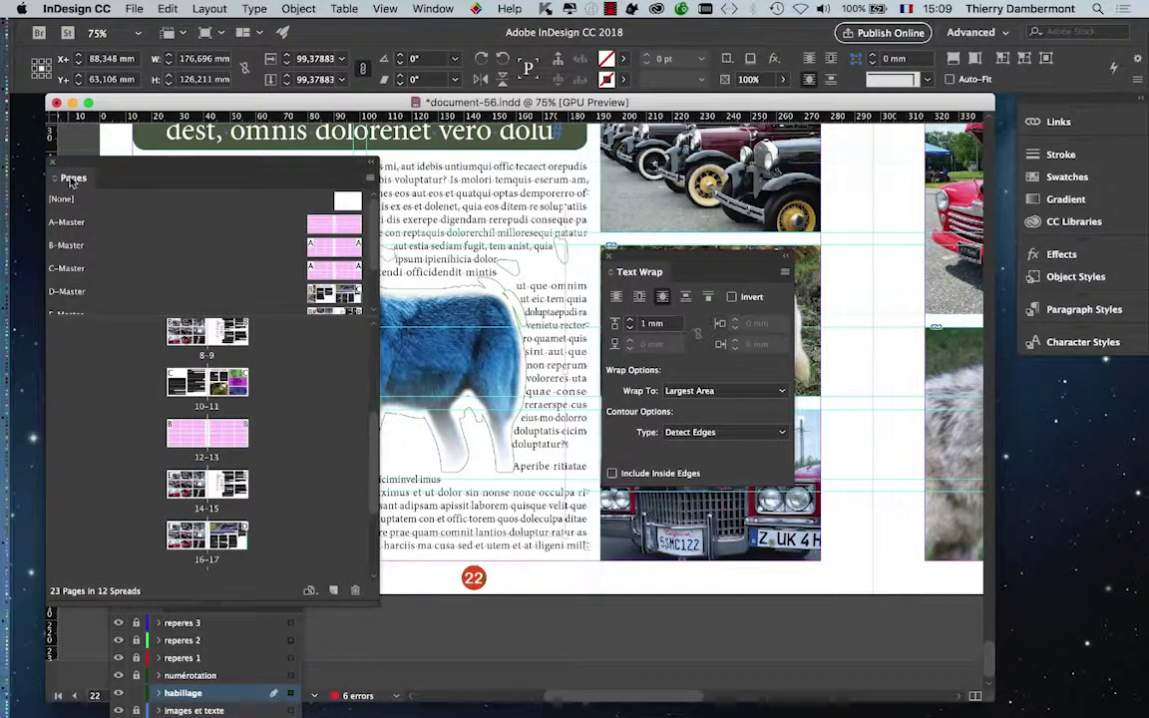
- Group the Pages panel with Stroke and Swatches, detach it as a floating panel again, and close the Text Wrap panel
mouse_move(65, 172)
mouse_down()
mouse_move(706, 231)
mouse_move(860, 127)
mouse_move(1047, 180)
mouse_up()
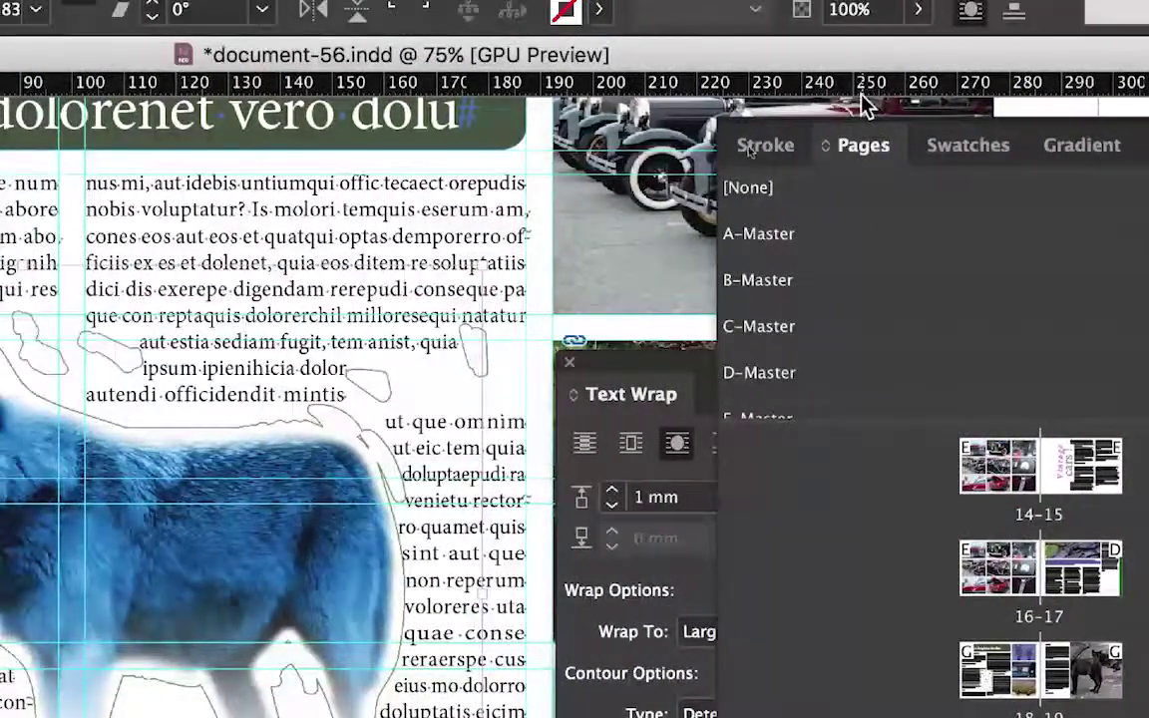
drag(862, 145, 0, 156)
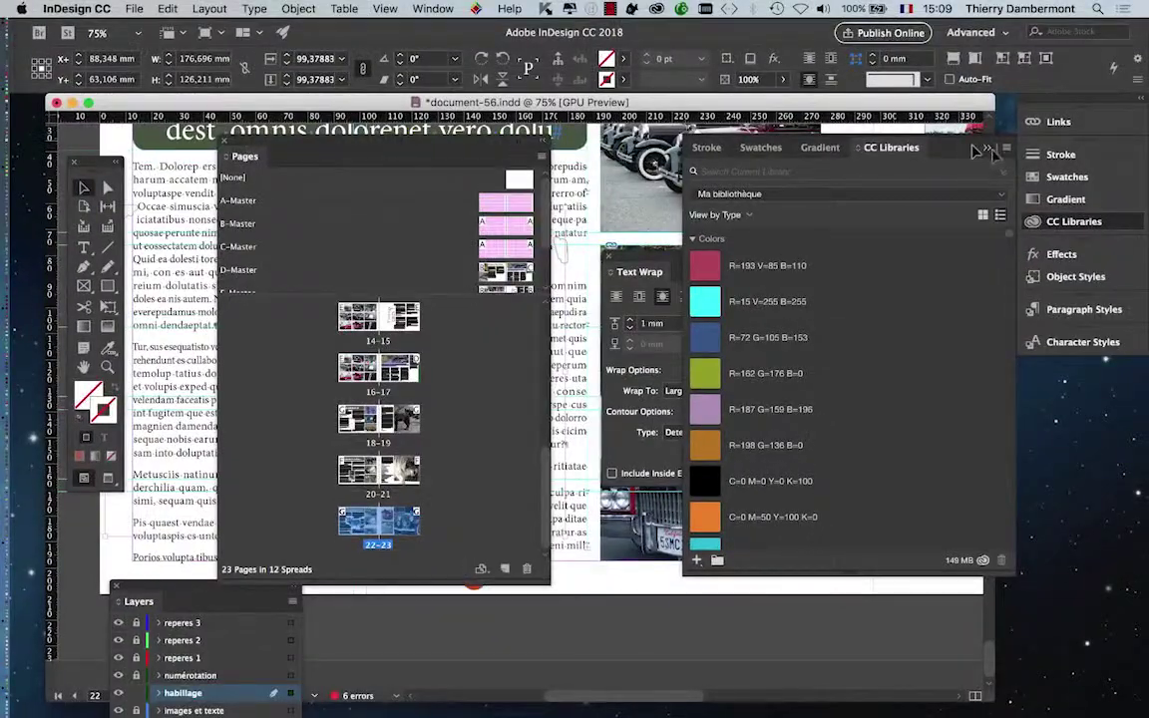
click(896, 140)
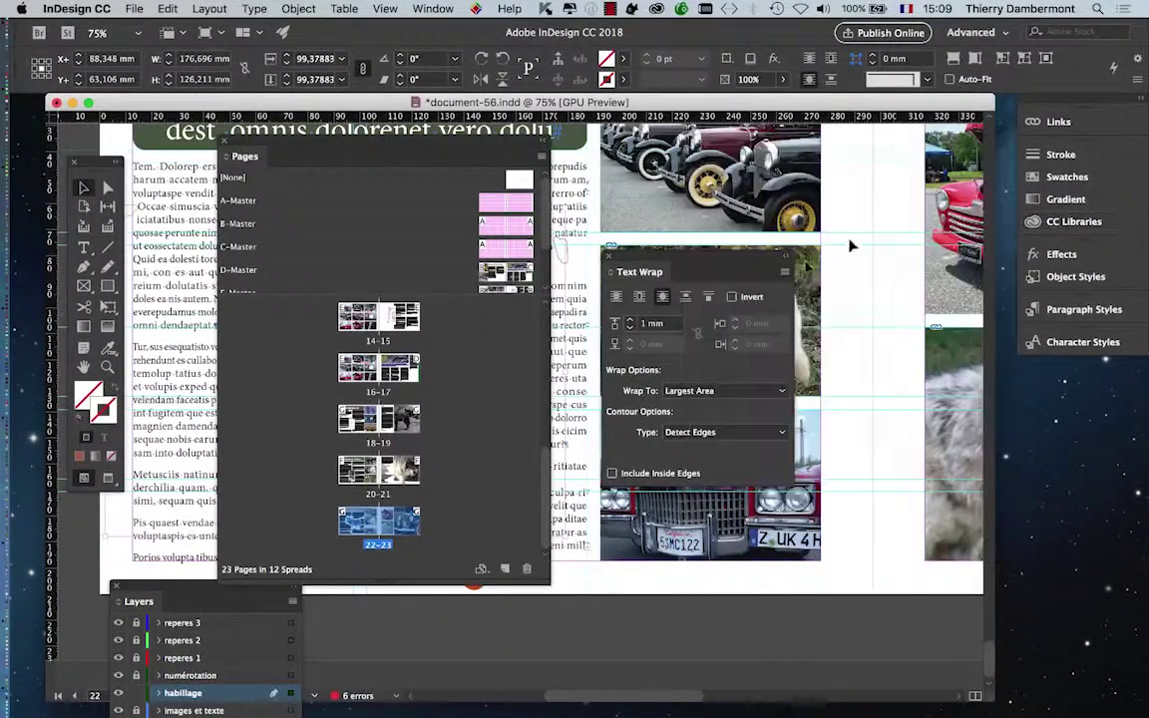
key(super+alt+w)
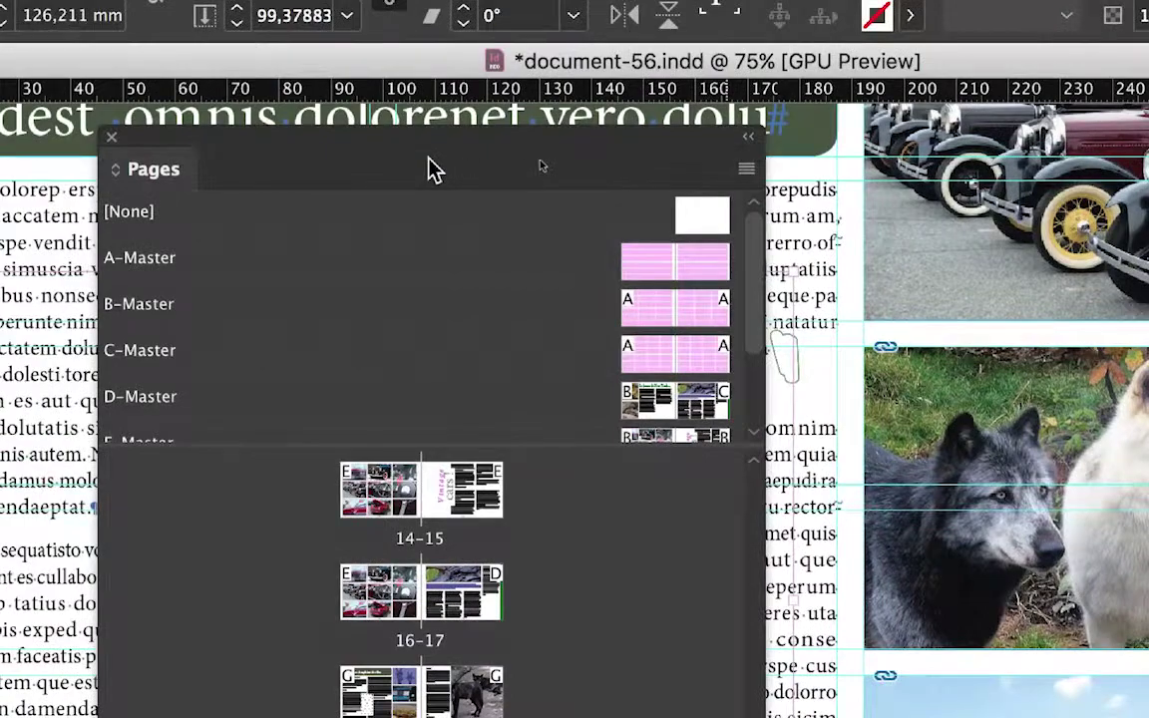
- Turn off the vertical display of masters in the Pages panel options
click(746, 168)
mouse_move(583, 379)
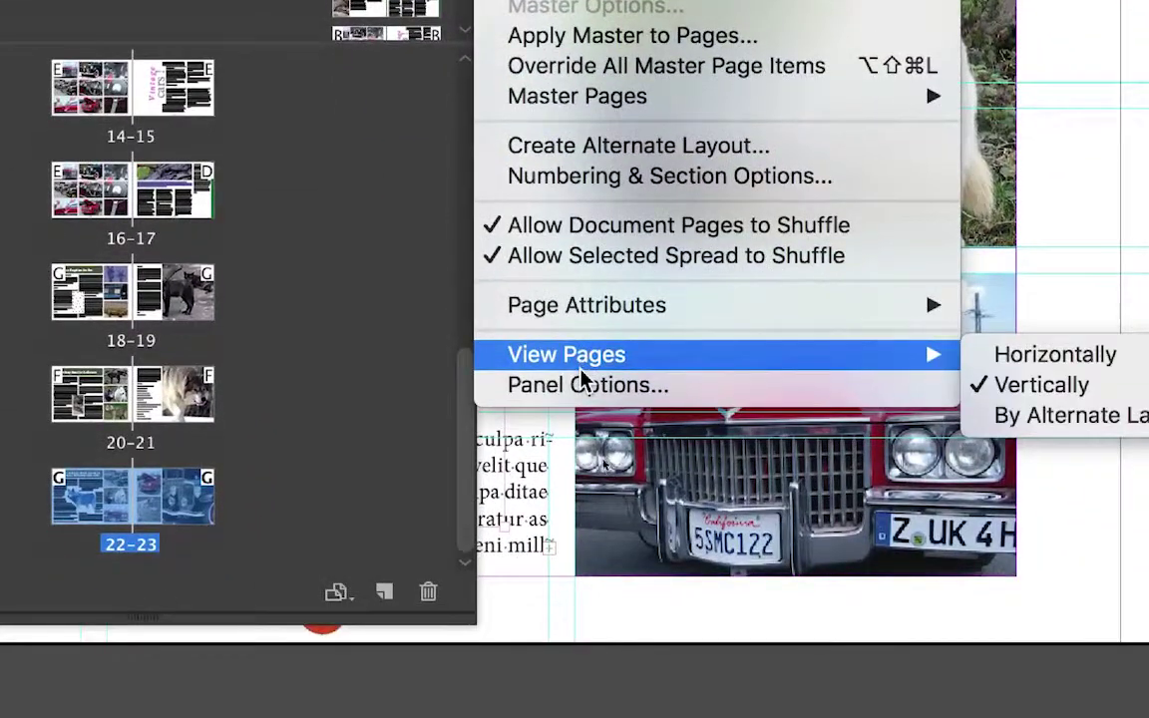
click(588, 385)
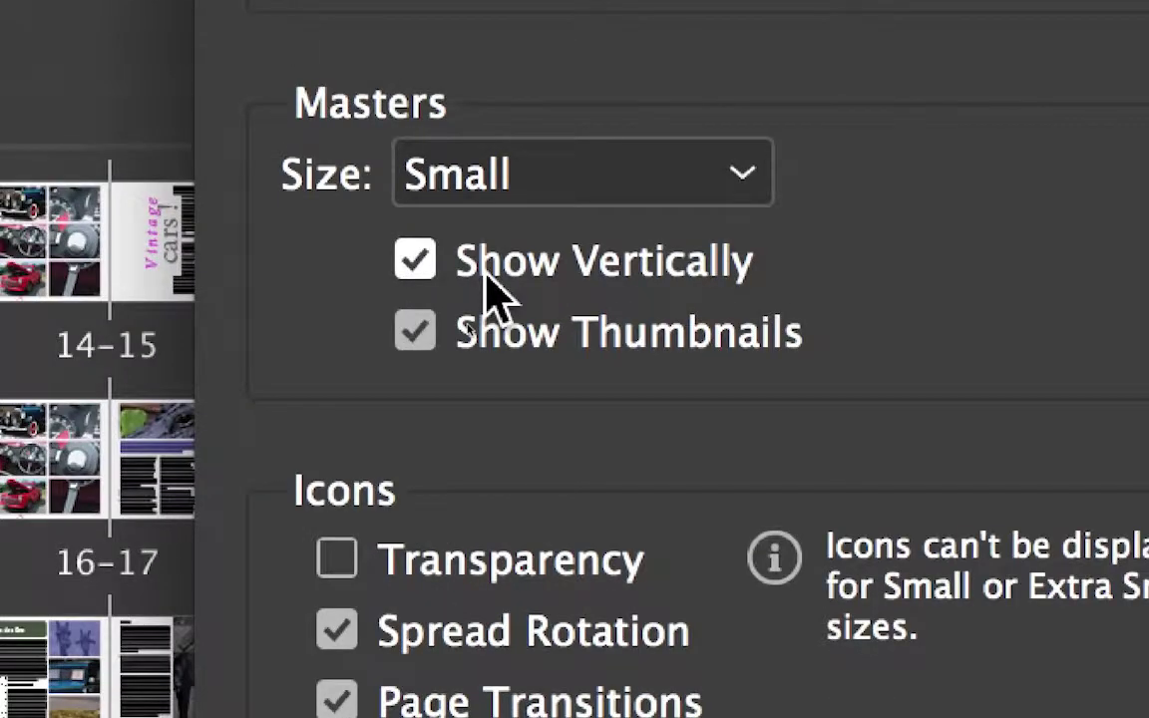
click(487, 282)
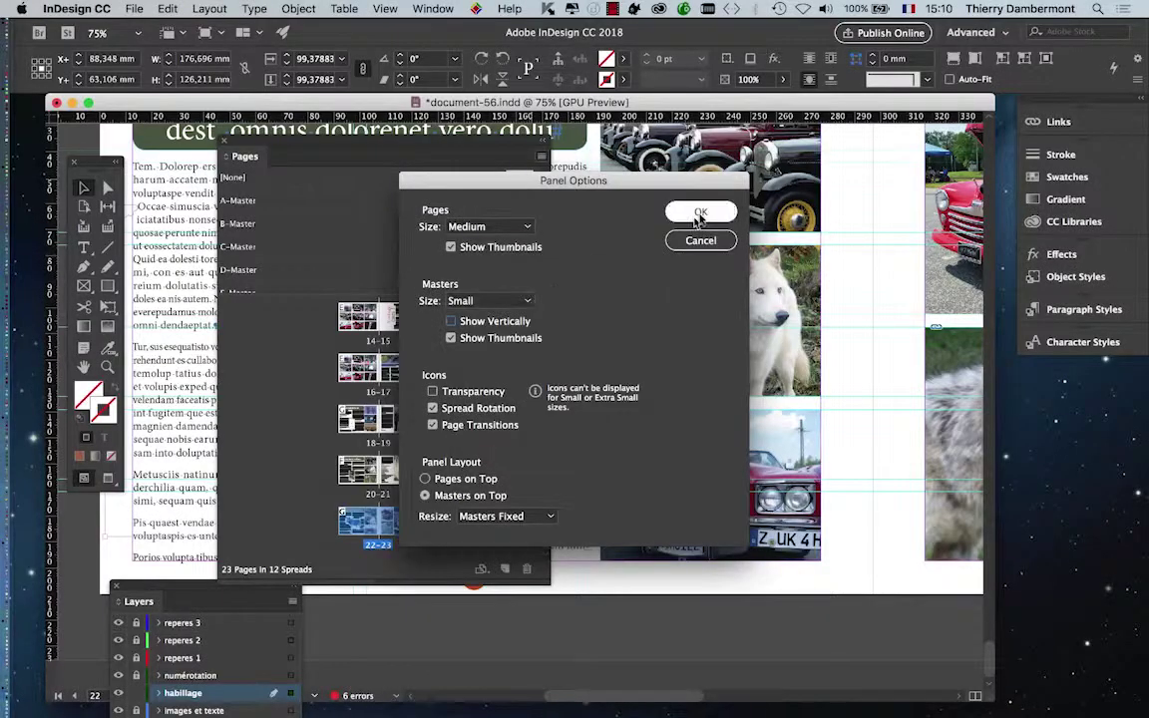
click(694, 212)
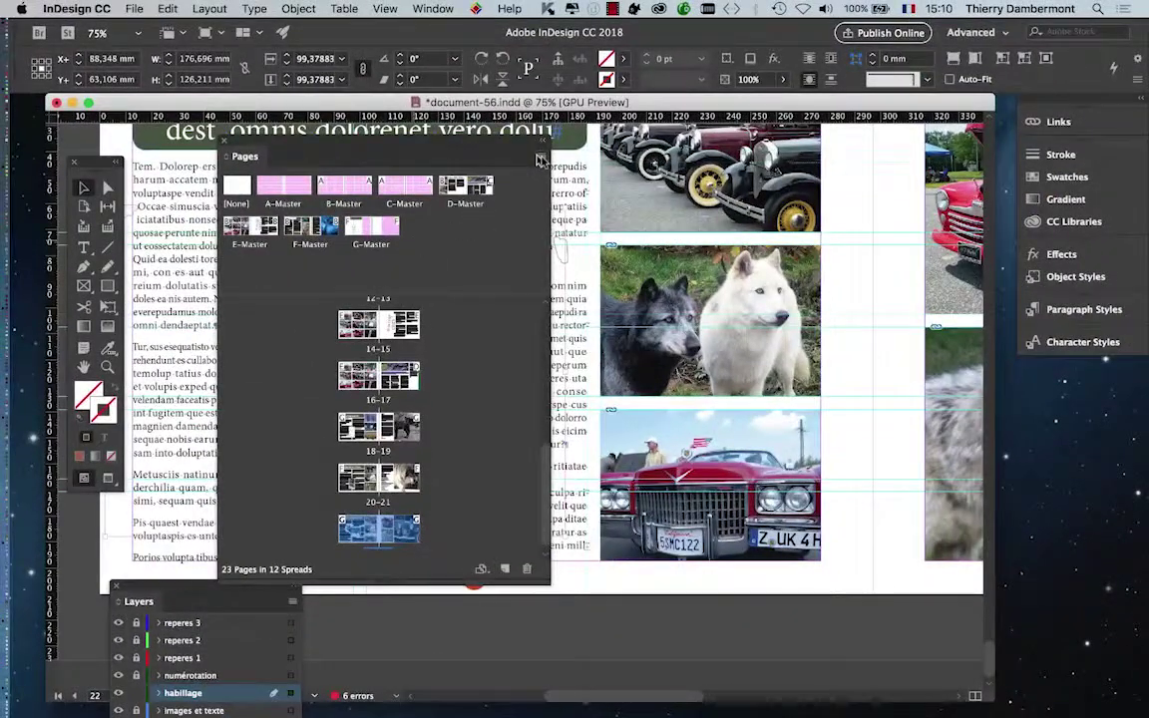
- View the document pages horizontally in the Pages panel, then widen, shorten and reposition the panel over the document
click(538, 159)
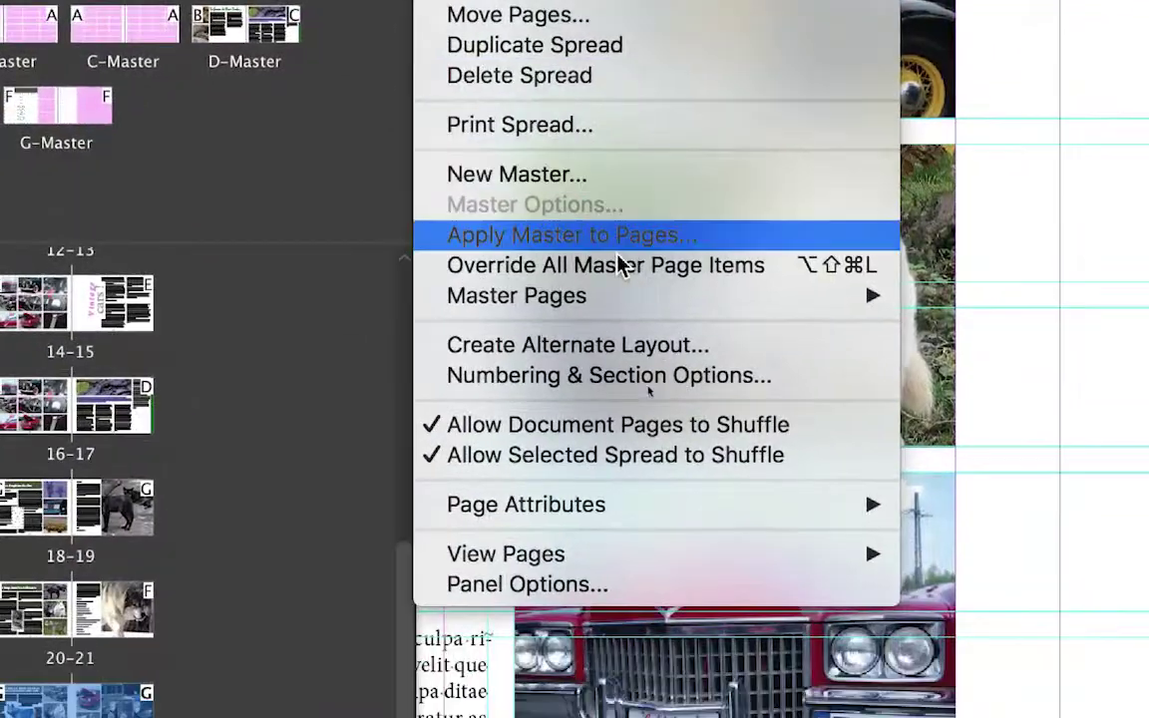
mouse_move(754, 560)
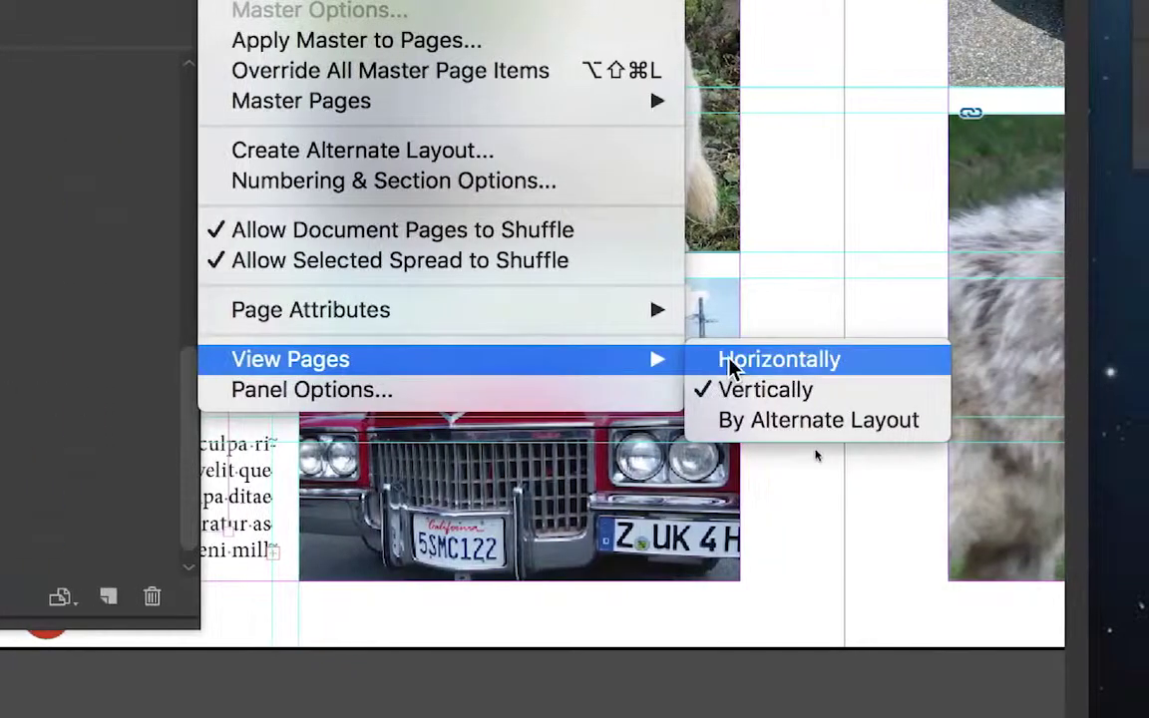
click(733, 361)
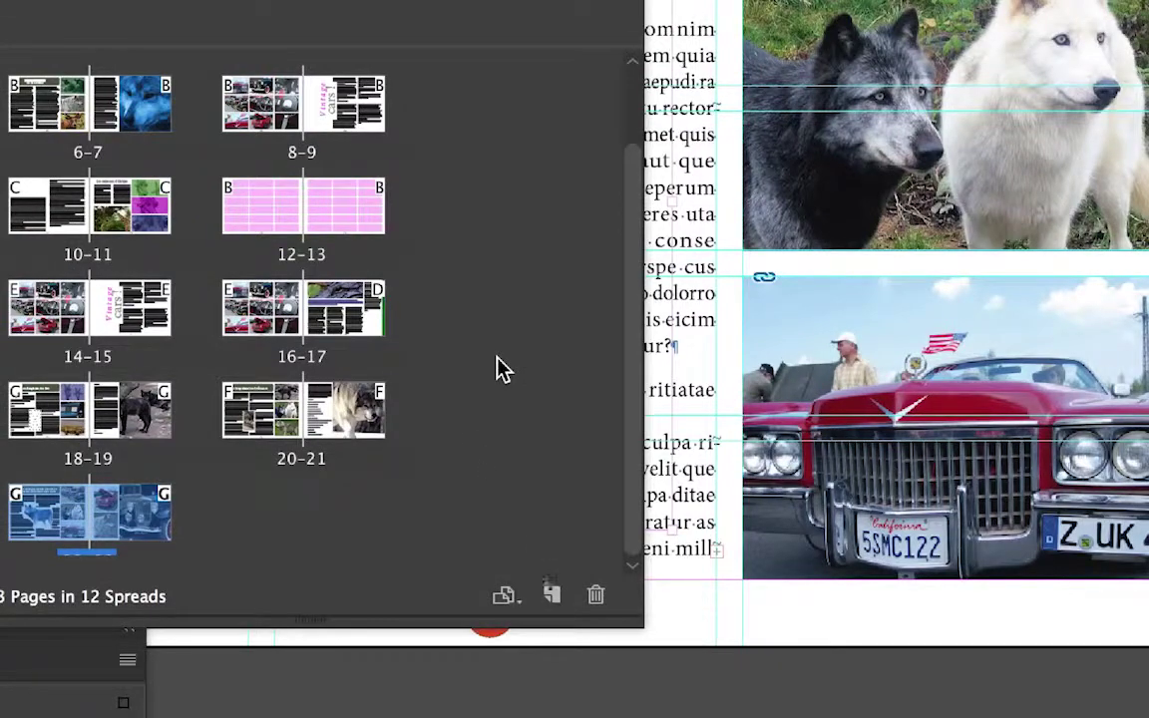
drag(645, 626, 915, 455)
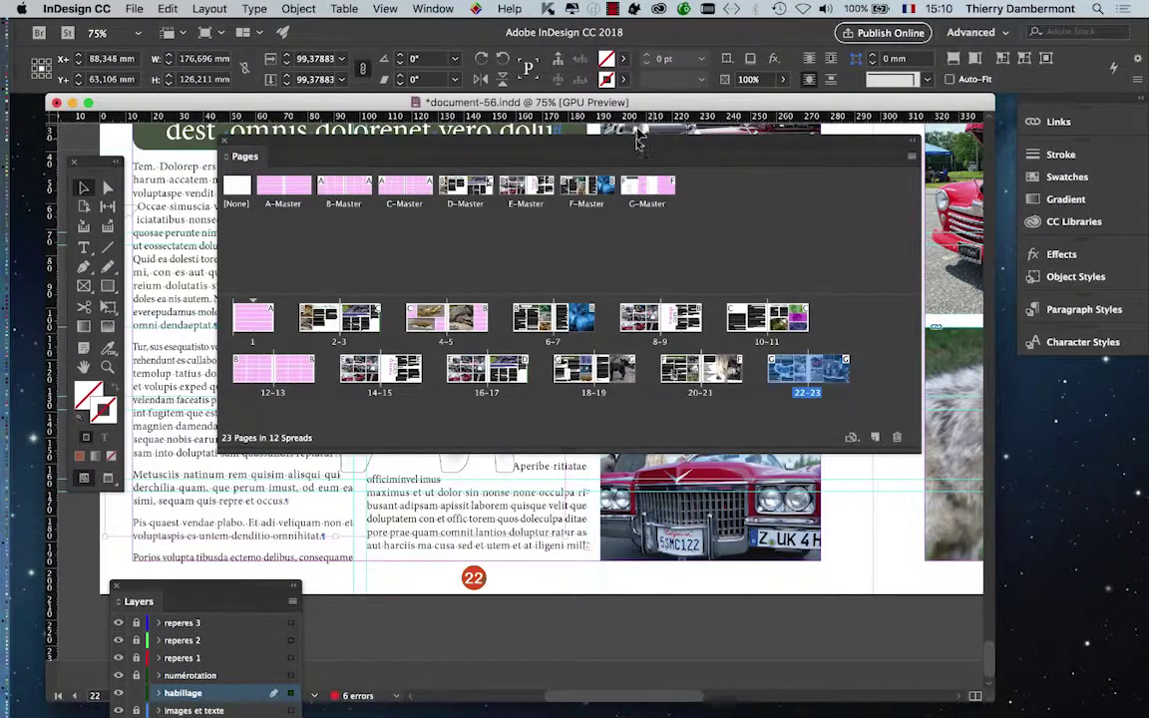
drag(578, 139, 628, 212)
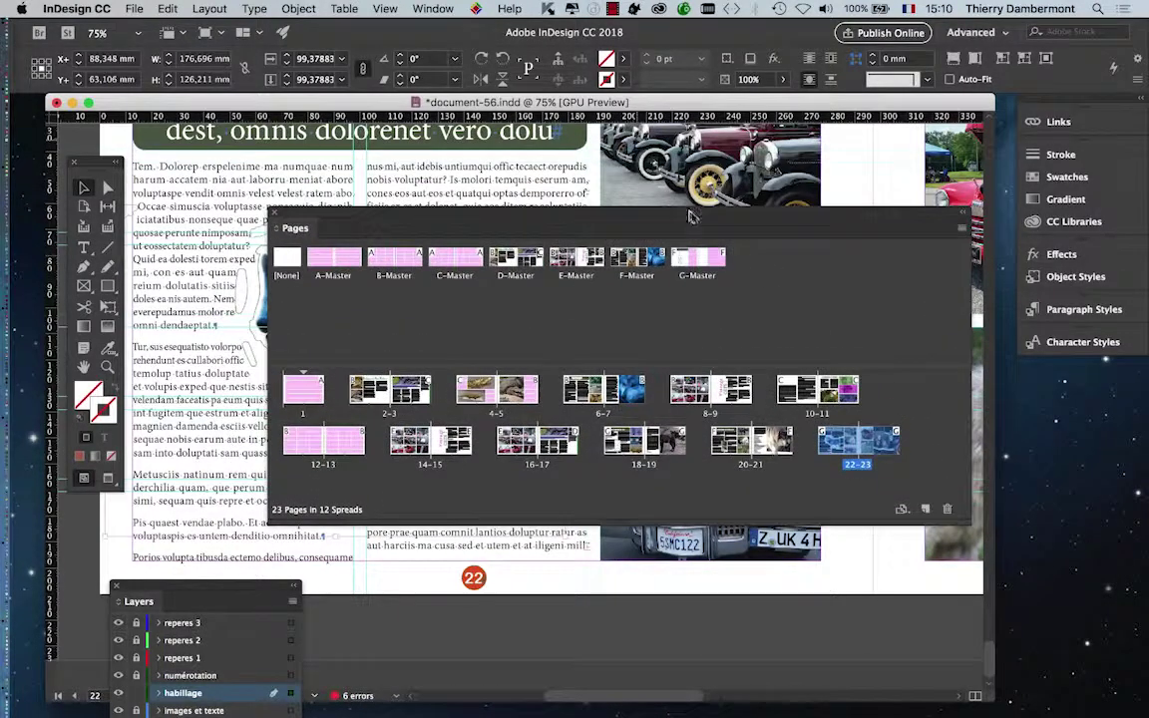
- Set the masters' thumbnail size to Large and enlarge the masters section of the Pages panel
click(960, 229)
click(853, 539)
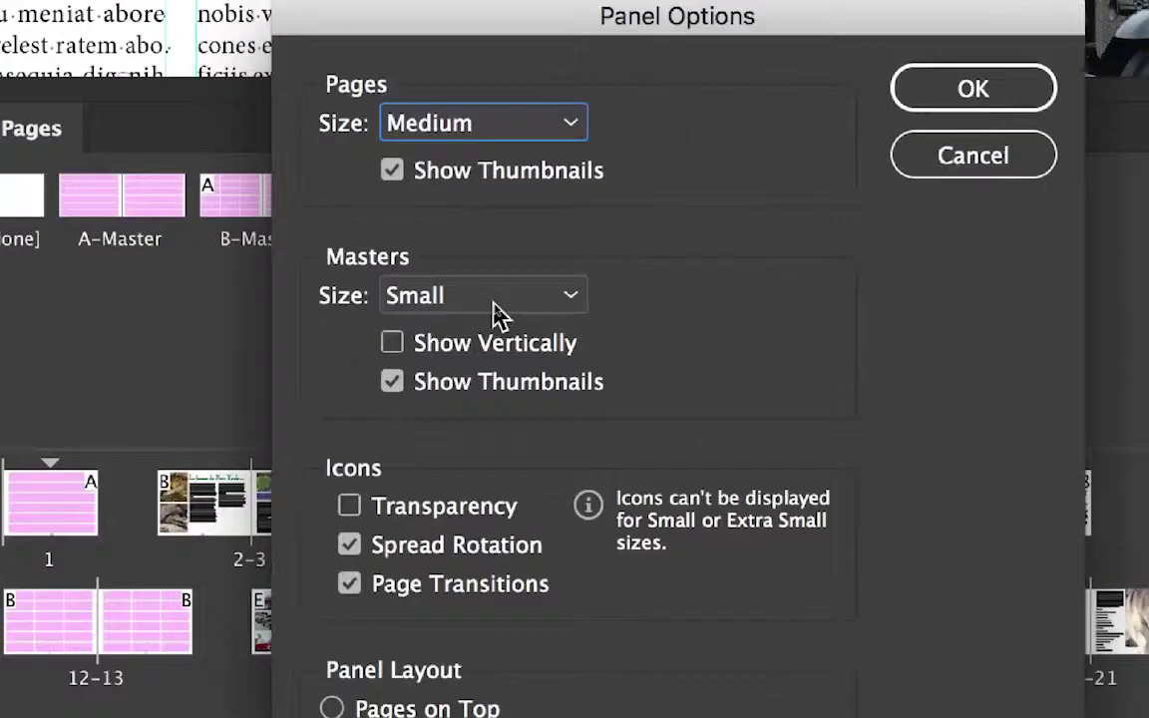
click(493, 303)
click(476, 443)
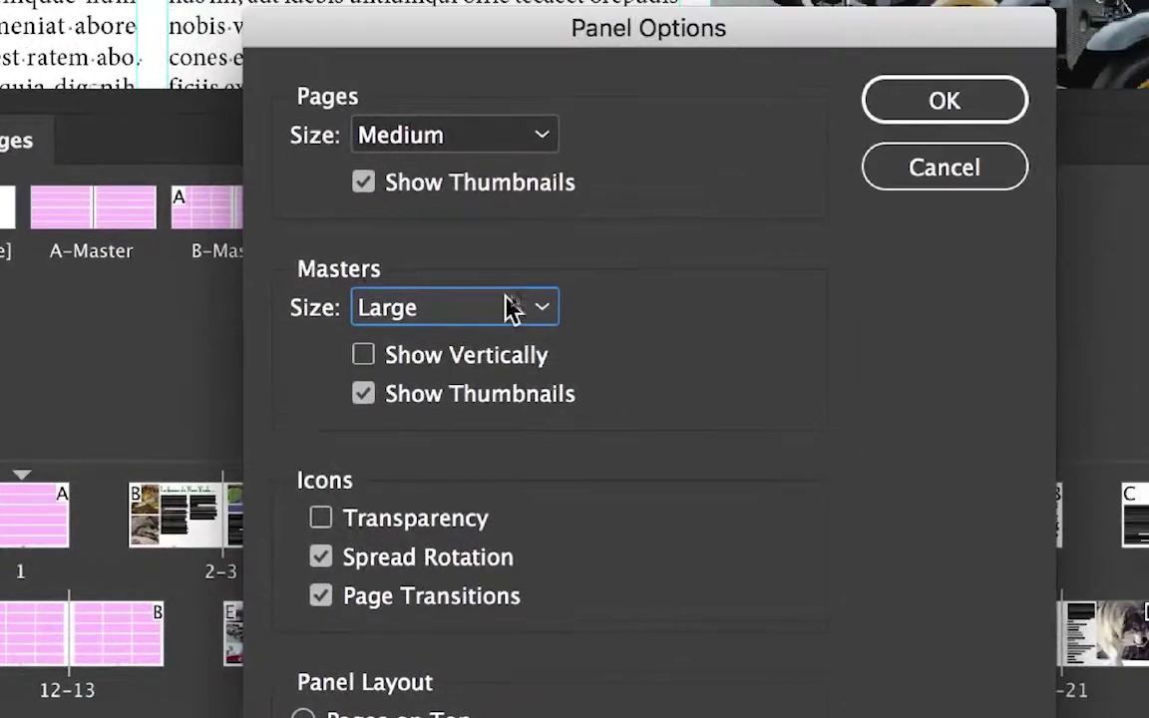
key(Return)
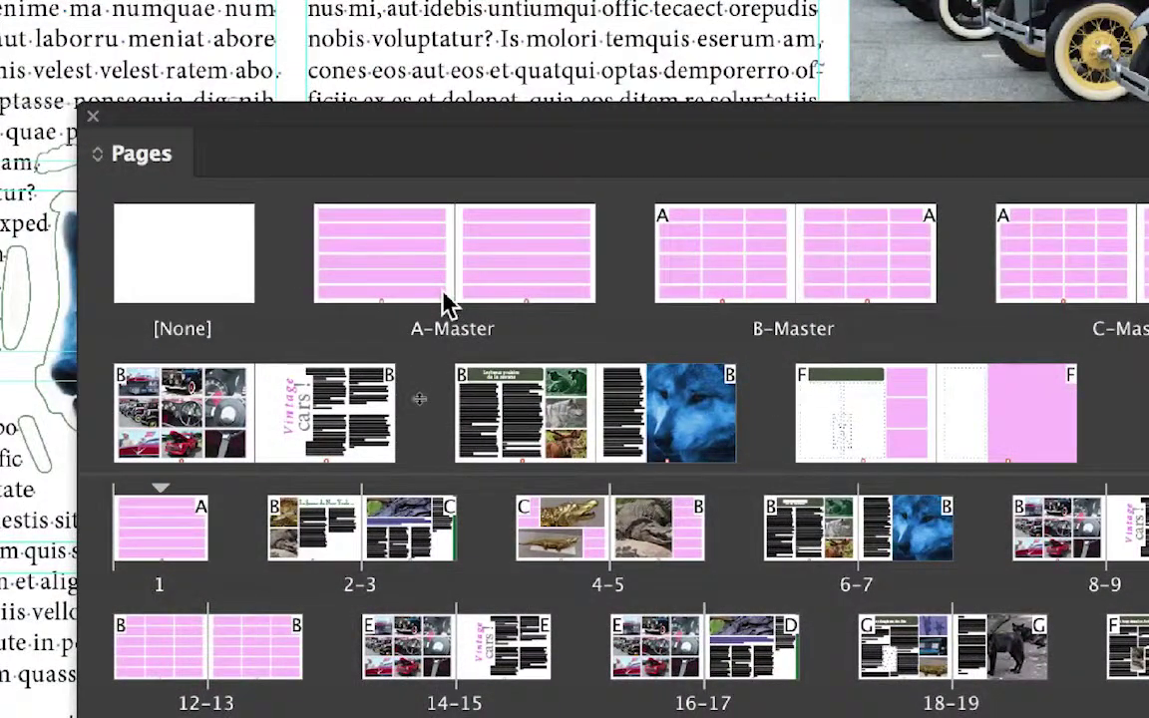
drag(438, 473, 437, 543)
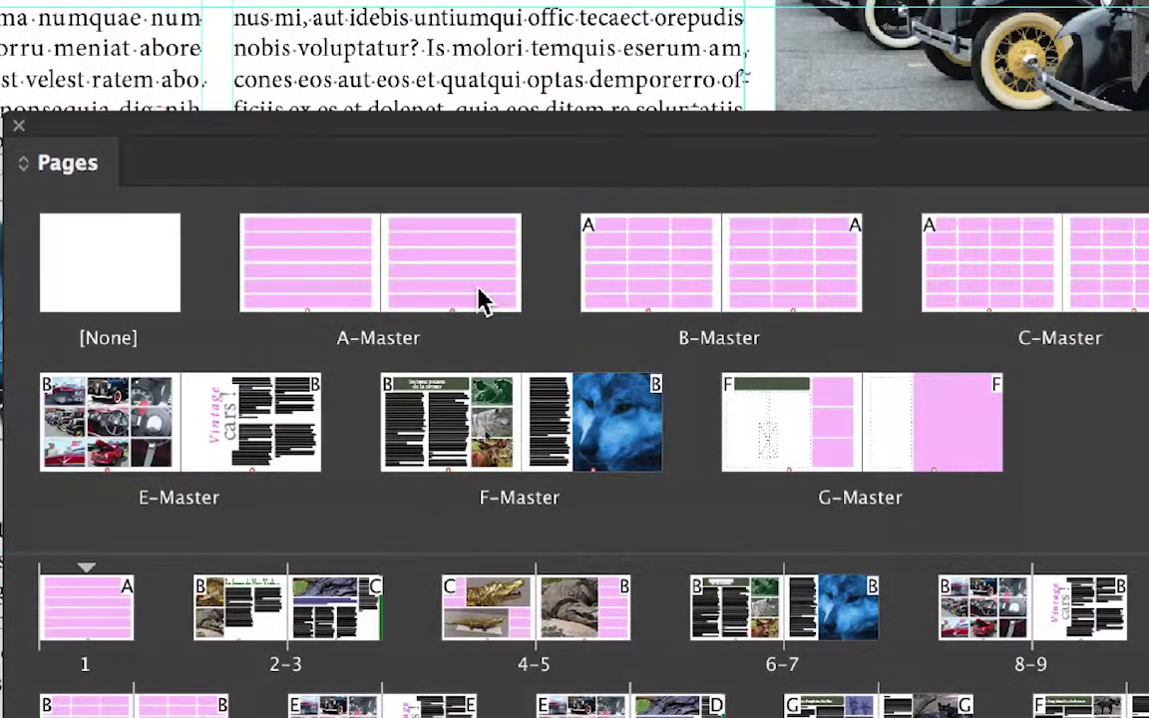
- Examine masters A to D in the Pages panel, selecting each spread to see which parent master it is based on
click(478, 299)
click(362, 287)
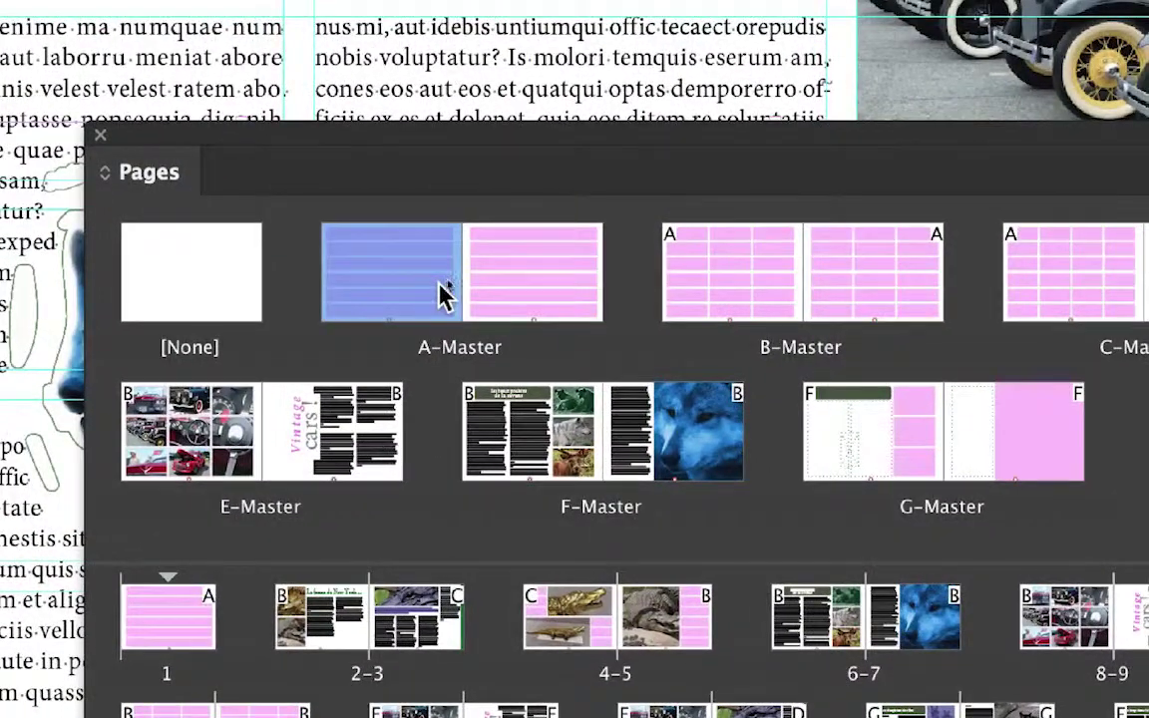
click(484, 342)
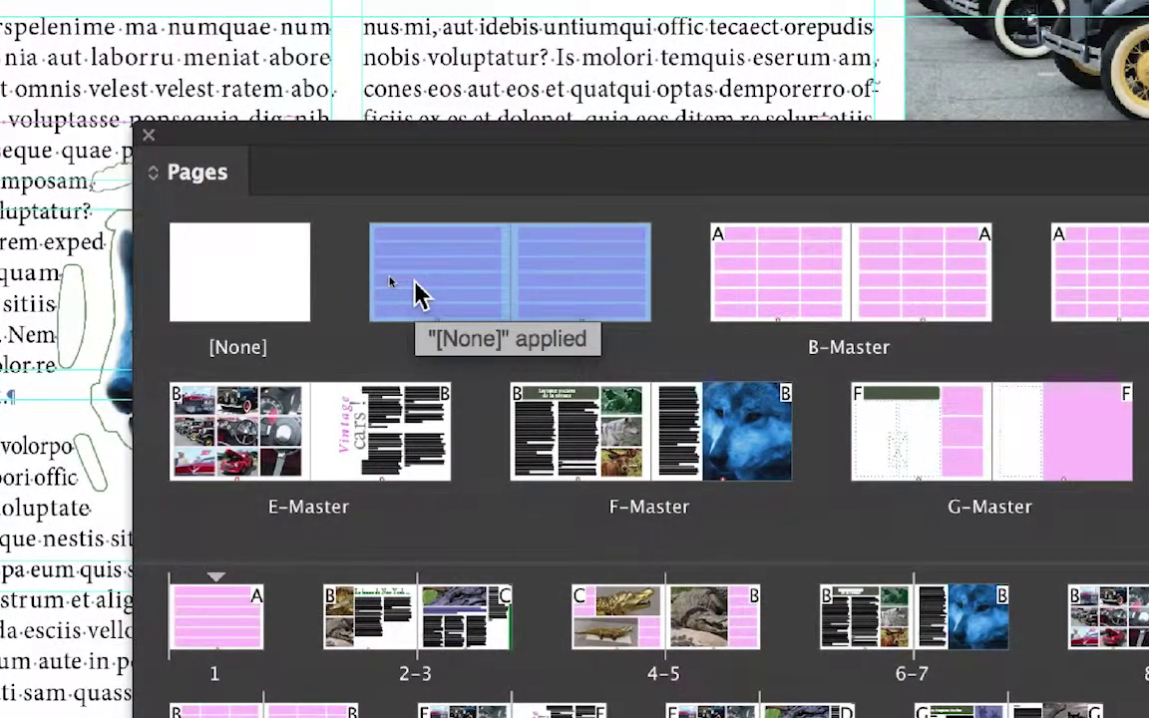
drag(417, 292, 409, 302)
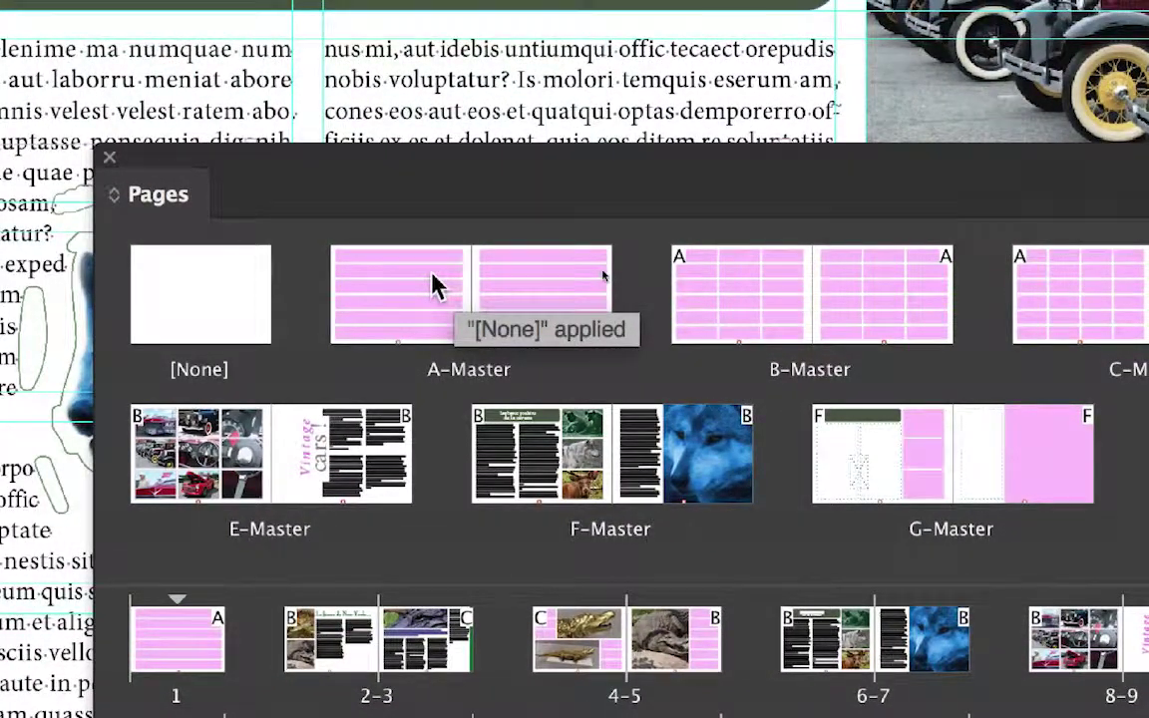
click(873, 297)
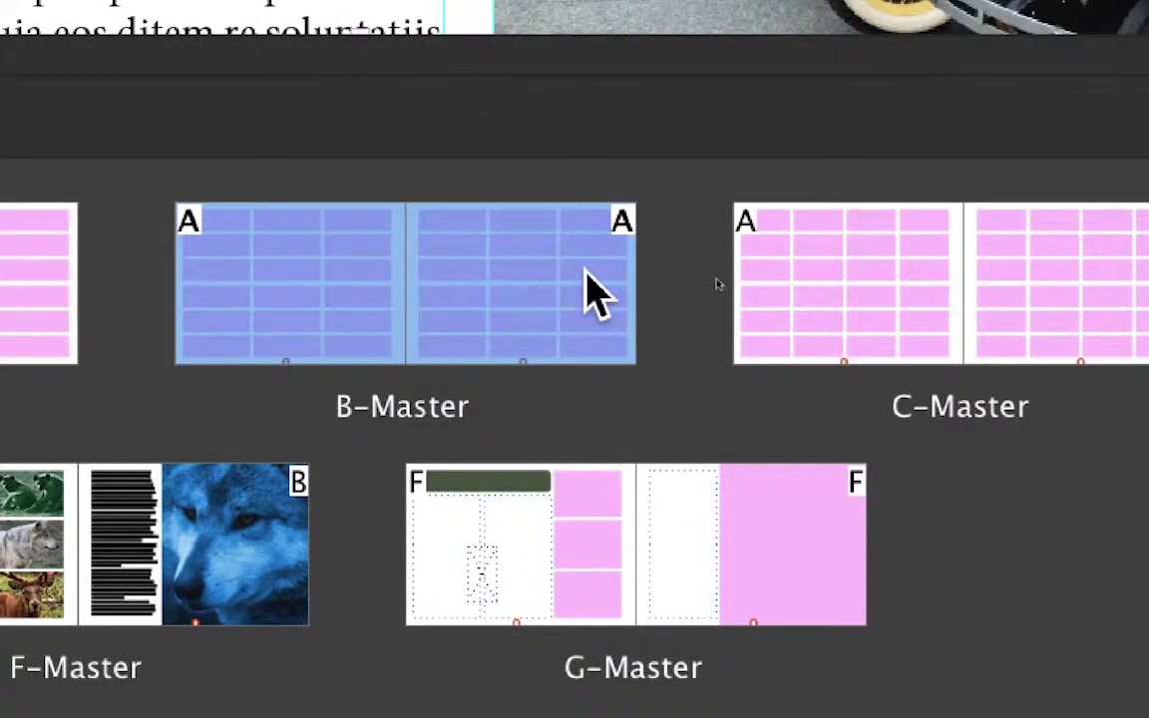
click(980, 409)
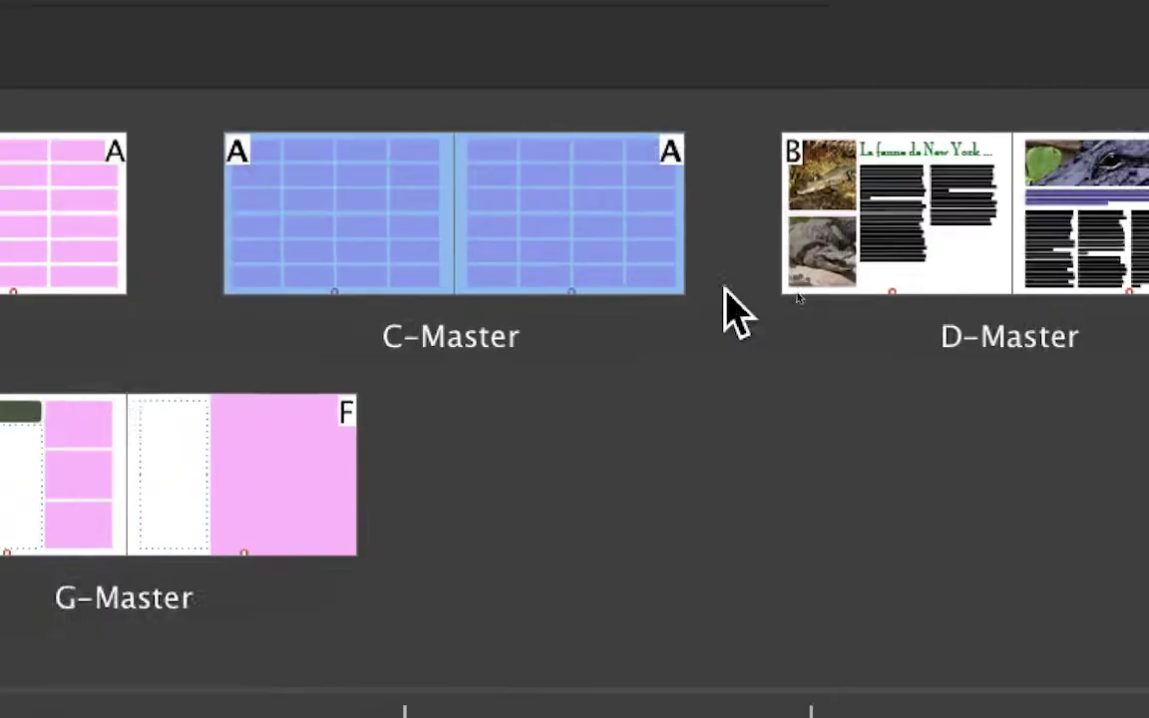
click(785, 294)
shift+click(964, 295)
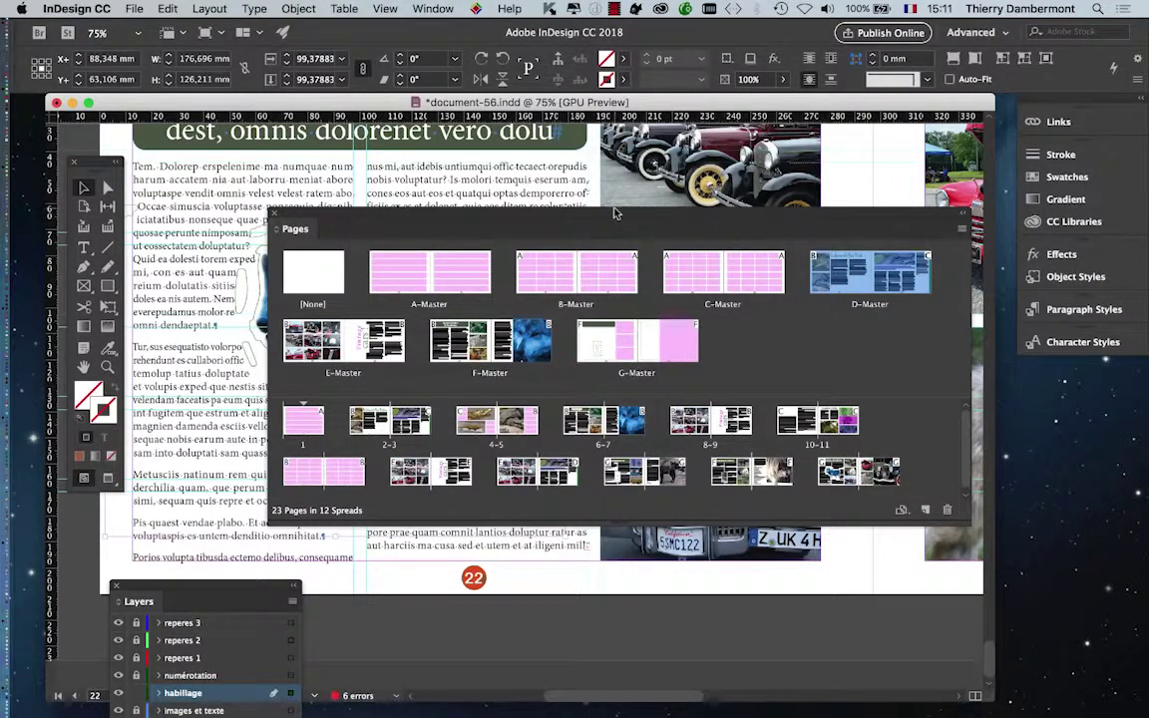
- Open the B-Master spread at 50% zoom and move the Pages and Layers panels clear of its frame grid
drag(615, 212, 790, 210)
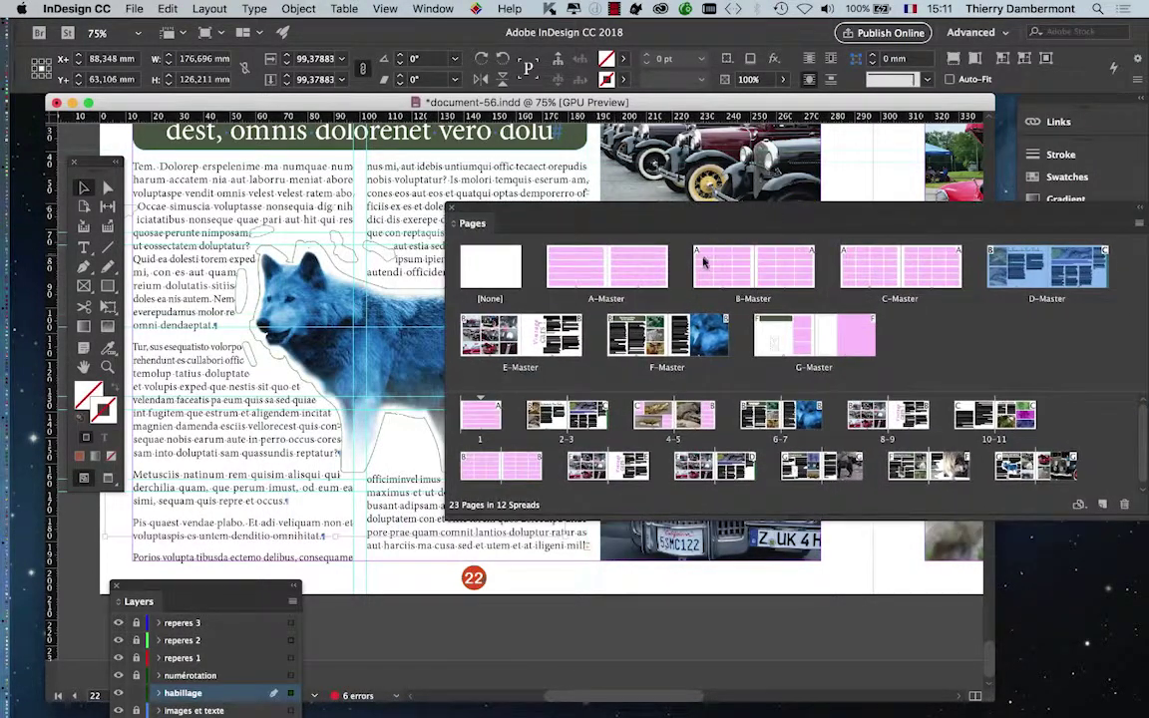
double_click(710, 267)
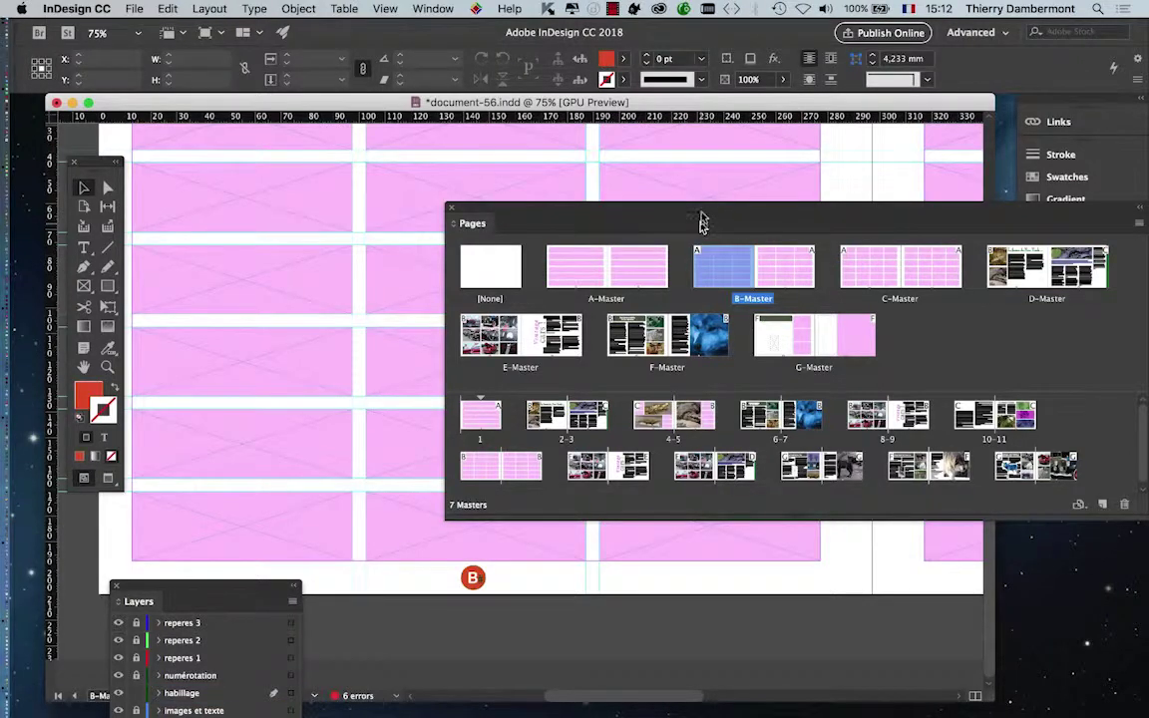
drag(704, 216, 947, 411)
key(super+minus)
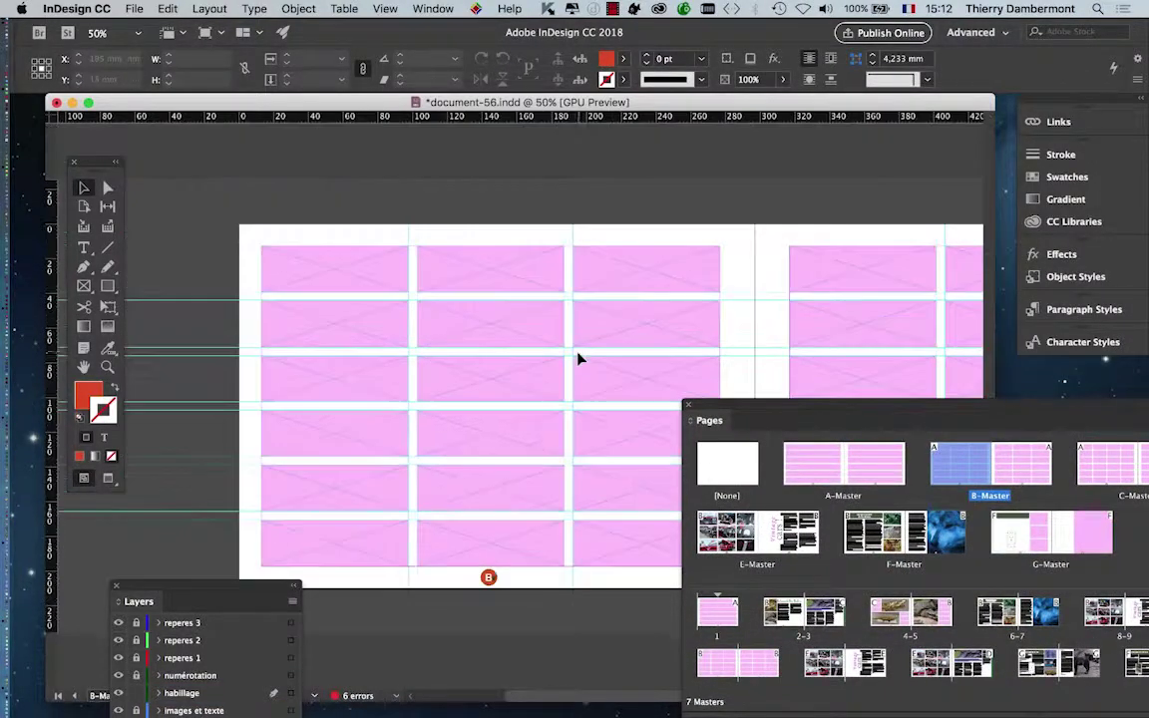
scroll(368, 283, right, 2)
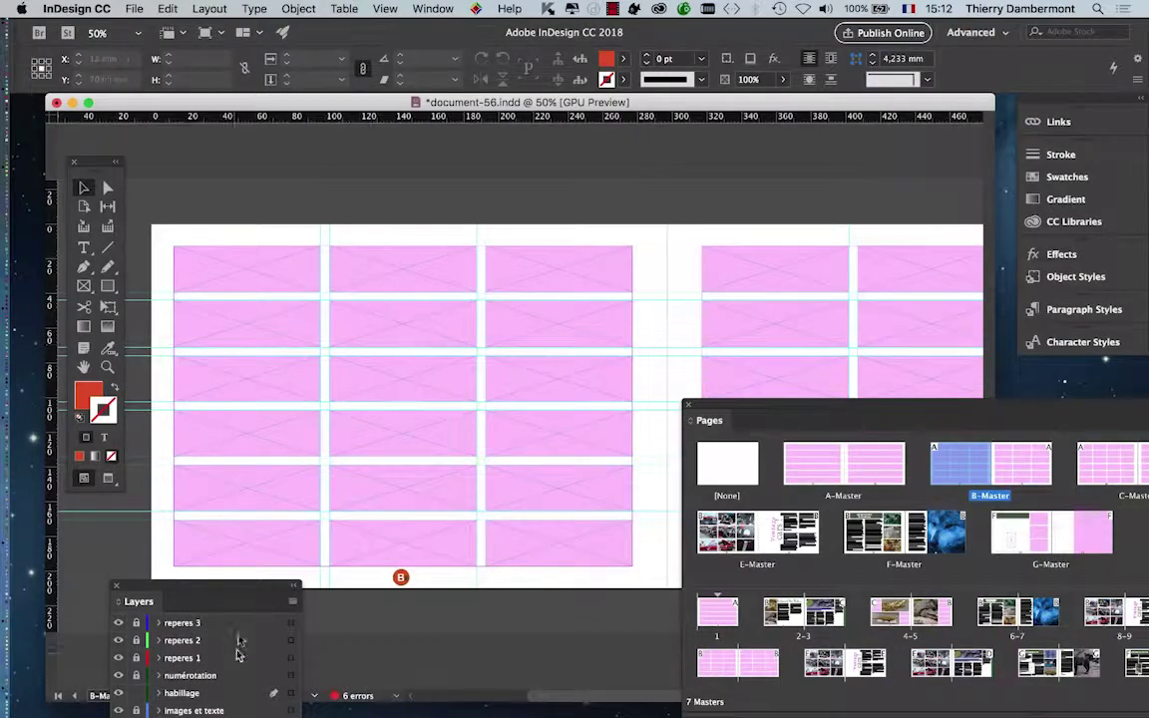
drag(244, 588, 255, 650)
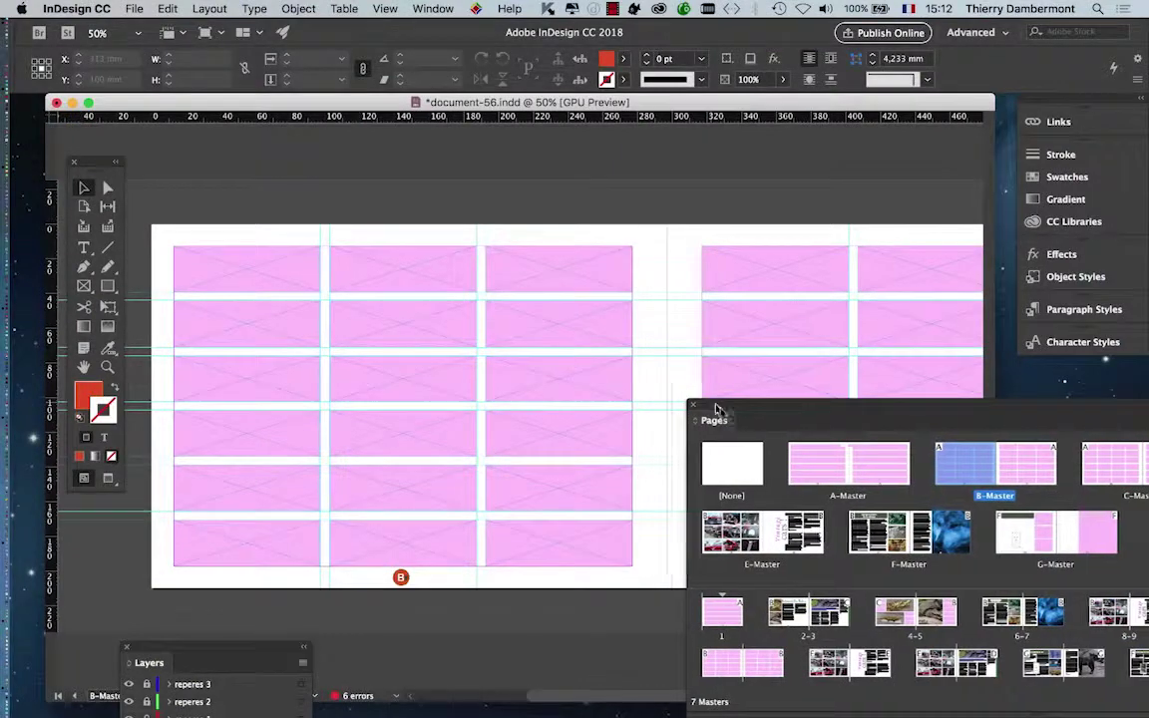
drag(716, 409, 922, 537)
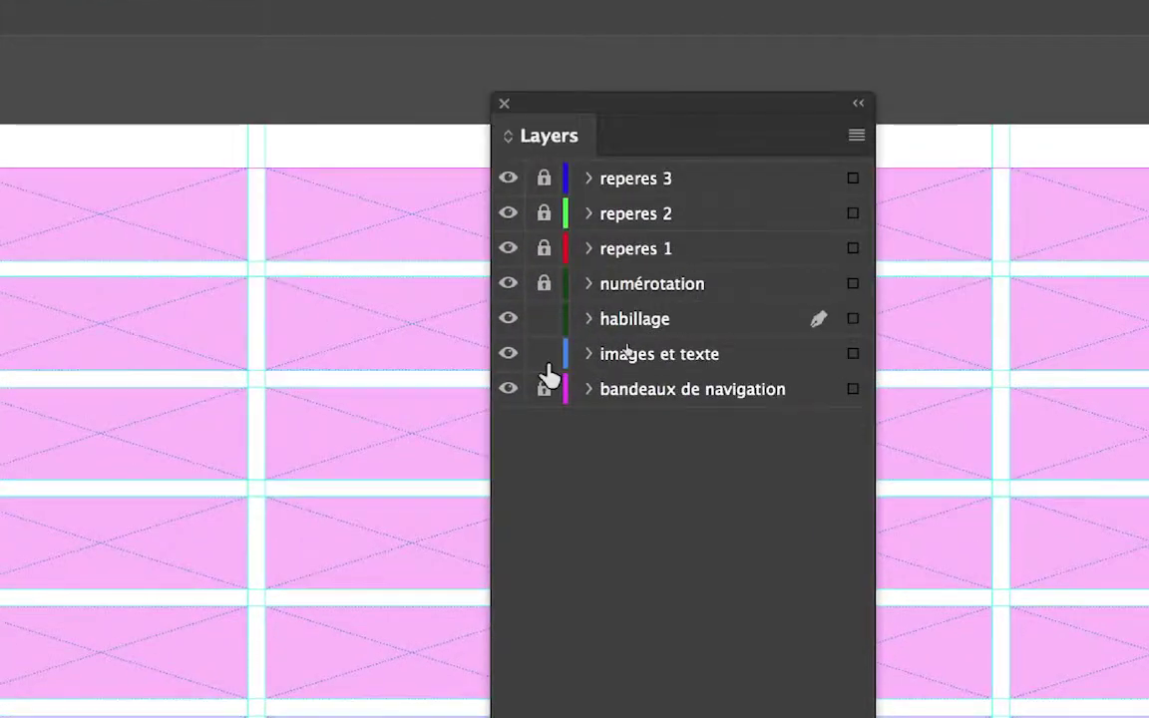
- Select the middle frame in the top row of B-Master's left page to check its layer, and move the Layers panel clear
click(494, 435)
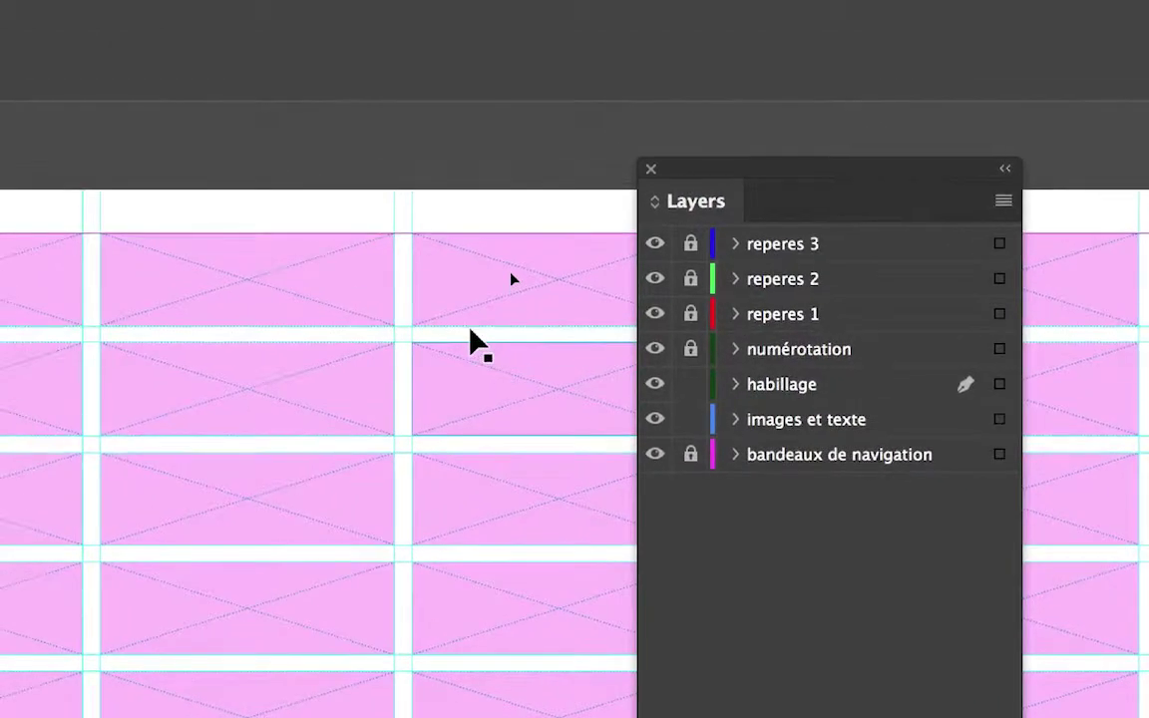
click(322, 233)
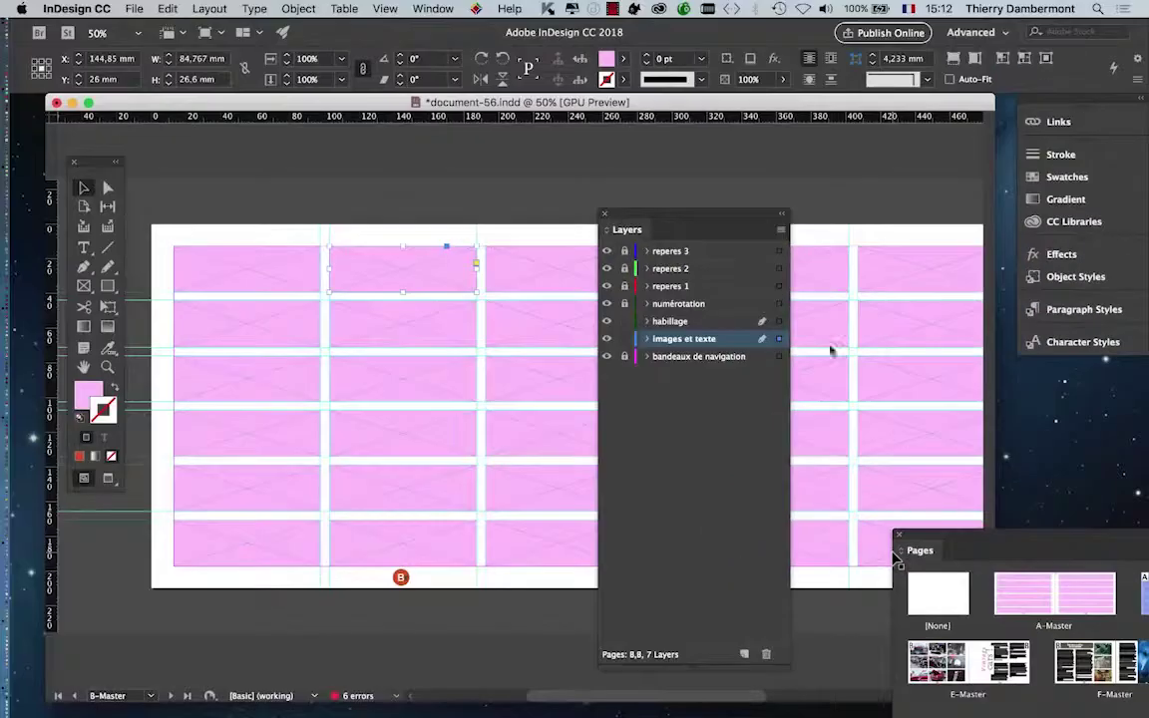
drag(646, 139, 565, 523)
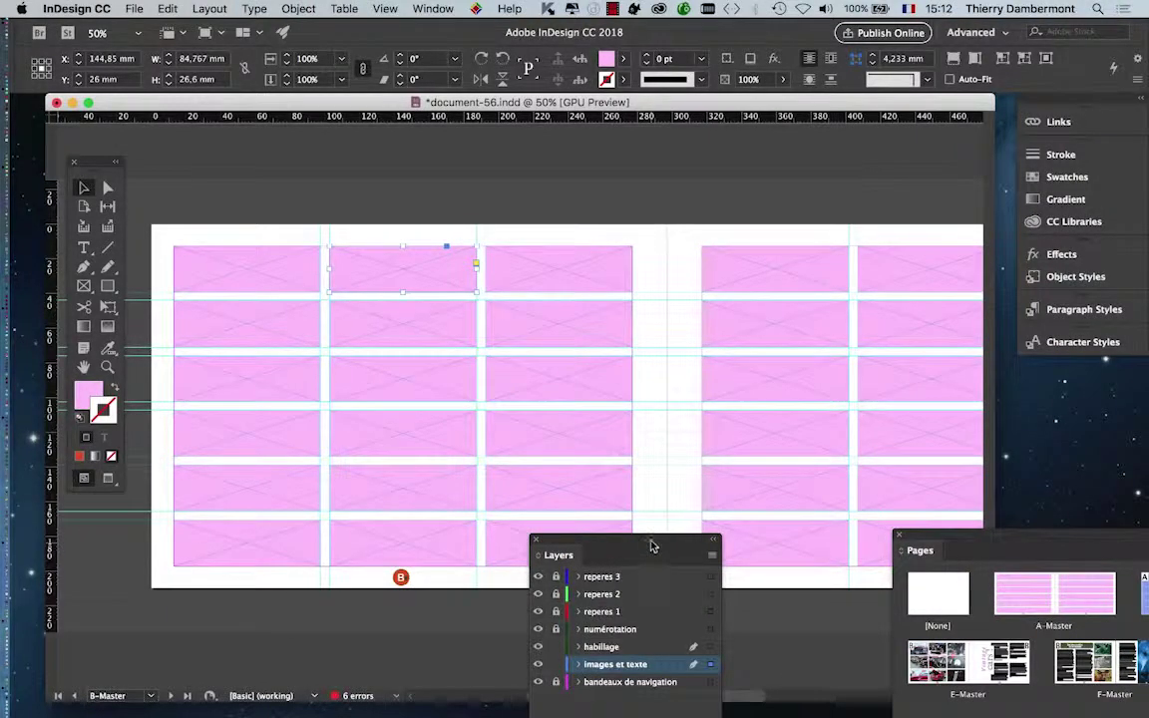
drag(651, 546, 456, 362)
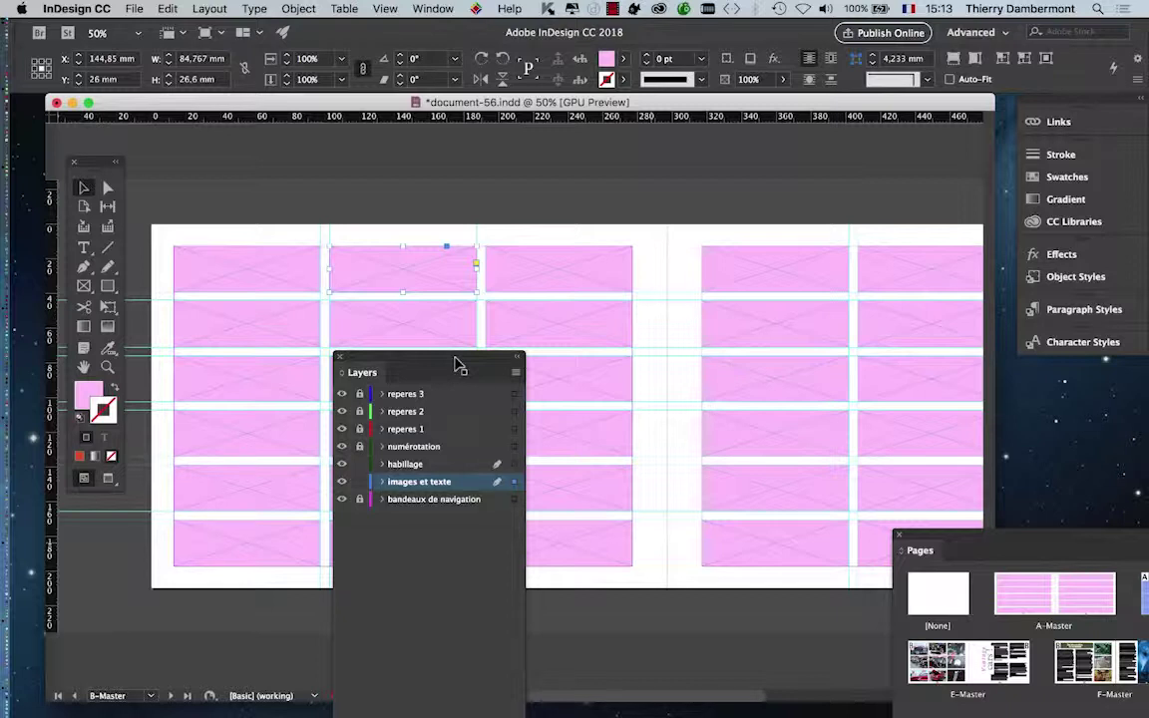
drag(495, 359, 288, 549)
- View the F-Master spread and document spread 14–15, repositioning and lengthening the Pages panel
drag(913, 548, 752, 245)
double_click(932, 364)
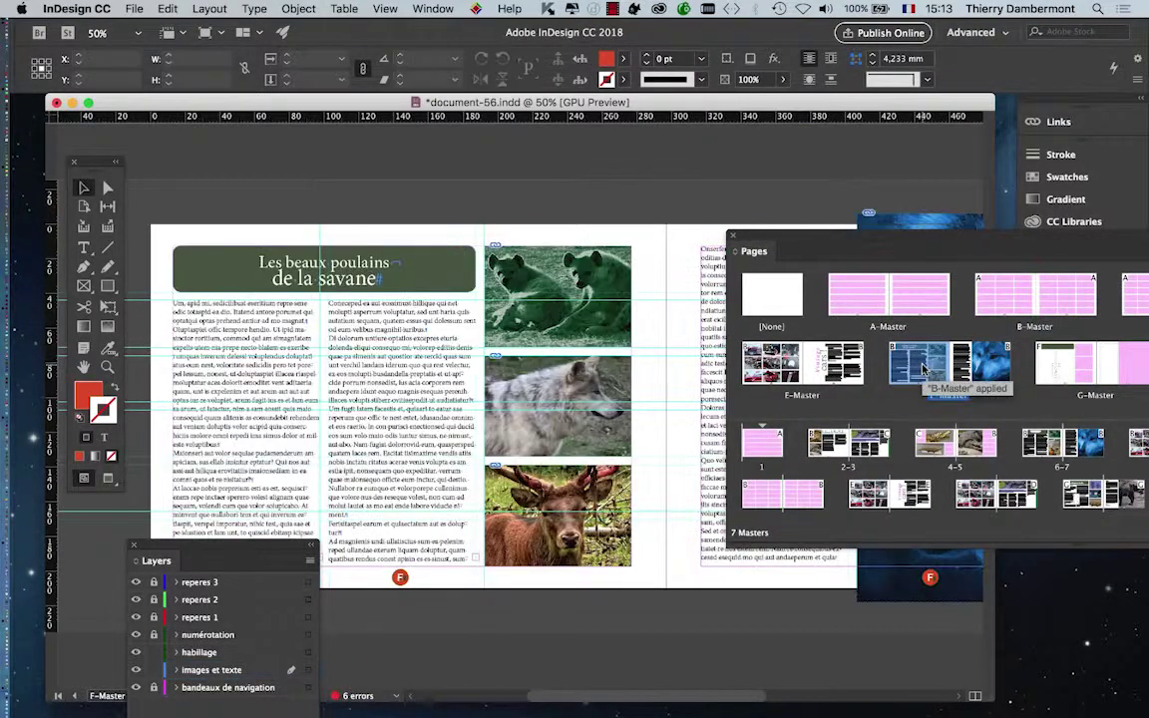
double_click(889, 492)
drag(783, 236, 694, 124)
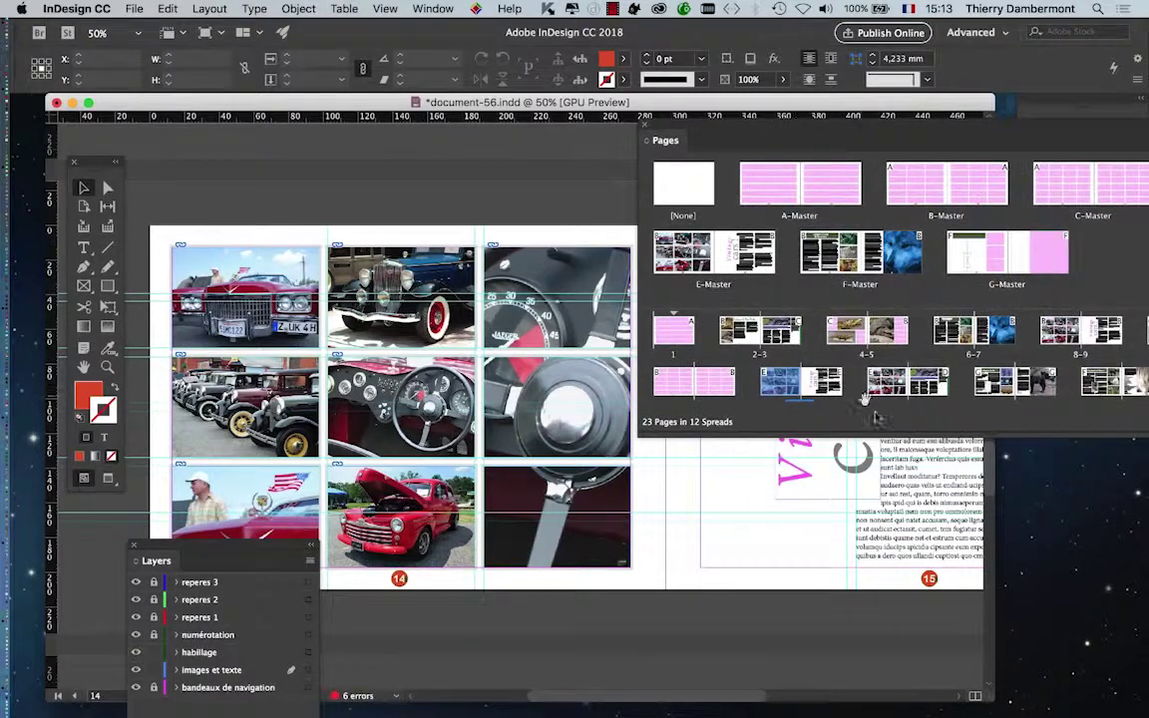
drag(890, 439, 910, 519)
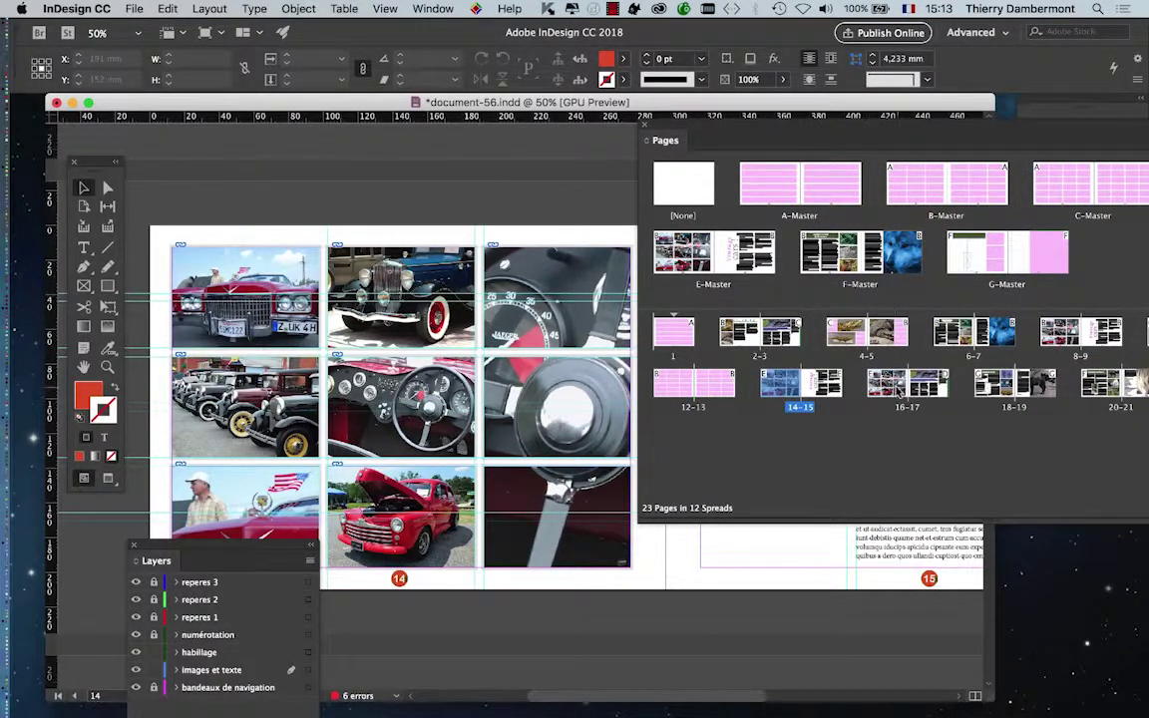
- Open spread 6–7, move the Pages and Layers panels clear of it, and preview the spreads without guides at 25% zoom
double_click(960, 337)
drag(768, 127, 910, 517)
drag(290, 547, 291, 631)
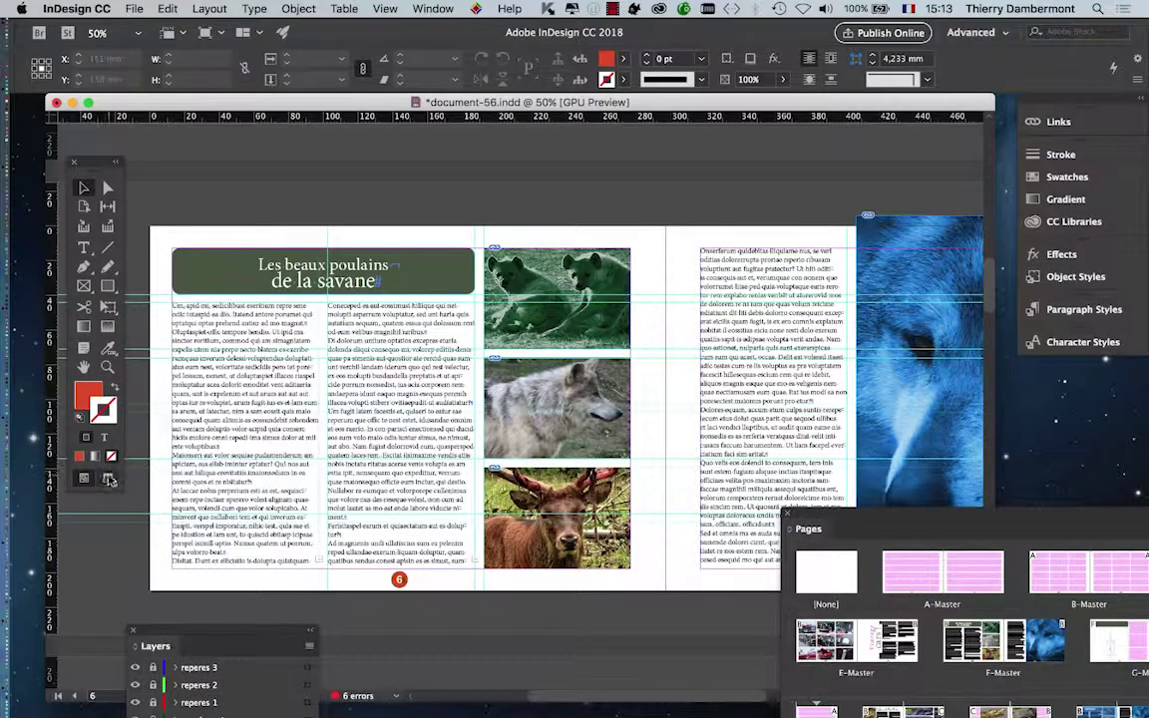
key(w)
key(super+minus)
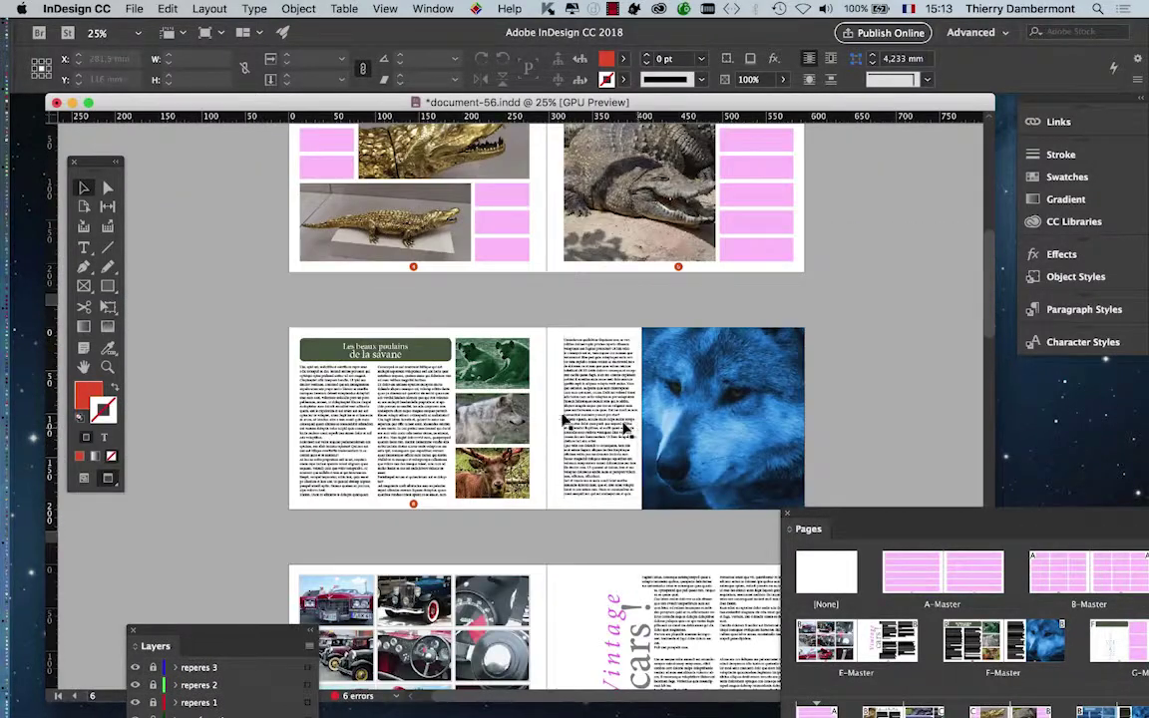
drag(543, 361, 536, 237)
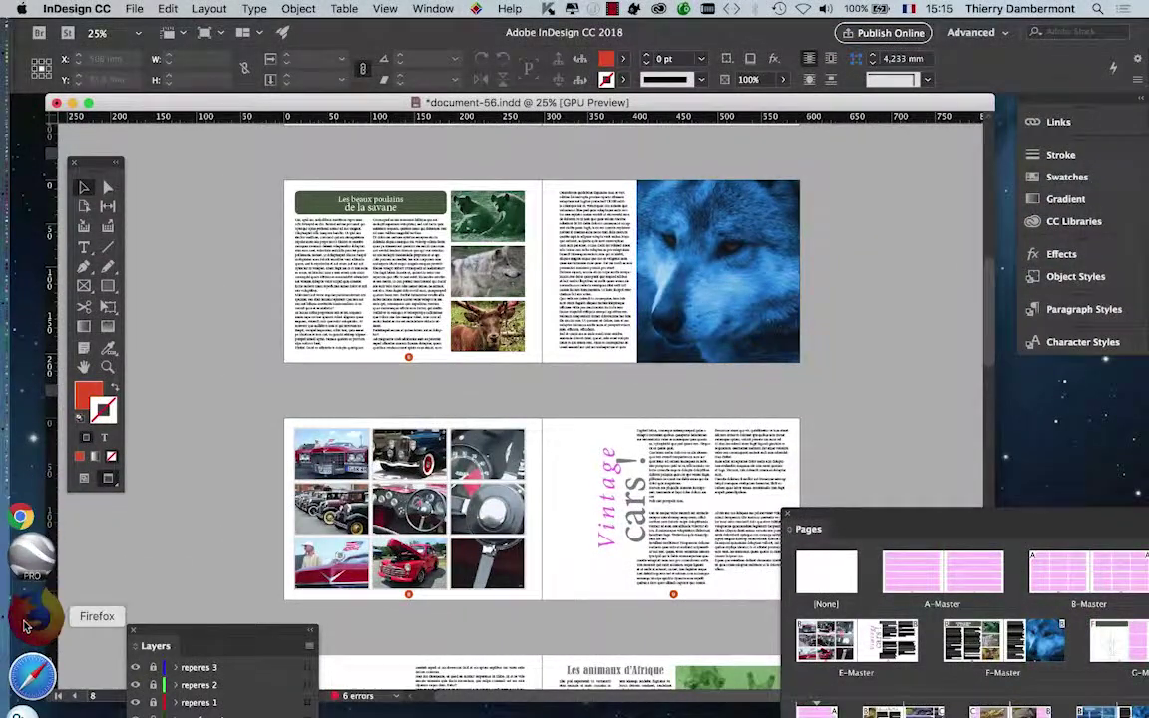
- Switch to Firefox, reset the page zoom to normal size, and search the web for "white space is not your enemy"
click(30, 615)
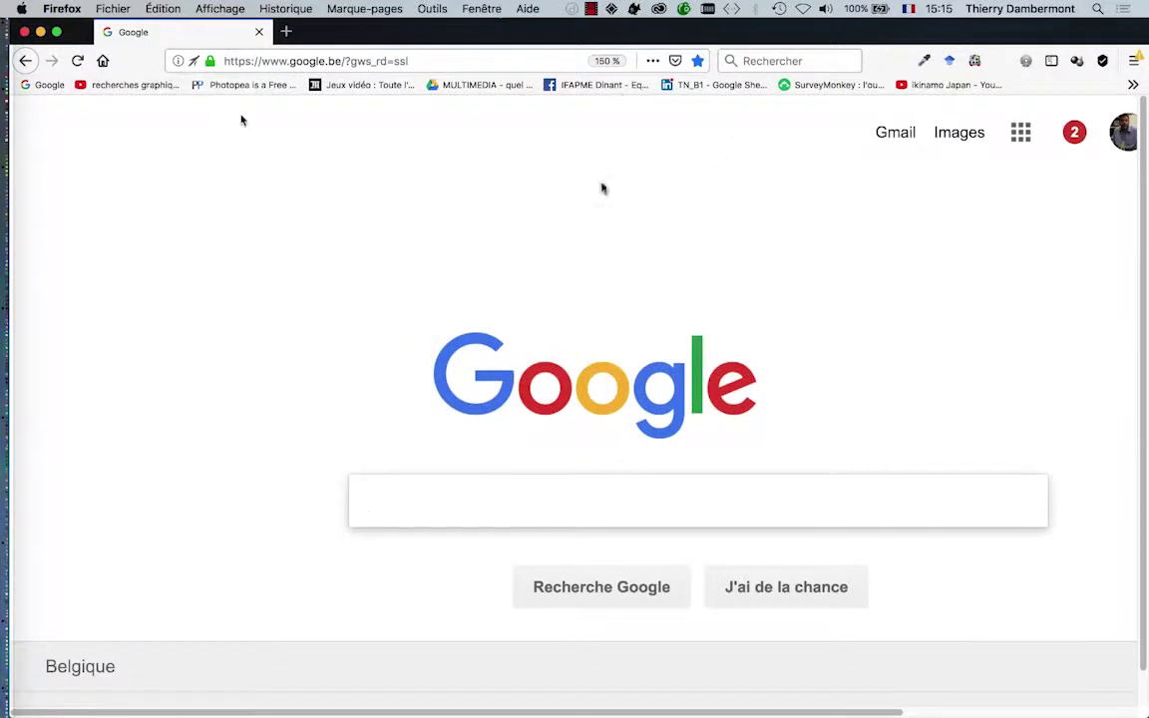
click(606, 61)
click(771, 60)
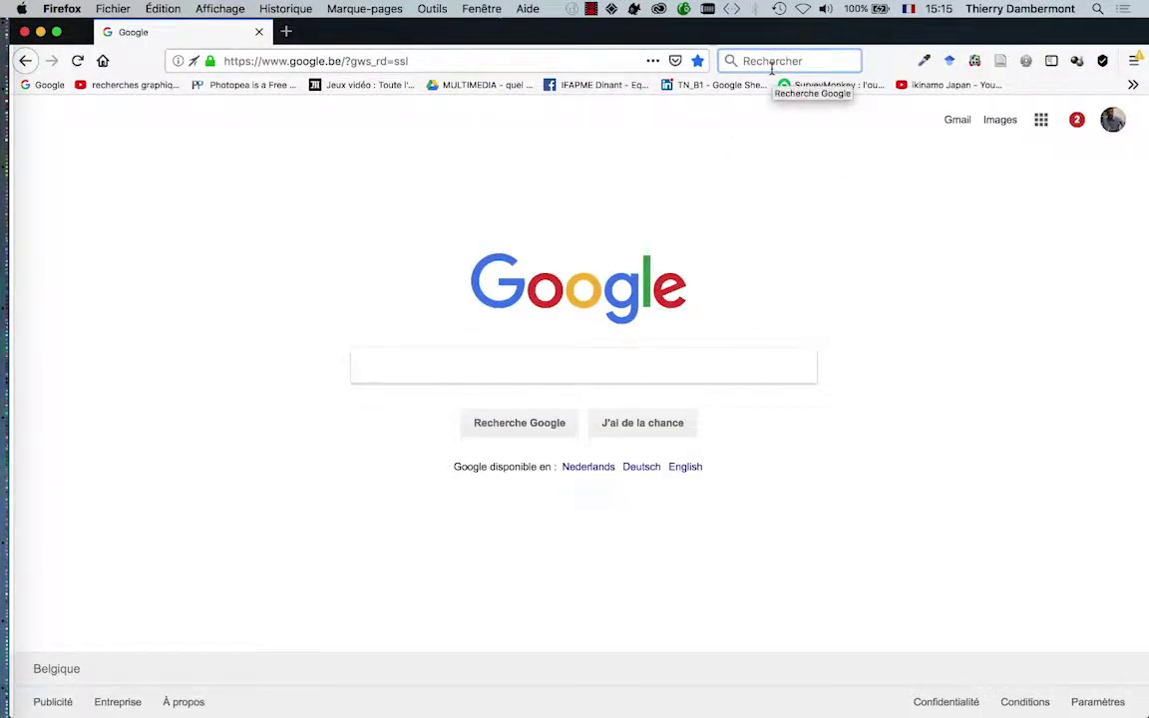
text(white sp)
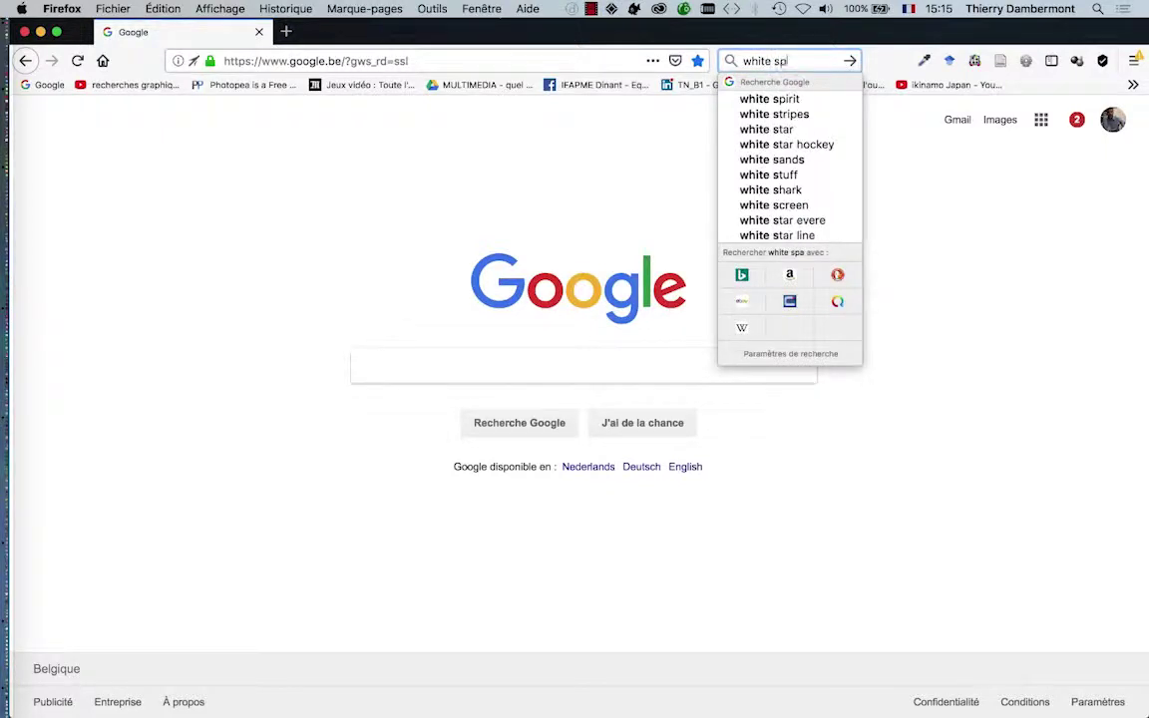
text(ace is not your ennemy)
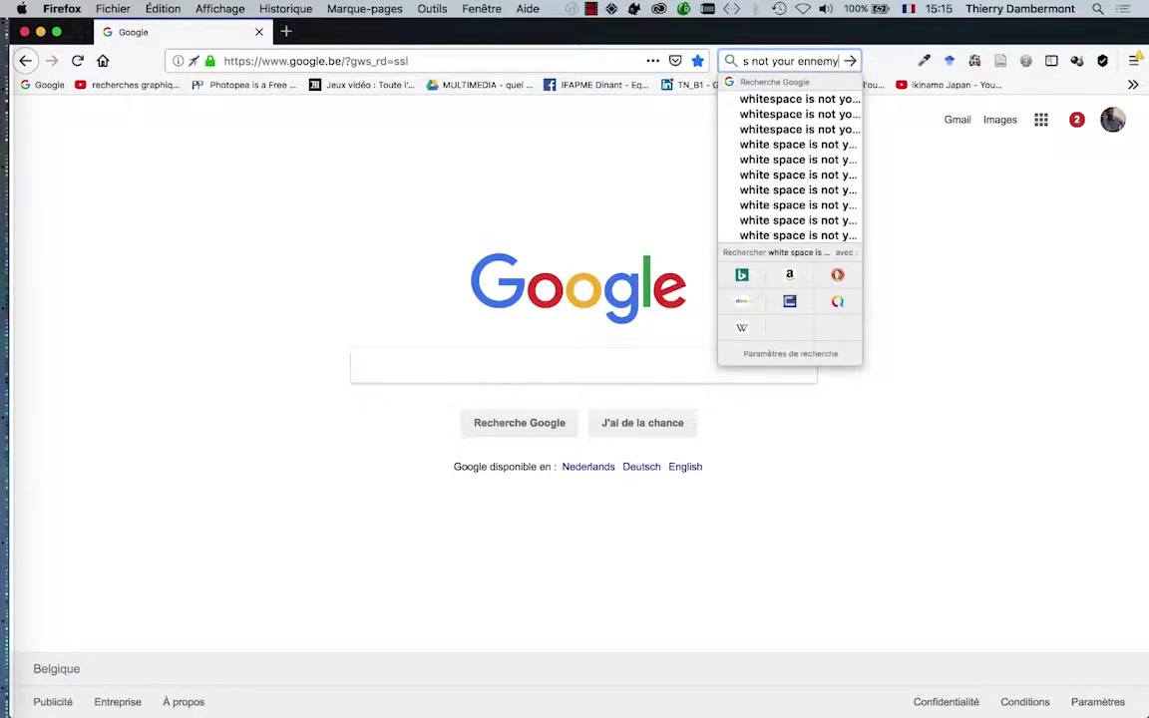
click(816, 60)
key(BackSpace)
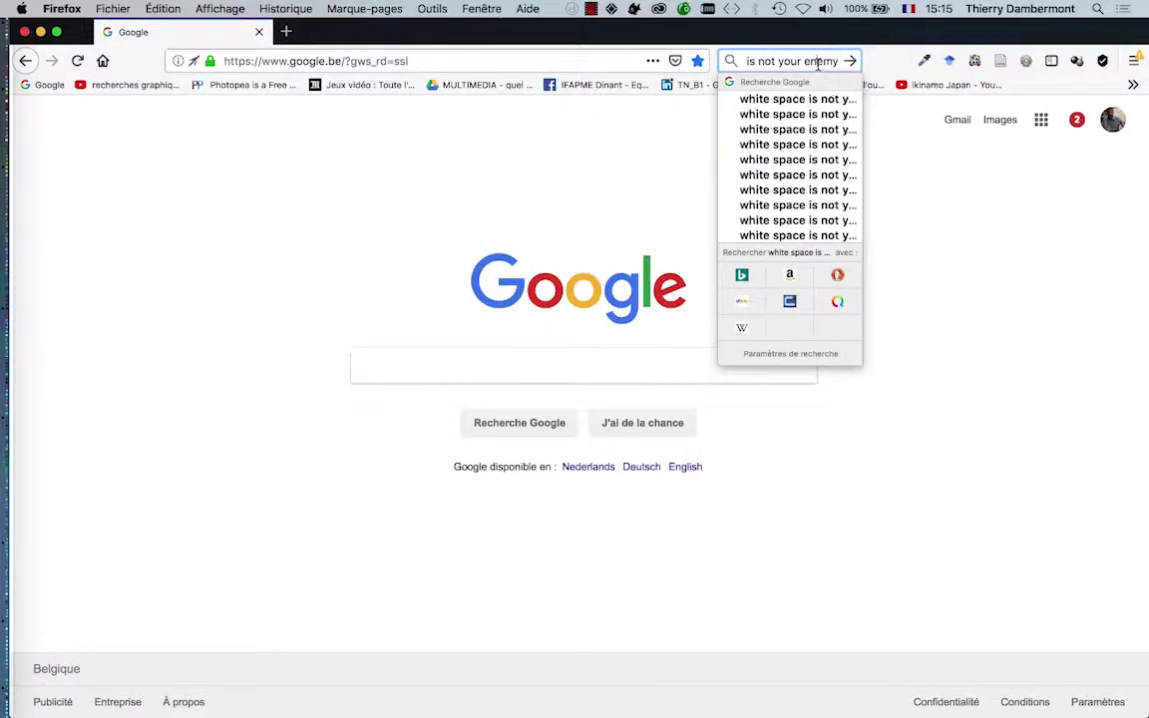
key(Return)
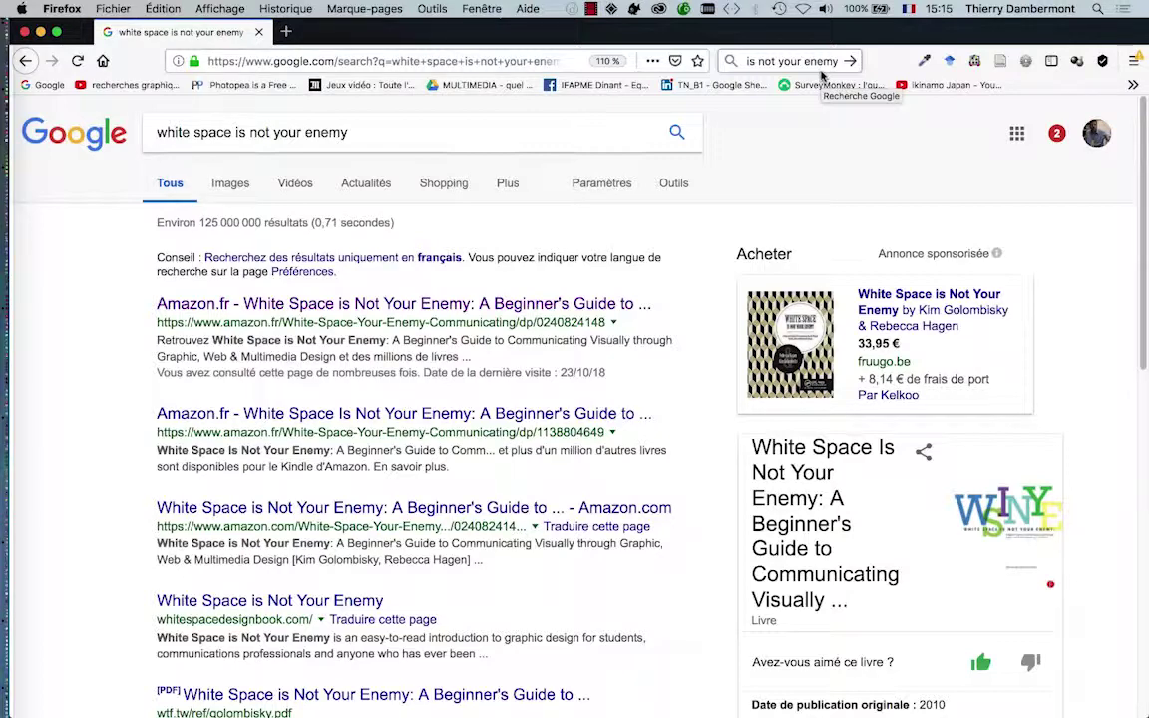
- Open the first Amazon.fr result for the book, dismiss the Kindle offer, examine the title and authors, and close the page
click(412, 309)
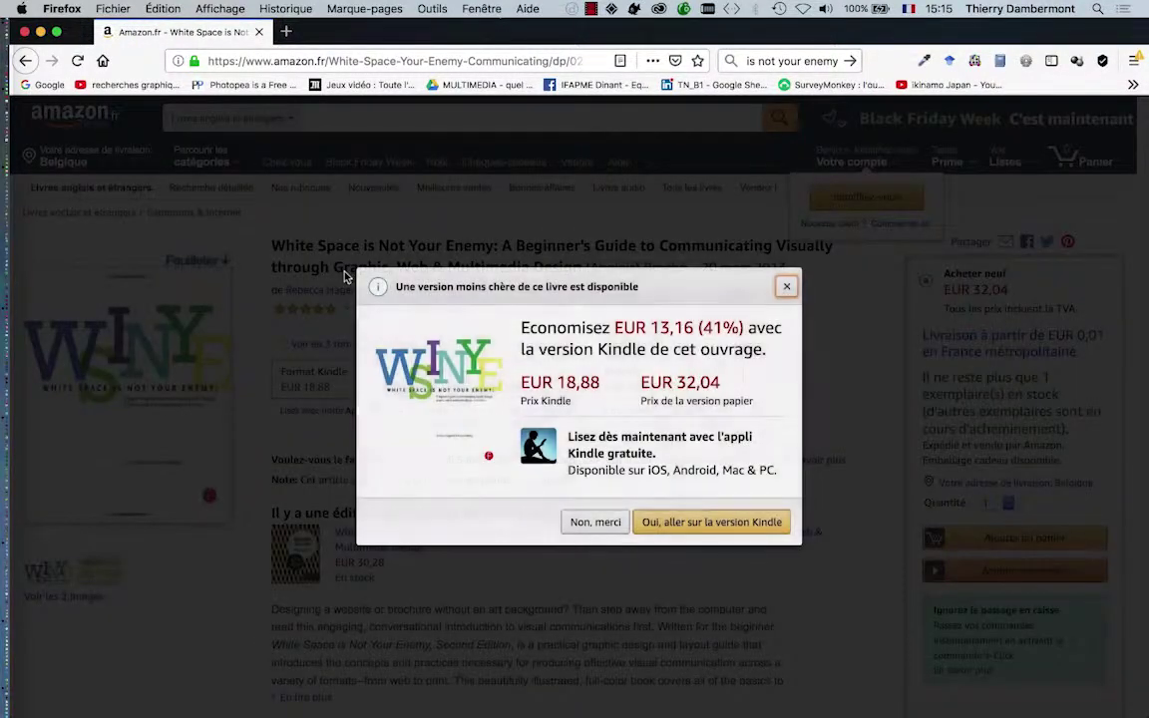
click(786, 287)
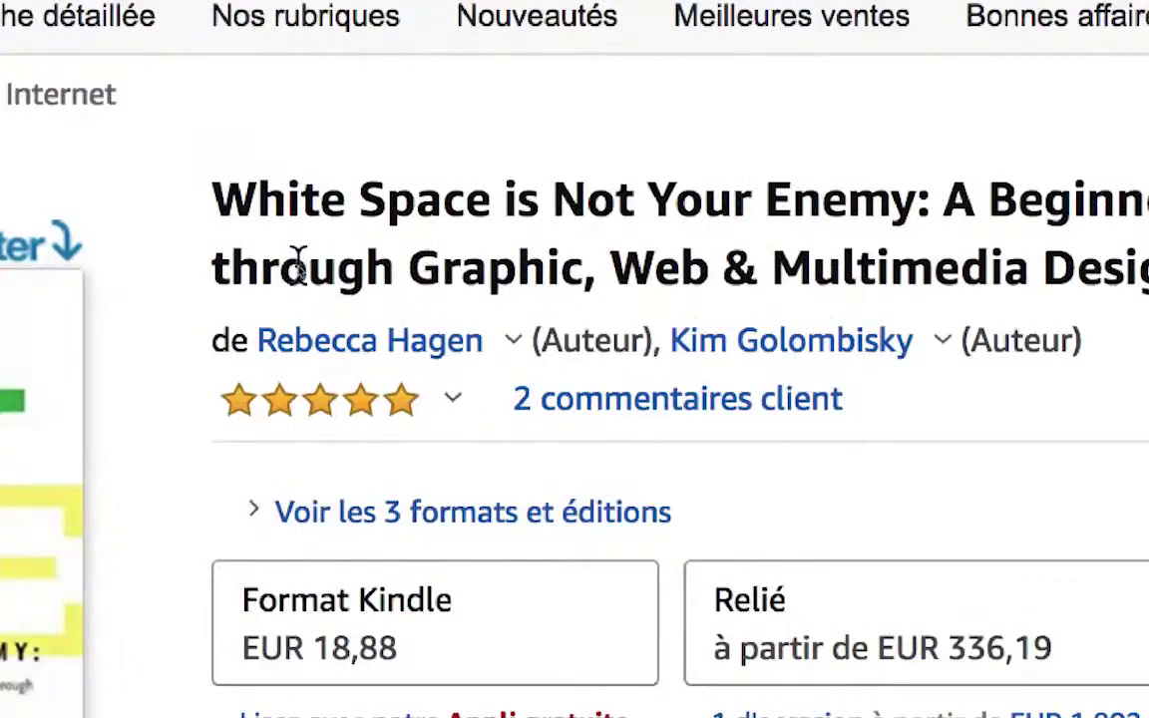
mouse_move(209, 314)
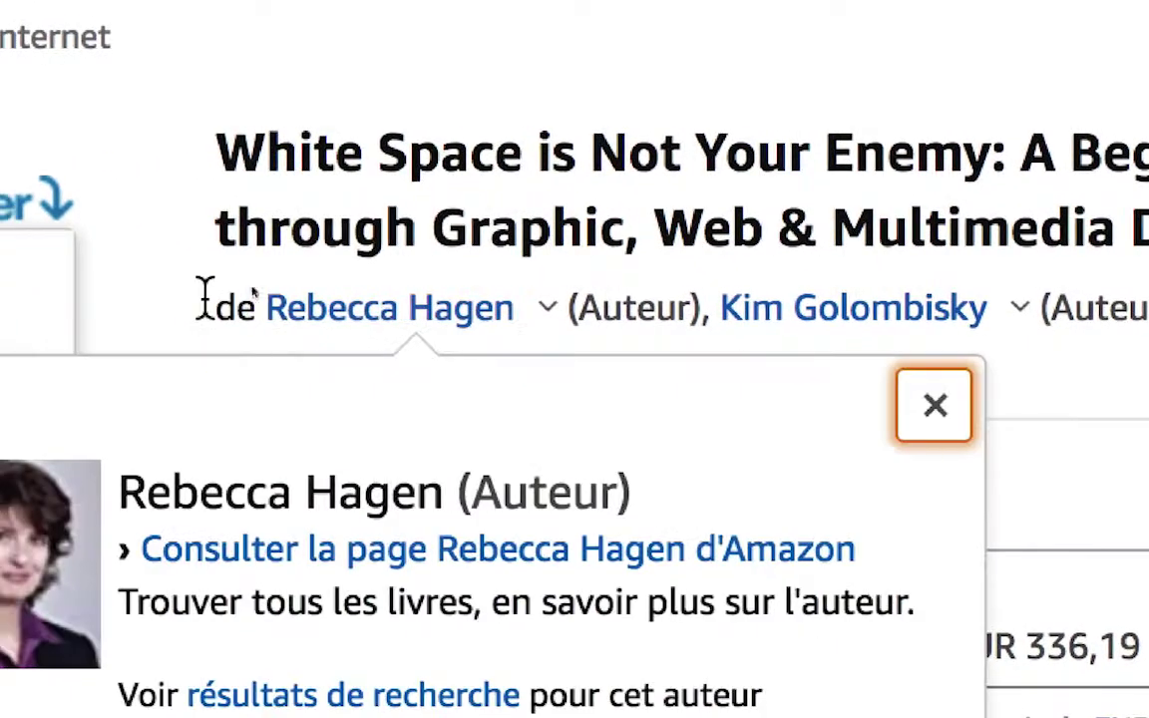
key(Escape)
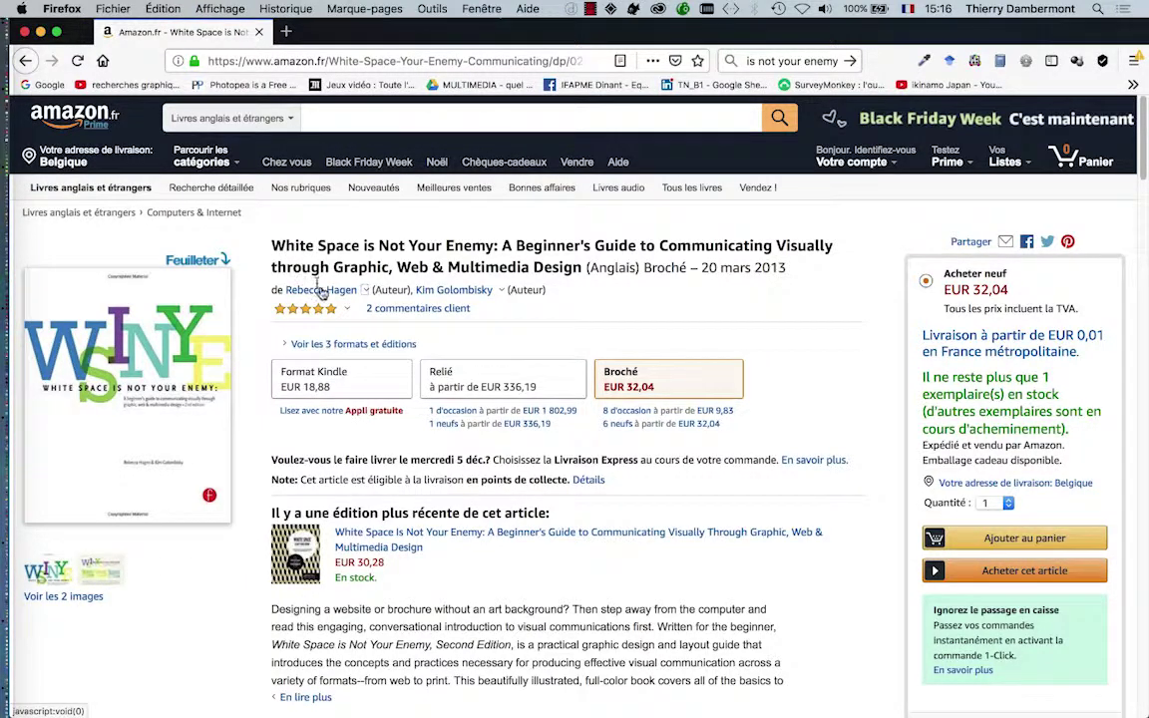
click(259, 36)
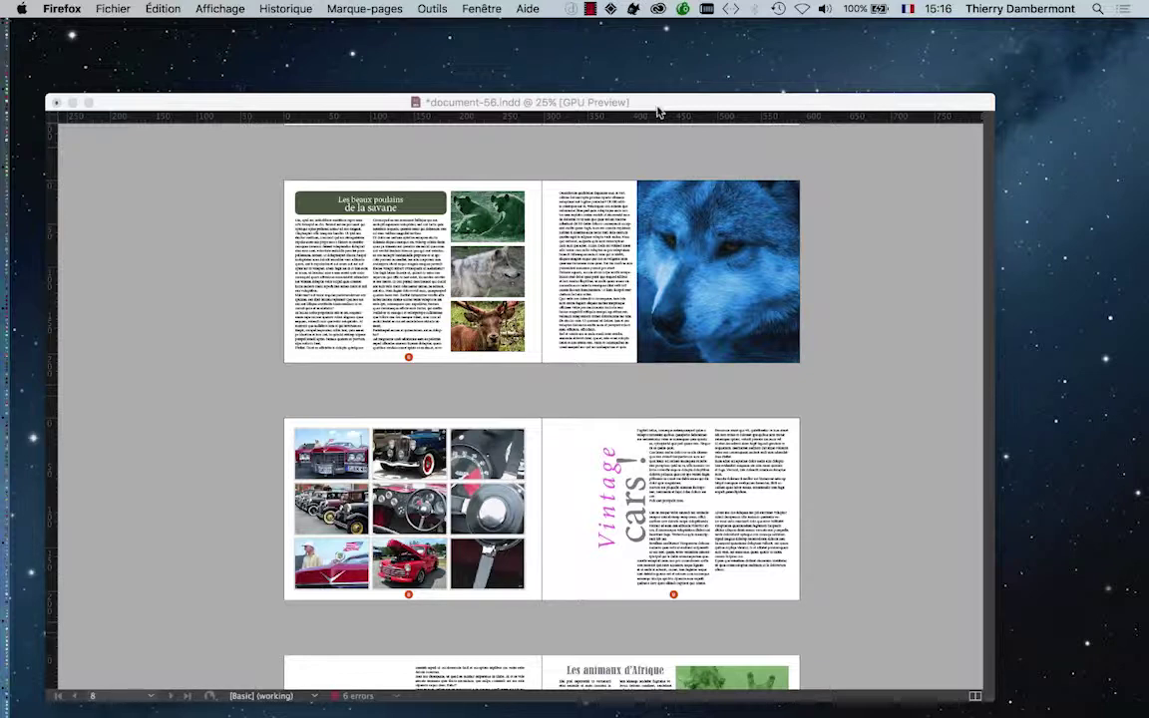
- Switch back to InDesign and return the document to Normal screen mode so guides and frame edges show
click(656, 112)
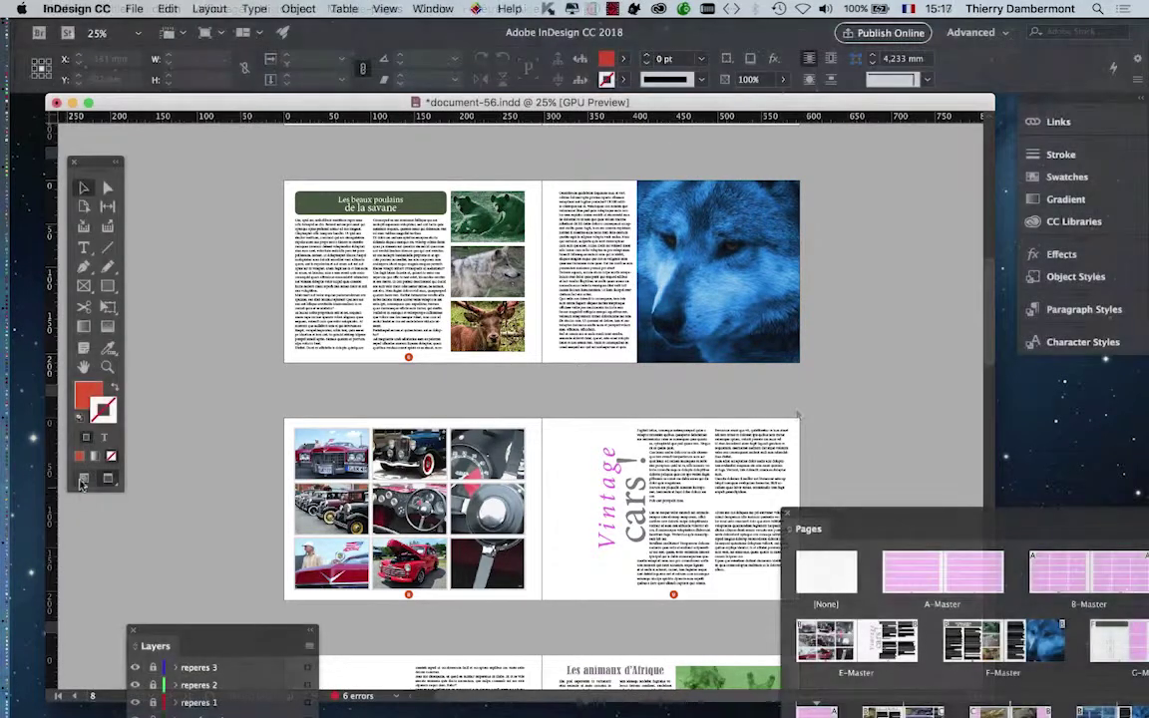
click(83, 481)
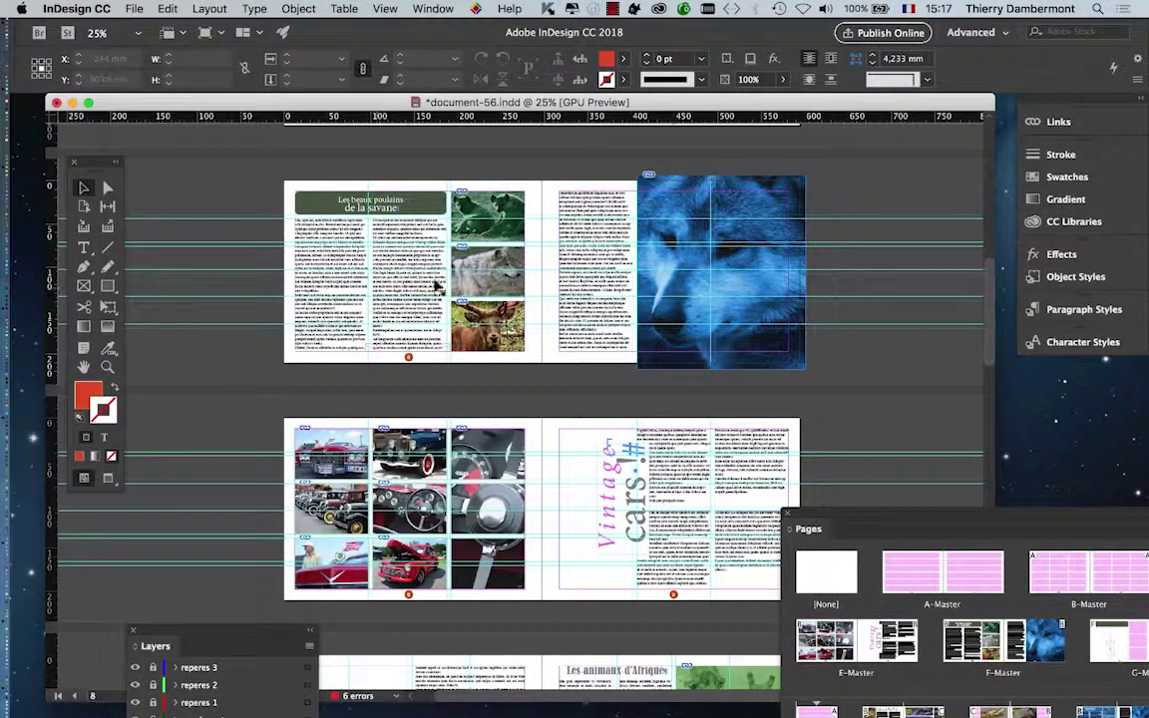
scroll(434, 286, up, 3)
scroll(598, 399, down, 3)
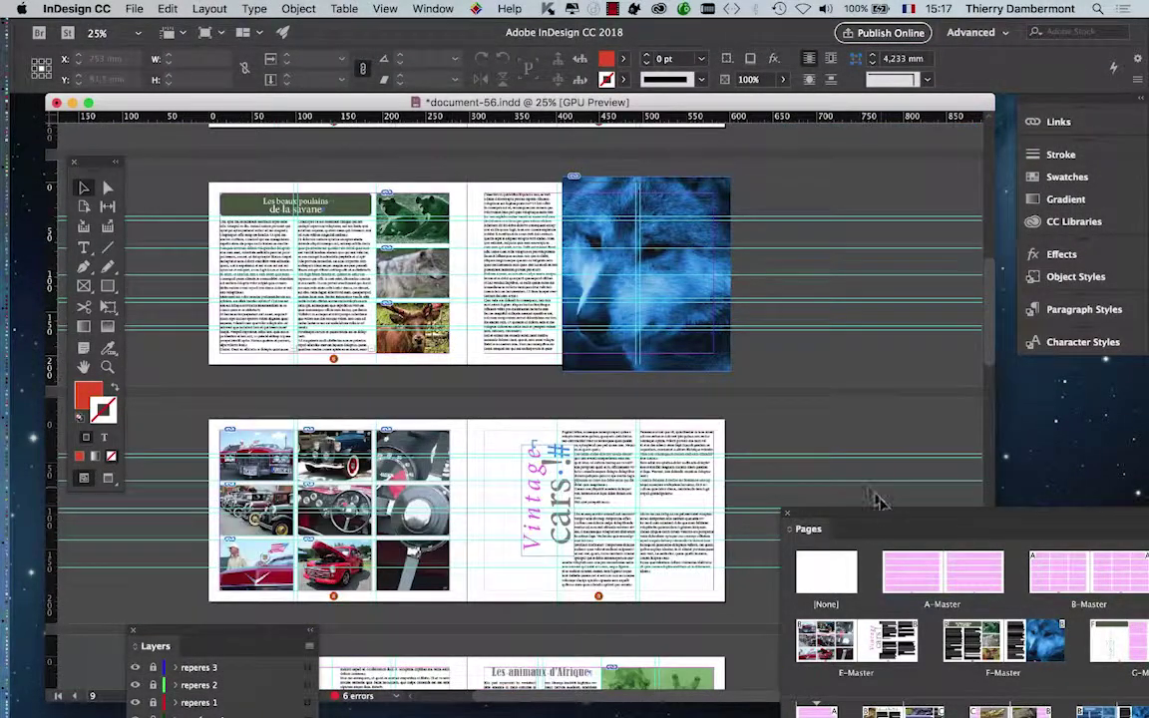
- Move and enlarge the Pages panel over the document, and set the document pages' thumbnail size to Extra Large
drag(875, 508, 226, 103)
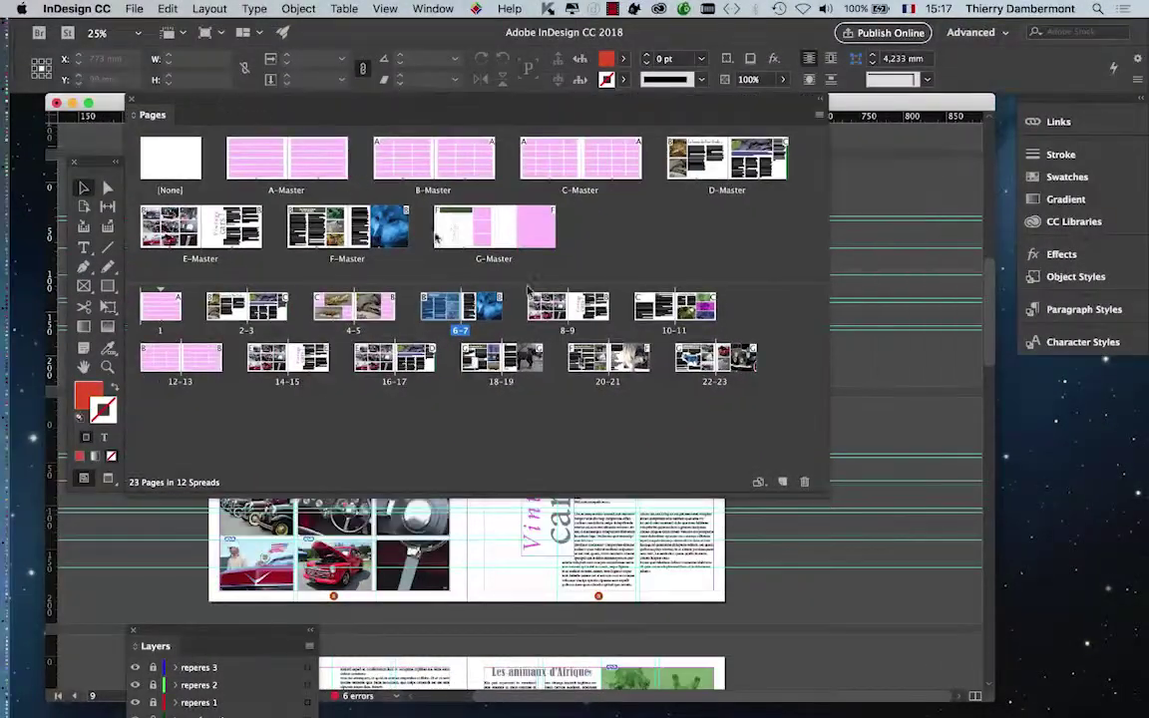
drag(825, 490, 1033, 682)
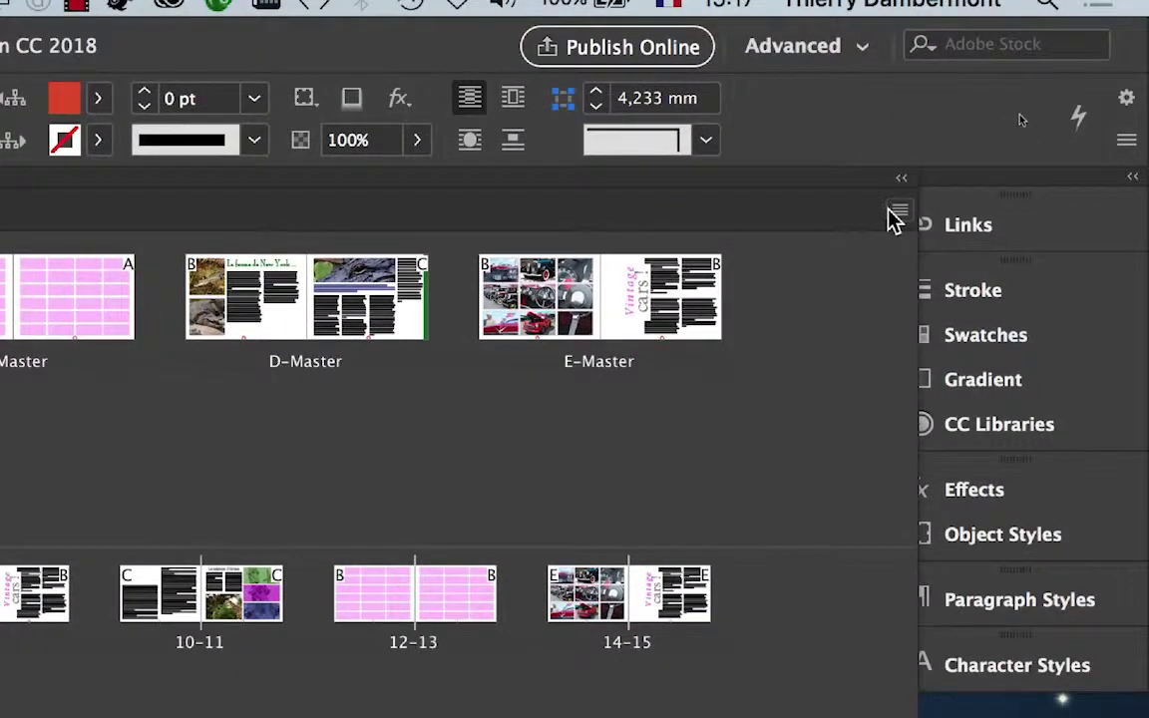
click(897, 215)
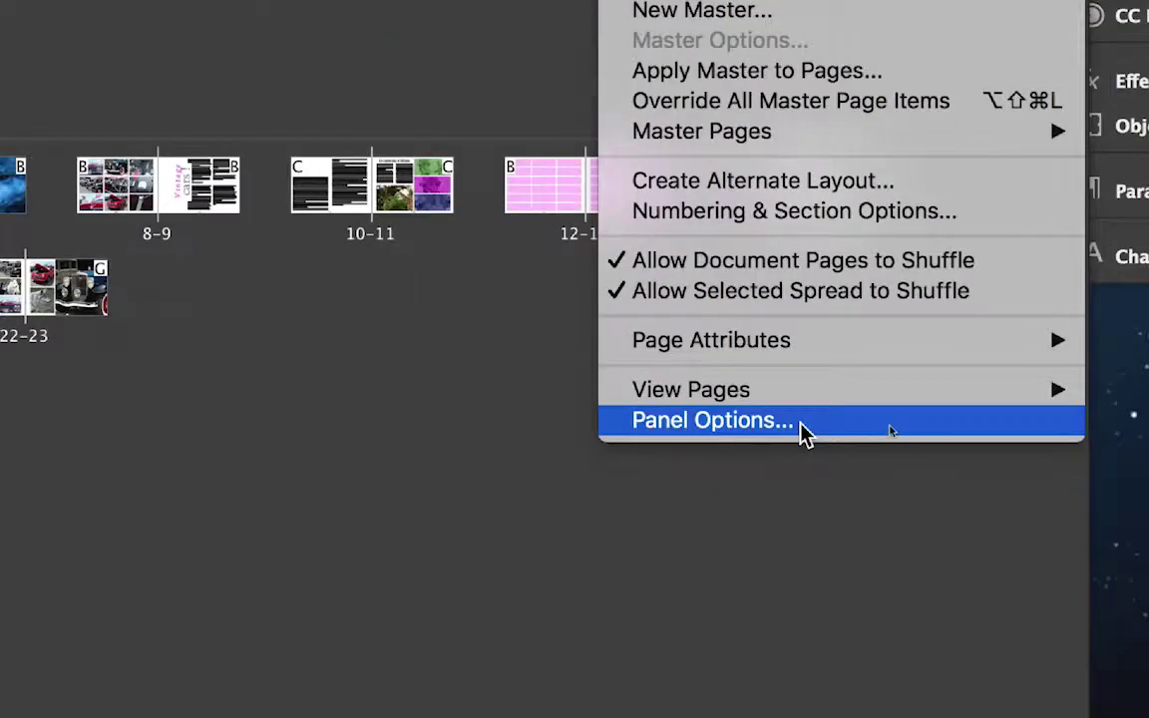
click(804, 424)
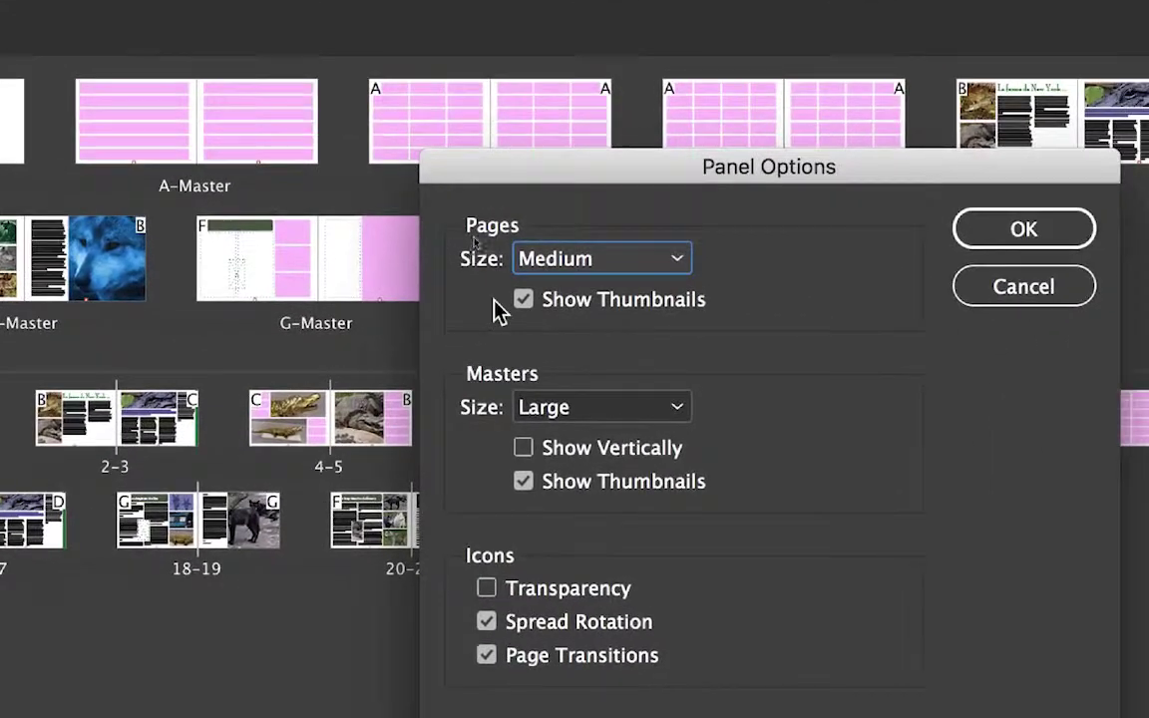
click(598, 259)
click(593, 262)
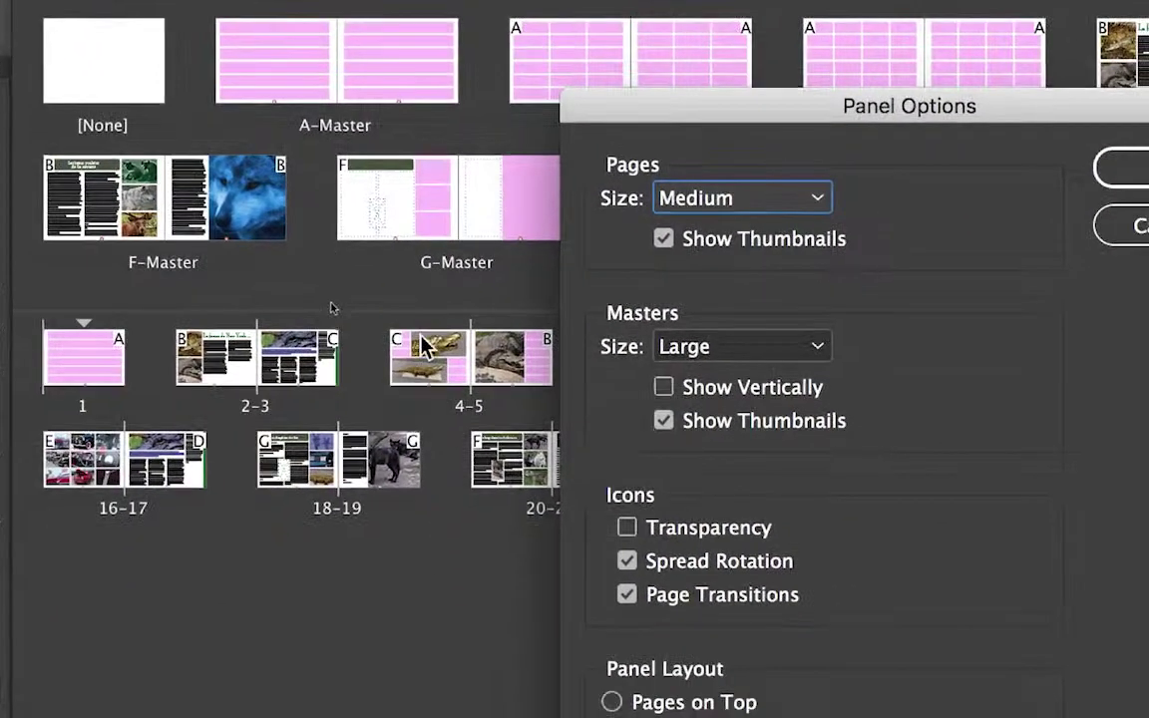
click(726, 206)
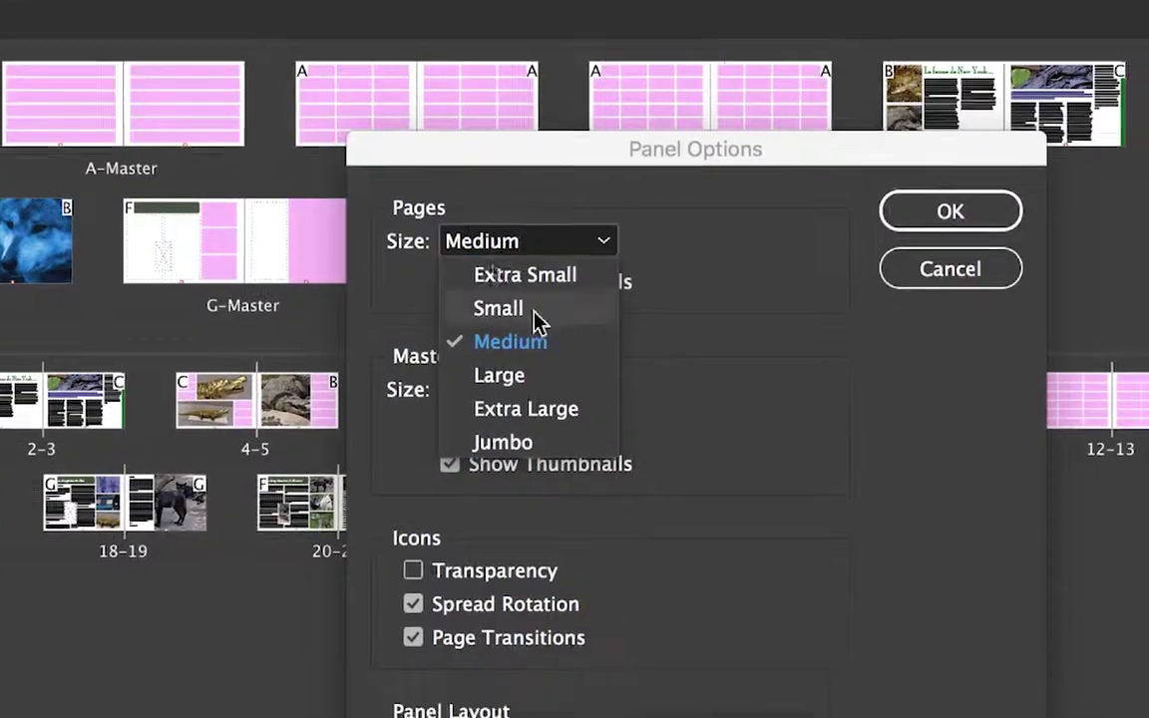
click(526, 408)
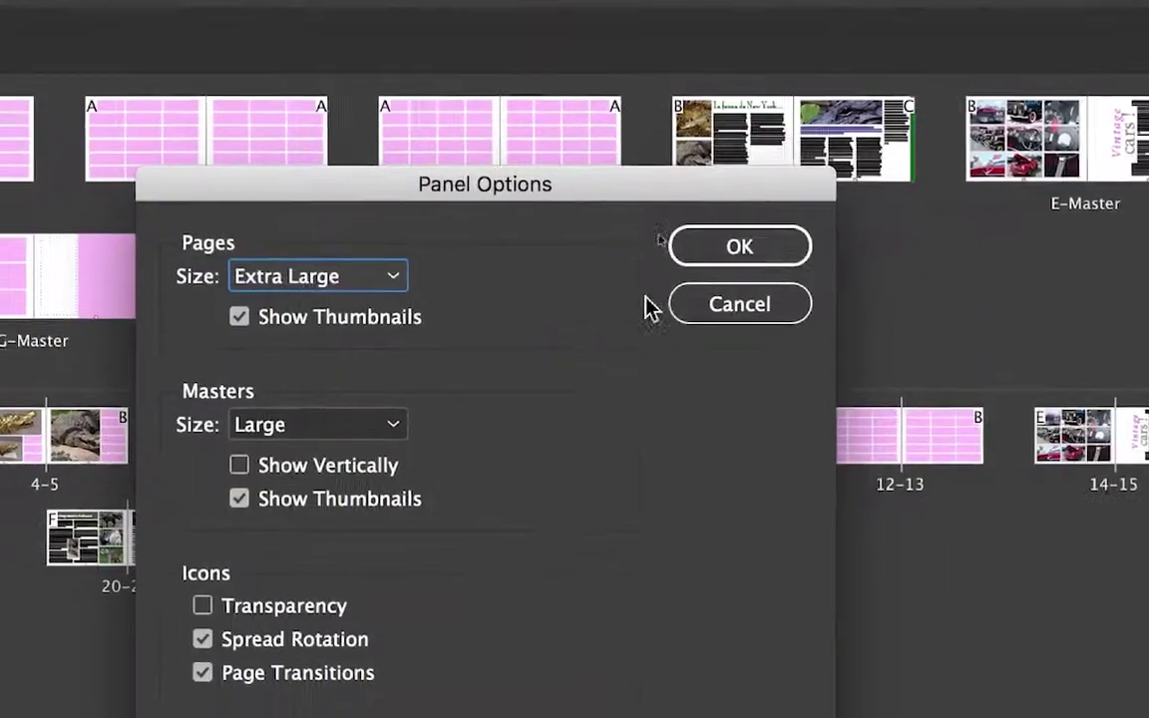
click(698, 257)
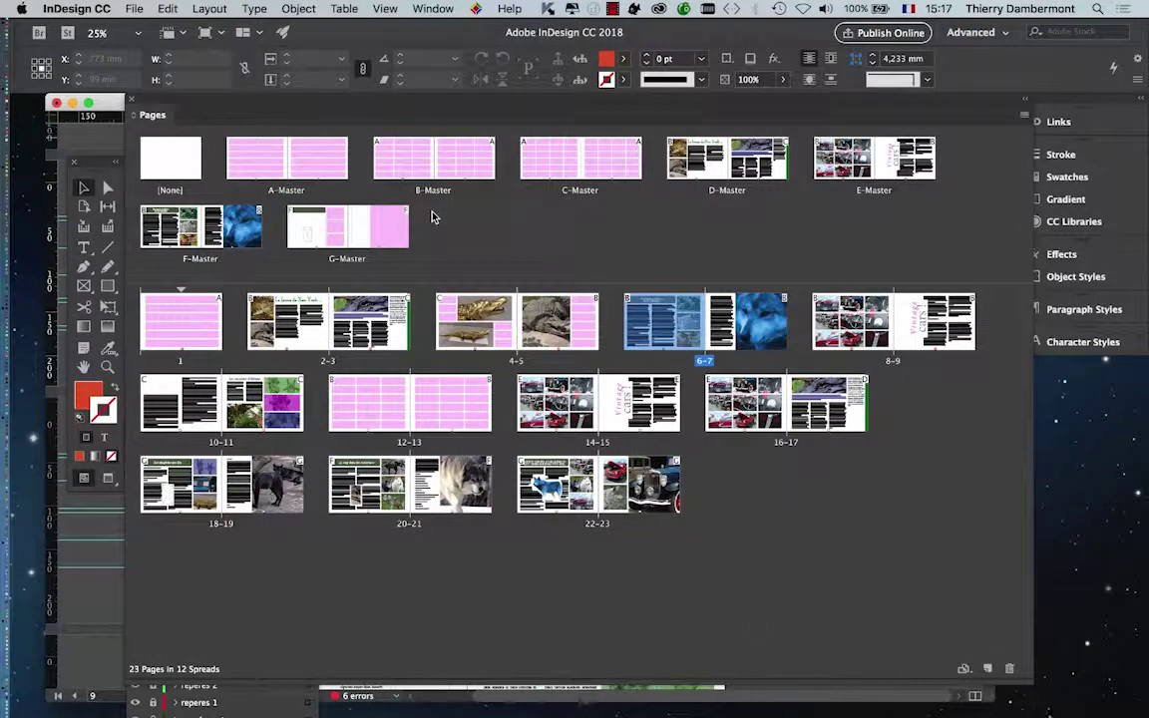
drag(1030, 679, 1078, 707)
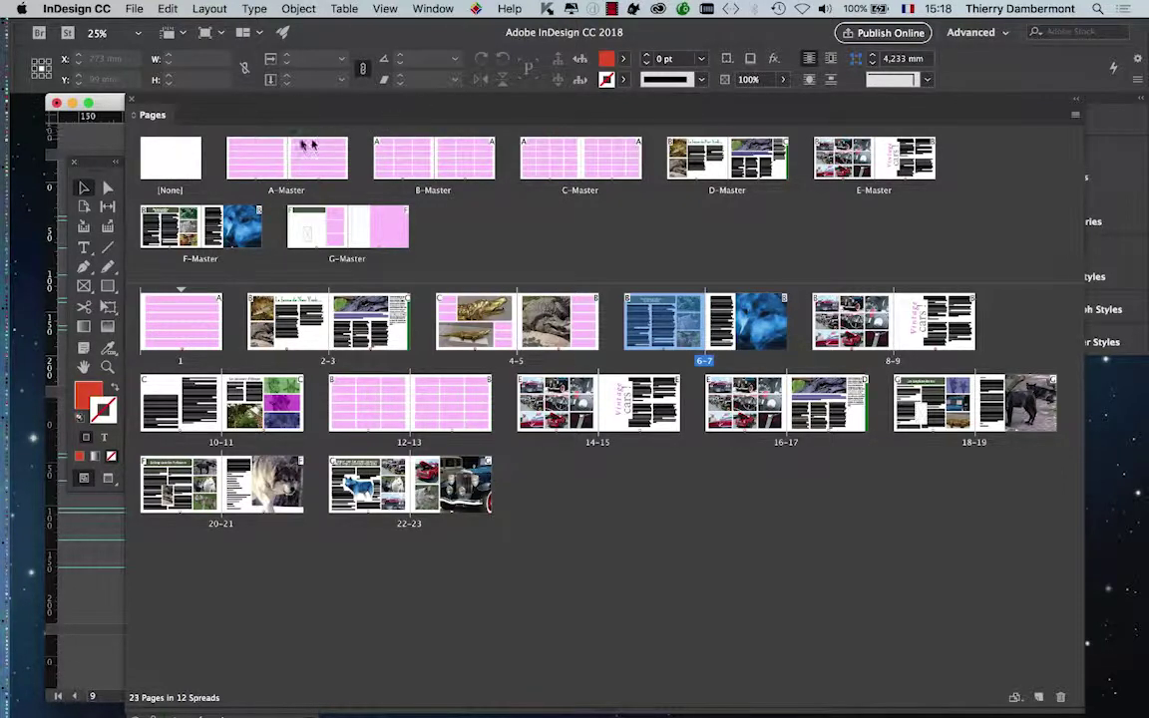
- Open Margins and Columns for both pages of A-Master and enable layout adjustment
mouse_move(272, 171)
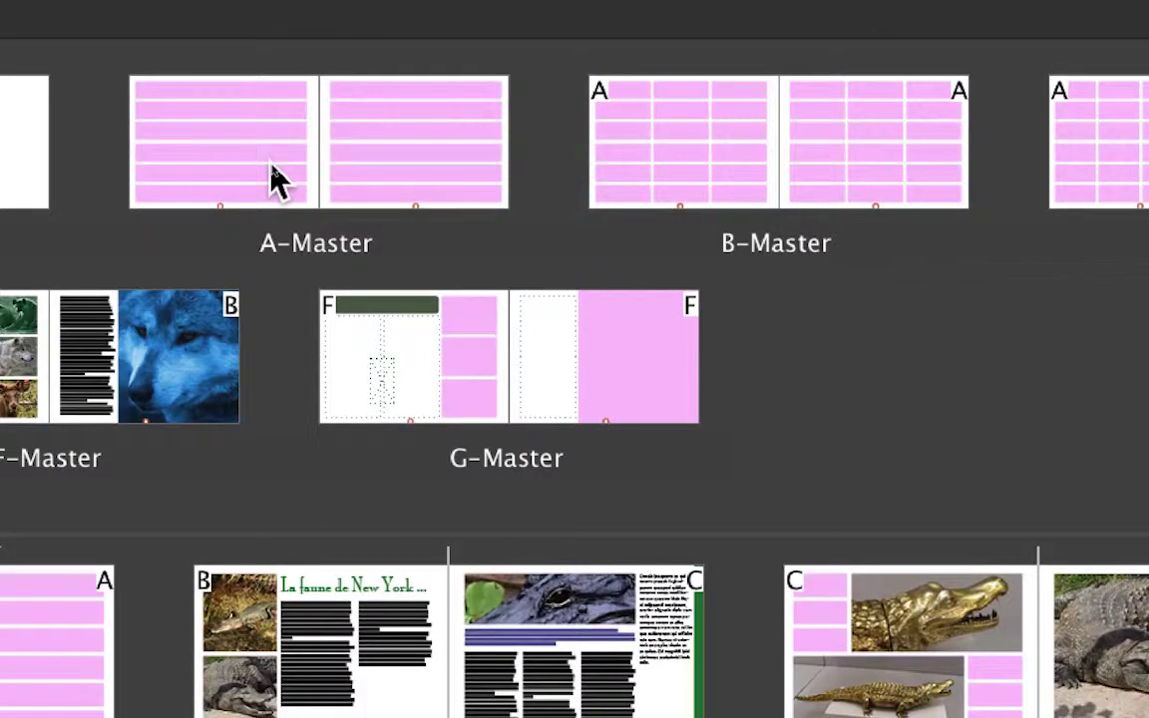
click(273, 181)
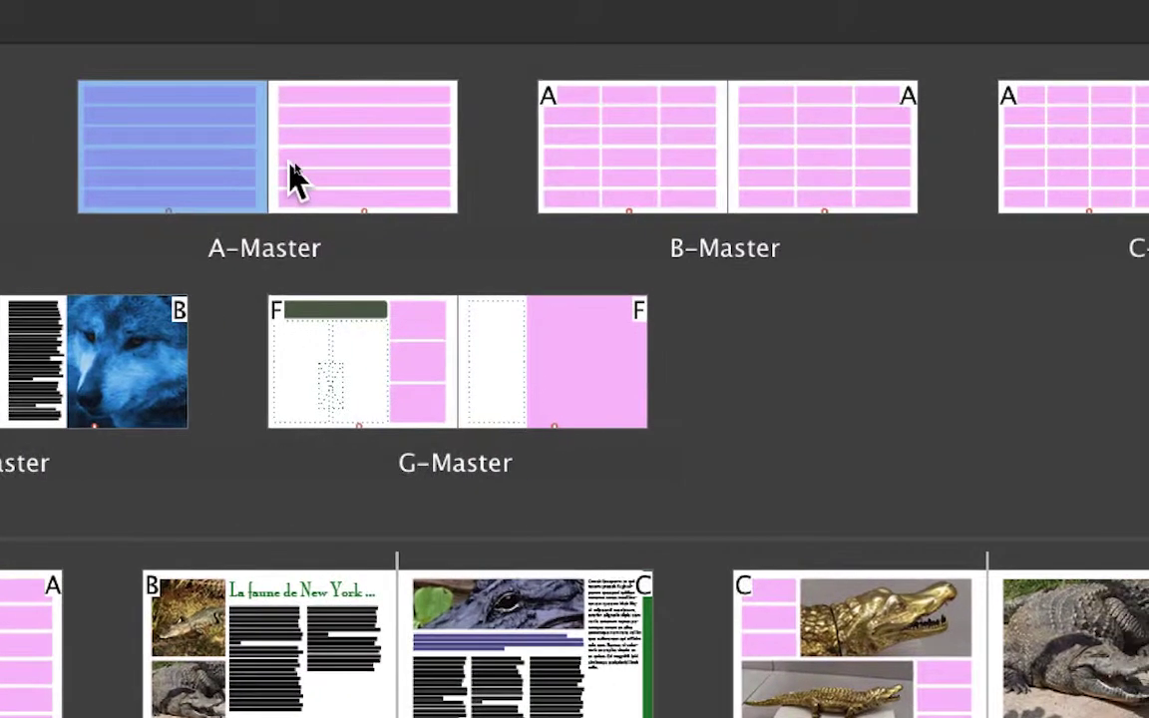
shift+click(373, 178)
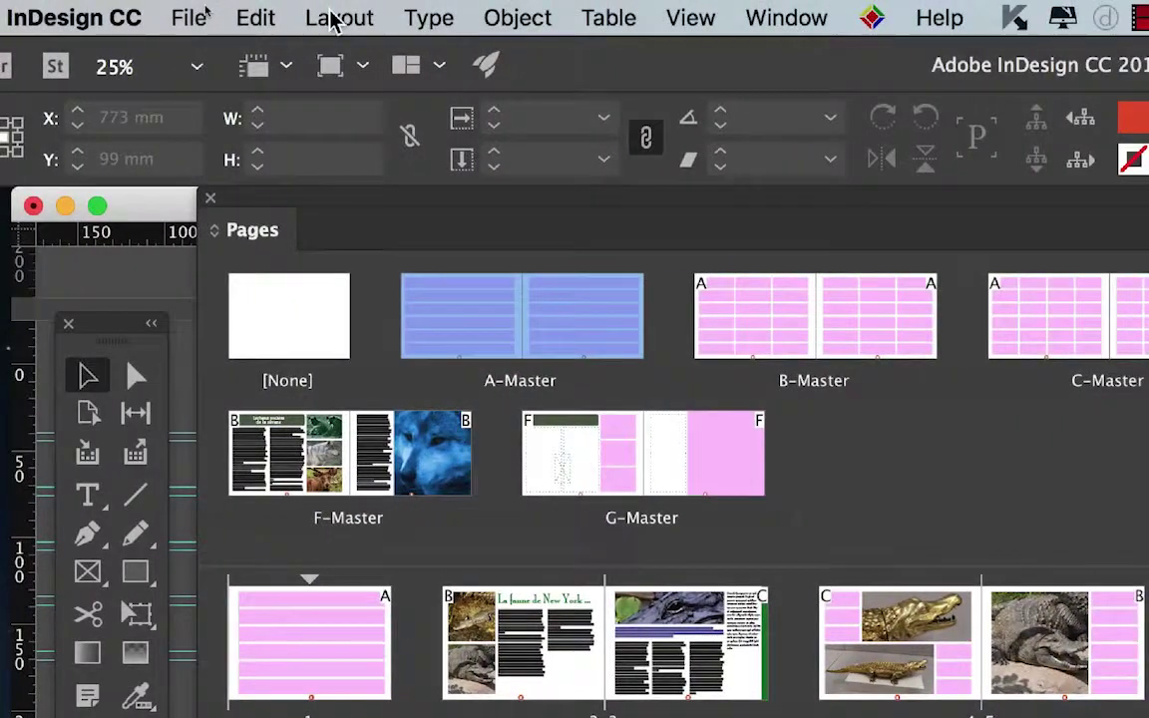
click(334, 18)
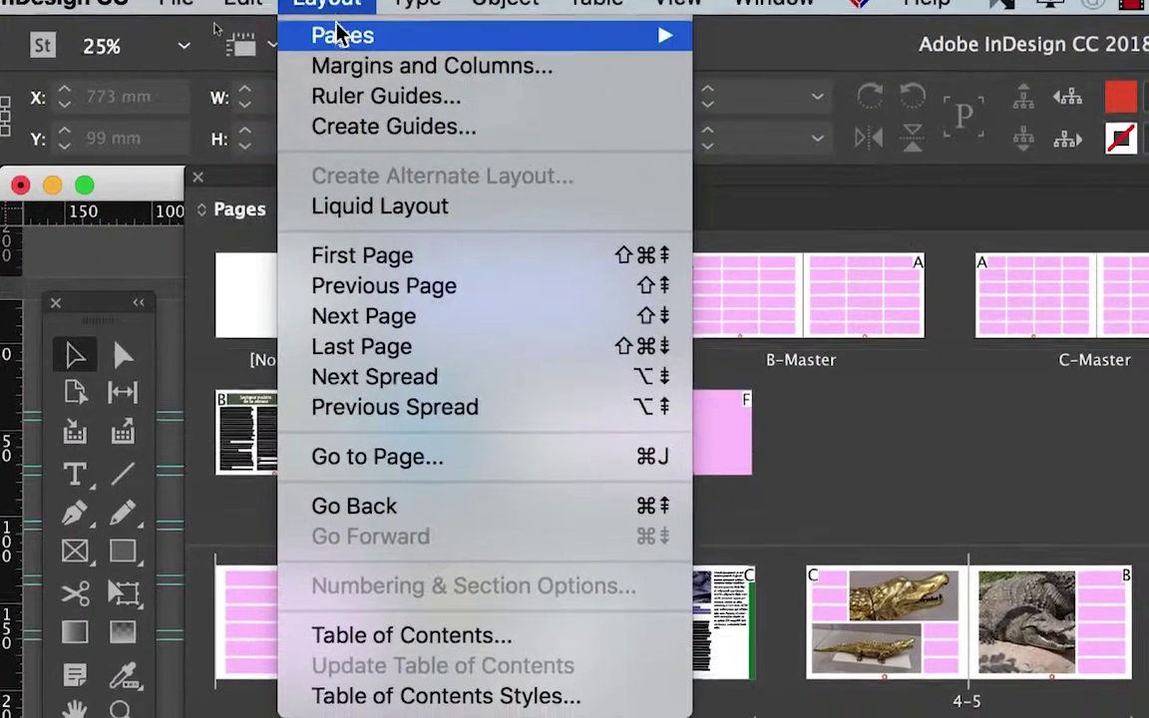
mouse_move(341, 53)
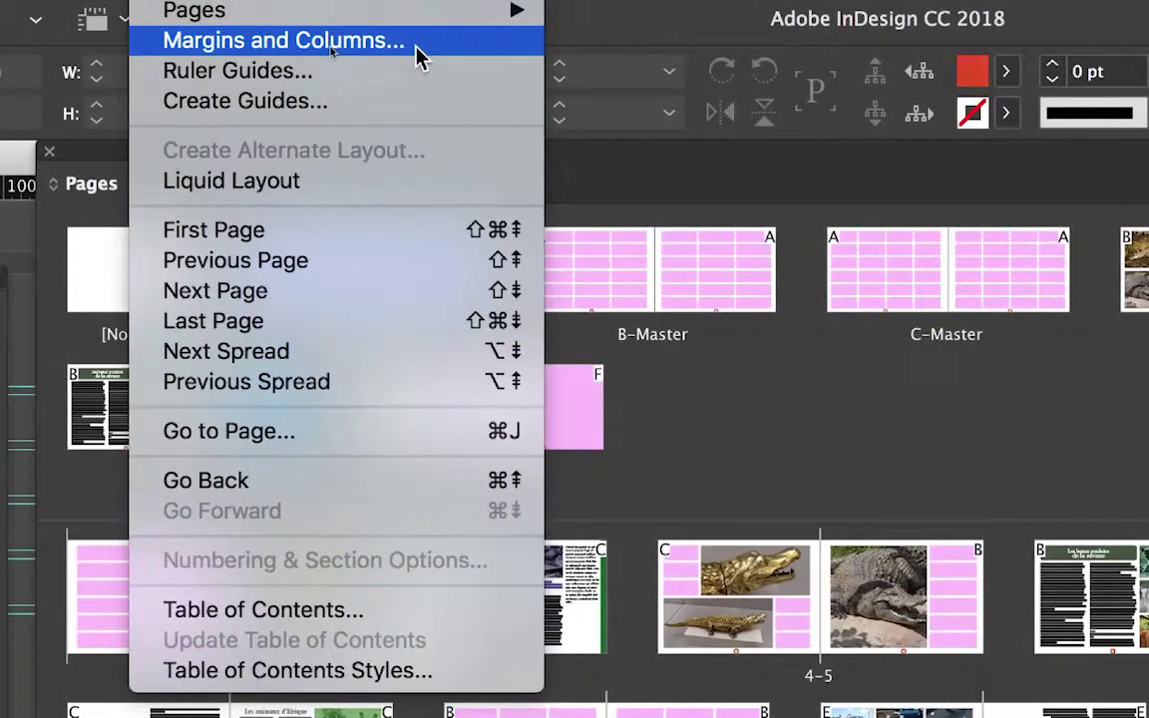
click(418, 58)
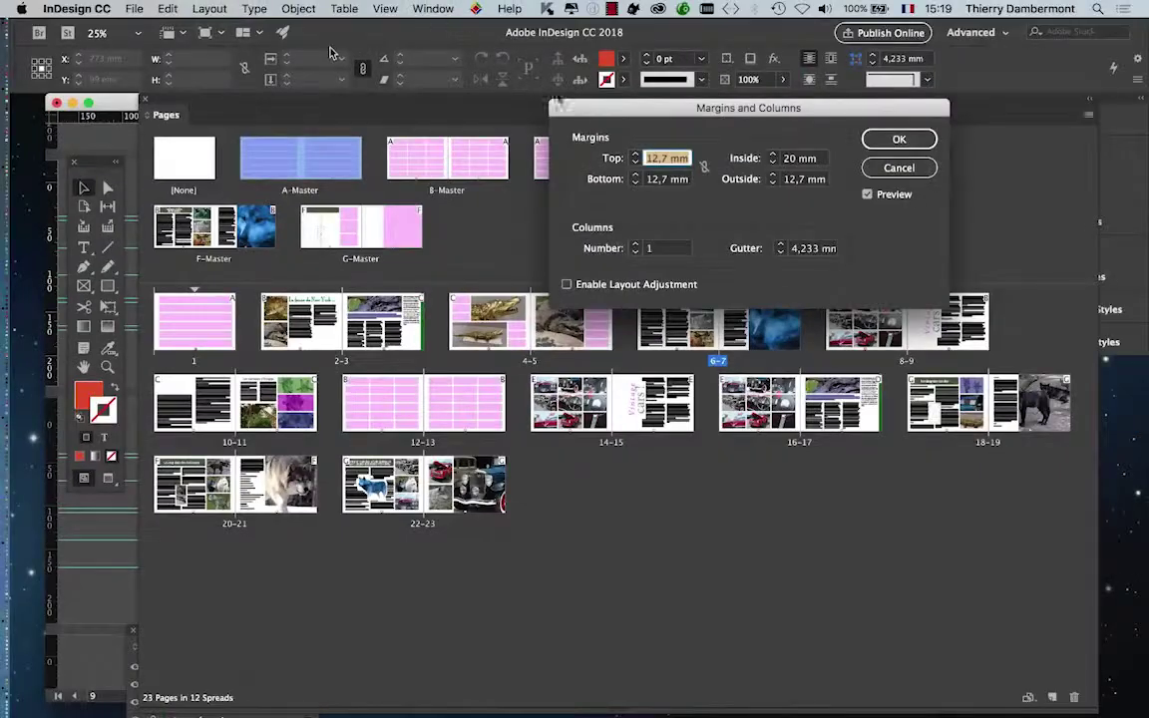
drag(618, 100, 585, 227)
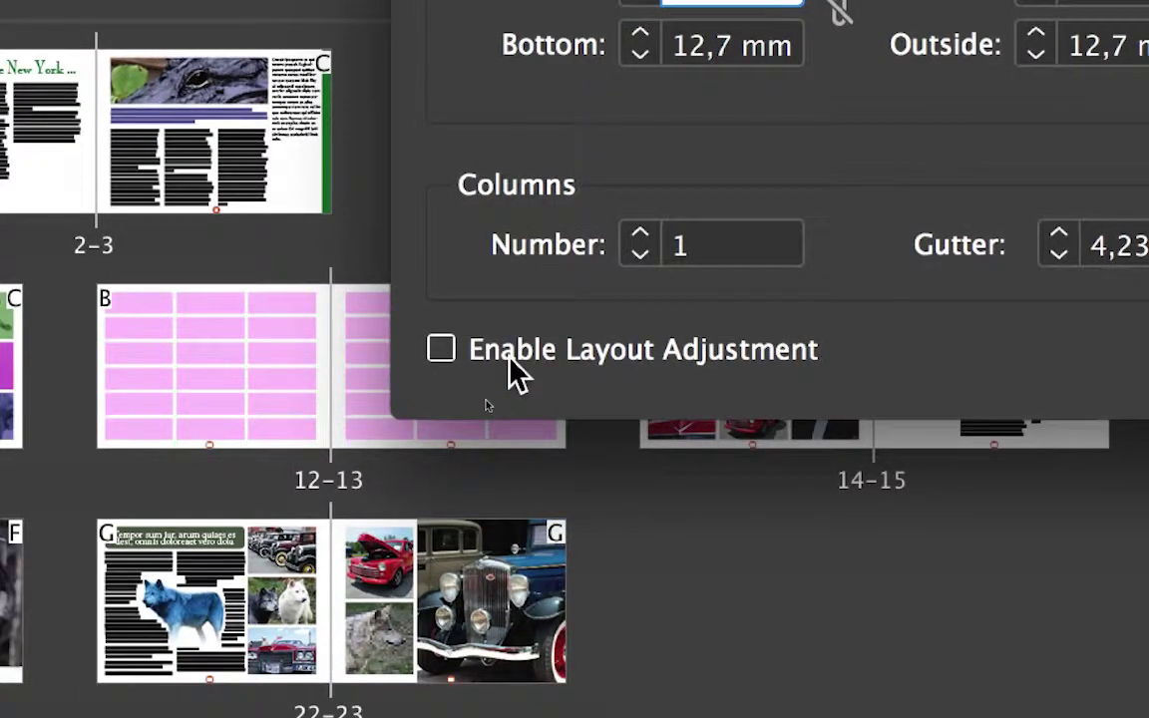
click(497, 392)
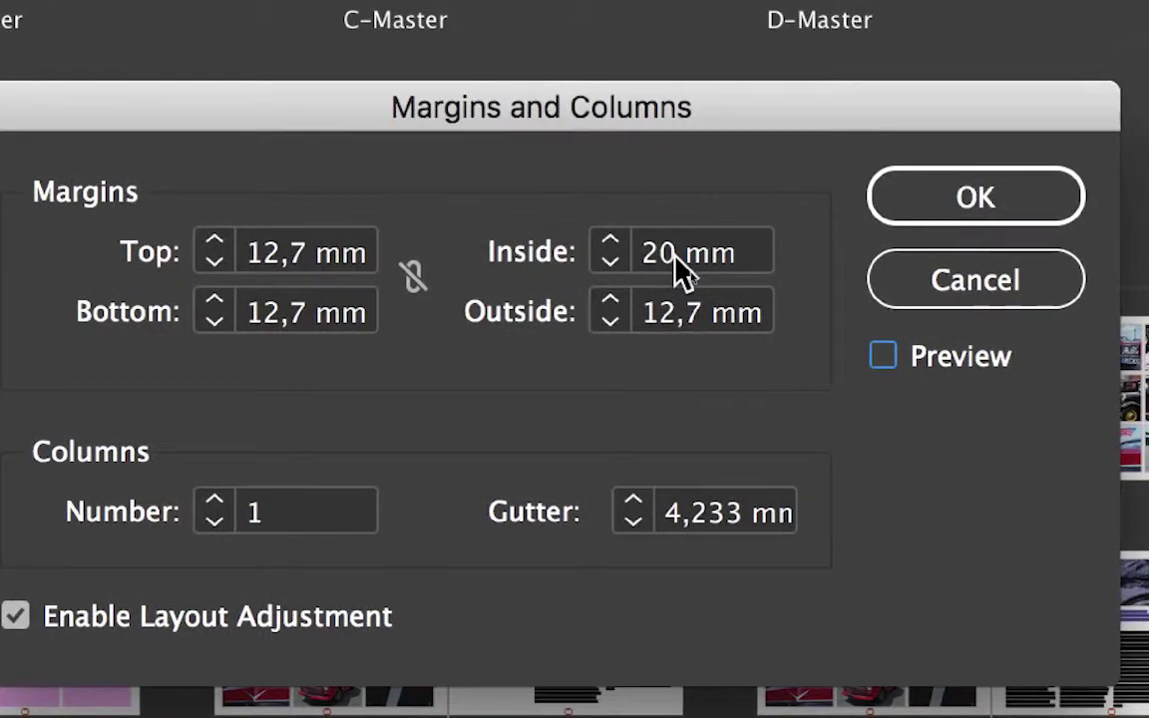
- Set A-Master's margins to 30 mm inside, 15 mm top, 20 mm bottom and 15 mm outside
double_click(676, 255)
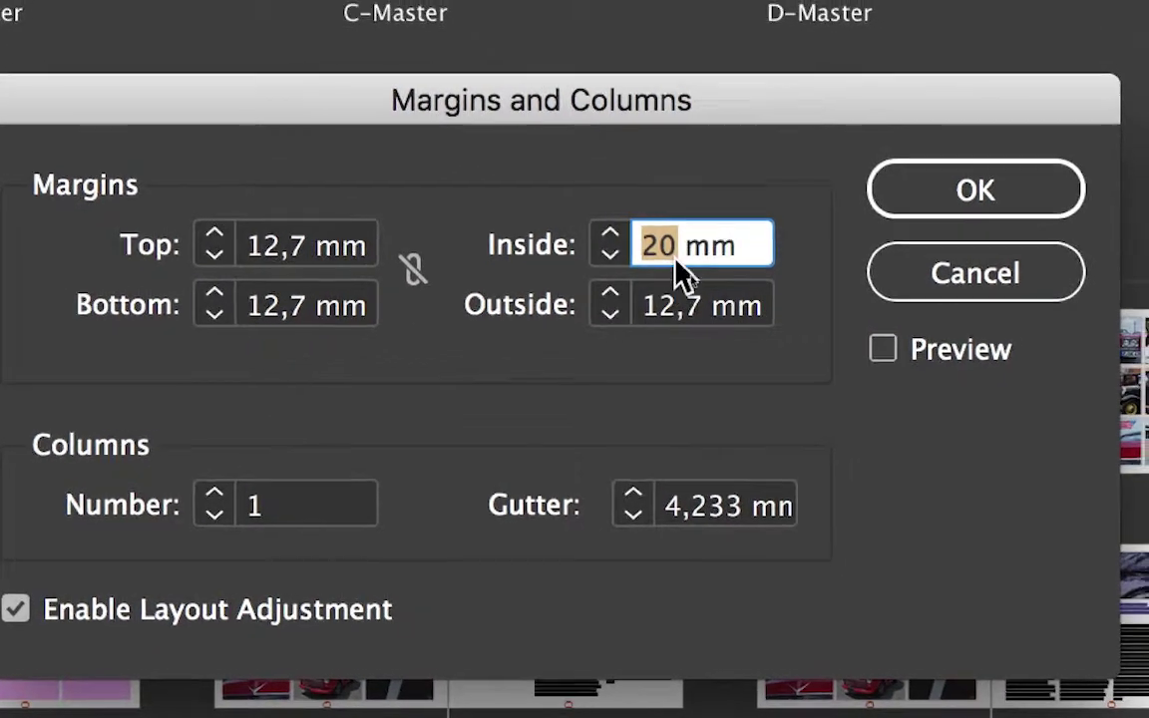
text(3)
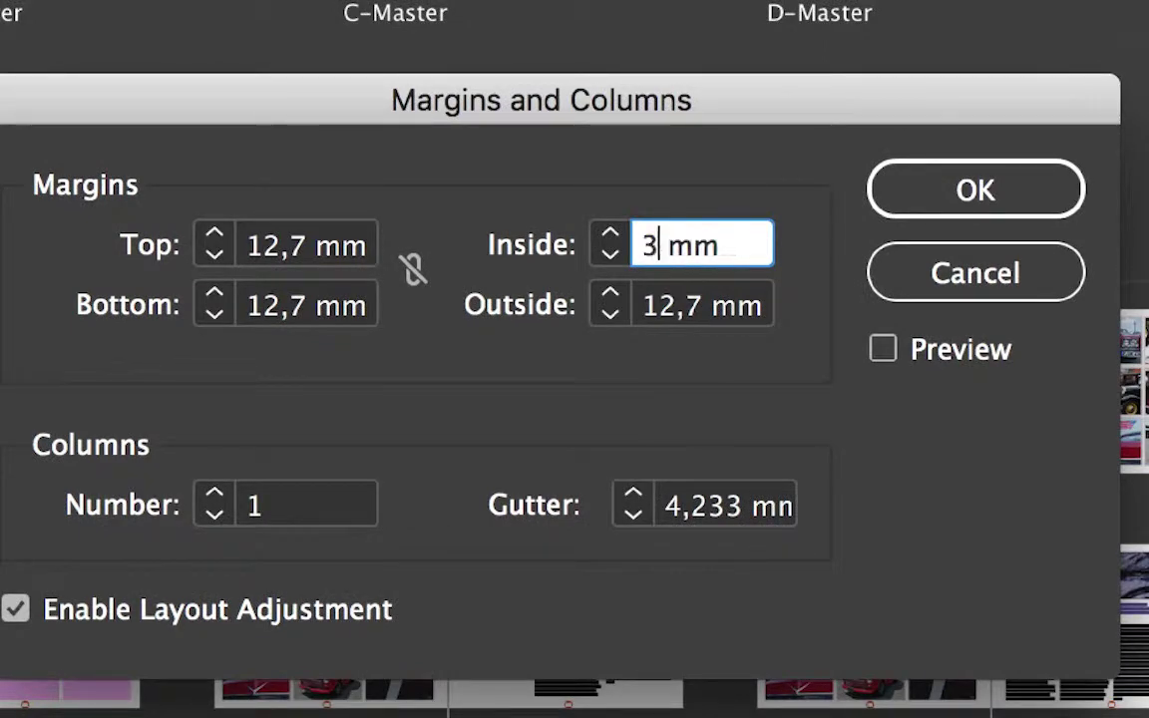
text(0)
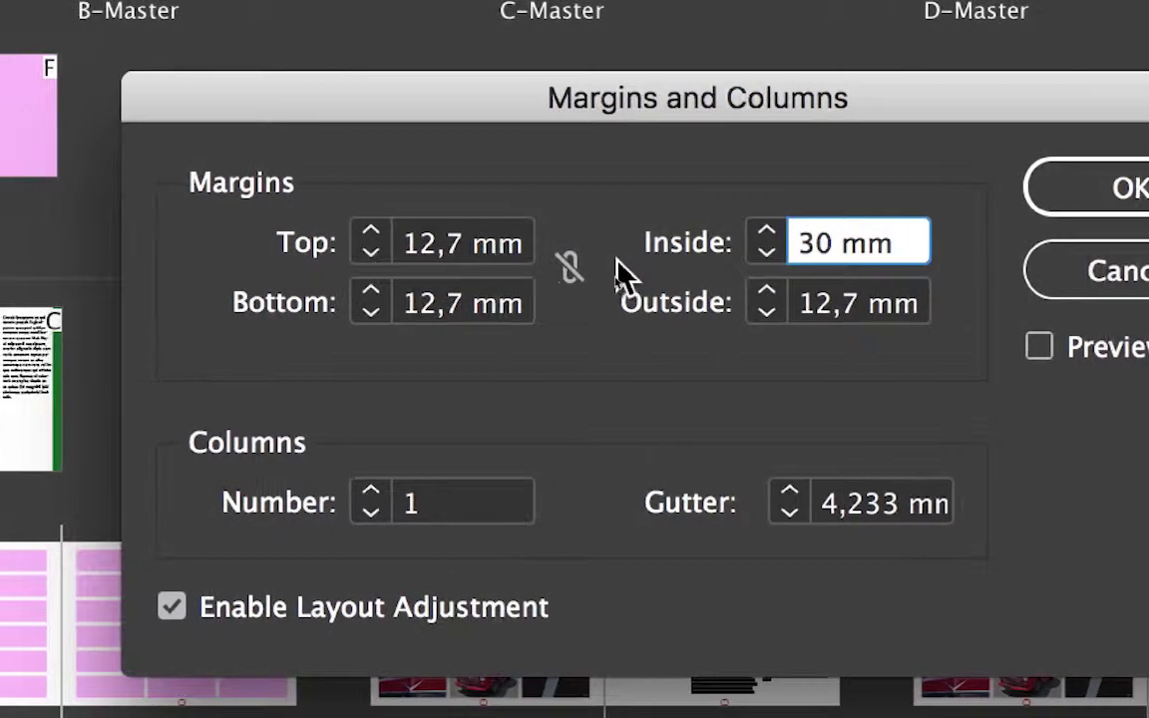
double_click(495, 254)
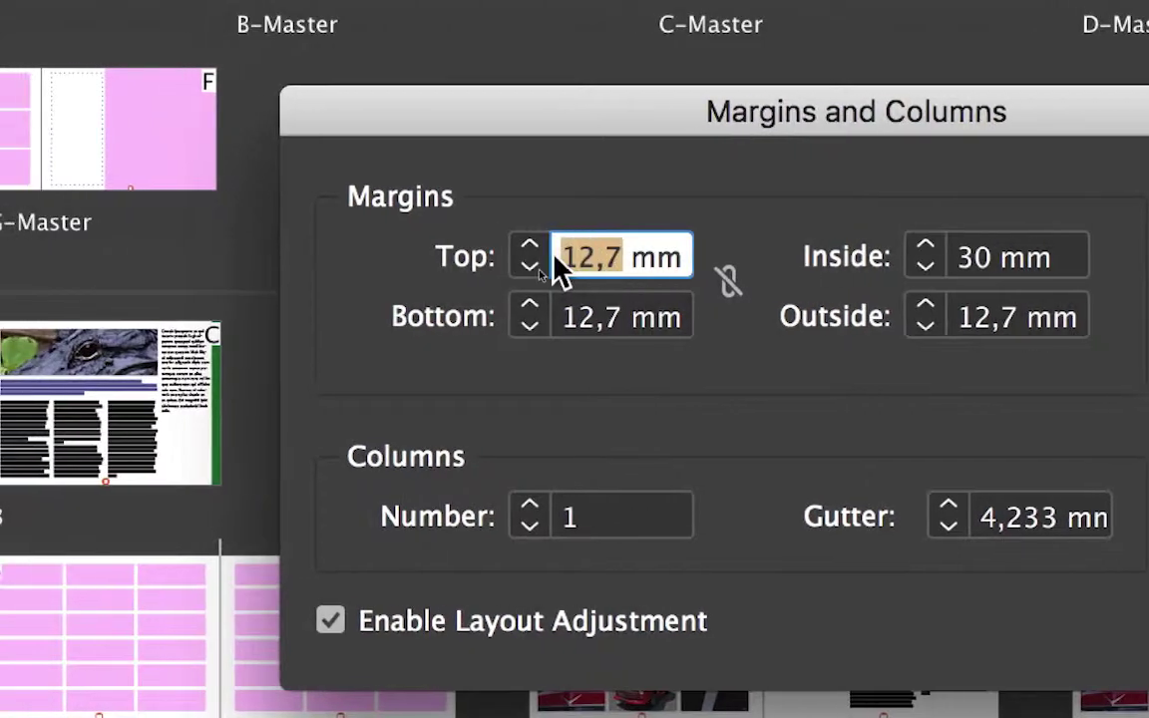
text(15)
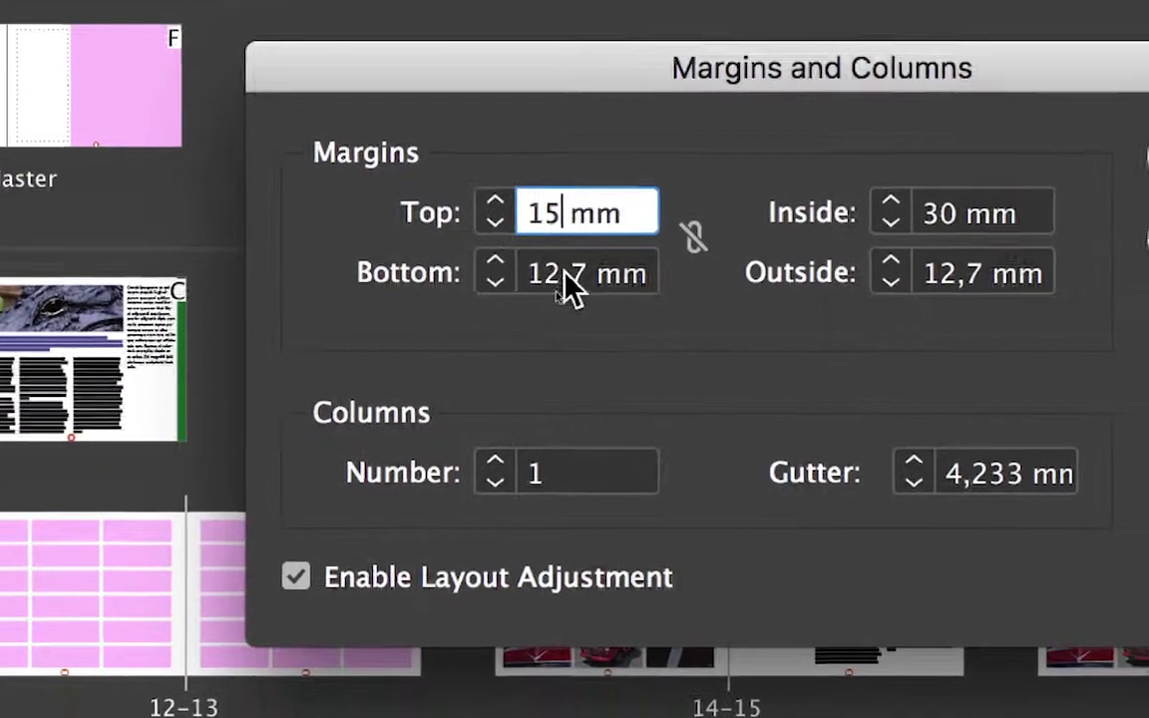
double_click(568, 271)
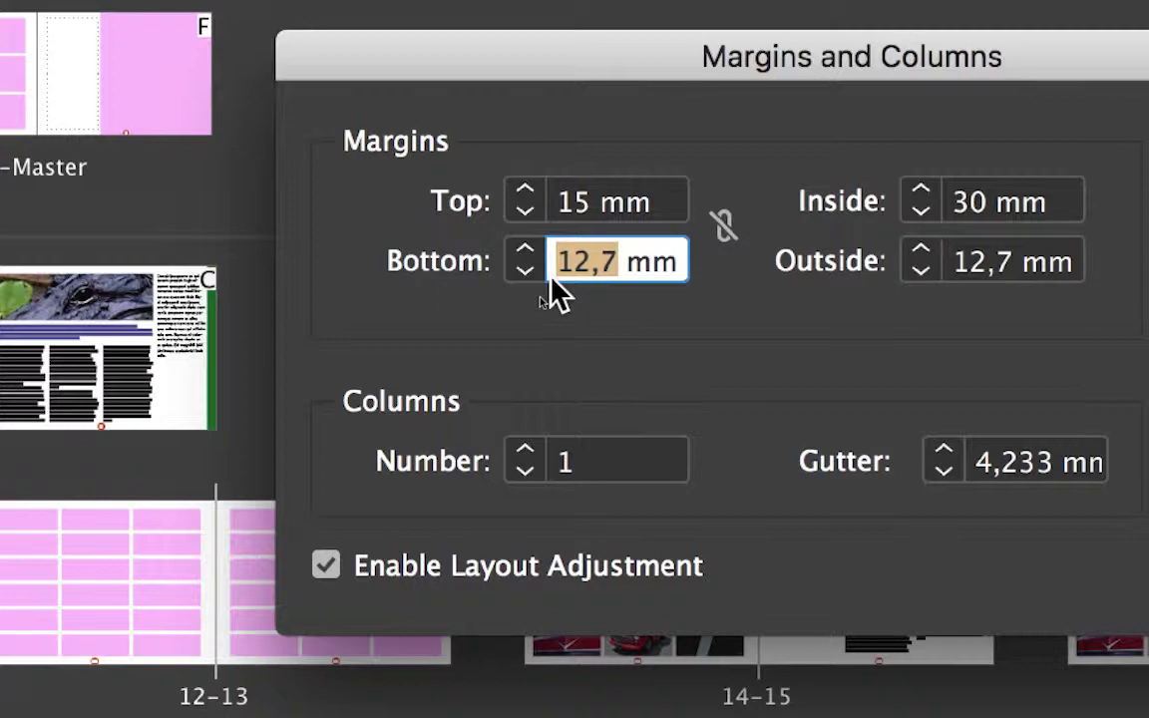
text(20)
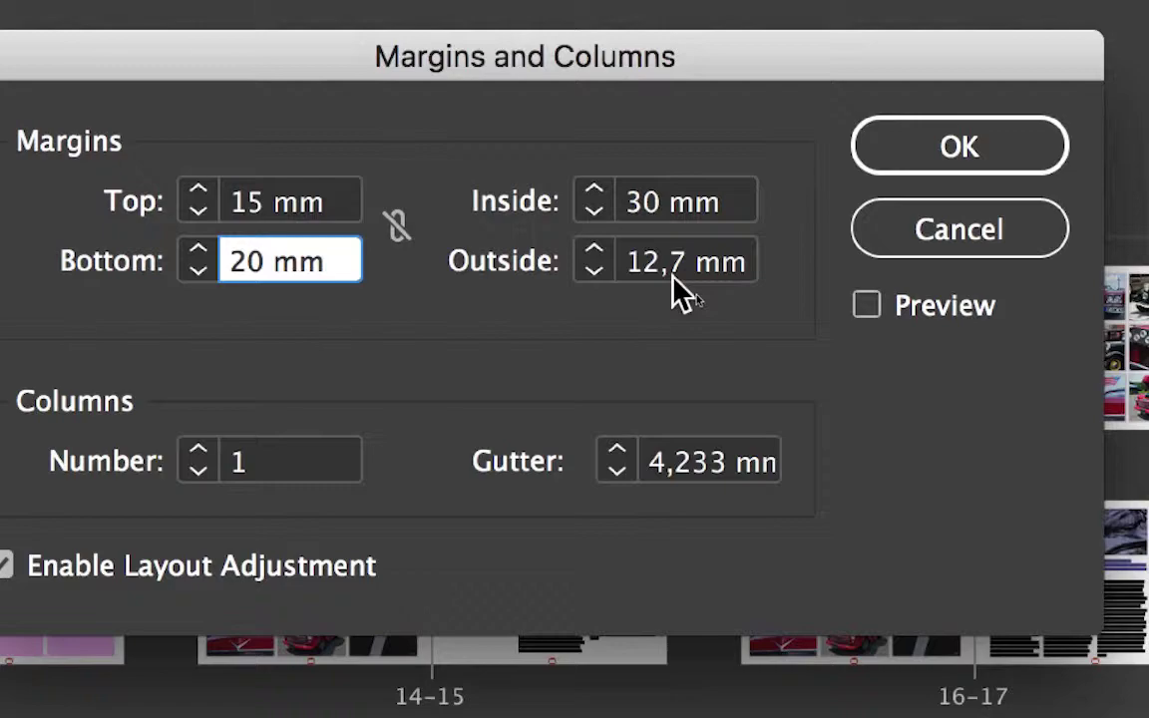
click(672, 277)
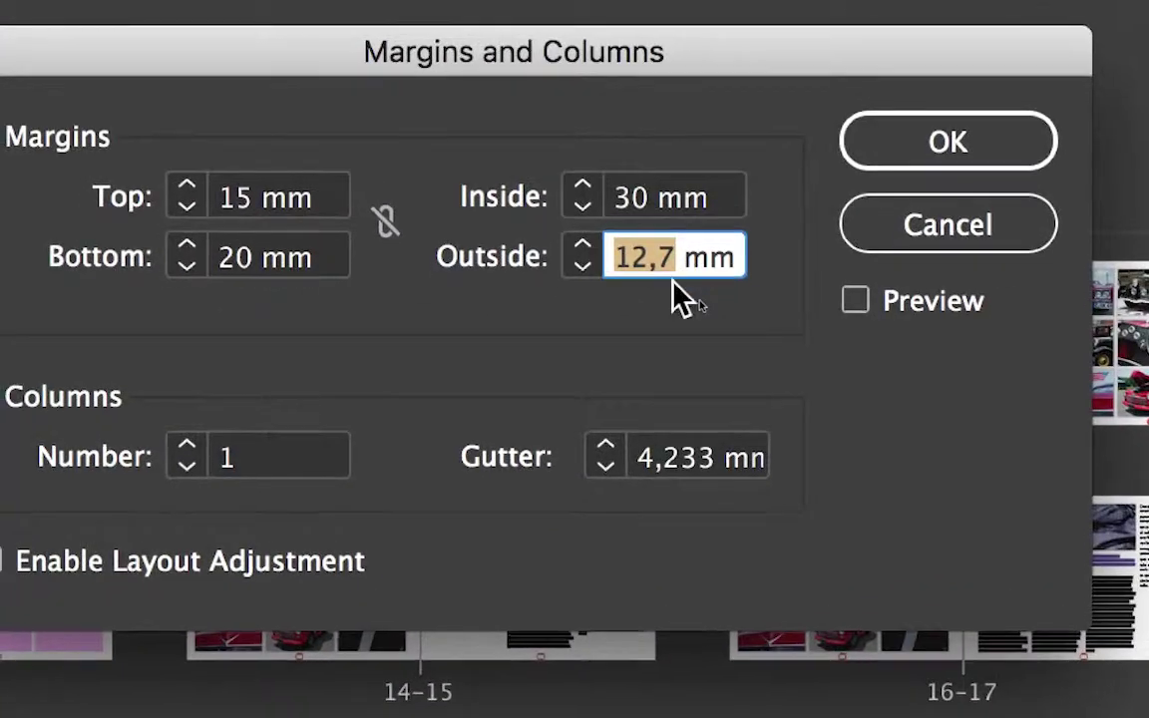
text(15)
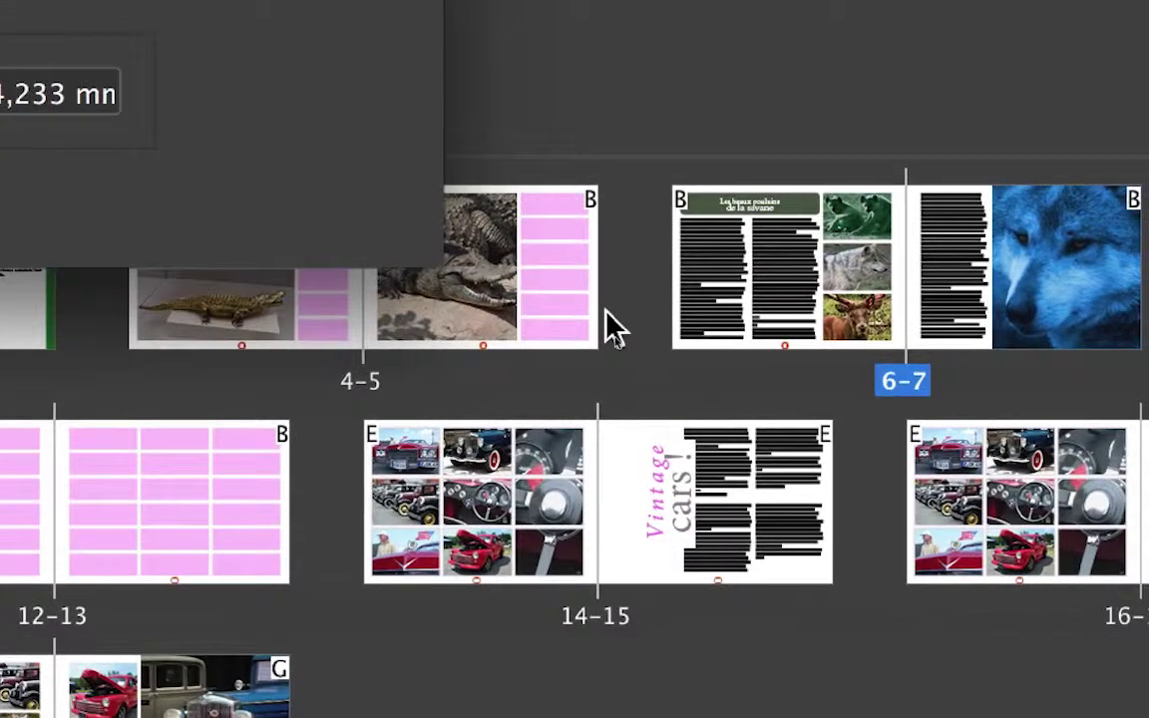
click(613, 327)
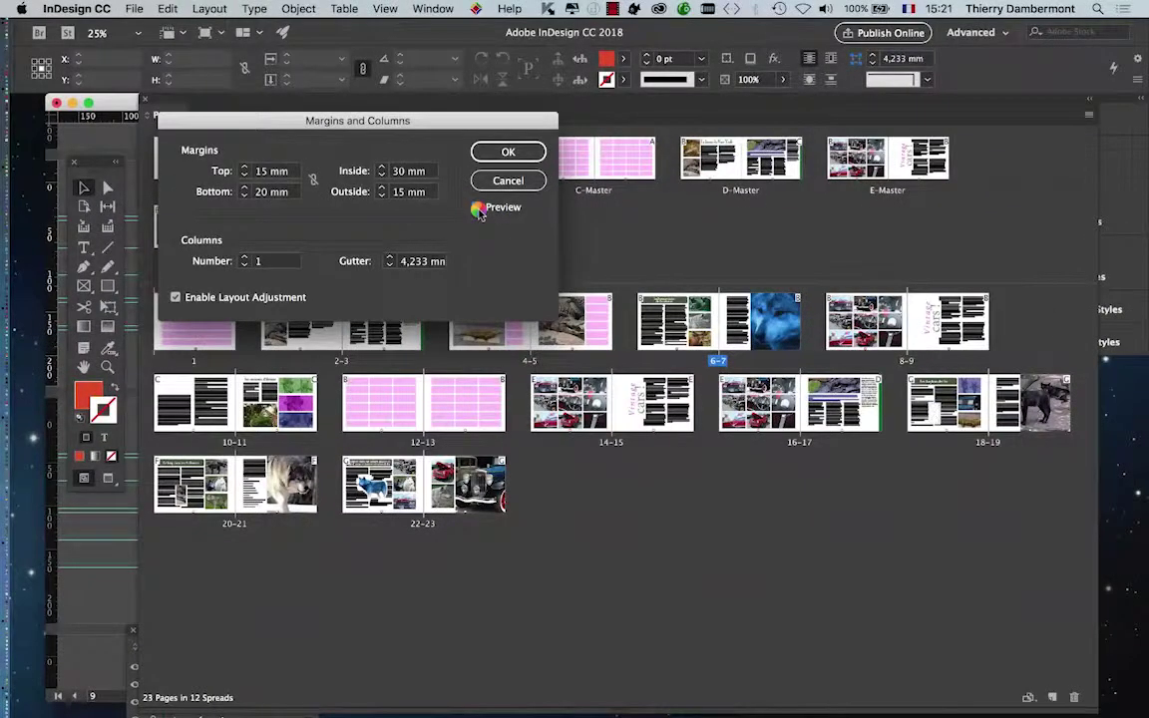
- Set A-Master's top margin to 20 mm and its bottom margin to 30 mm
drag(464, 127, 718, 260)
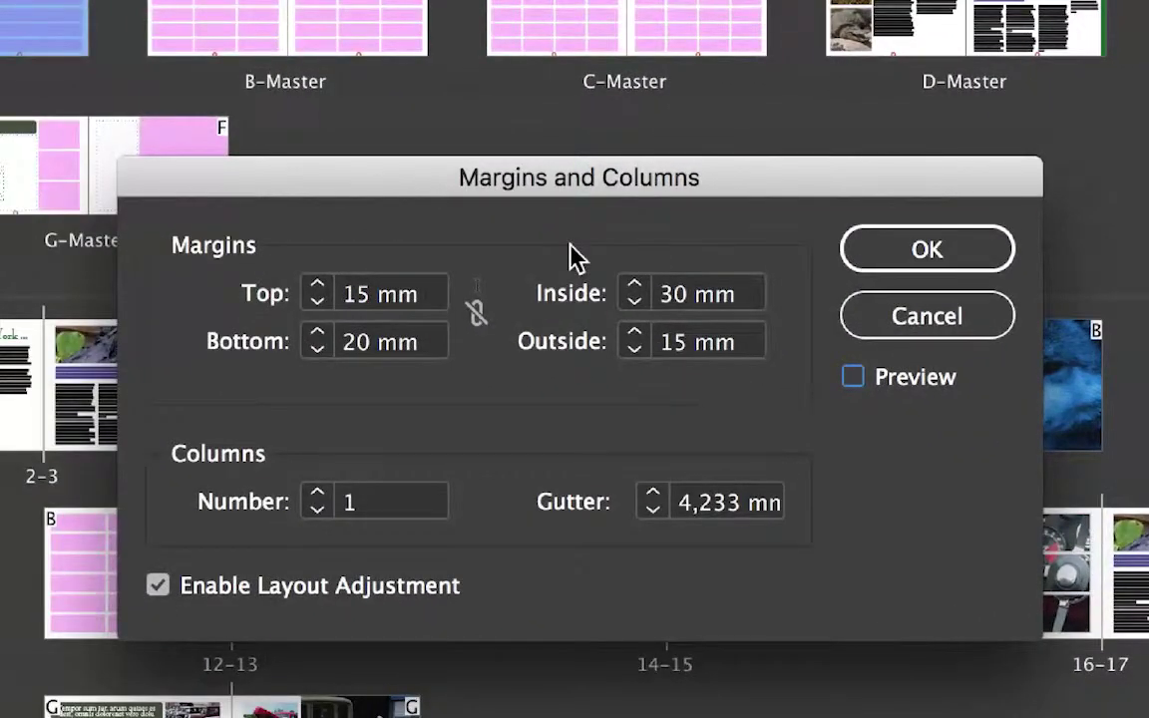
click(359, 293)
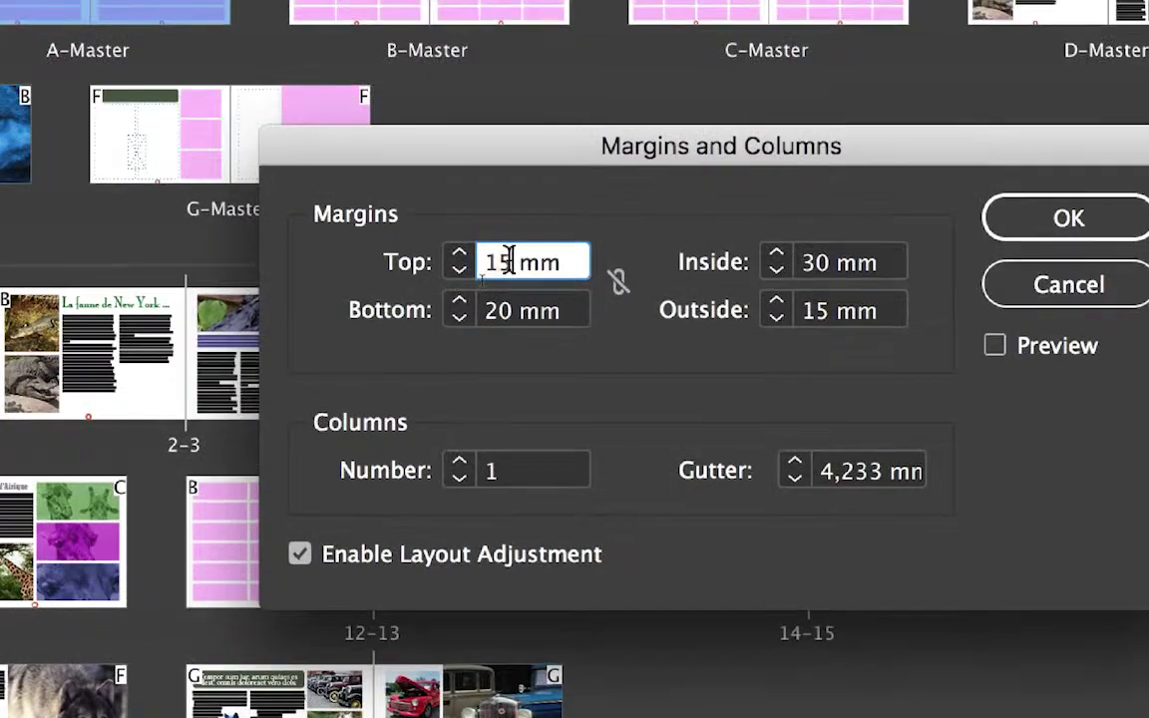
double_click(508, 261)
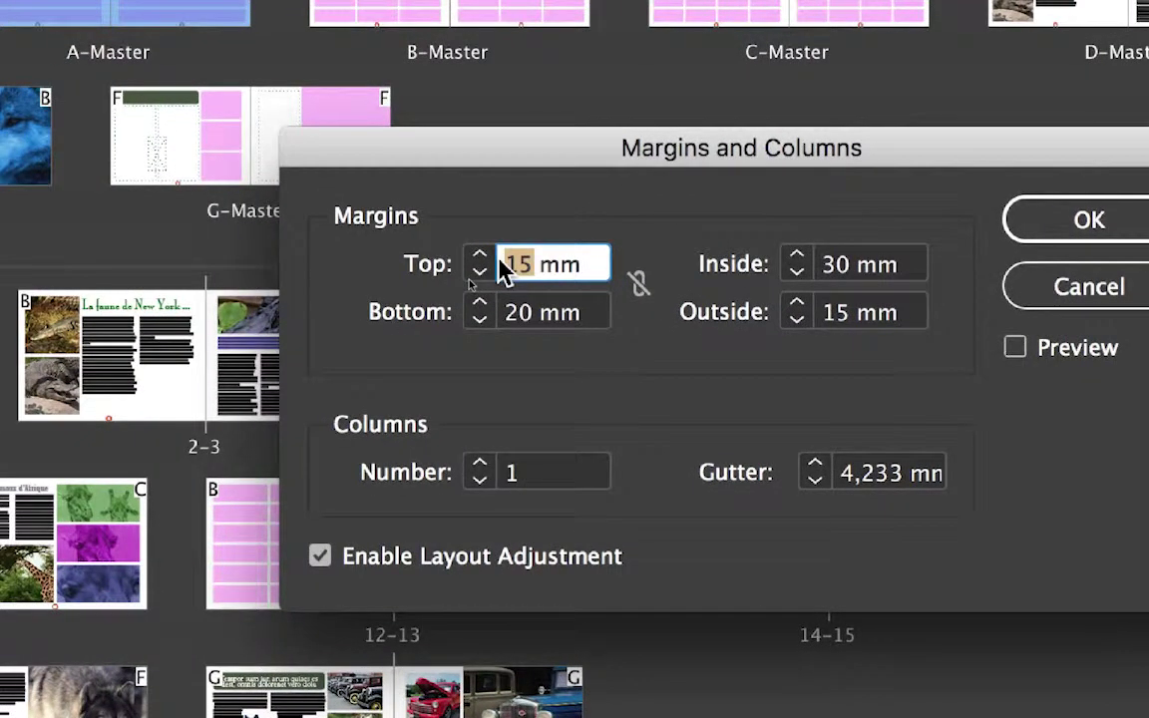
text(20)
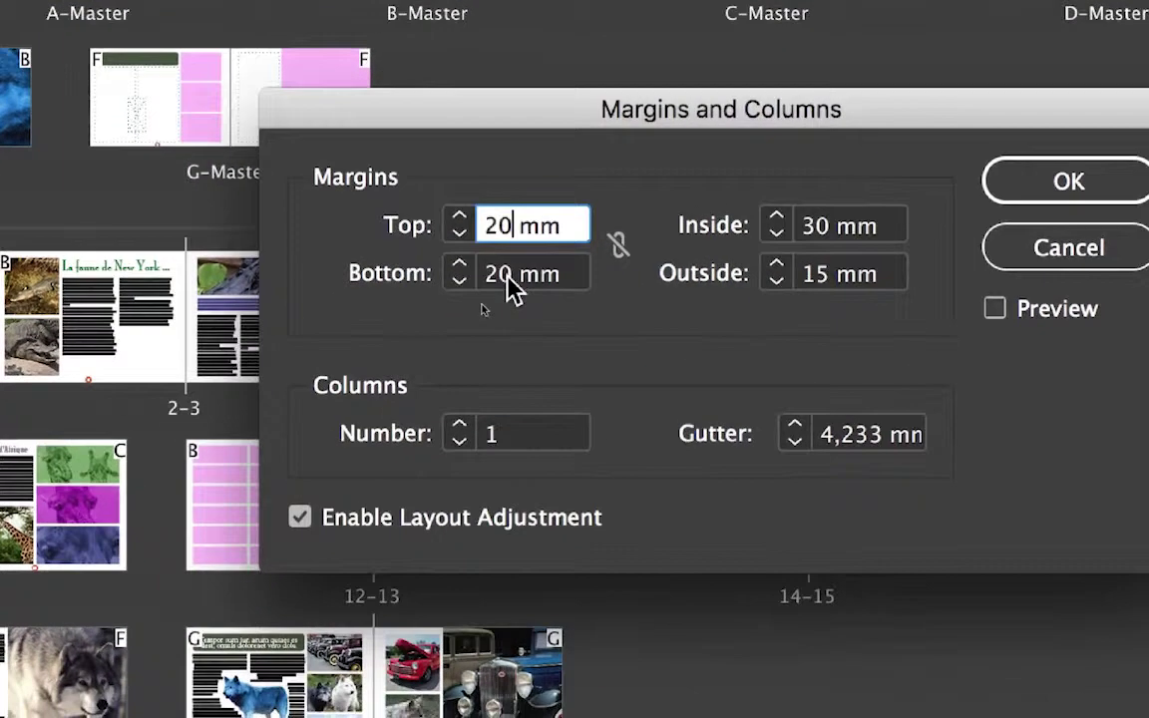
click(528, 315)
double_click(504, 275)
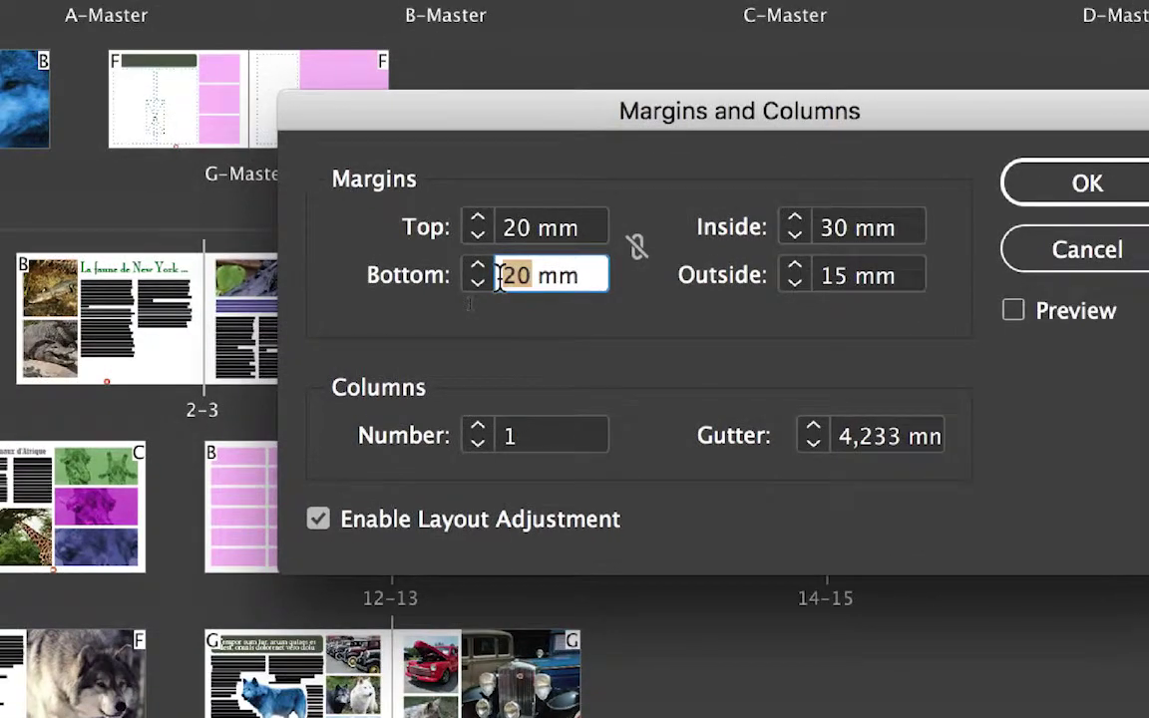
text(30)
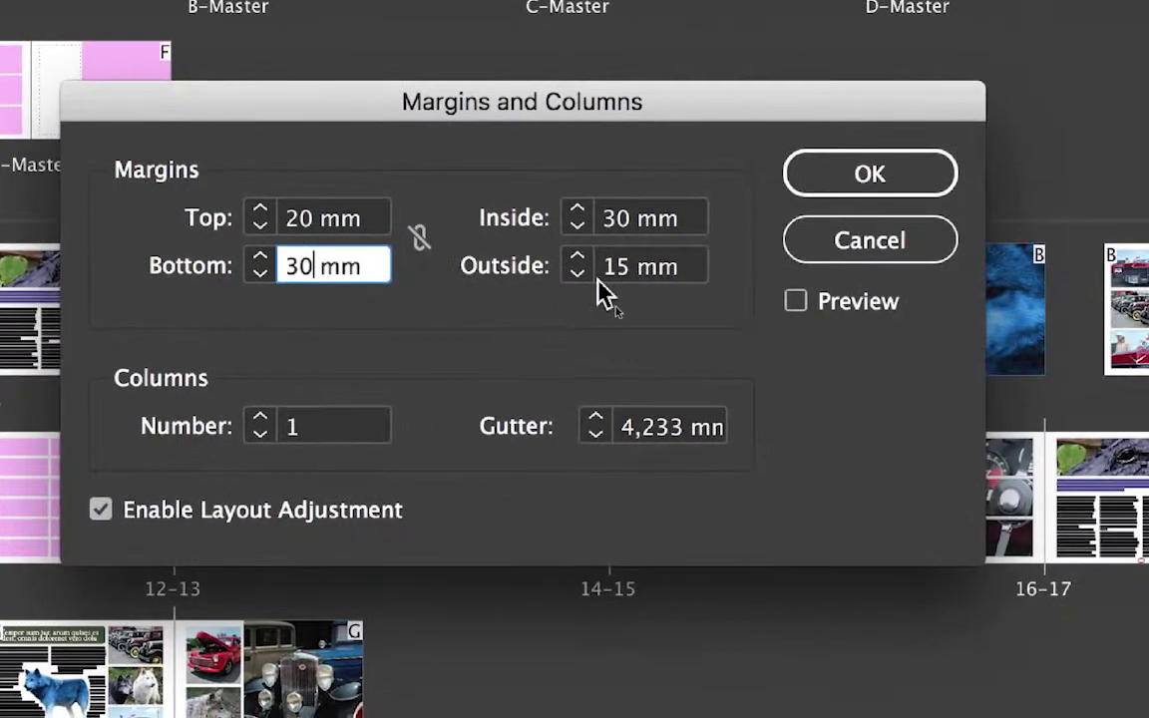
- Set A-Master's outside margin to 25 mm and inside margin to 35 mm, and apply the new margins
double_click(595, 267)
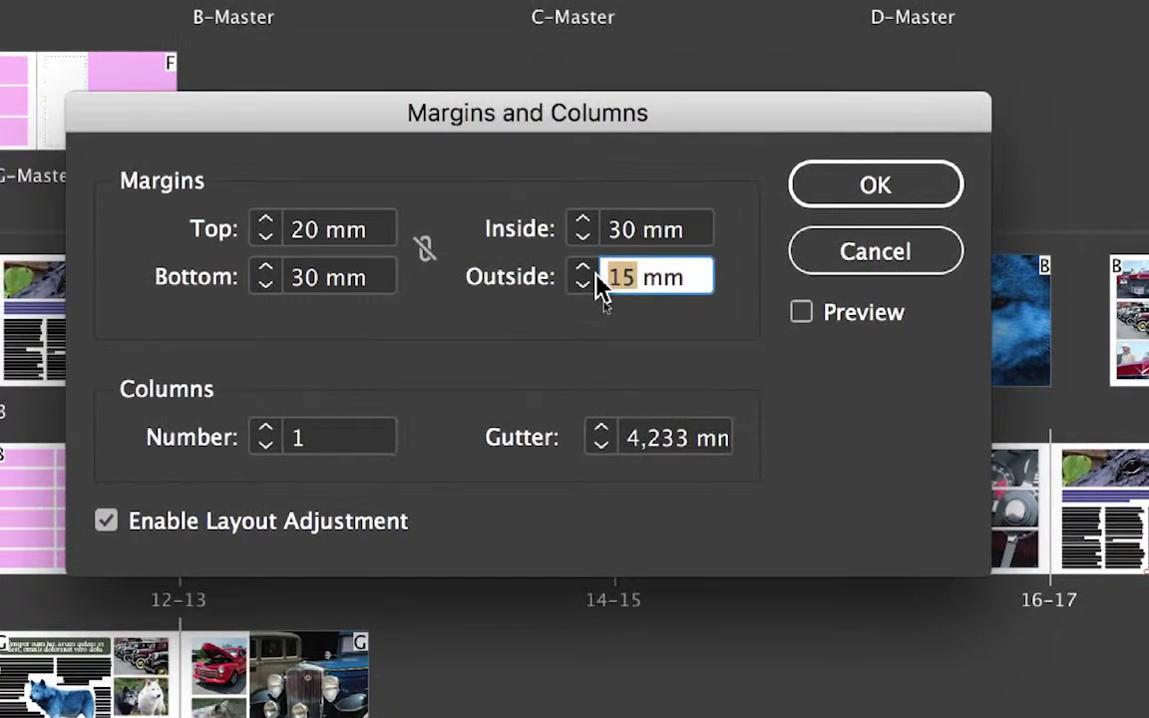
text(25)
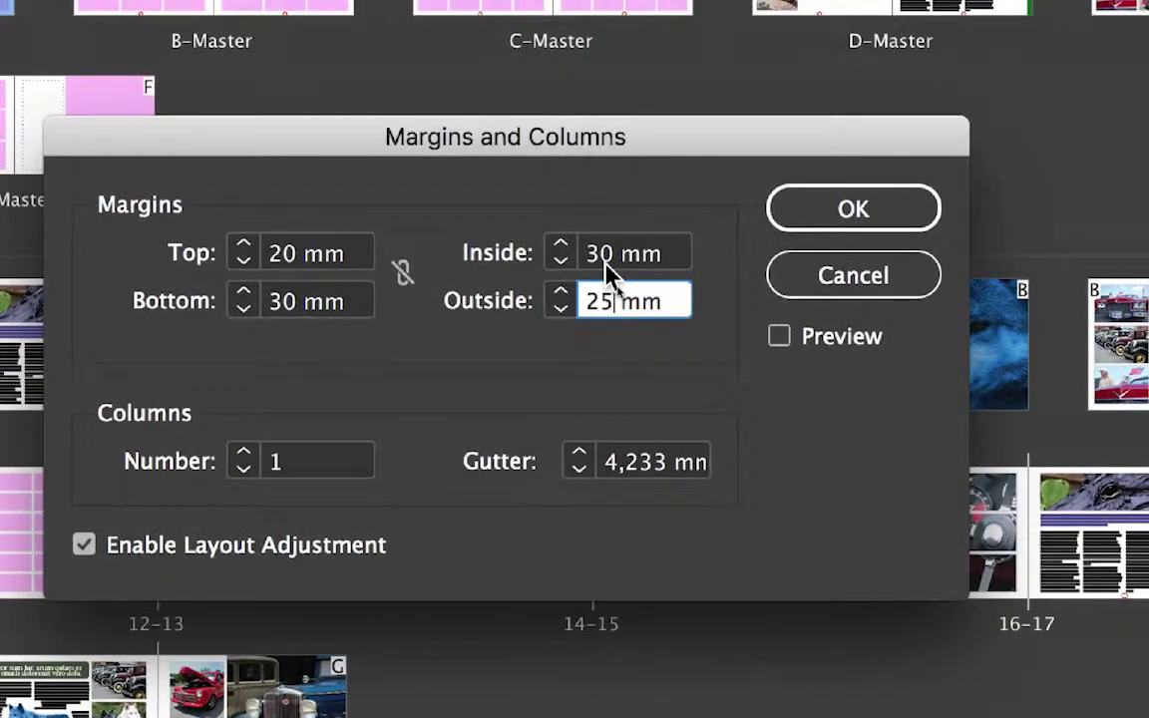
click(606, 263)
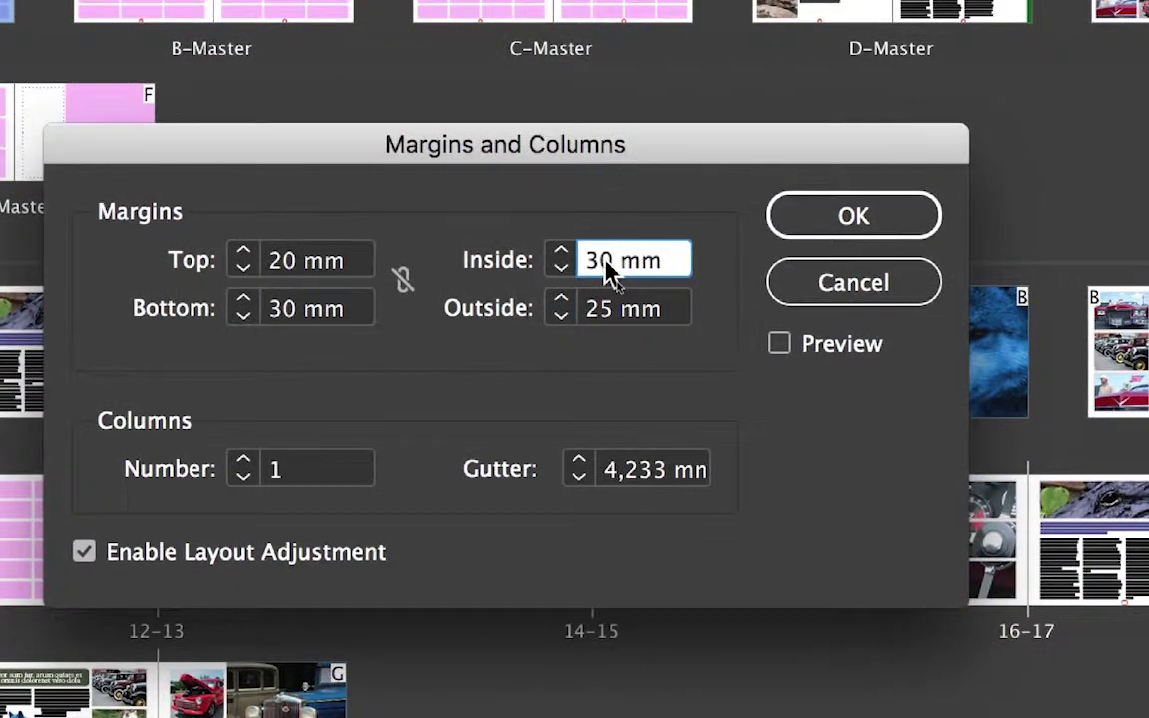
double_click(598, 263)
text(35)
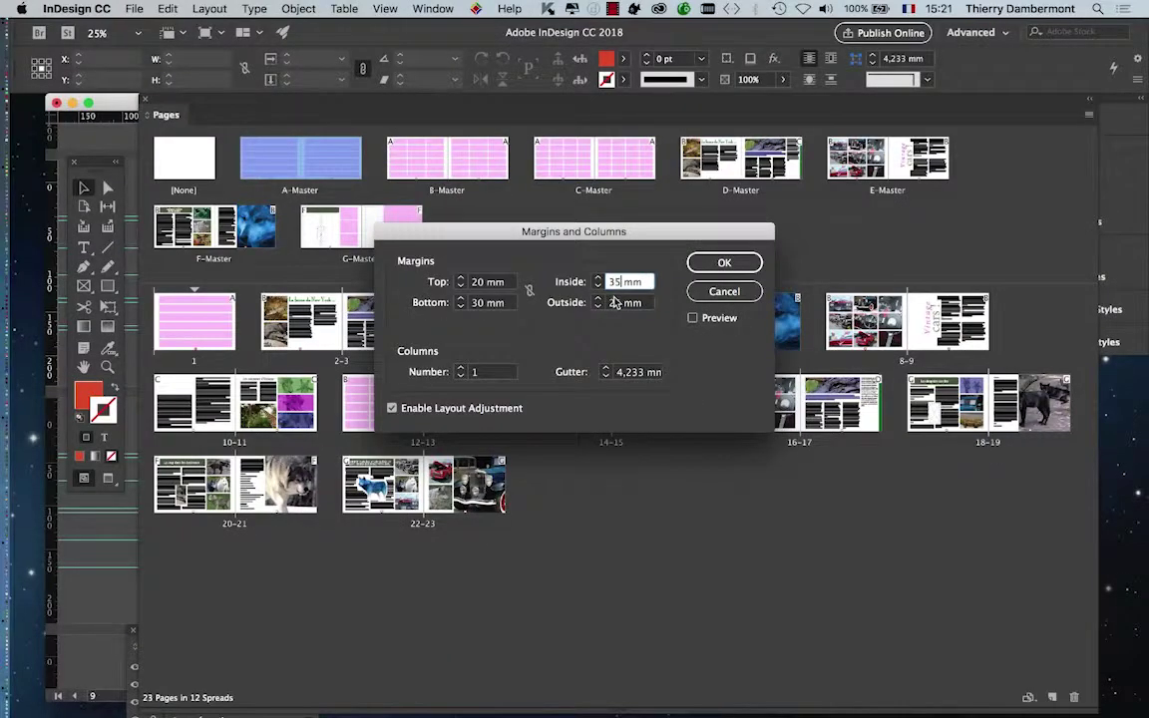
click(712, 265)
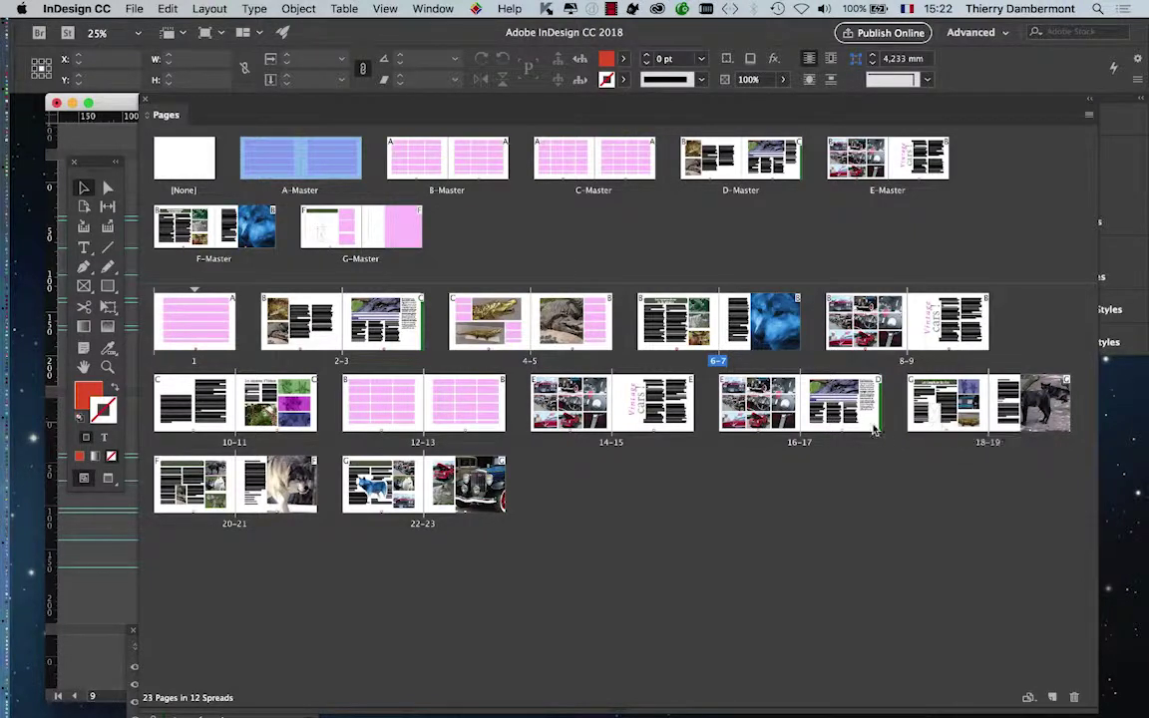
- Go to page 17 in the document, then shrink the Pages panel and move it aside to uncover spread 16-17
click(833, 411)
double_click(834, 411)
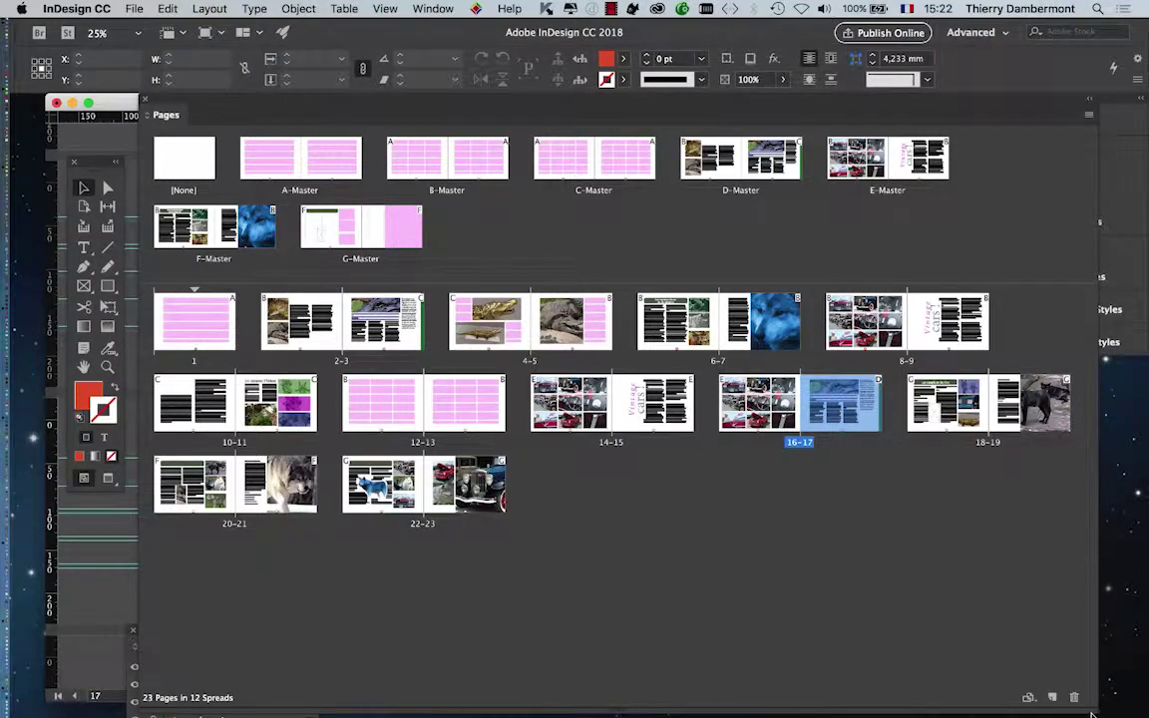
drag(1097, 712, 495, 636)
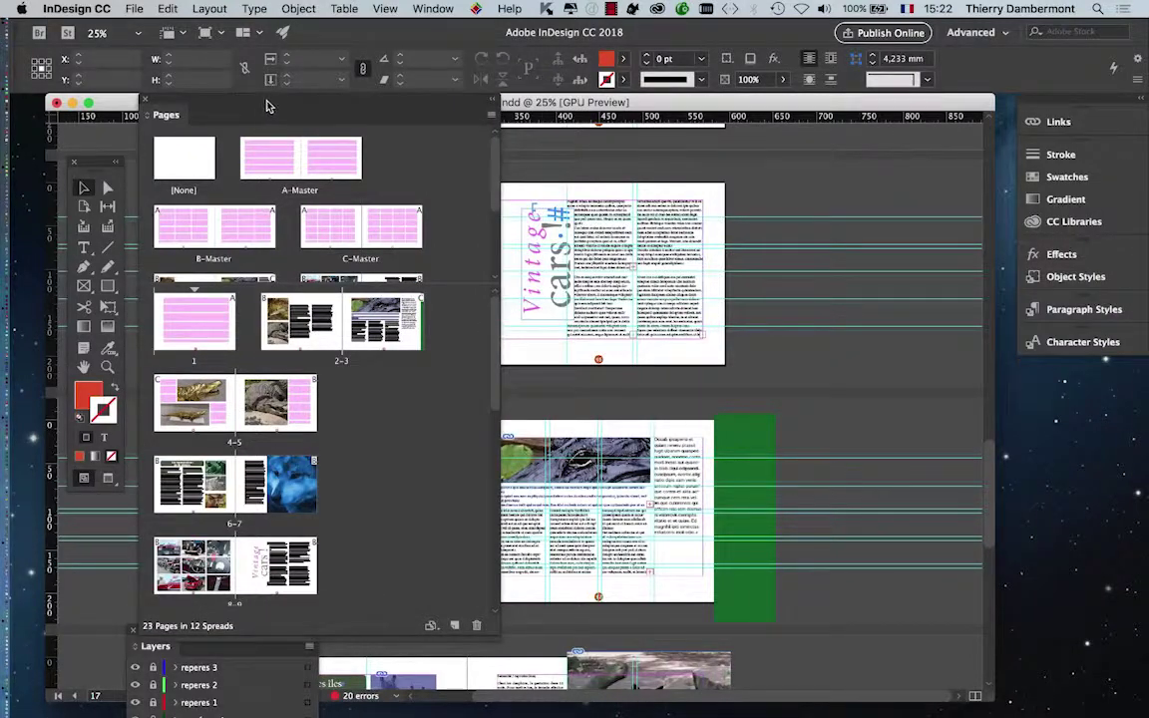
drag(240, 101, 879, 137)
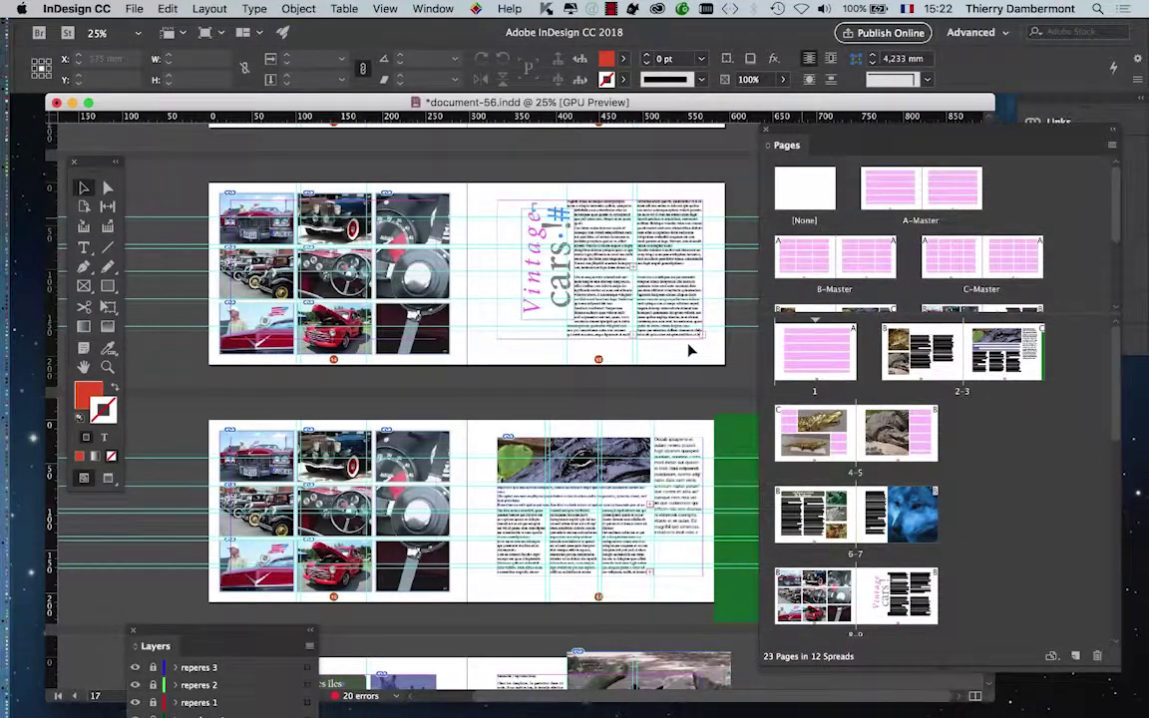
- Switch to Preview screen mode at 50% zoom and examine the adjusted layout of pages 16 and 17
scroll(650, 538, up, 2)
scroll(650, 538, down, 2)
scroll(650, 538, right, 2)
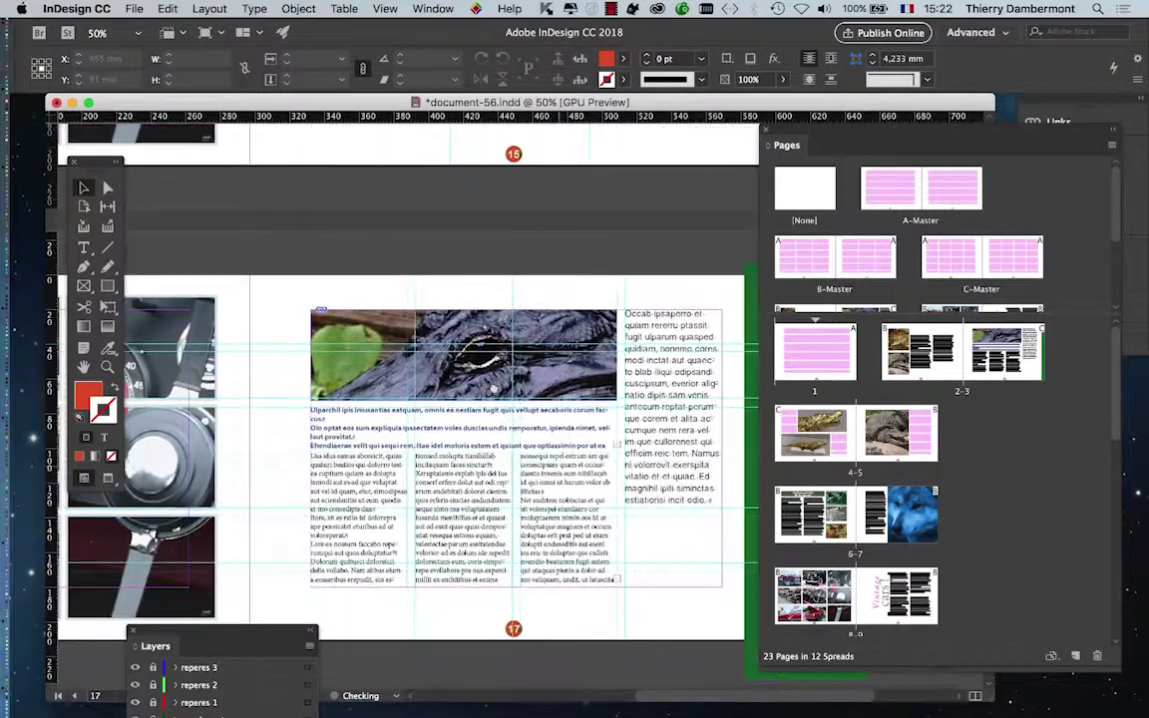
click(98, 486)
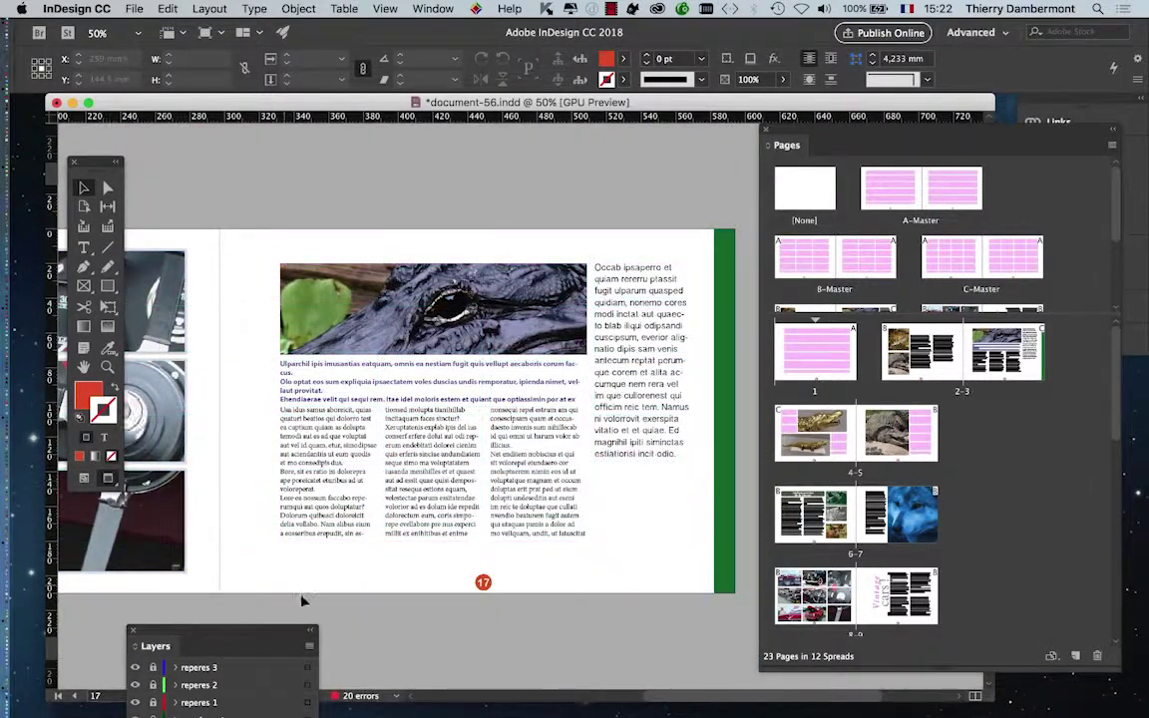
scroll(433, 414, left, 5)
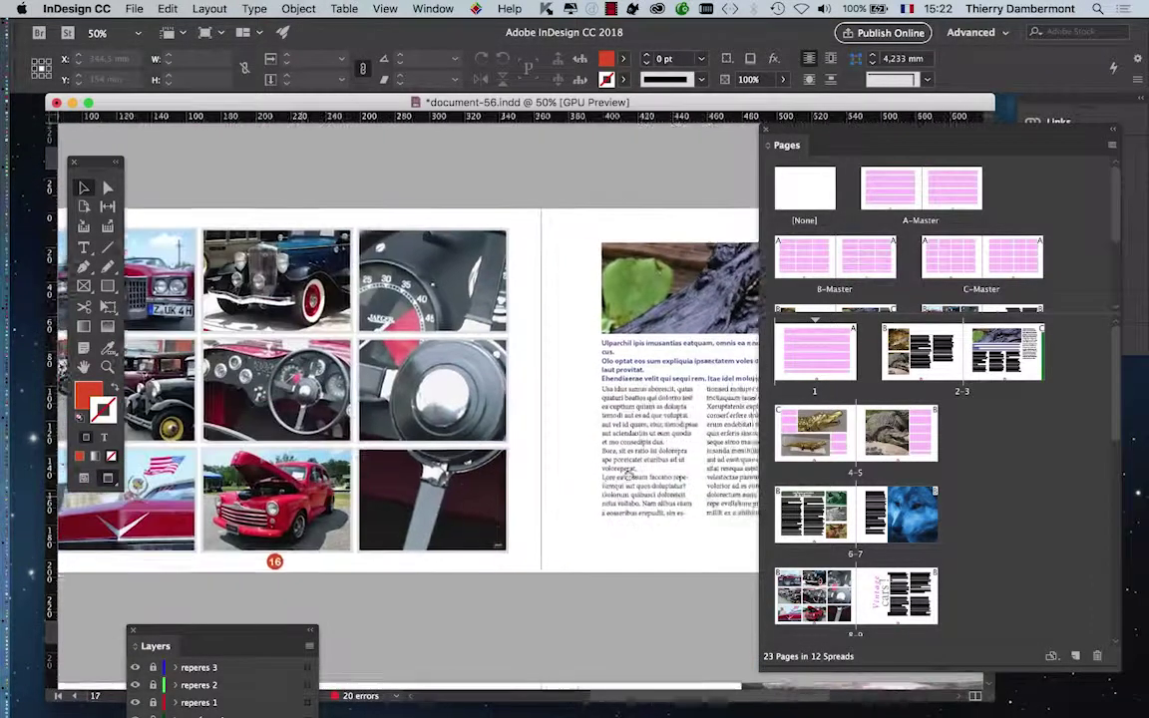
- Examine how the adjusted margins affect the layouts of the spreads from page 12 through page 22
scroll(433, 415, up, 10)
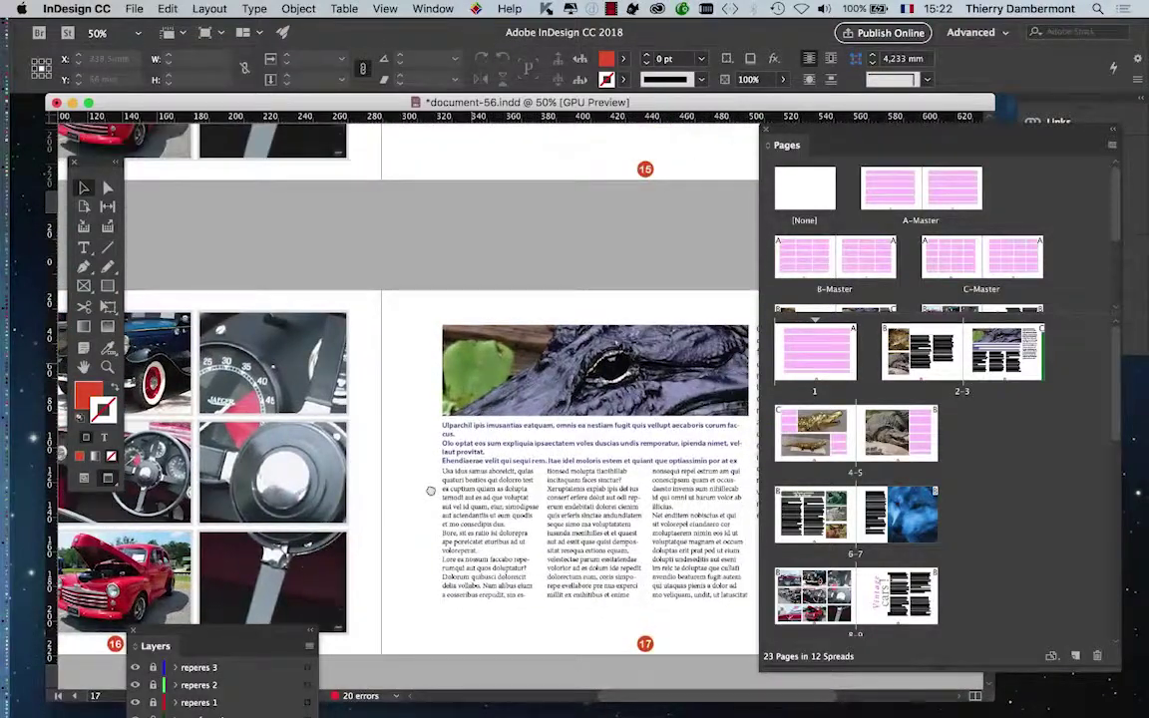
scroll(354, 485, up, 10)
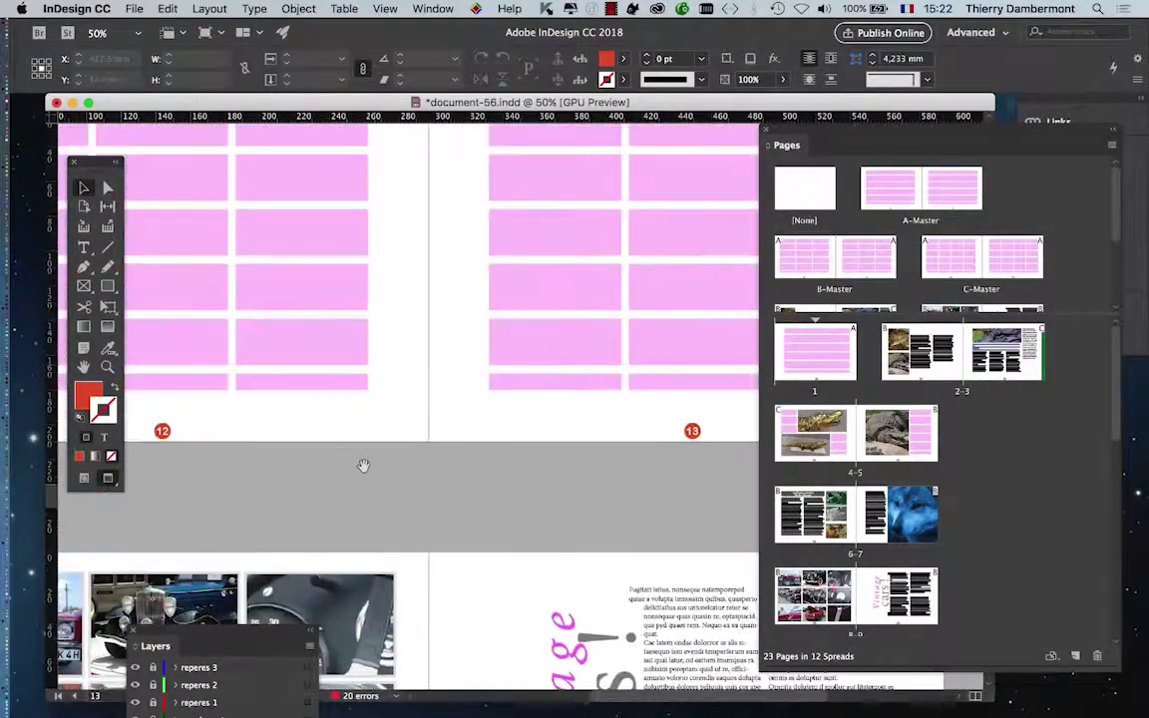
scroll(448, 398, down, 10)
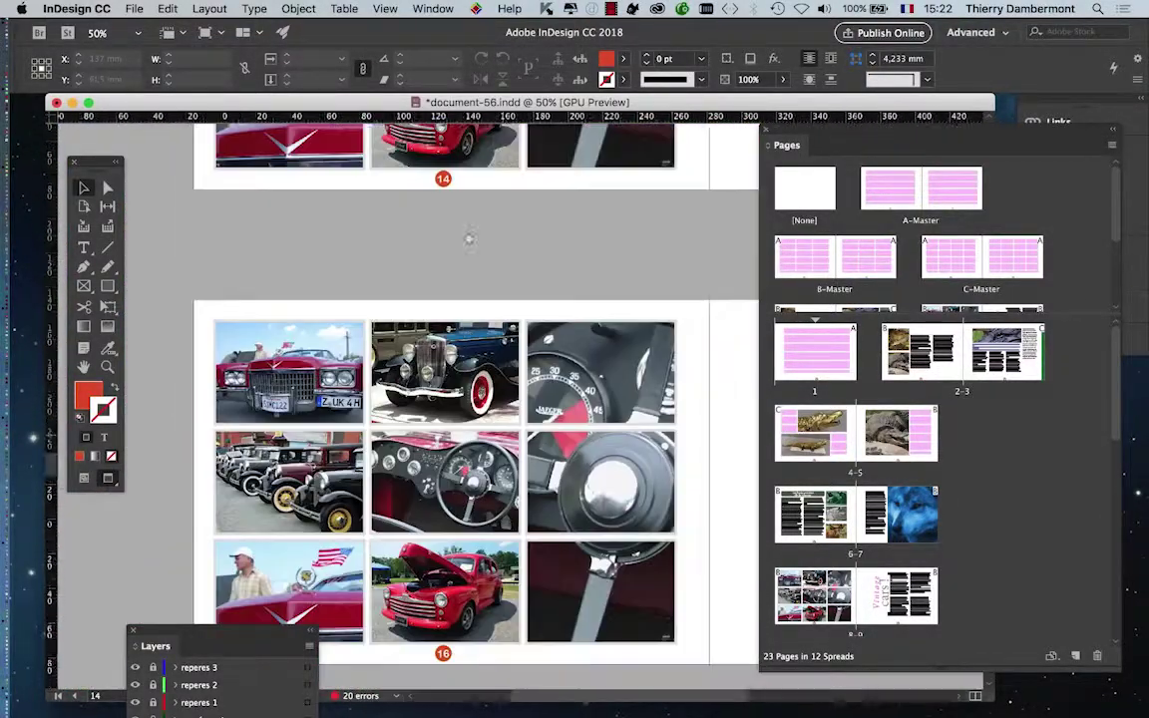
scroll(564, 397, down, 5)
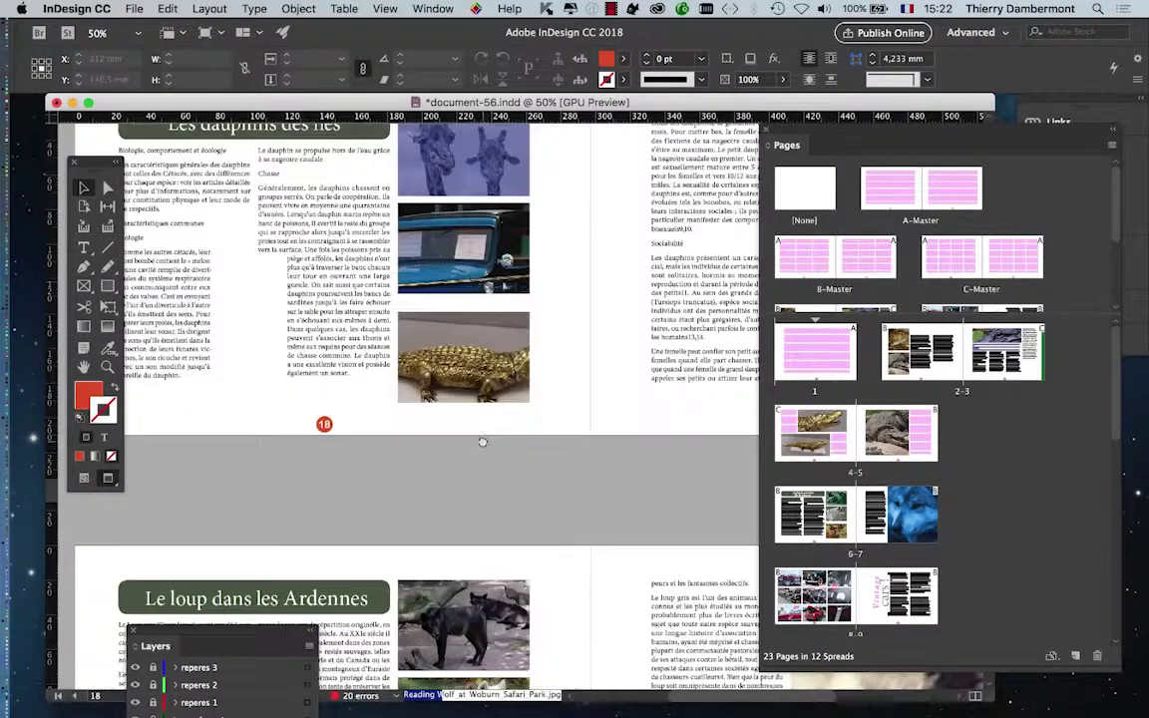
scroll(565, 396, down, 5)
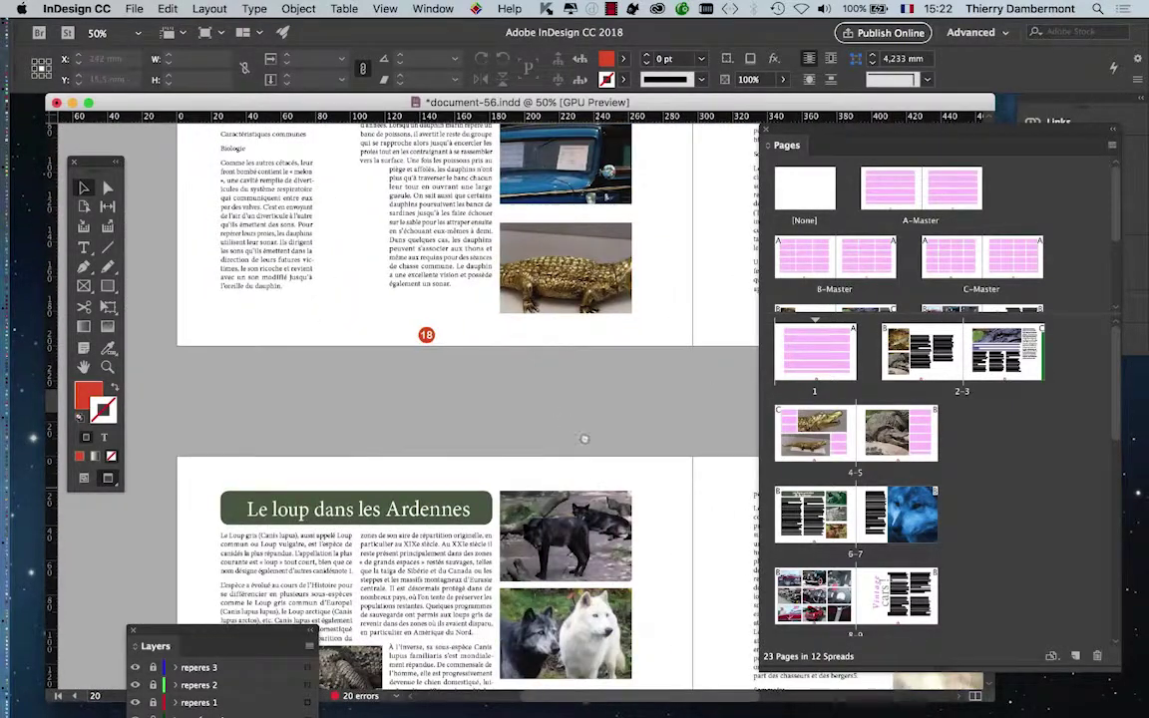
scroll(523, 458, down, 5)
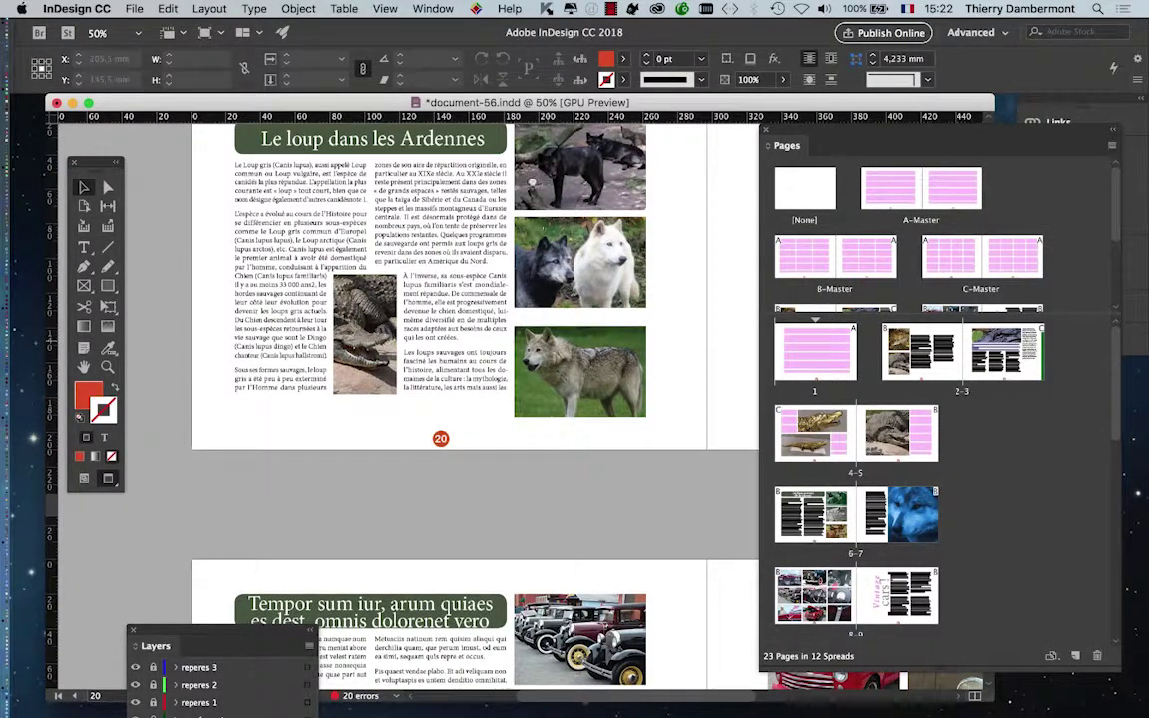
scroll(529, 353, down, 5)
scroll(533, 421, down, 1)
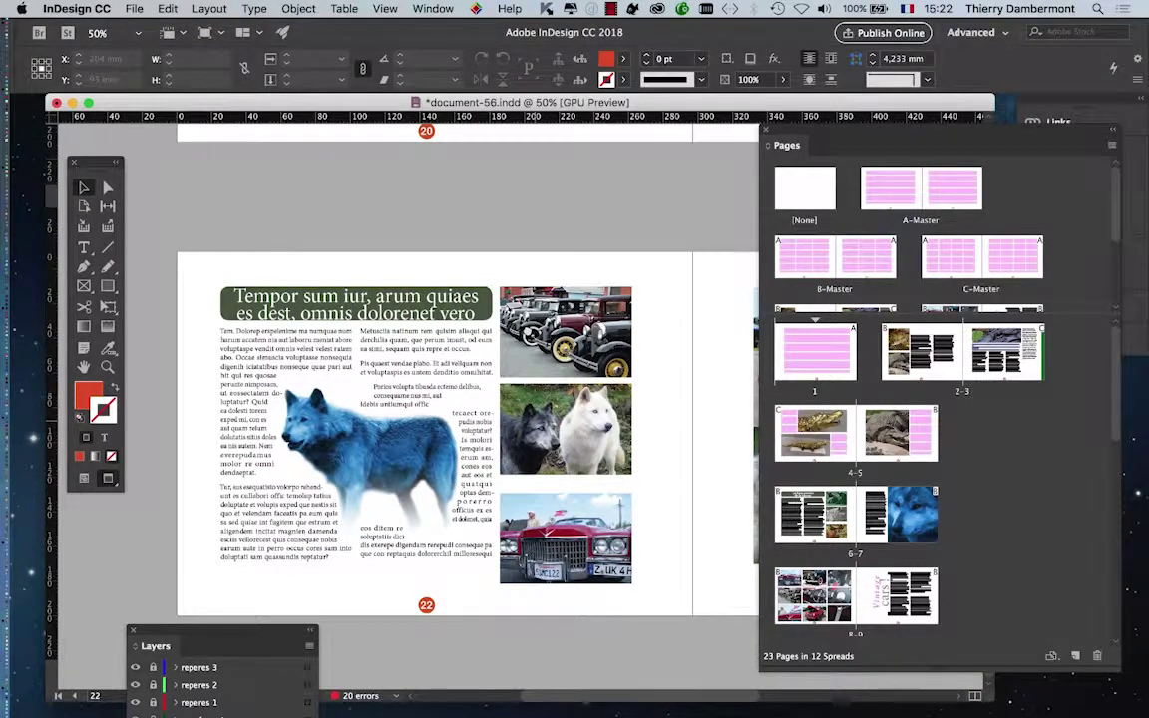
scroll(414, 503, right, 2)
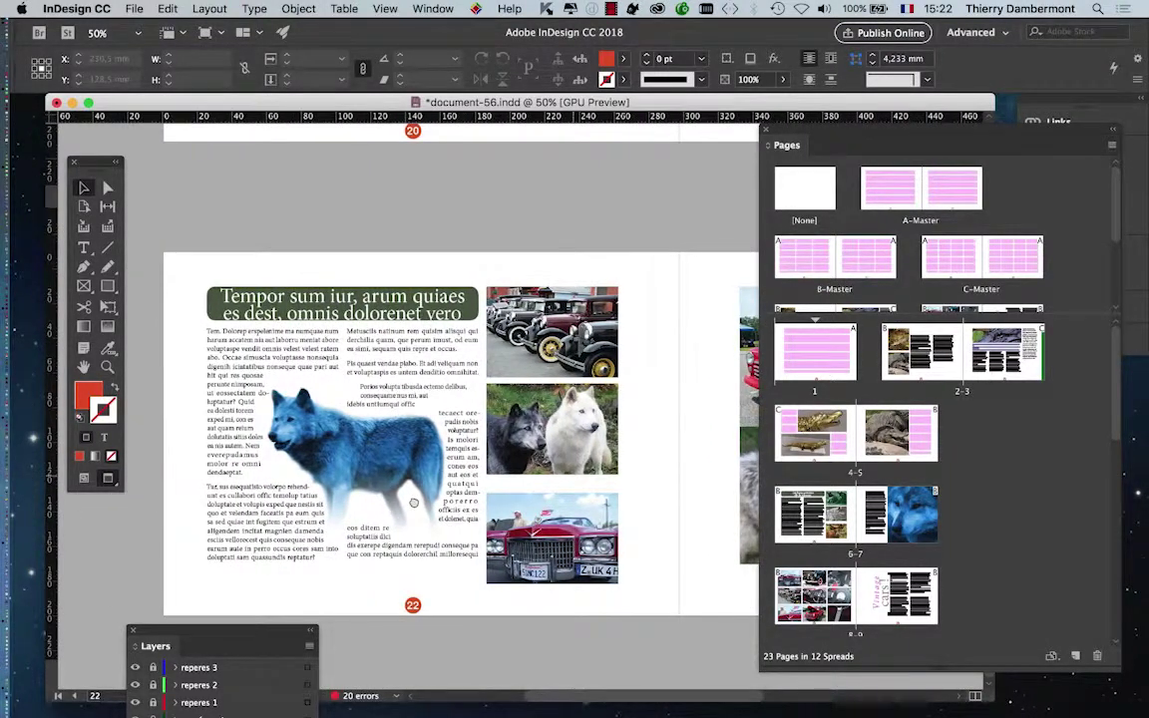
- Scale the blue wolf image on page 22 down to about 121 × 86 mm and reposition it within the text columns
scroll(414, 503, up, 2)
scroll(589, 488, down, 1)
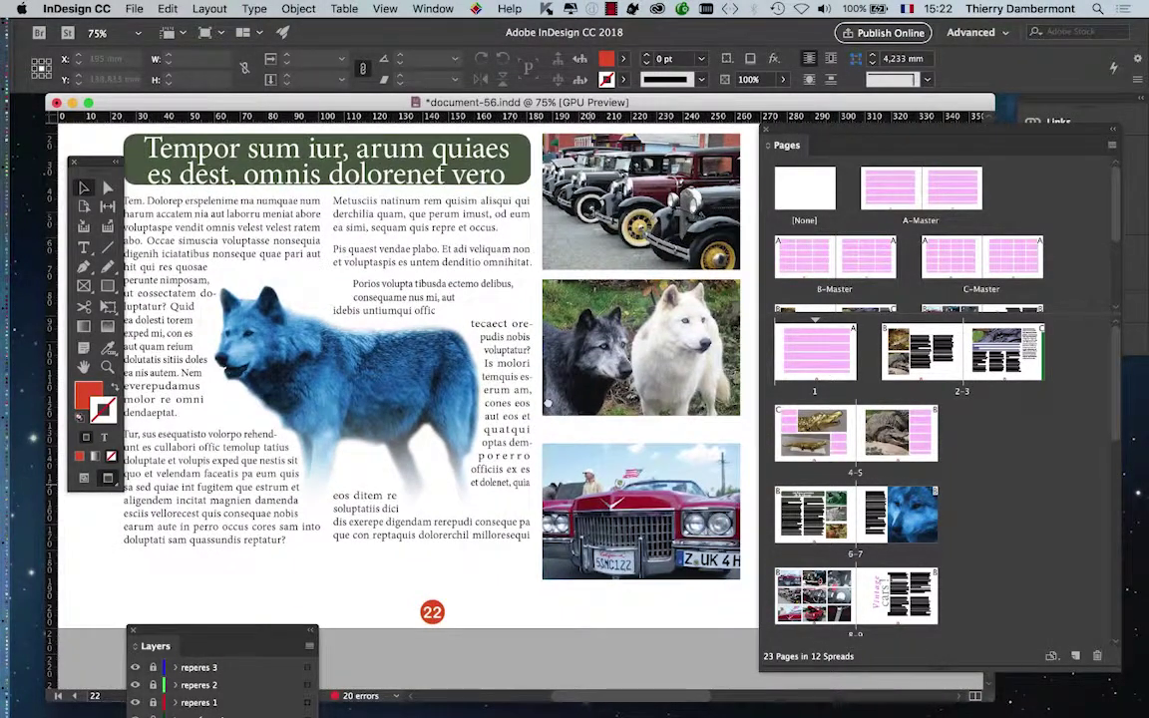
scroll(547, 403, right, 3)
scroll(546, 403, down, 1)
scroll(677, 411, left, 5)
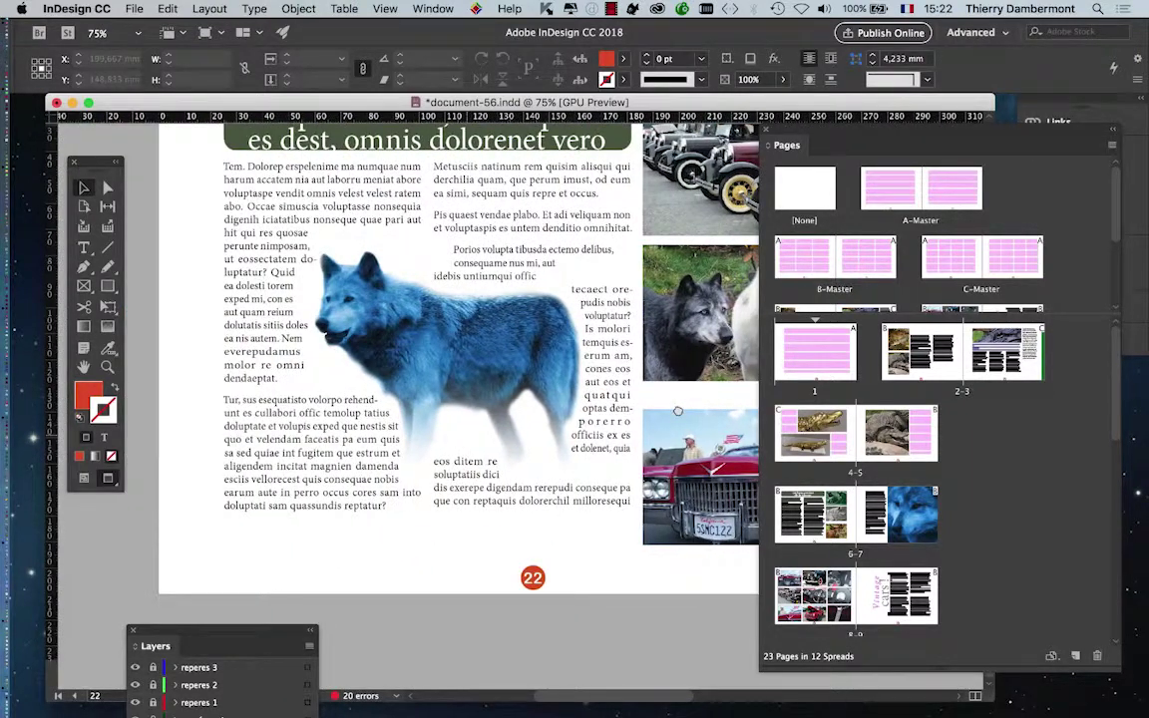
scroll(463, 387, up, 1)
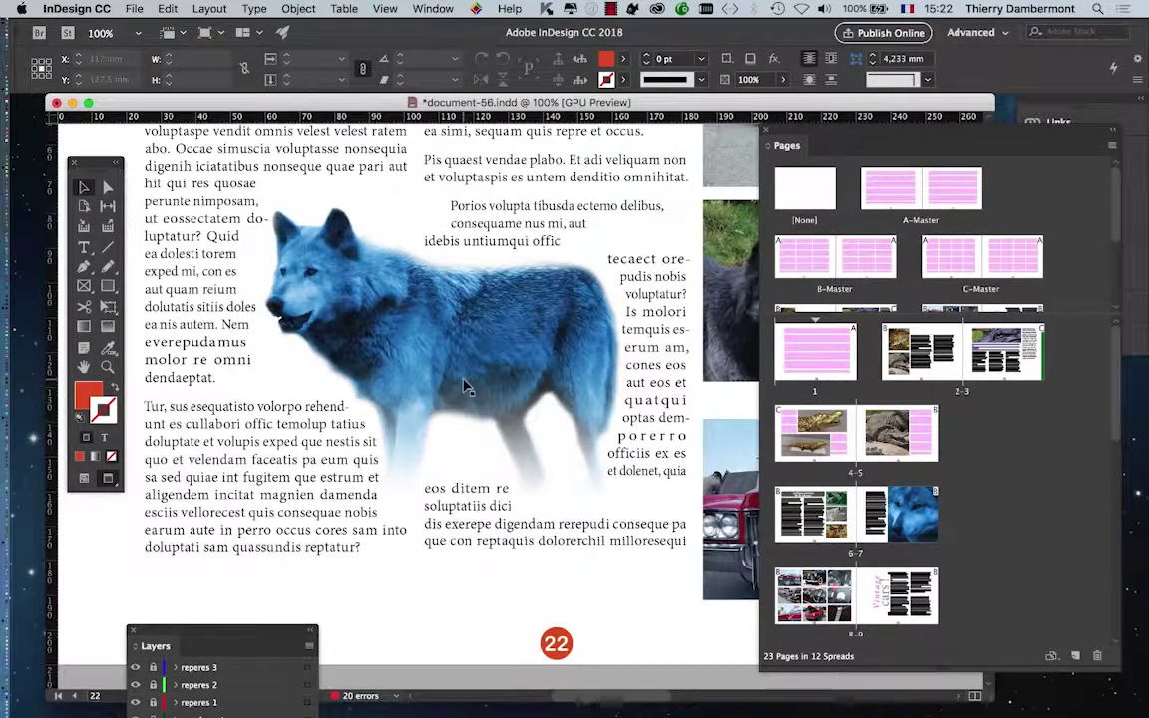
click(312, 277)
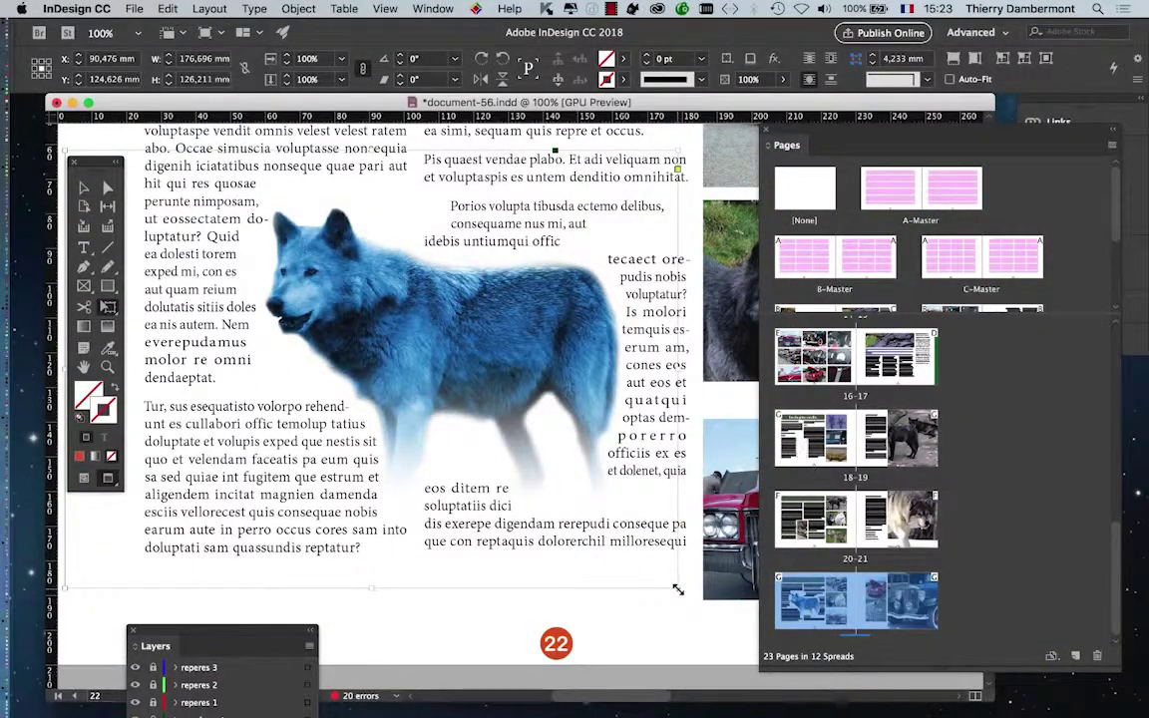
drag(678, 589, 573, 529)
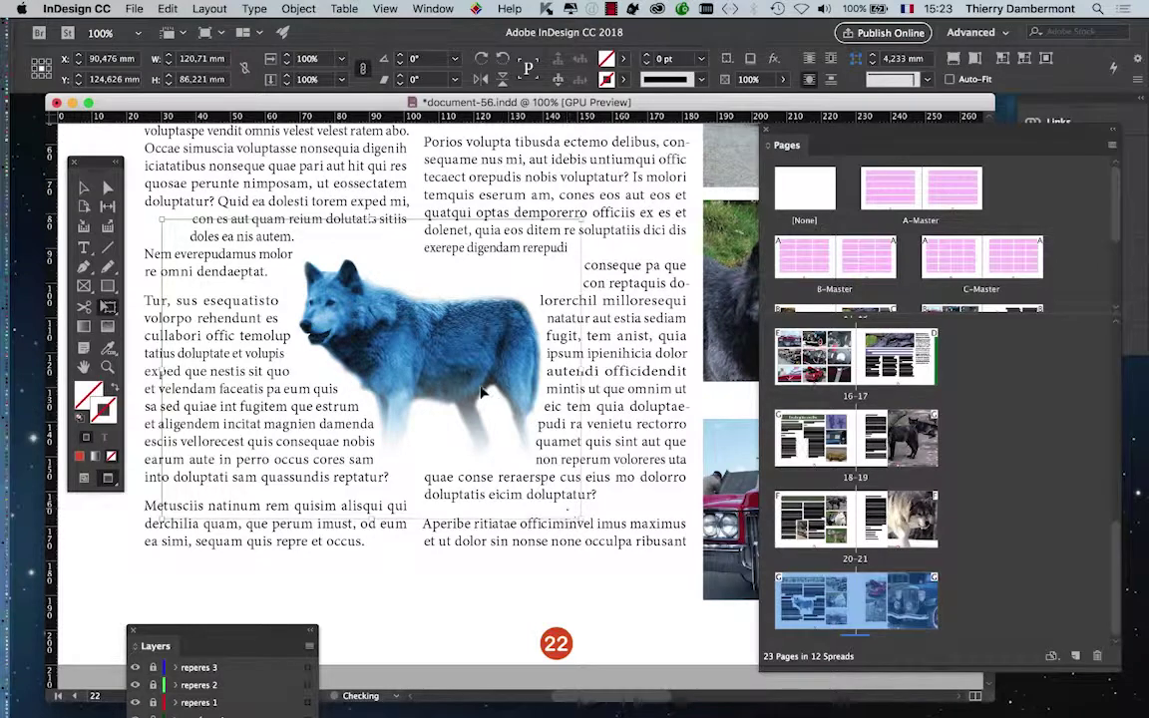
drag(482, 392, 461, 281)
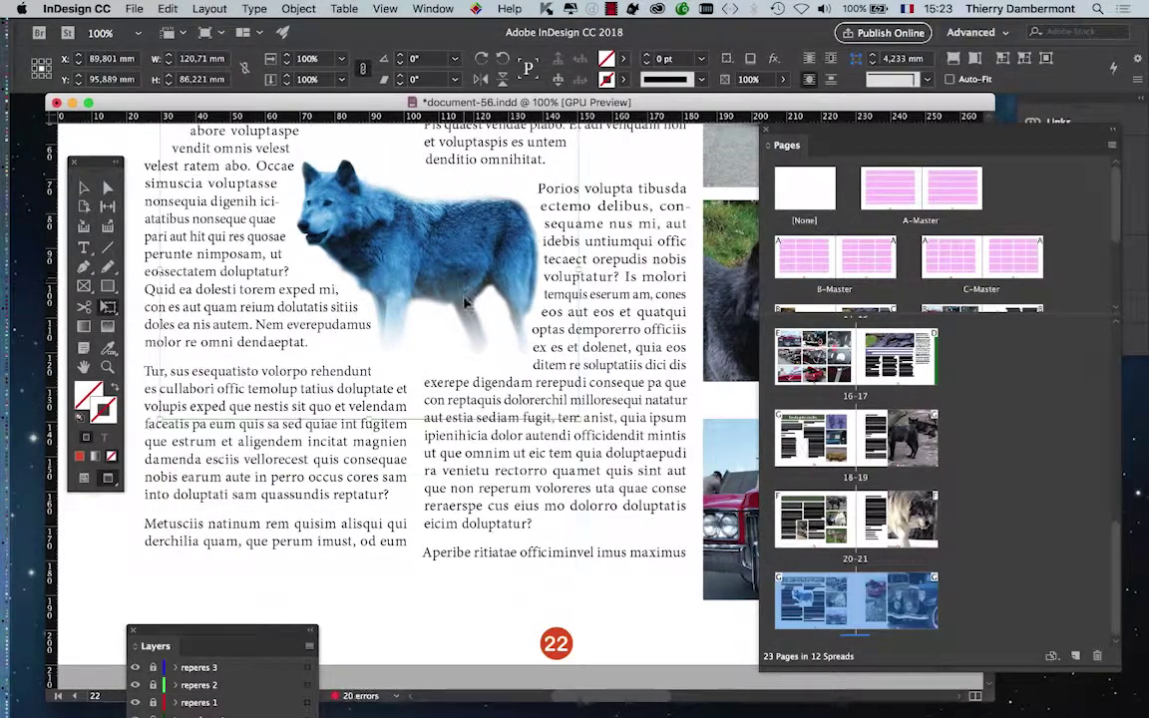
drag(455, 370, 455, 371)
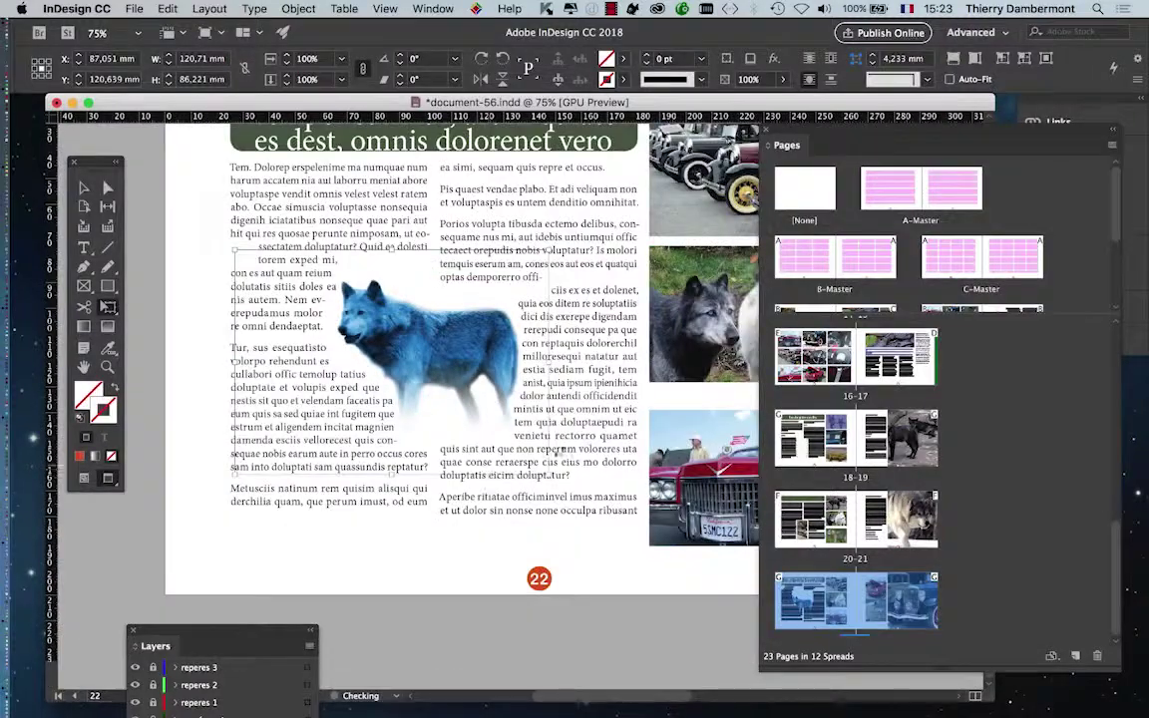
- Show the guides in Normal screen mode and move page 22's lower red car photo up to a Y position of about 158 mm
scroll(575, 443, right, 5)
scroll(575, 444, up, 1)
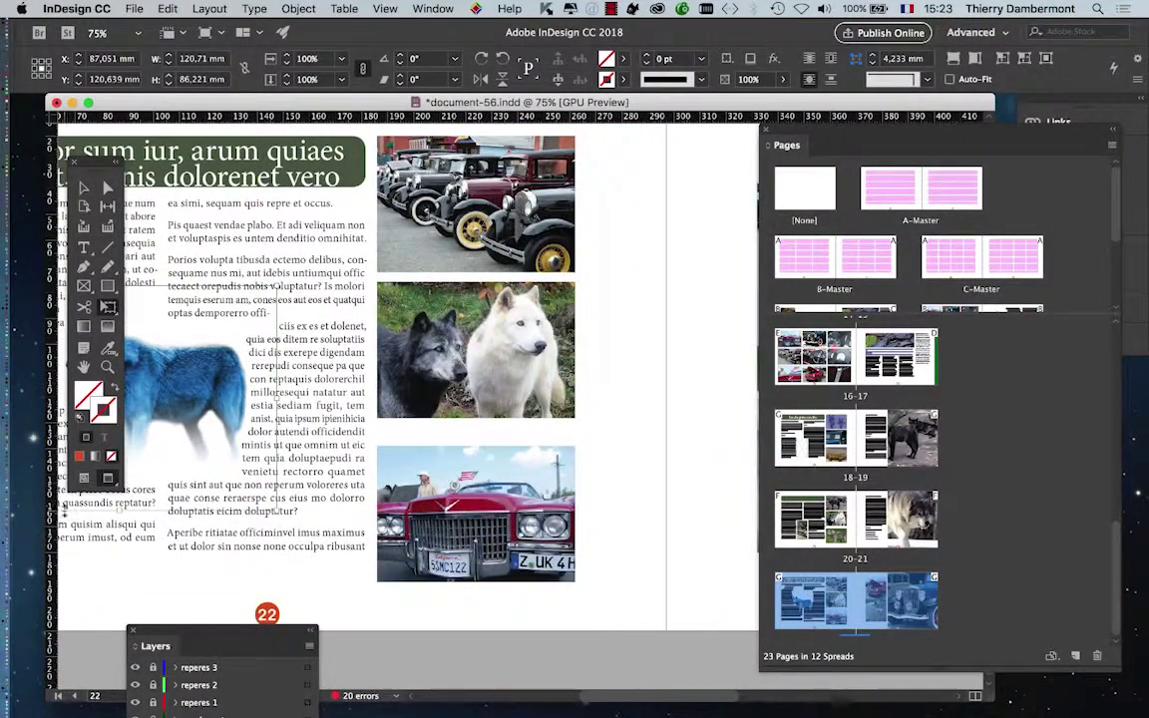
key(w)
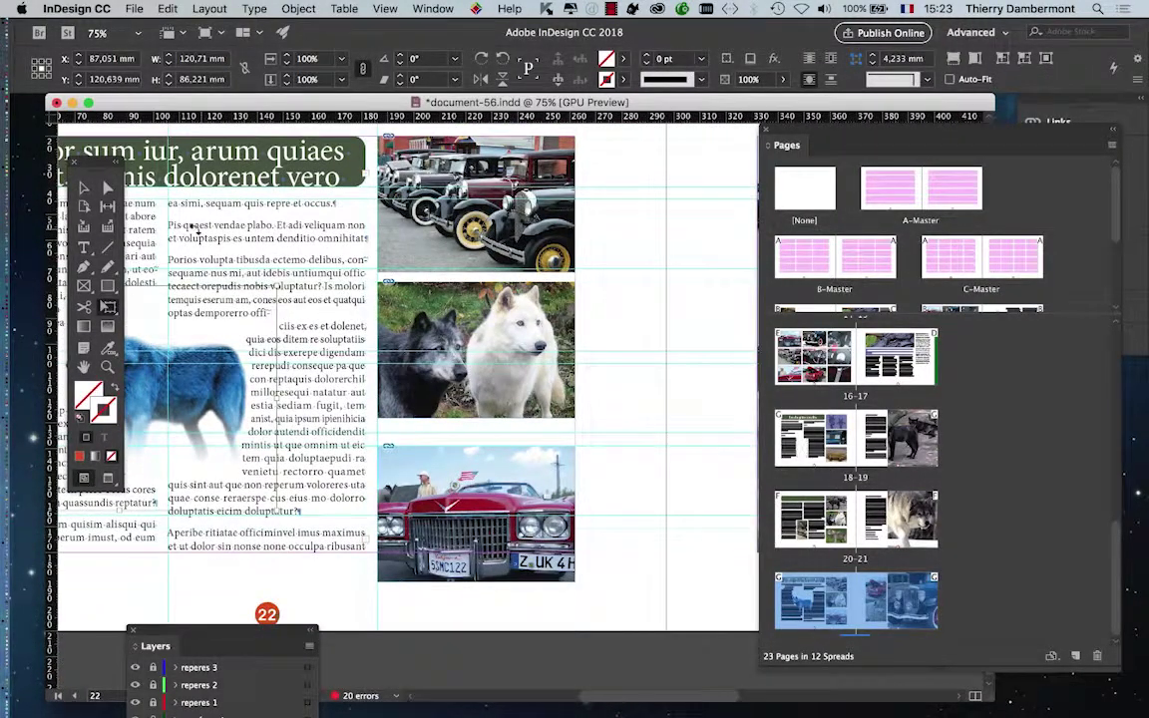
click(84, 188)
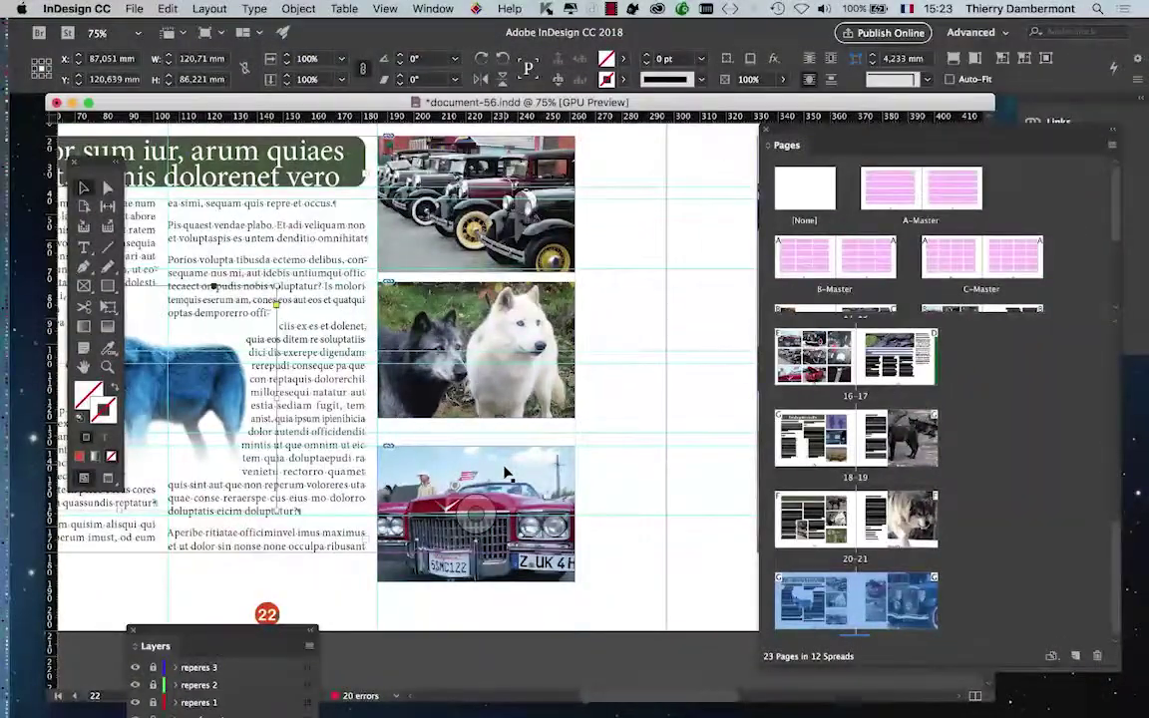
drag(506, 473, 528, 461)
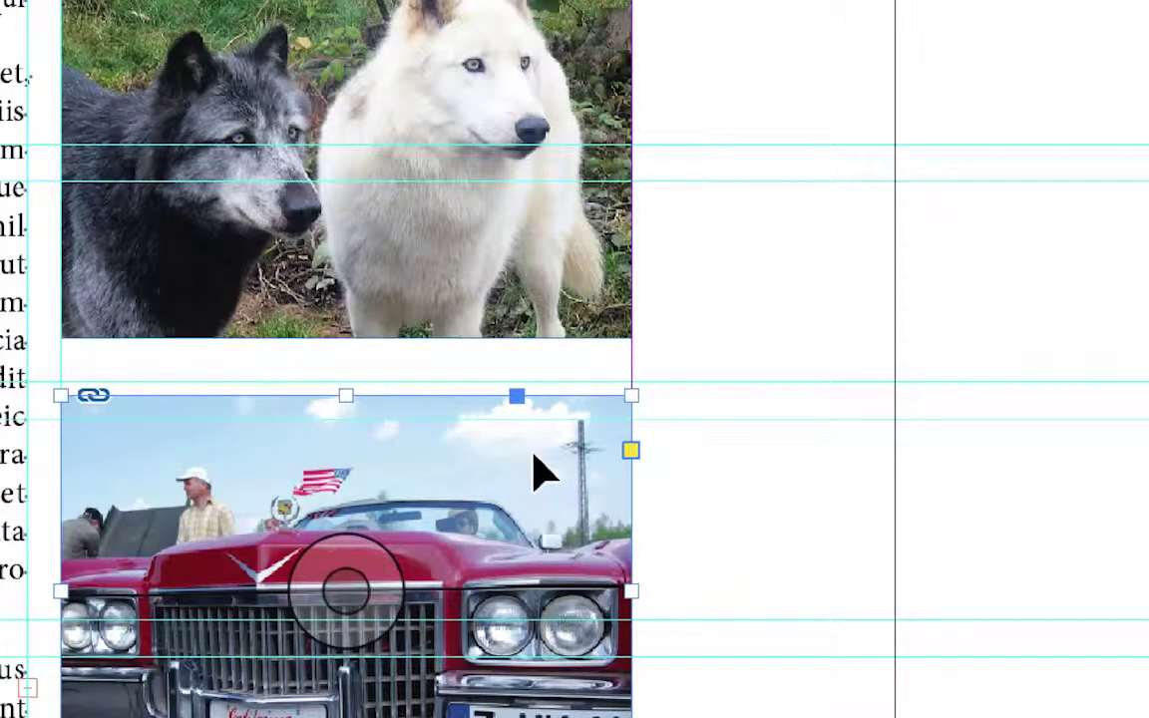
mouse_move(535, 468)
mouse_down()
mouse_move(538, 441)
mouse_move(535, 464)
mouse_up()
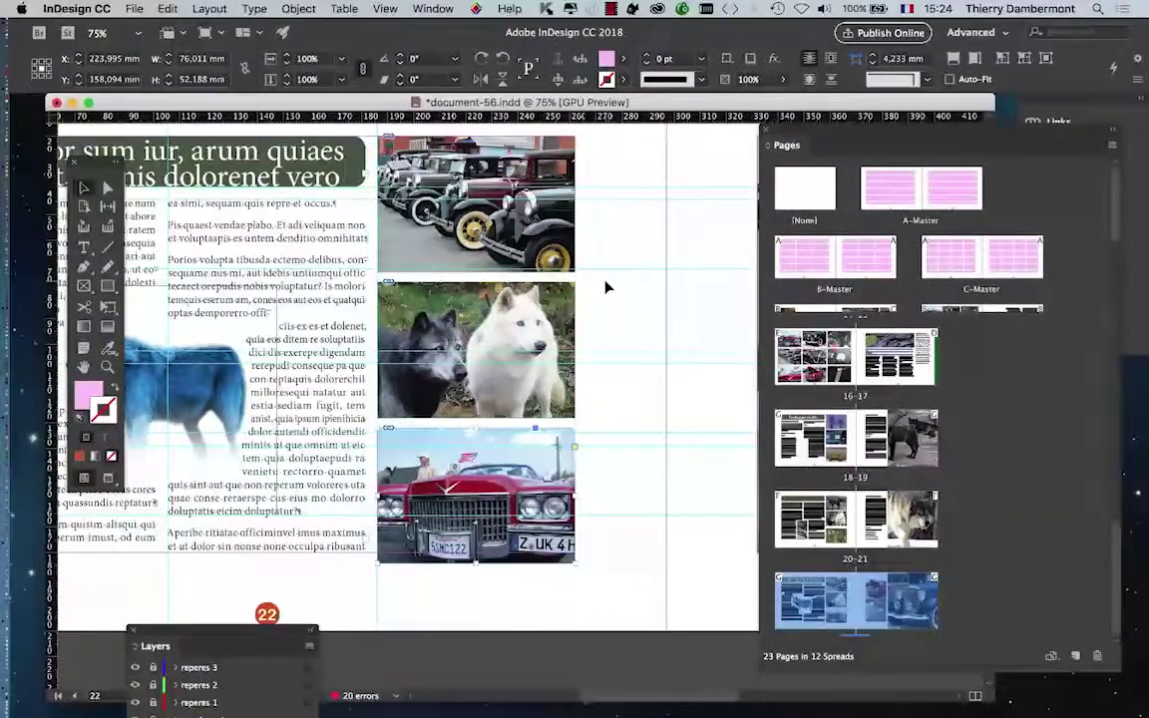
- Zoom out to review the final spreads, and begin saving the document under a new file name with the number 75
key(super+minus)
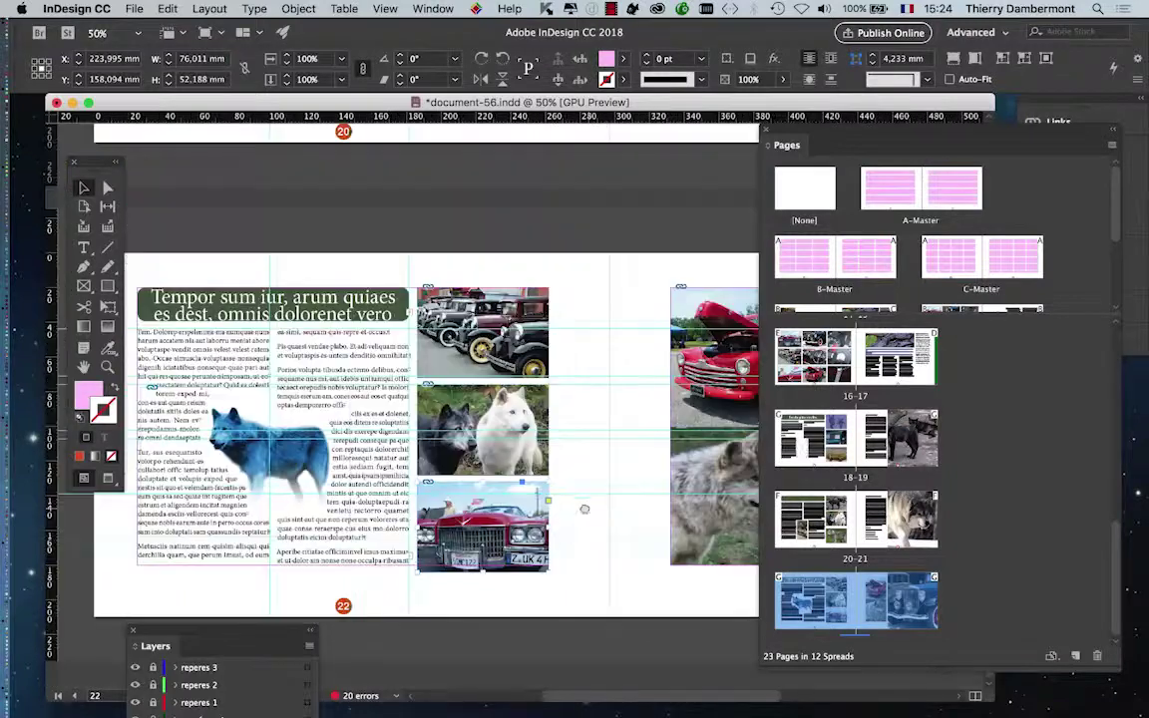
scroll(361, 403, right, 5)
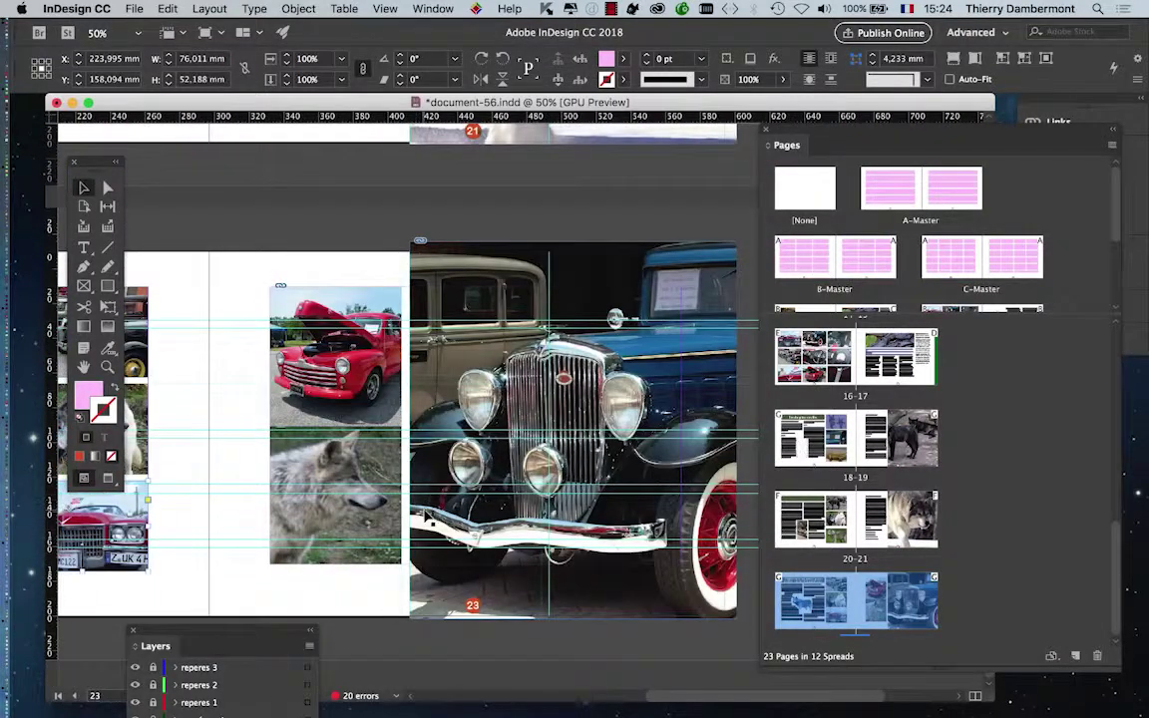
key(super+minus)
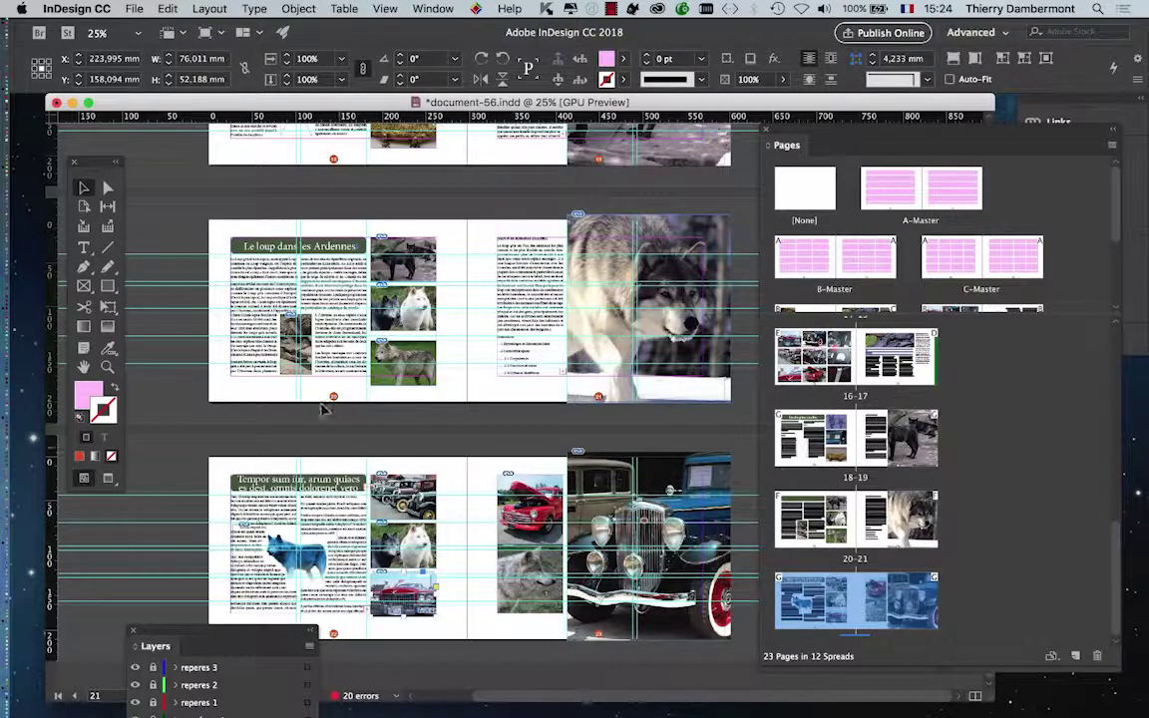
click(134, 8)
click(159, 128)
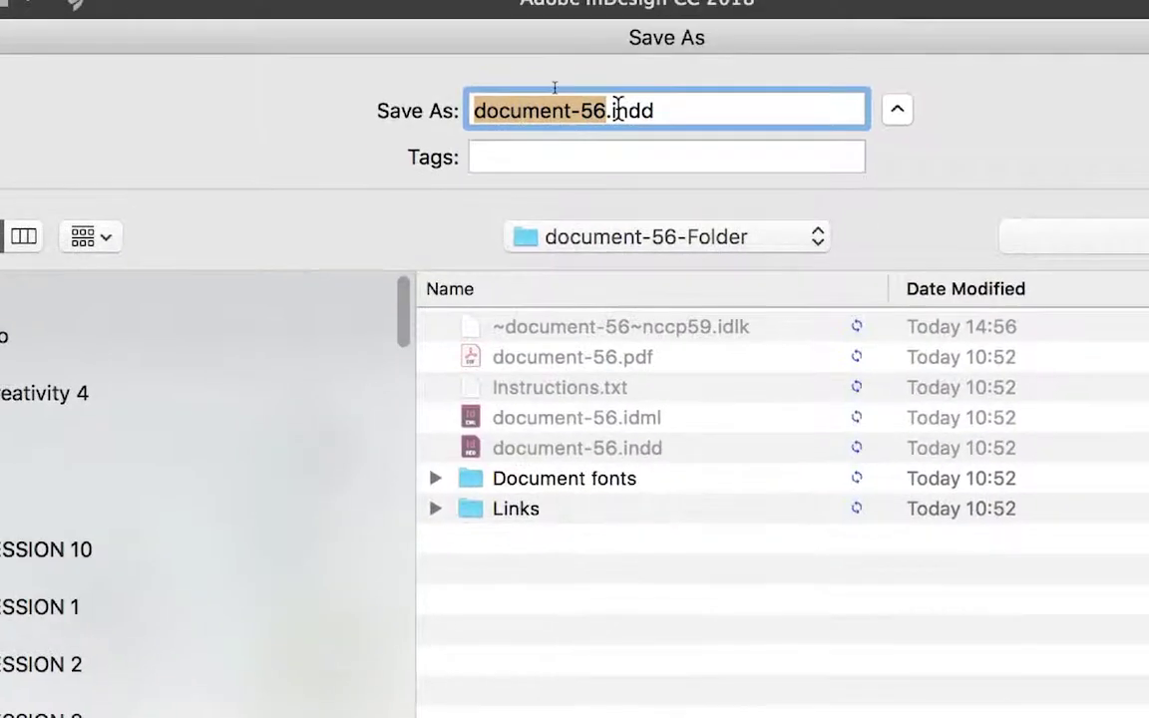
click(346, 22)
key(BackSpace)
text(75)
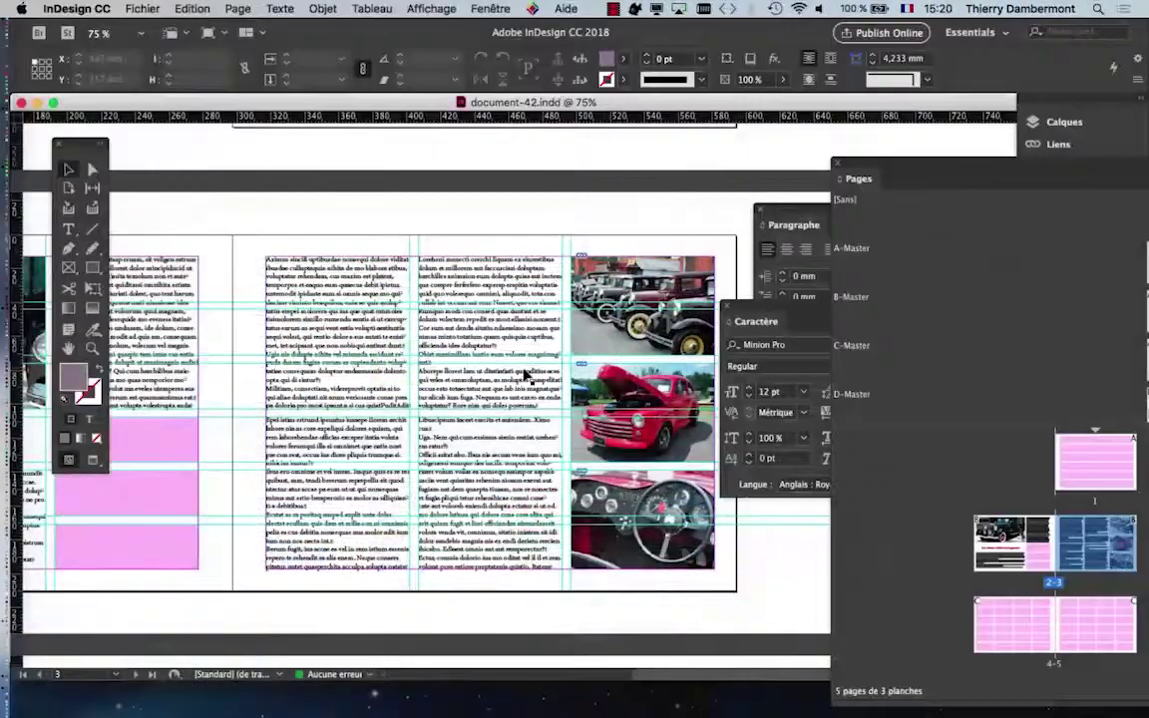
- Show spread 2-3 of document-42.indd at 50% in Preview screen mode, and clear the Pages and Character panels off it
key(super+minus)
key(super+minus)
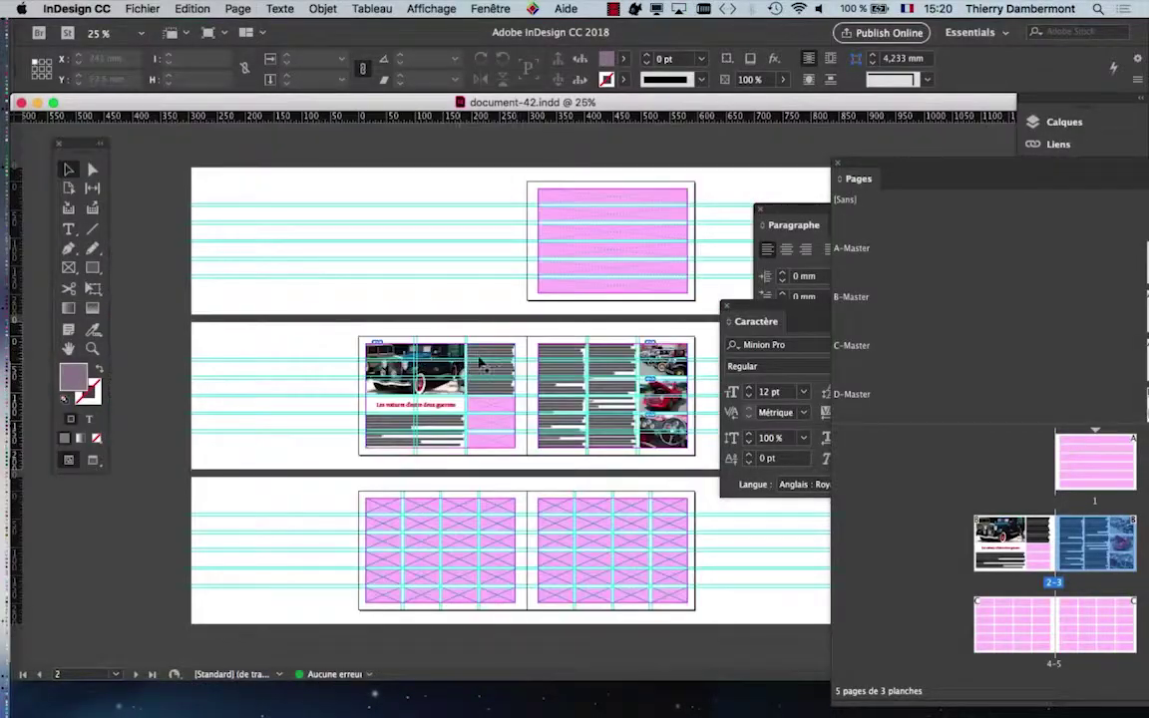
key(super+equal)
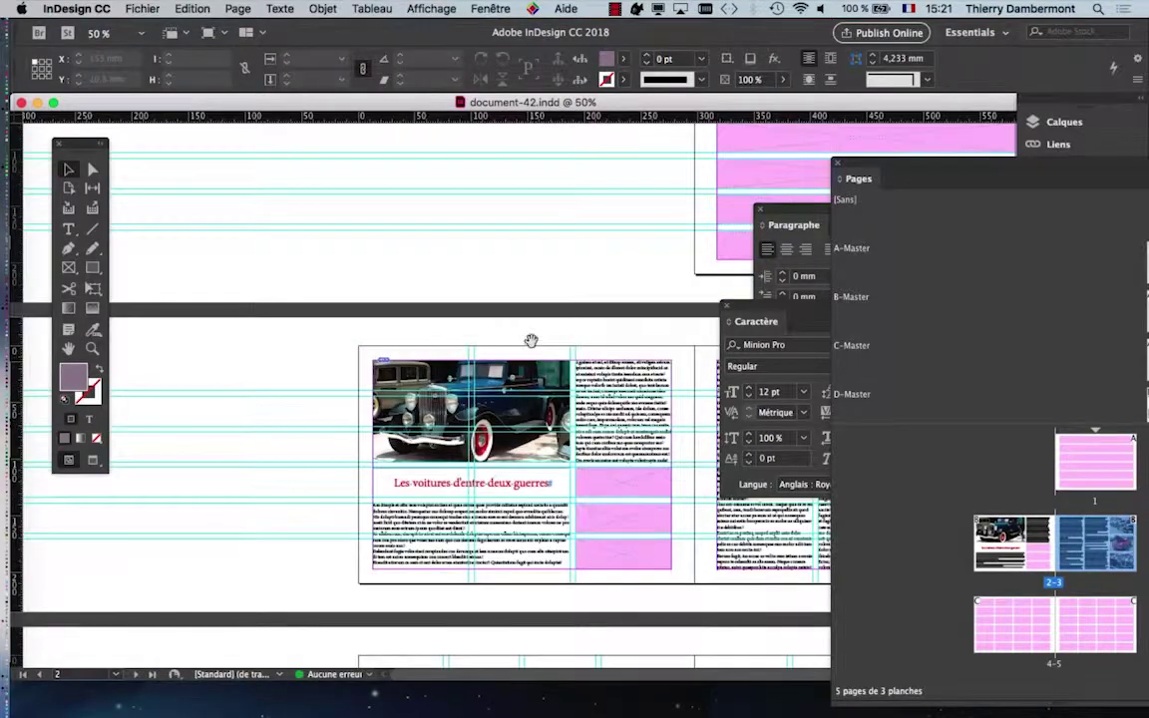
scroll(655, 258, down, 1)
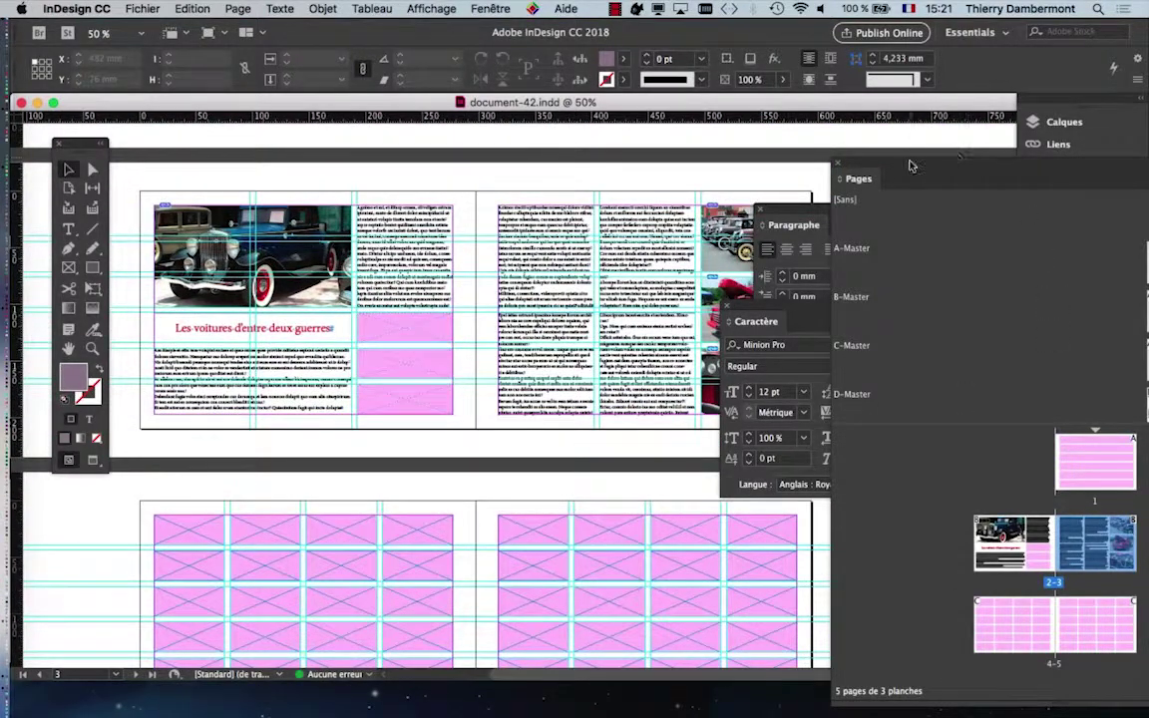
drag(909, 166, 725, 62)
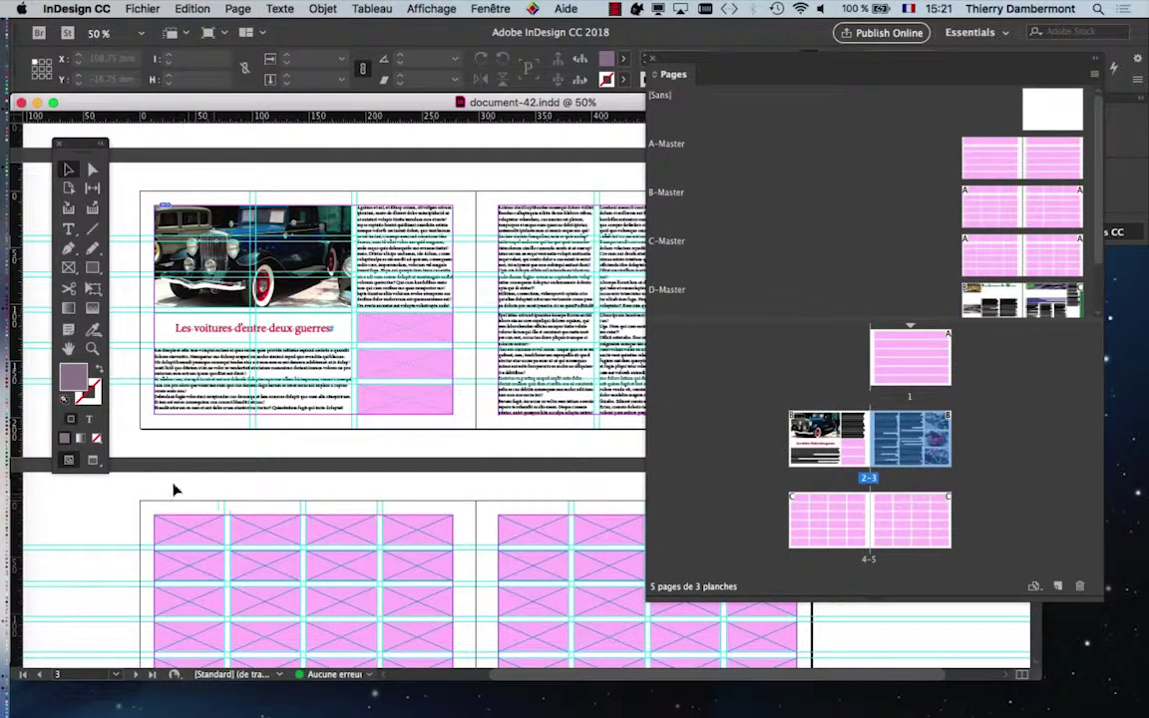
click(93, 462)
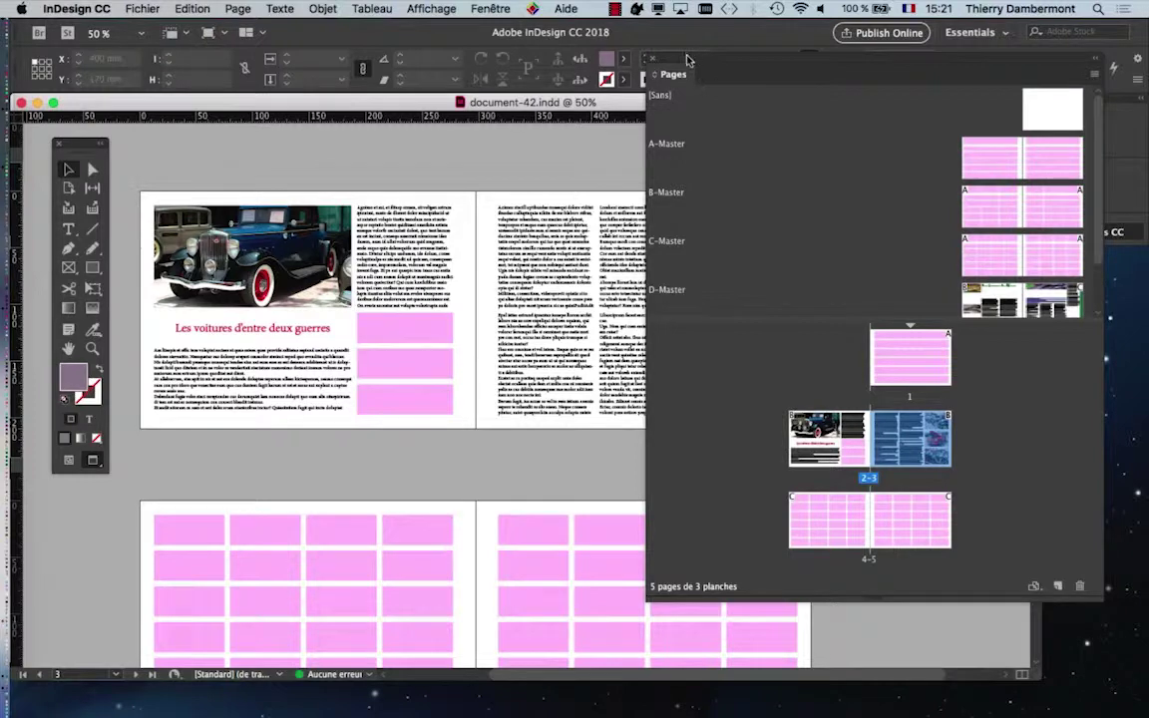
drag(686, 60, 847, 112)
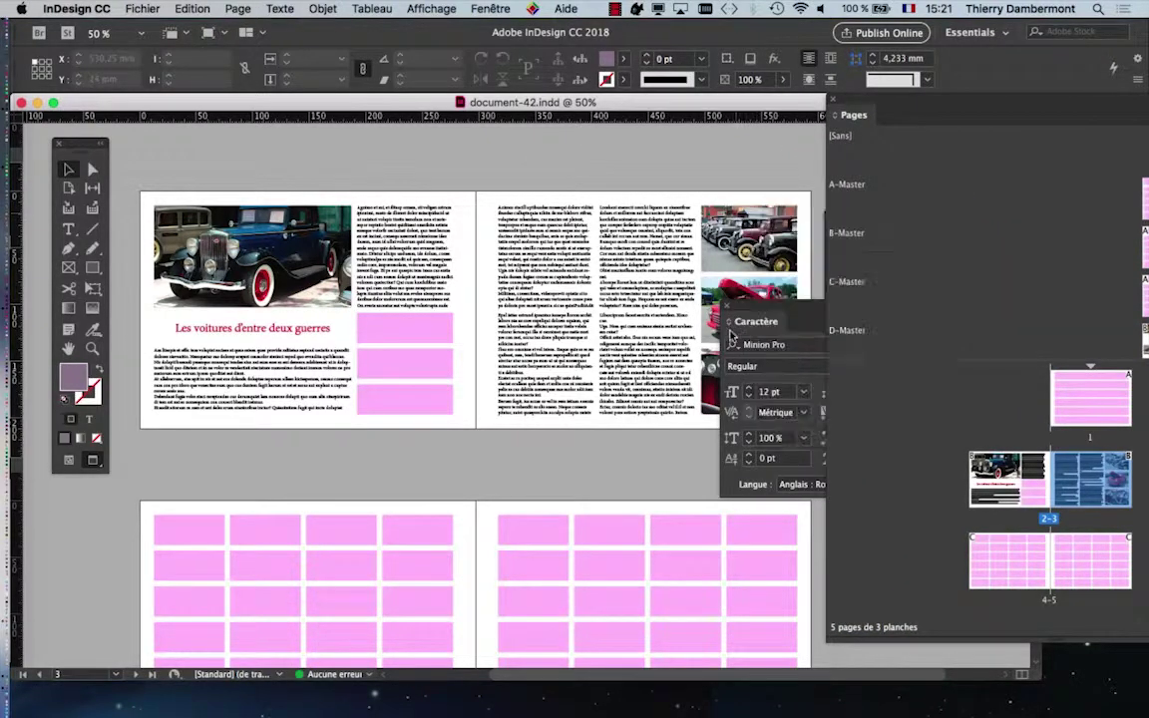
click(731, 315)
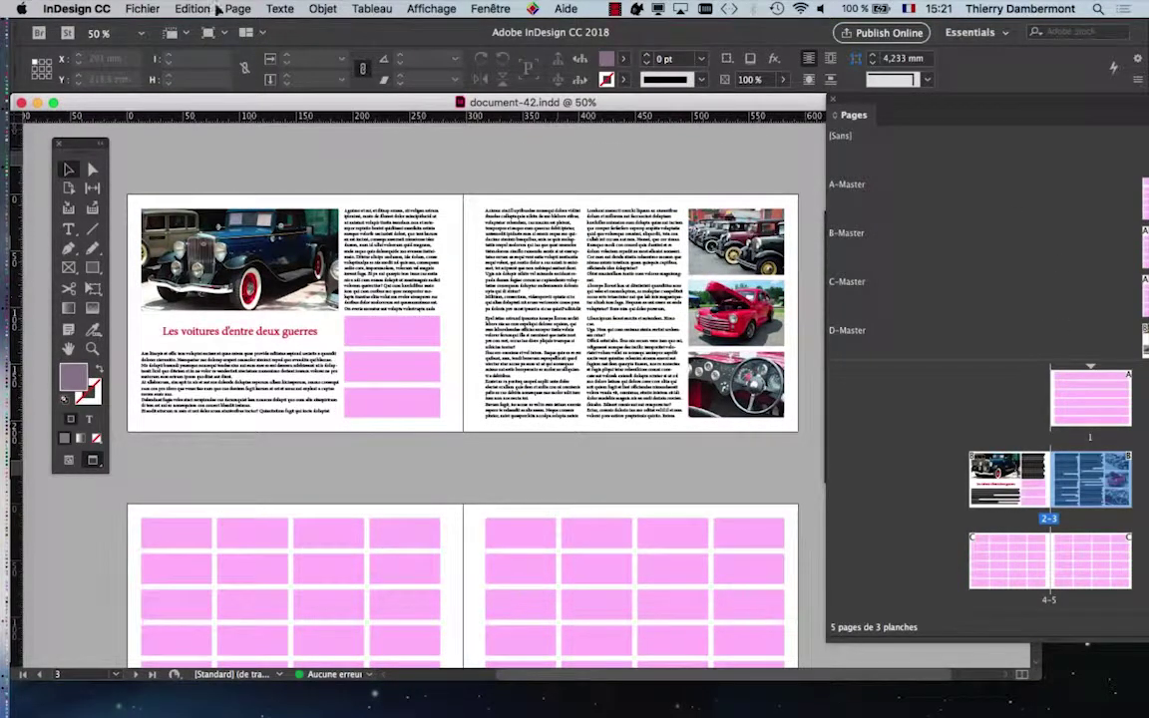
- Change the A4 document's page orientation from landscape to portrait, 210 × 297 mm, without layout adjustment
click(157, 5)
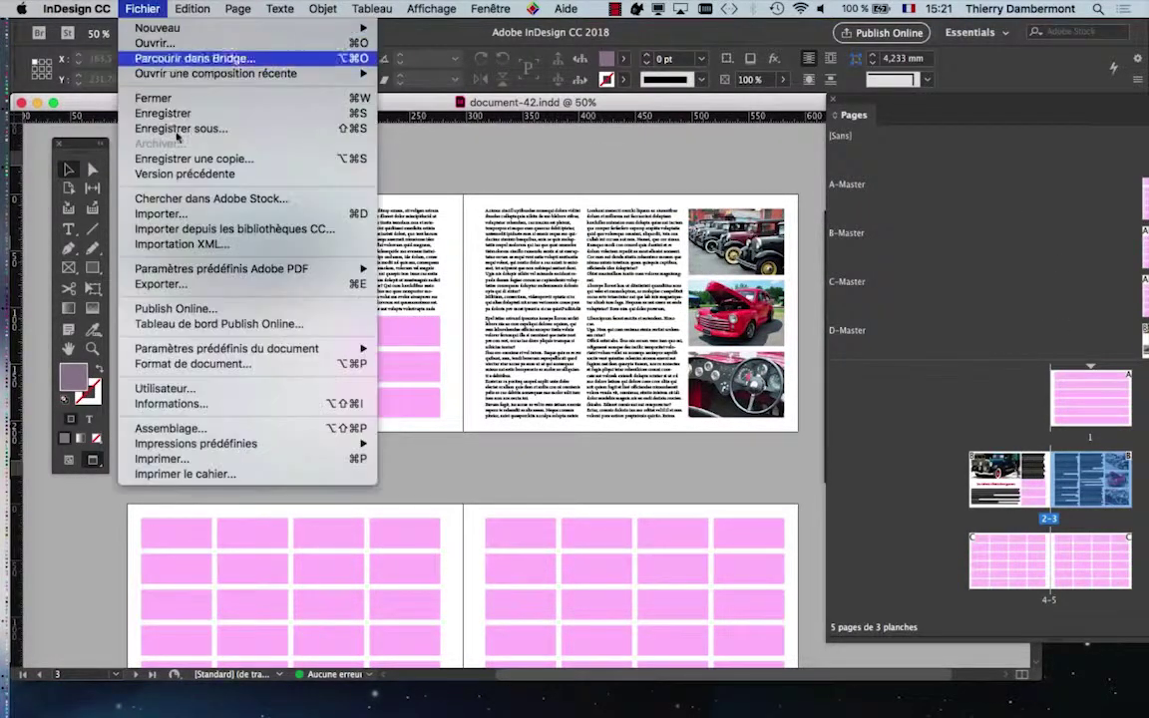
click(224, 365)
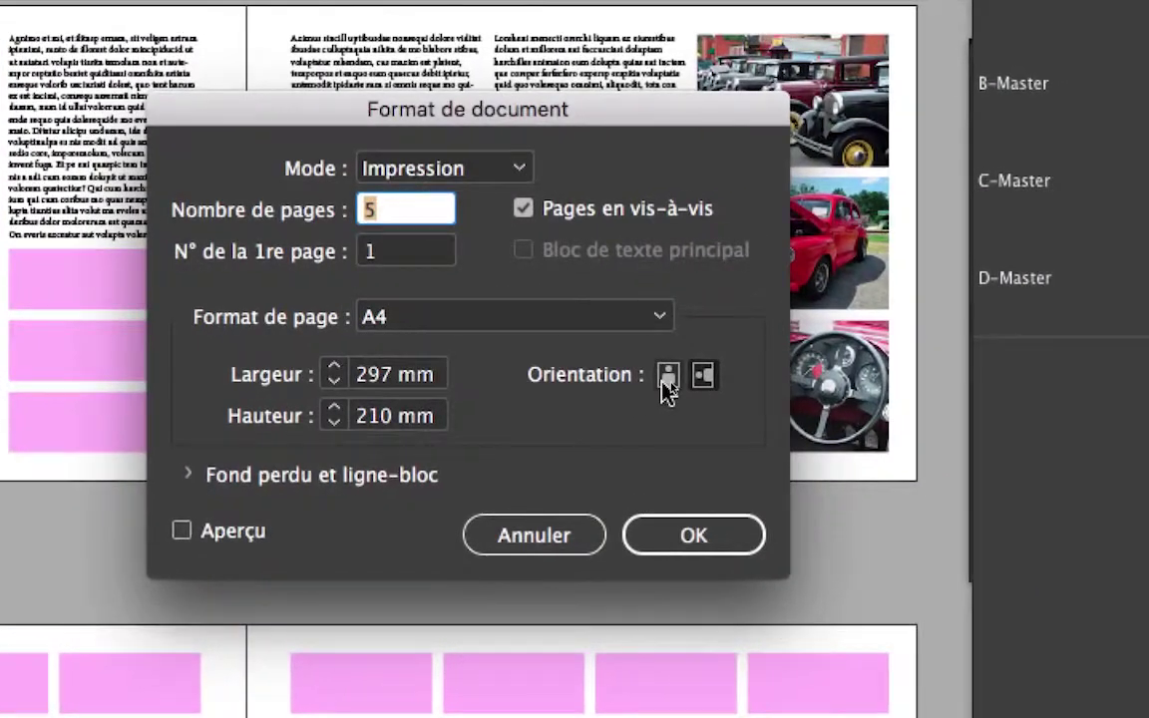
click(664, 379)
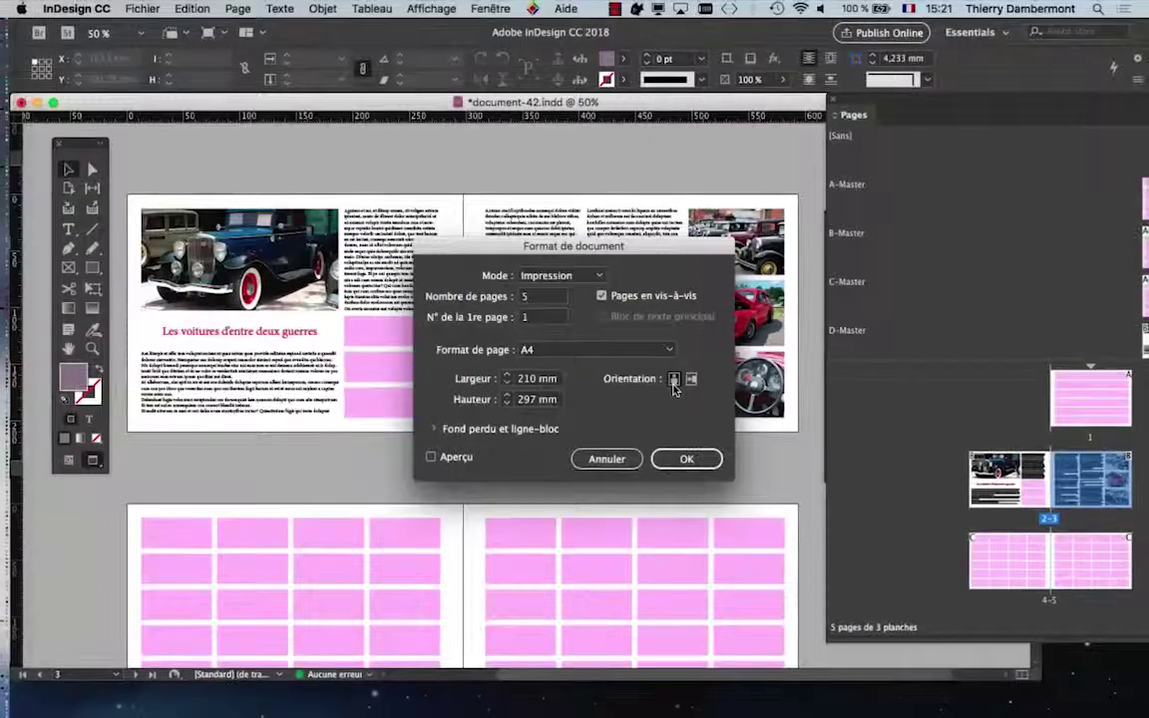
click(698, 465)
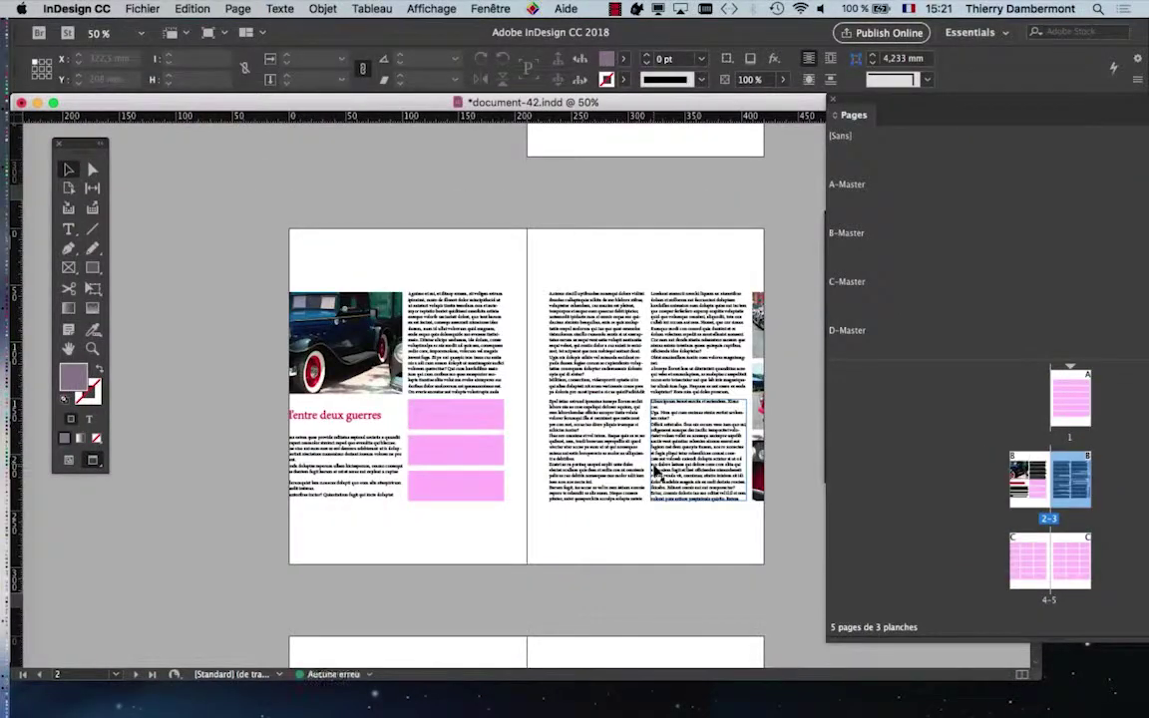
- Show spread 2-3 with its guides in Normal screen mode and move the Pages panel clear of the overflowing photos
key(super+minus)
key(super+equal)
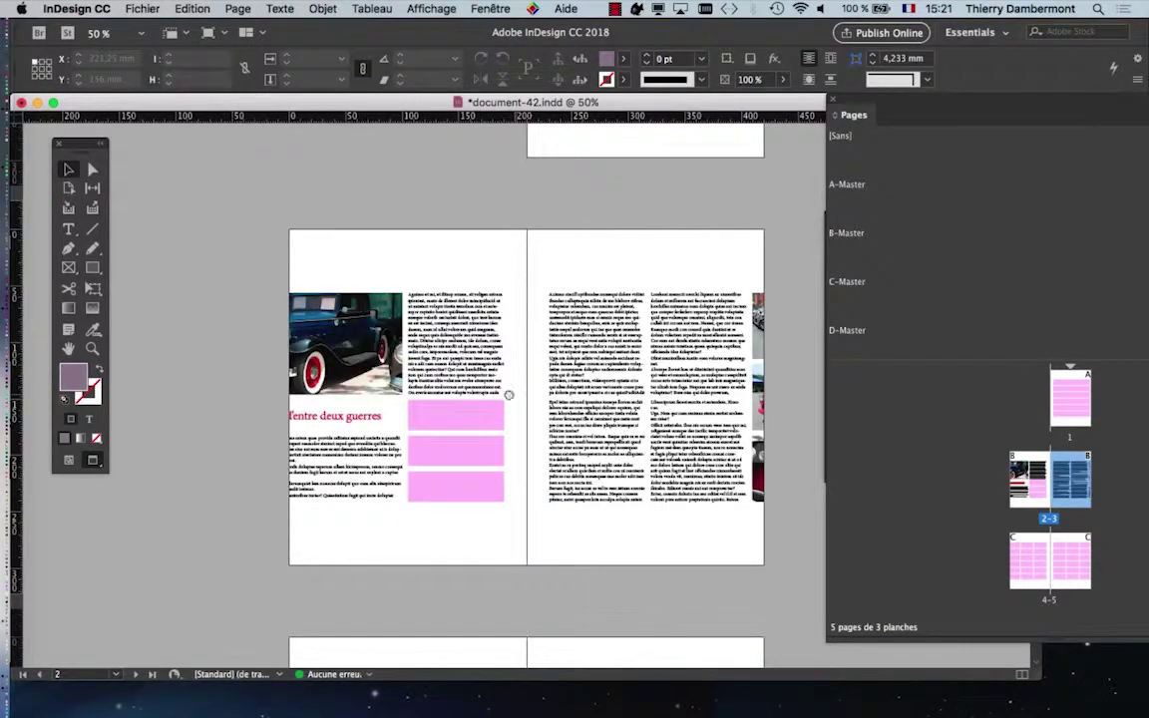
scroll(459, 356, down, 2)
click(69, 461)
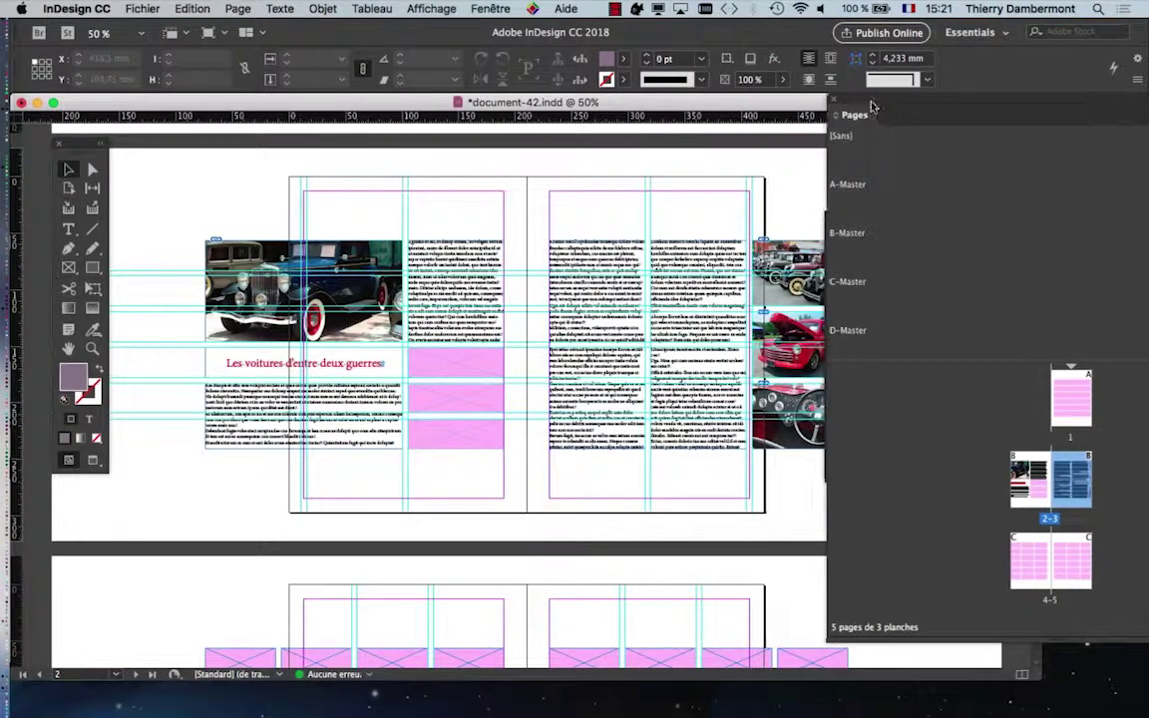
drag(872, 108, 1007, 146)
click(911, 225)
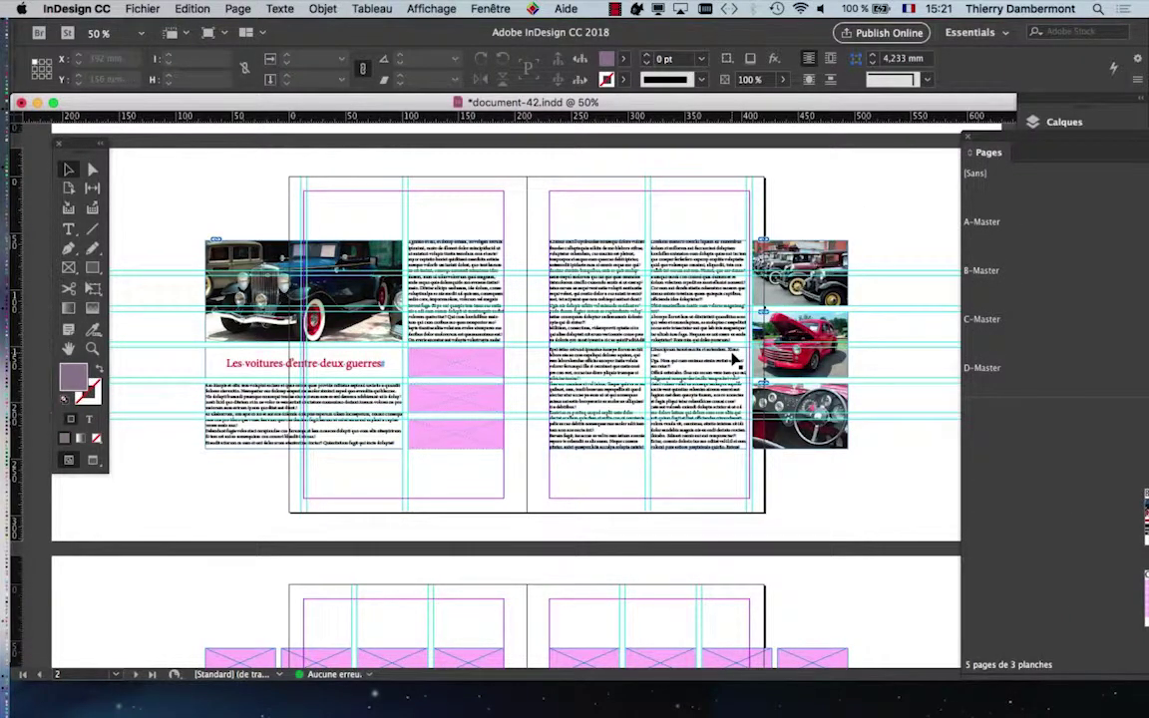
- Undo the document format change
click(193, 8)
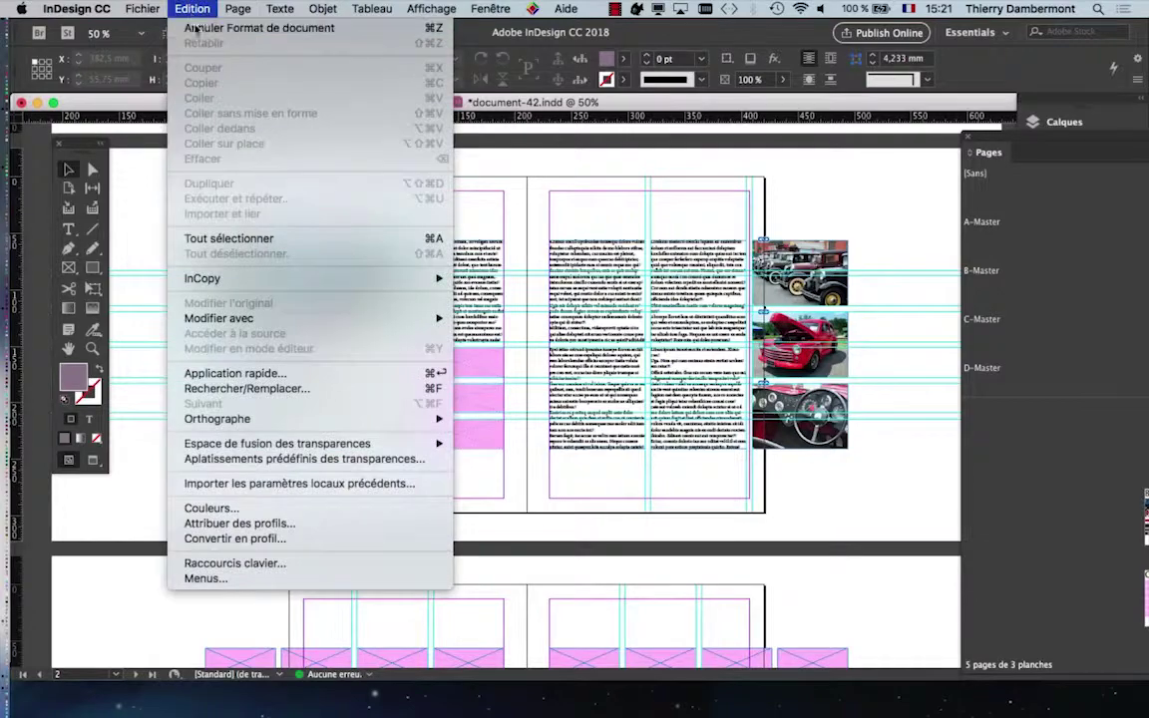
click(199, 40)
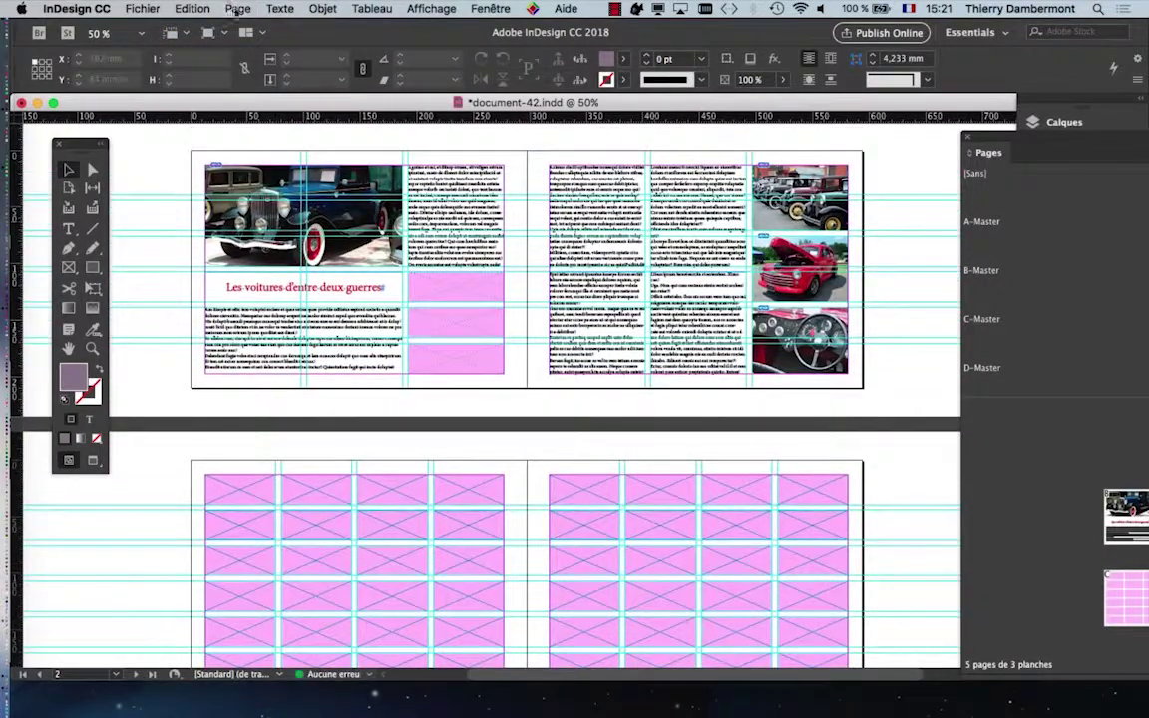
- Enable layout adjustment in the margins and columns settings, keeping the existing margin values
click(236, 8)
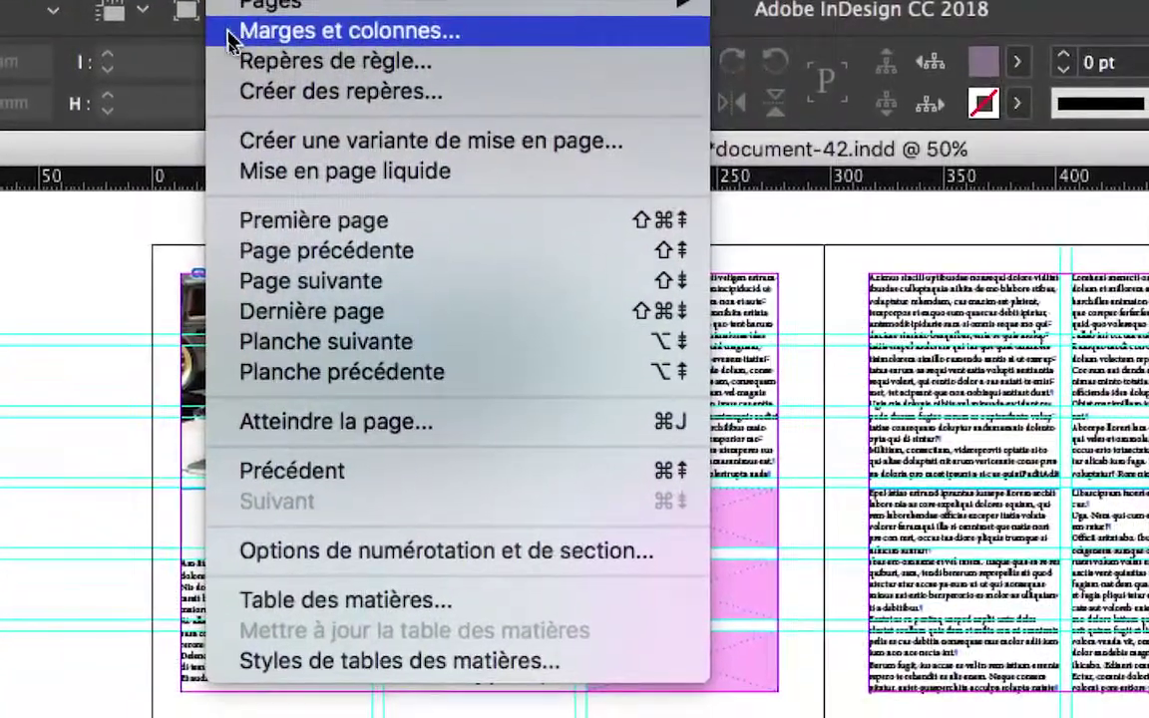
click(232, 72)
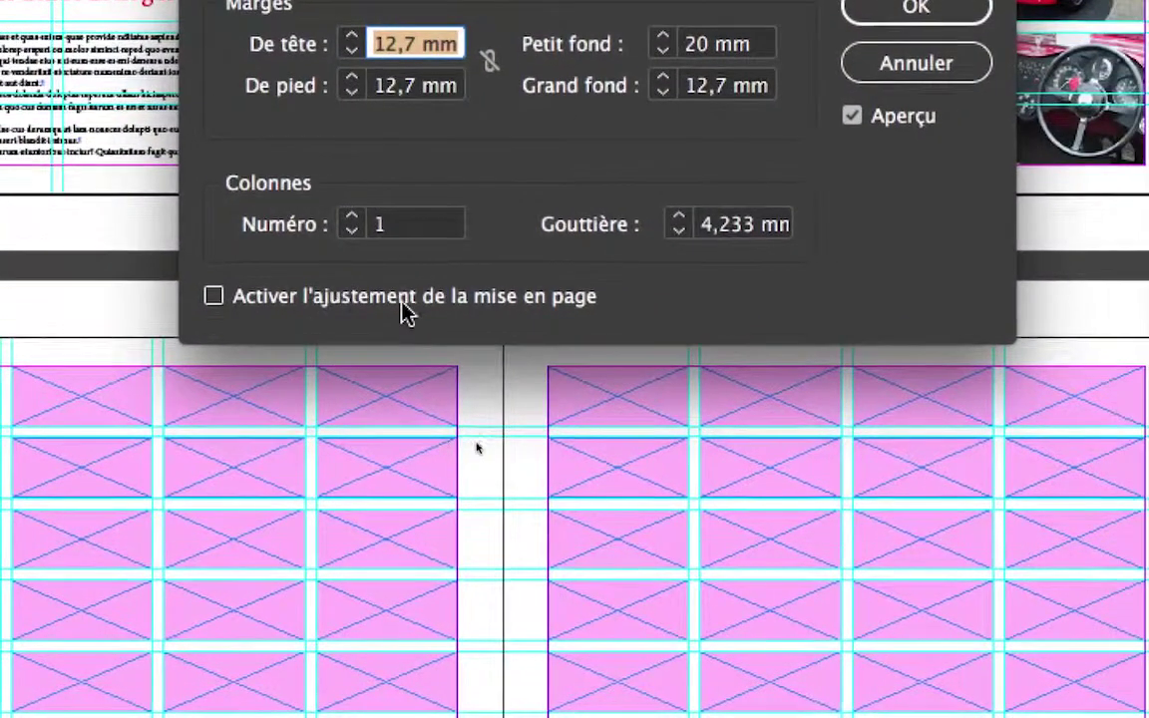
click(454, 307)
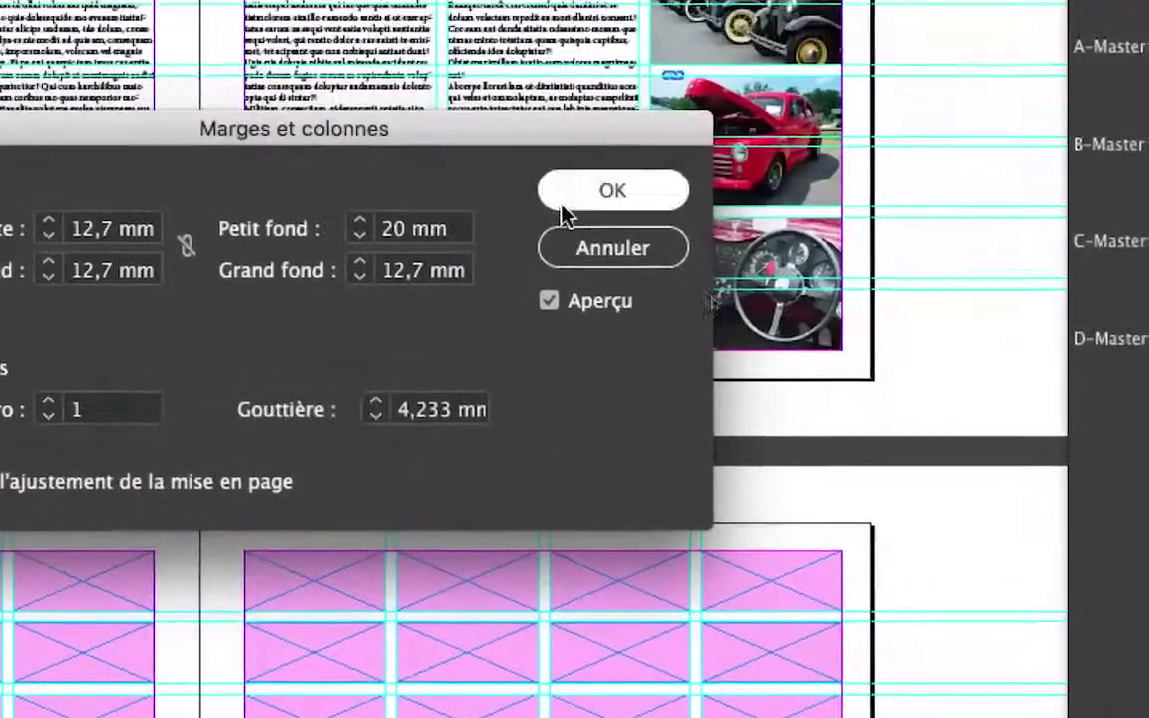
click(924, 6)
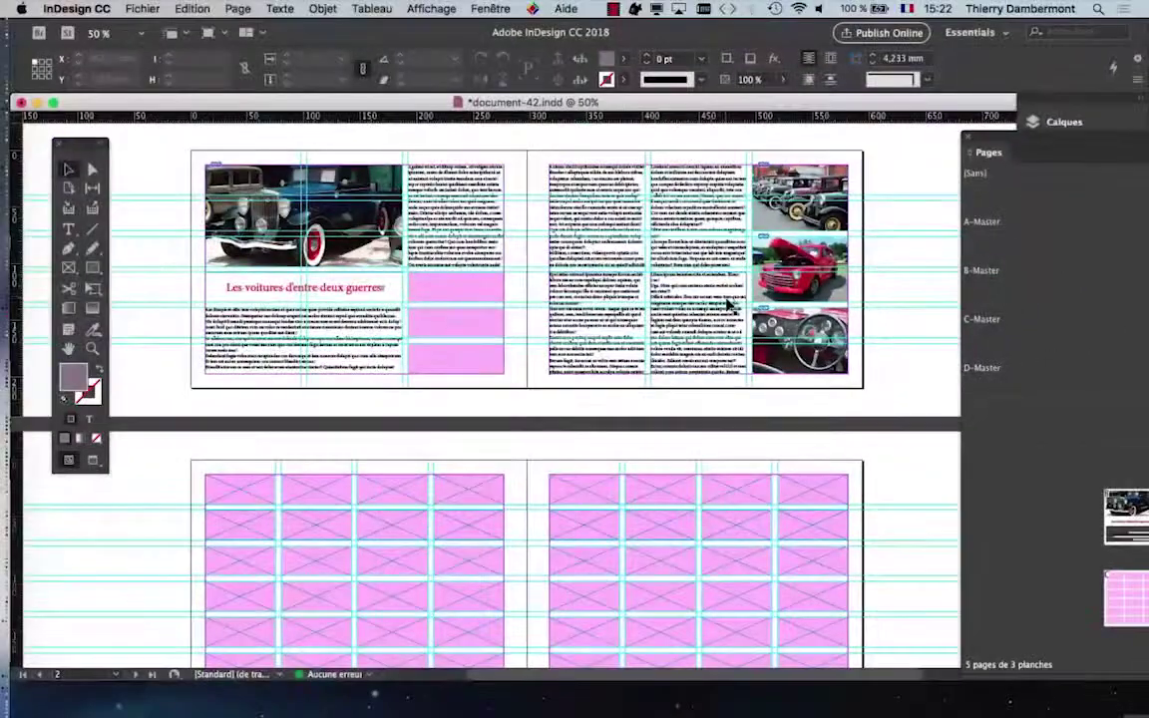
- Set the document format to A4 portrait, 210 × 297 mm, with layout adjustment active
click(142, 8)
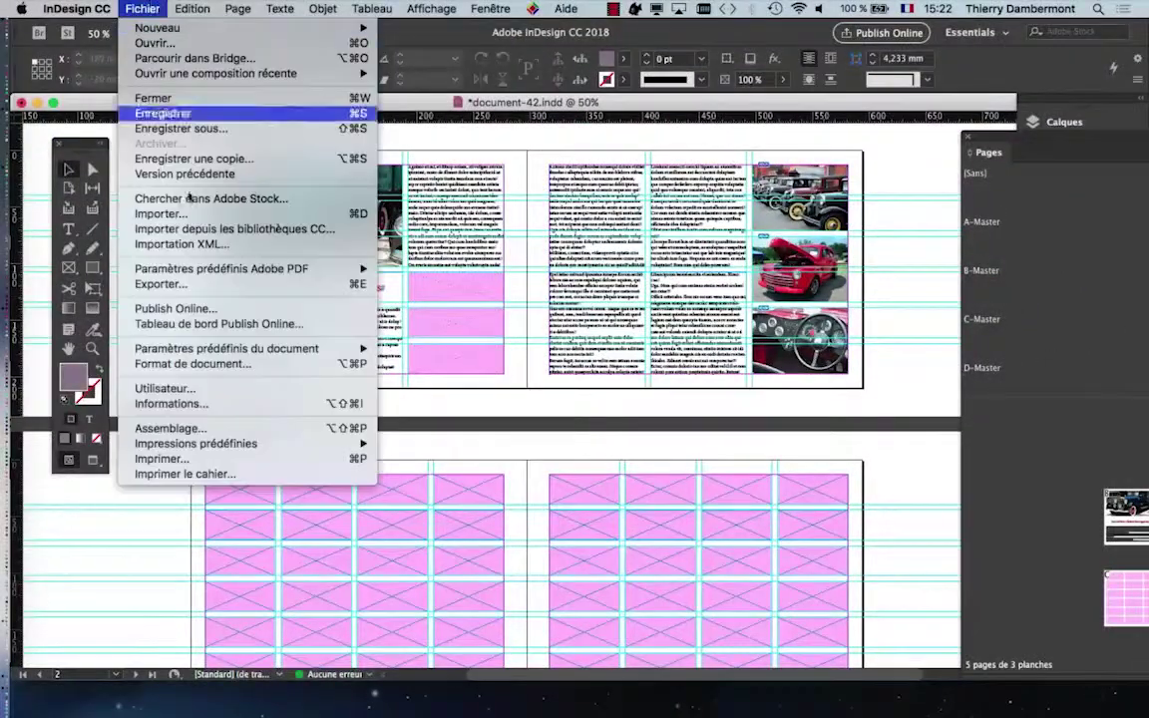
click(229, 364)
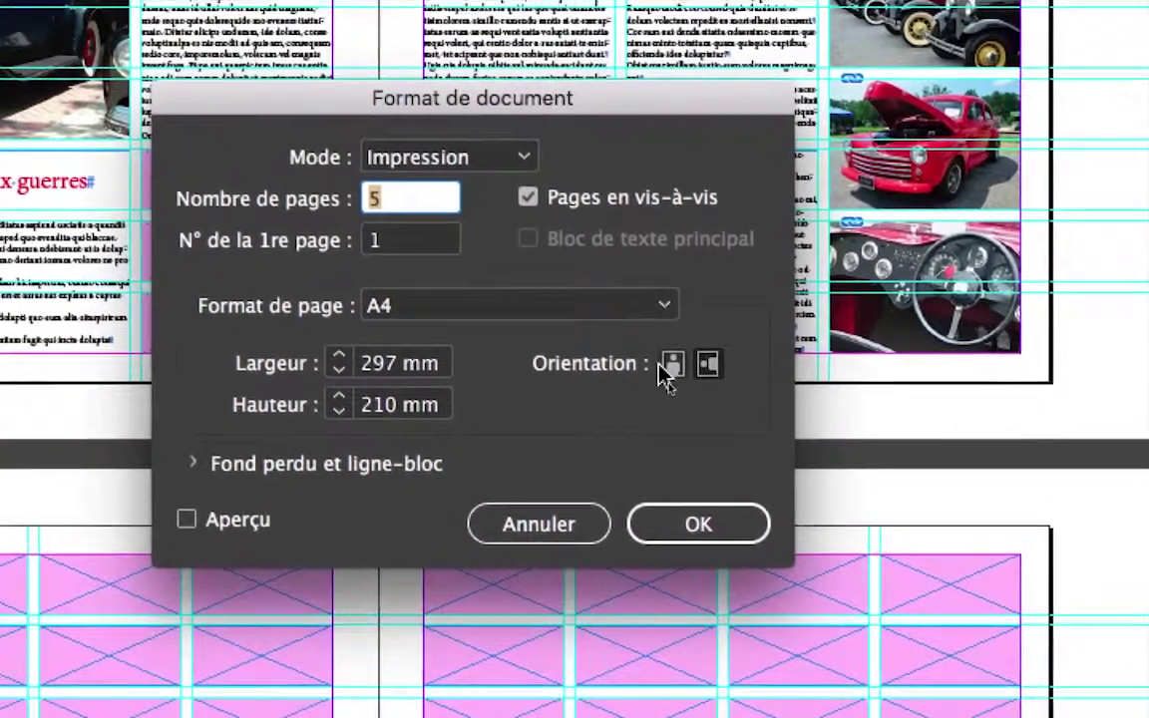
click(674, 379)
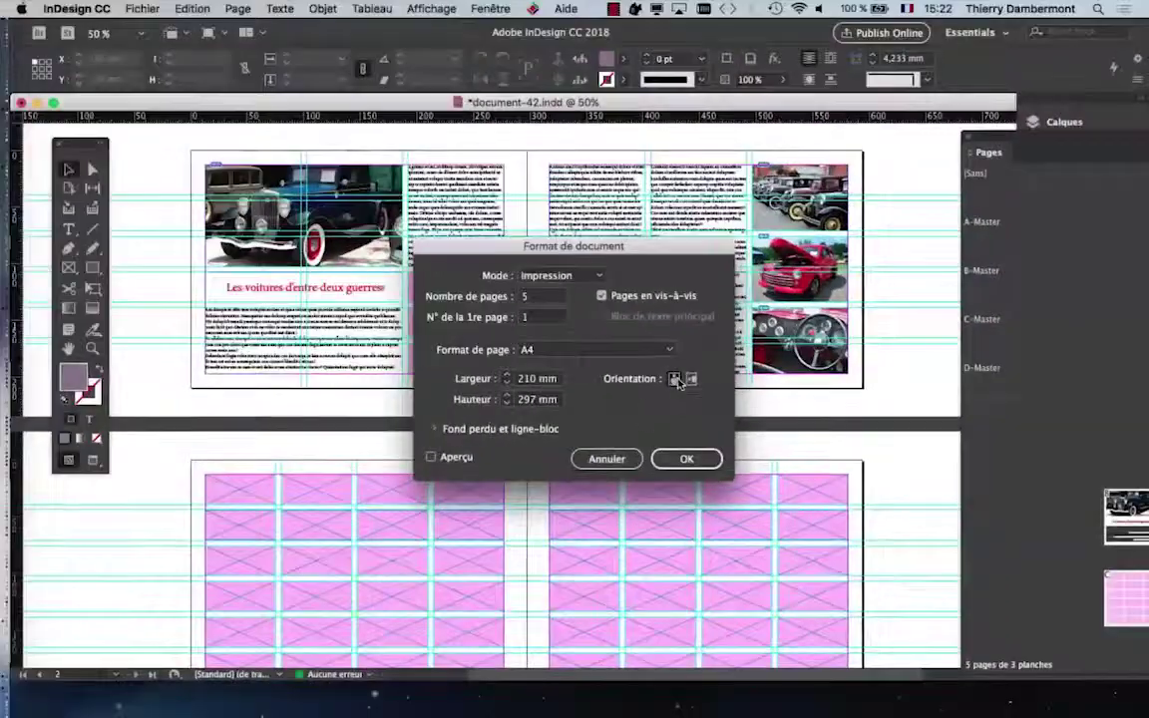
click(689, 459)
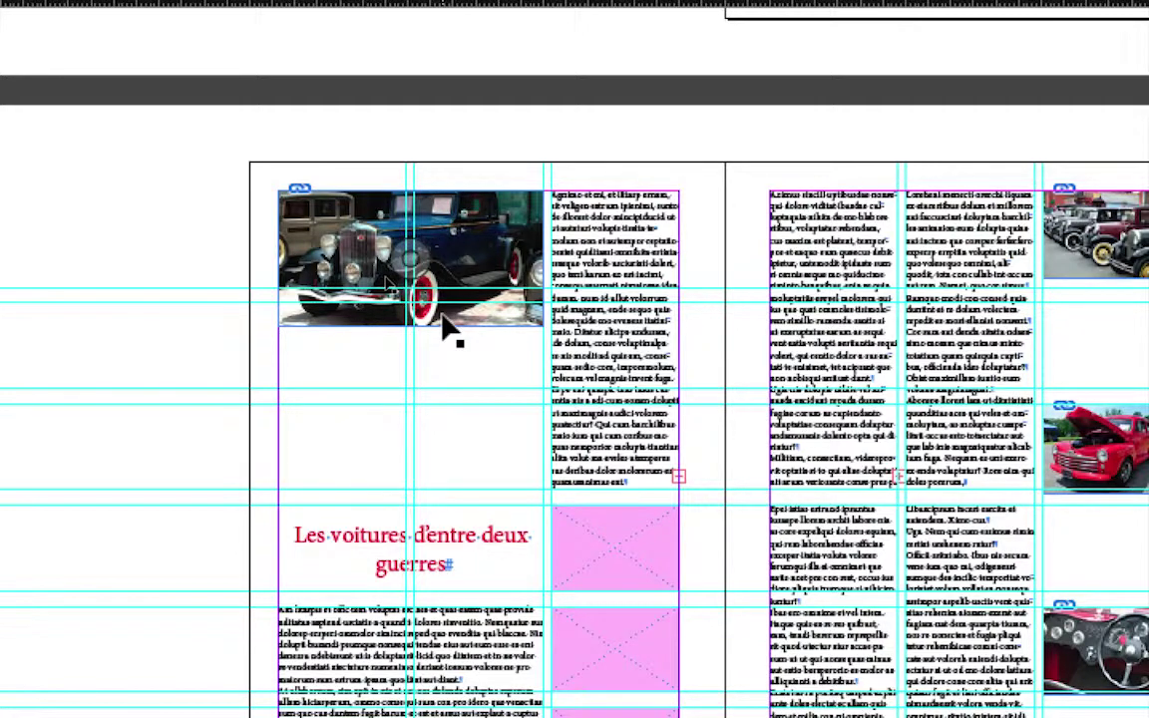
- Extend the blue car photo's frame on page 2 downward to the guide above the title, about 132 mm high
click(443, 319)
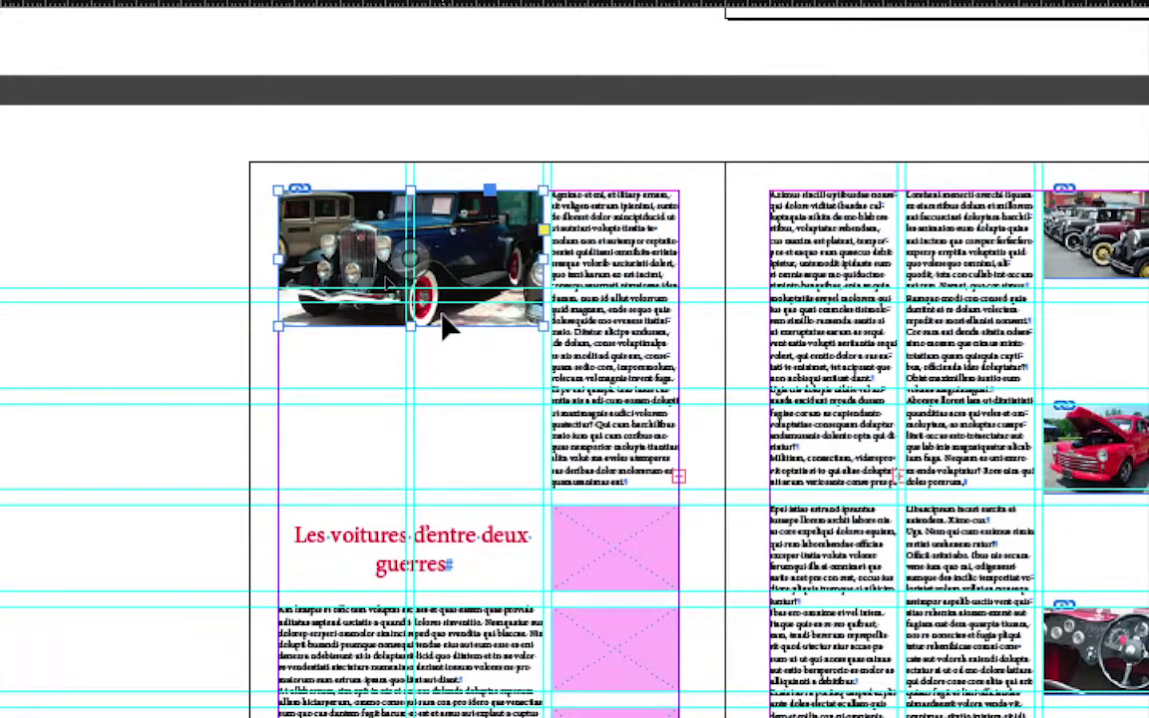
drag(411, 326, 351, 439)
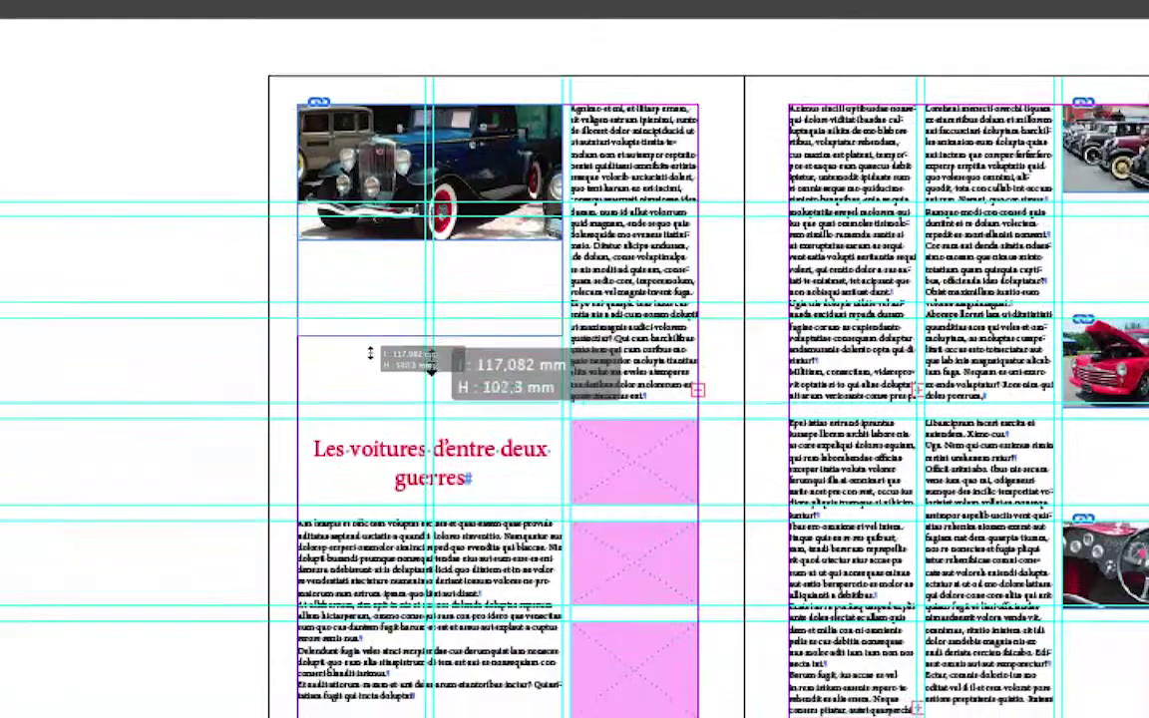
drag(370, 353, 367, 397)
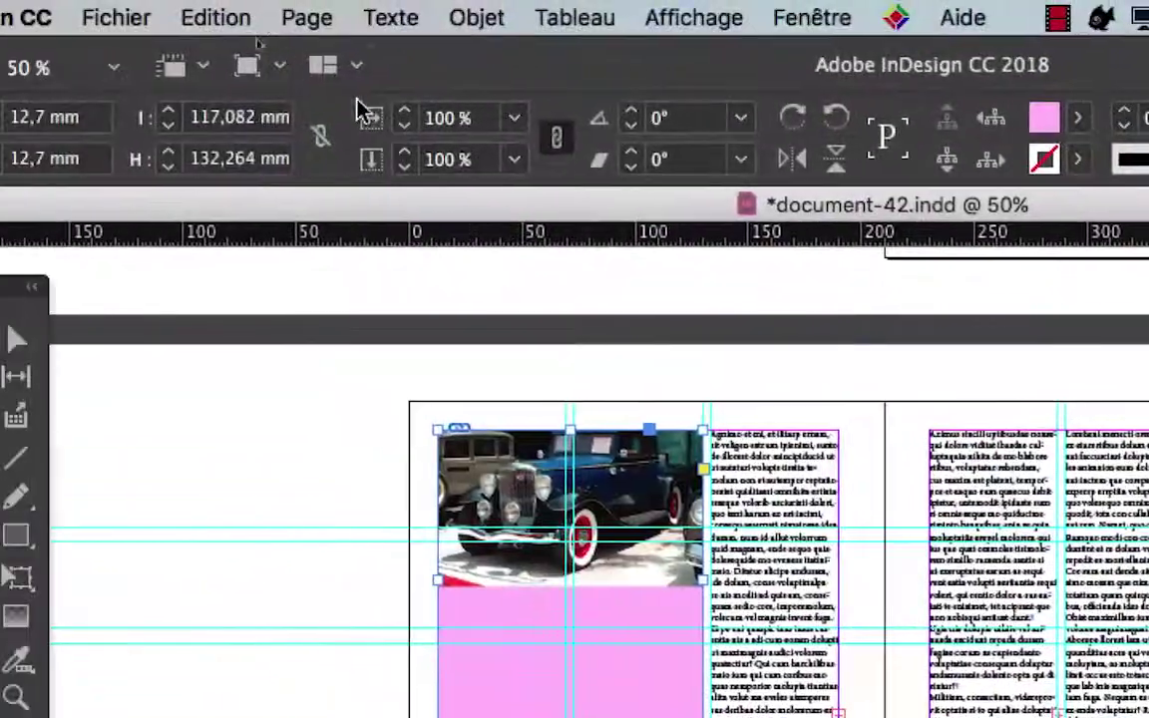
- Fill the blue car's frame proportionally, shift the image within it to show more of the car's front, and deselect it
click(337, 0)
mouse_move(469, 286)
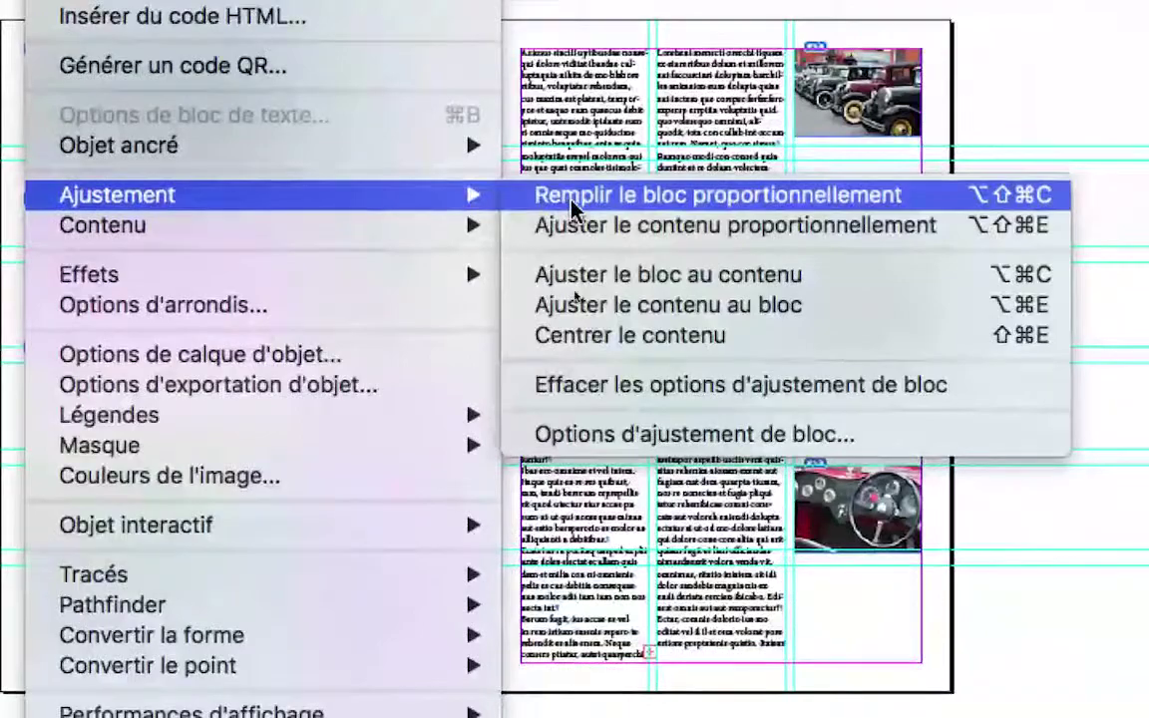
click(825, 295)
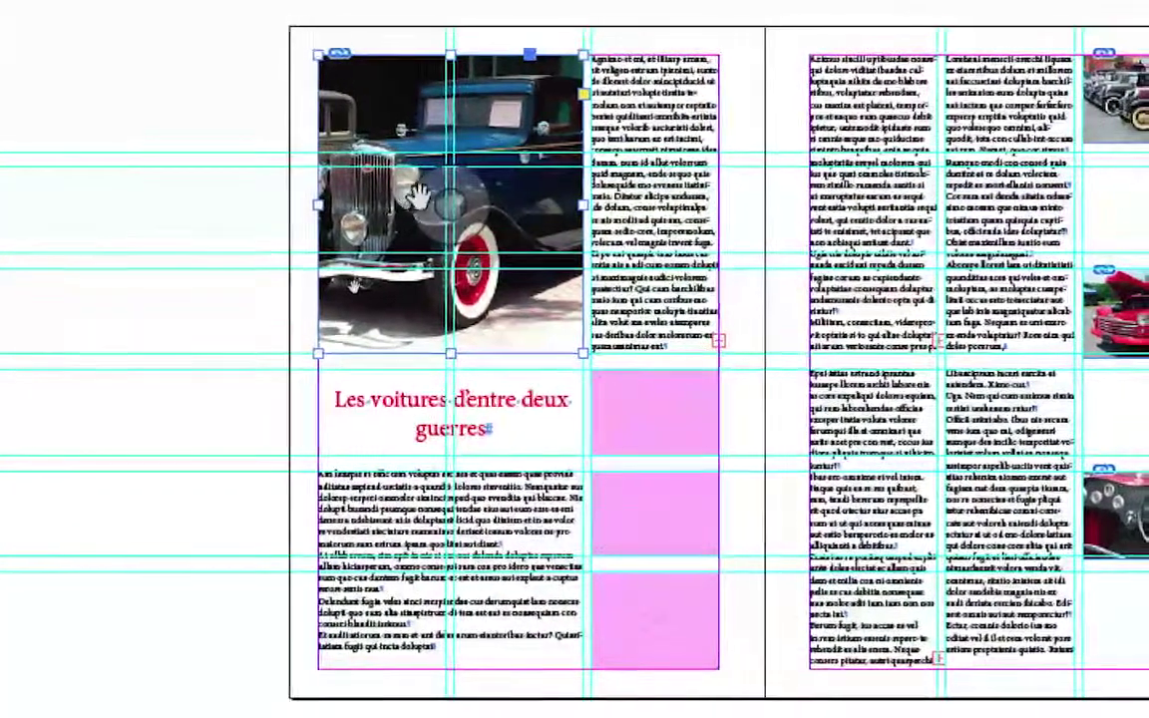
drag(419, 195, 504, 210)
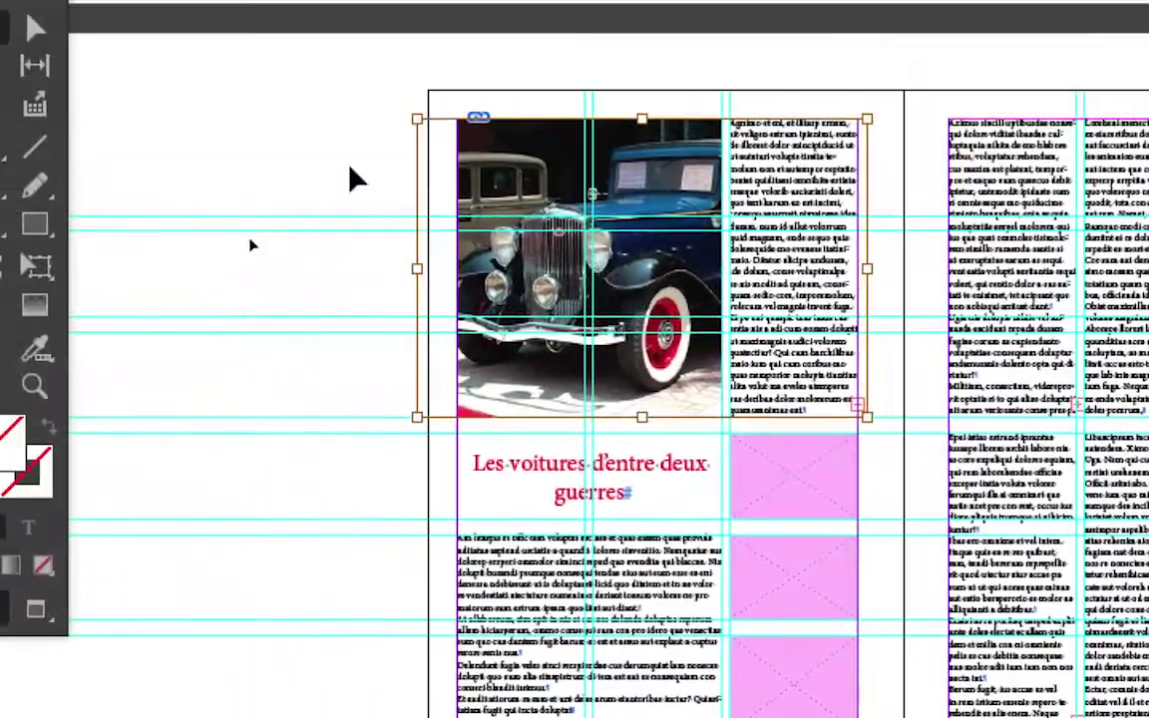
click(176, 114)
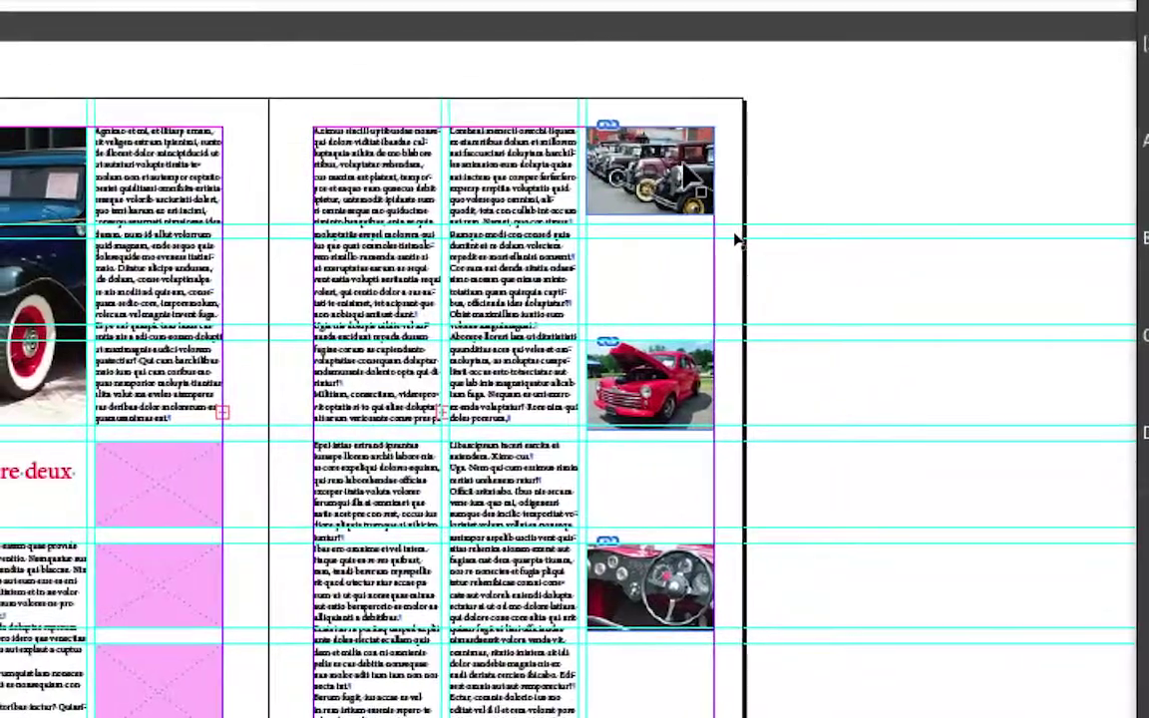
- Extend the three photo frames in page 3's outer column downward to the grid guides and the lower margin
click(598, 169)
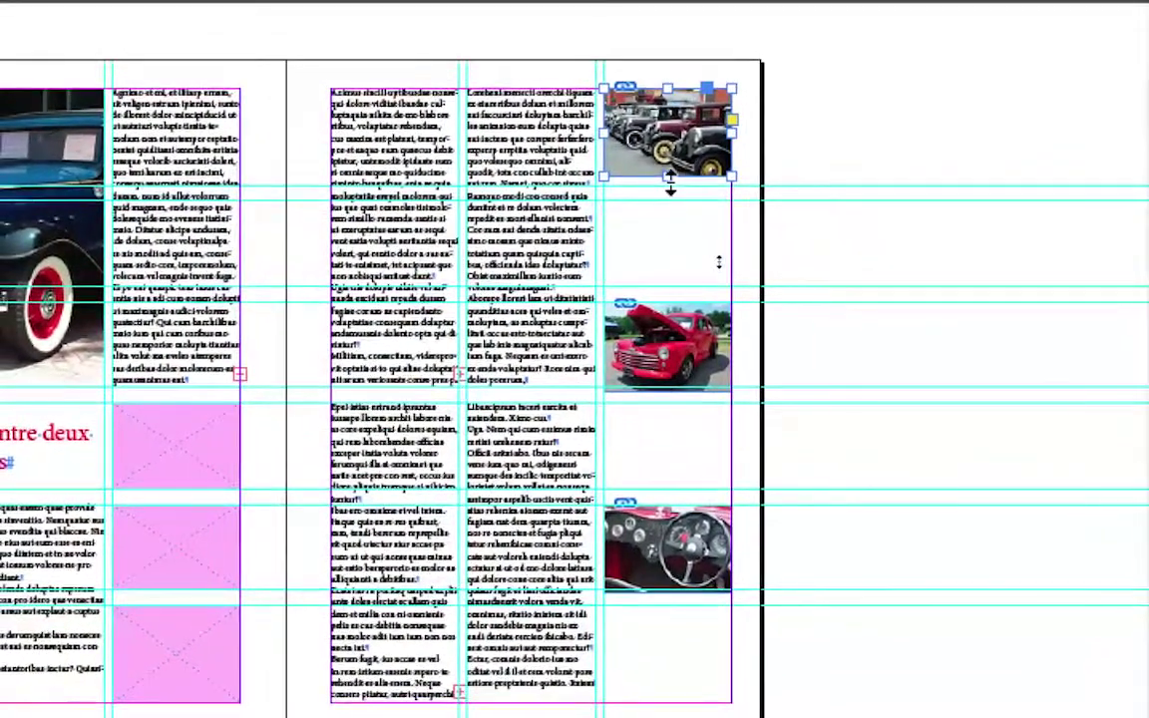
drag(670, 179, 653, 369)
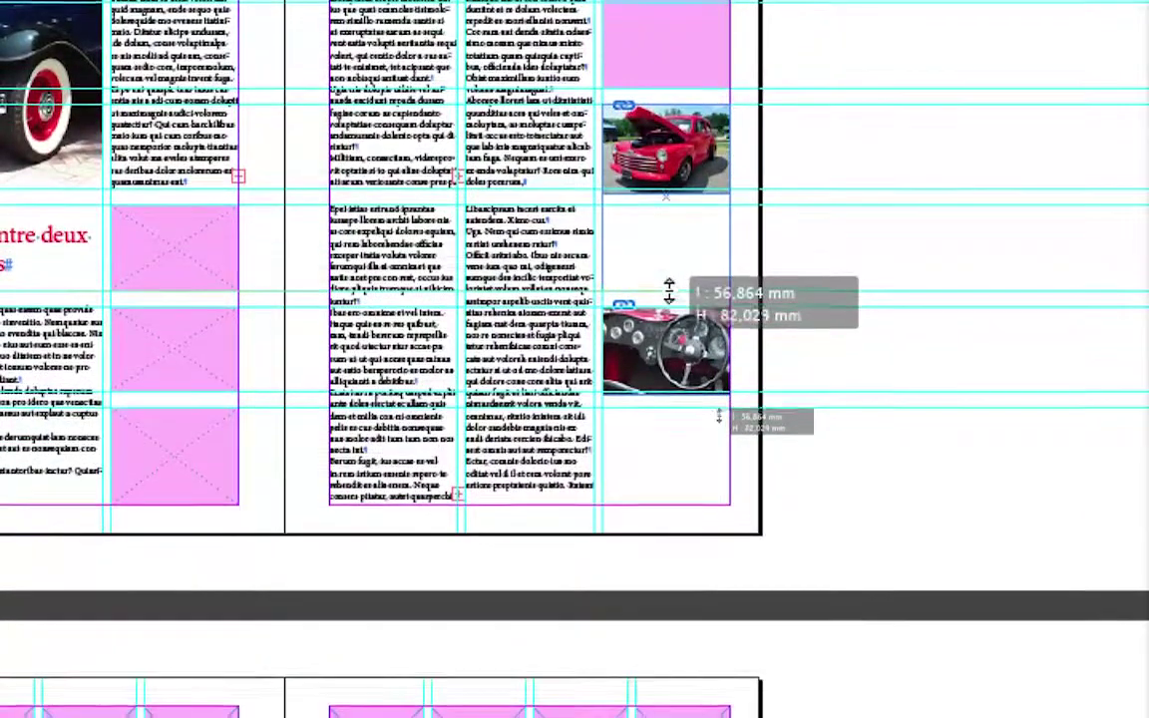
drag(668, 289, 670, 299)
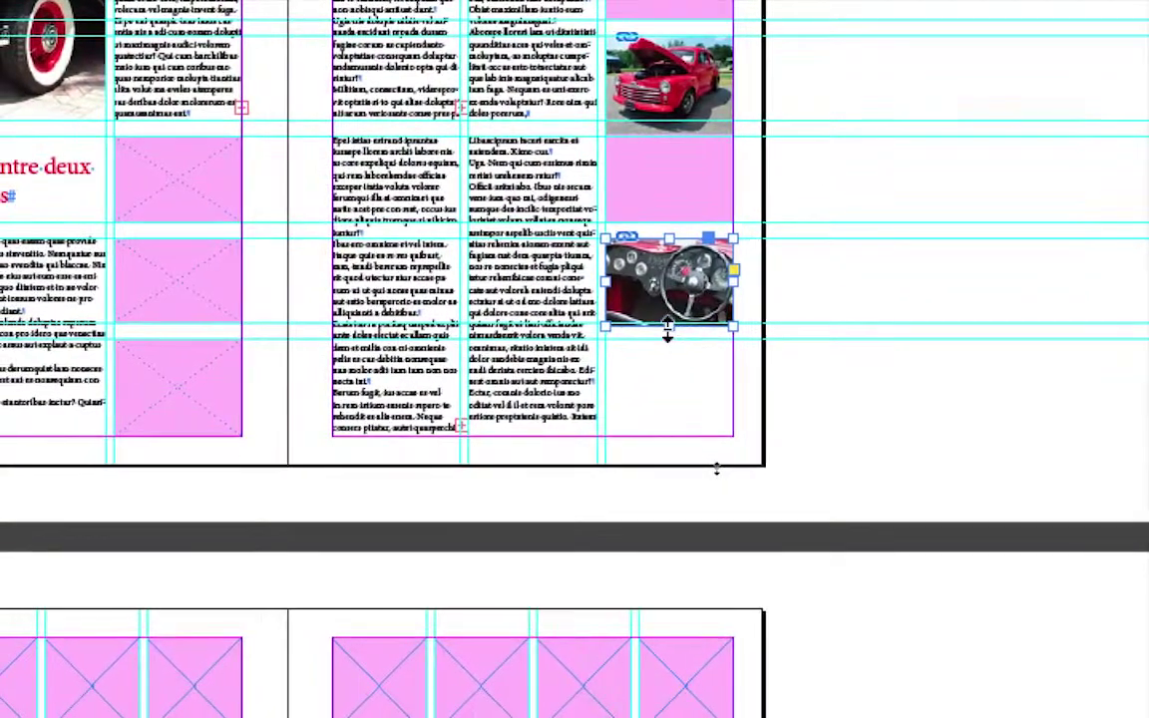
drag(667, 326, 667, 436)
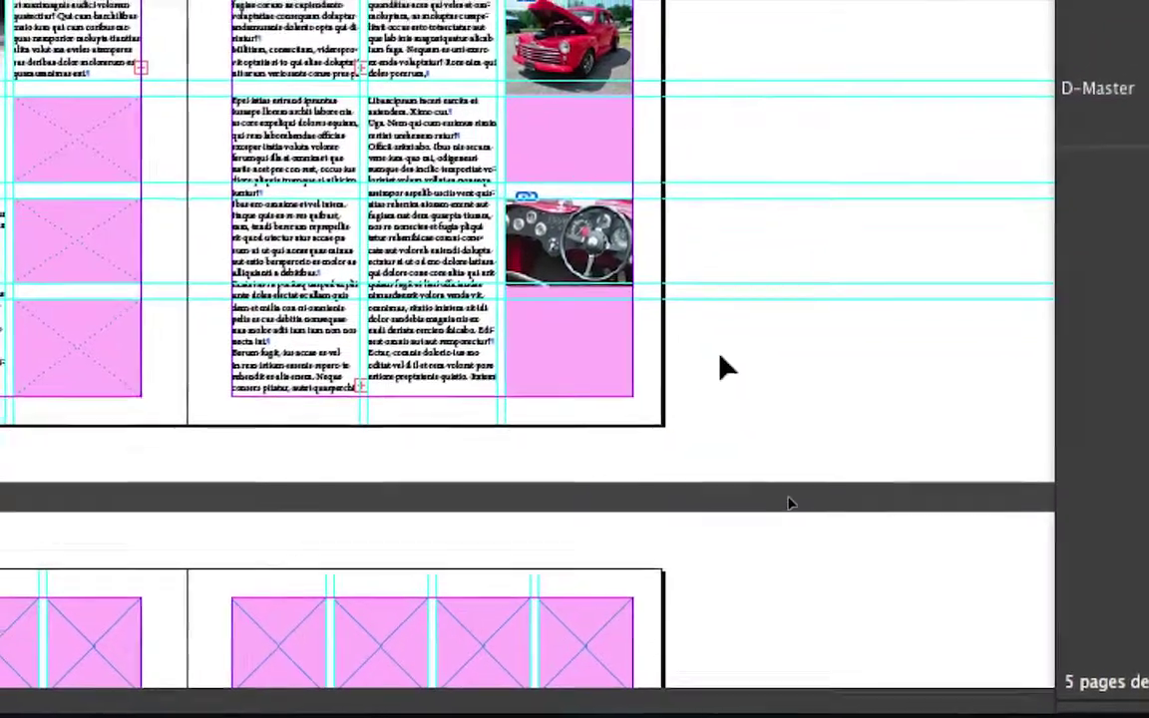
- Fill the three selected photo frames on page 3 proportionally with their images
scroll(647, 317, up, 5)
scroll(647, 317, left, 2)
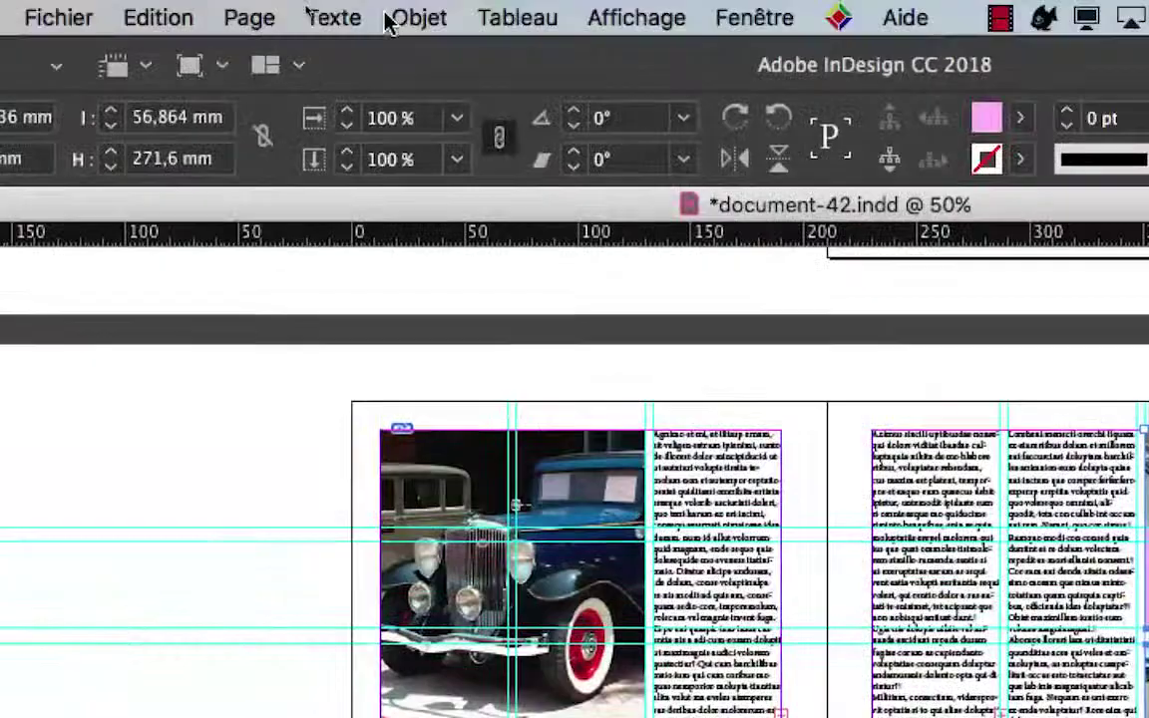
click(398, 18)
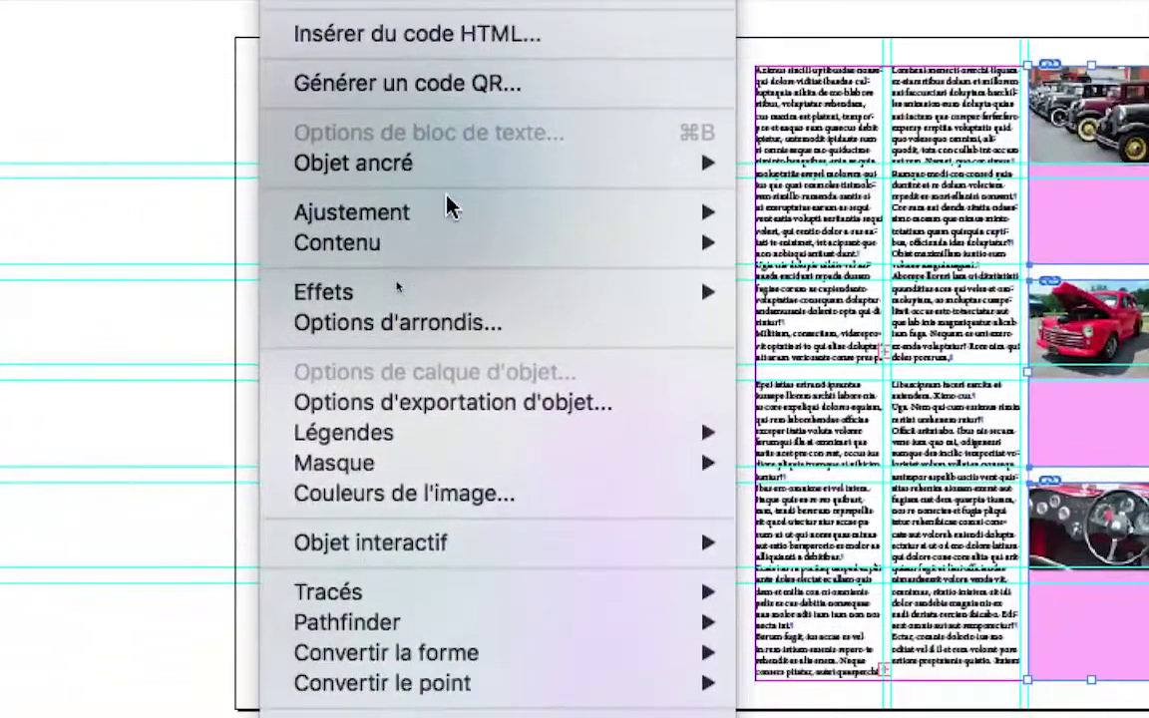
mouse_move(651, 291)
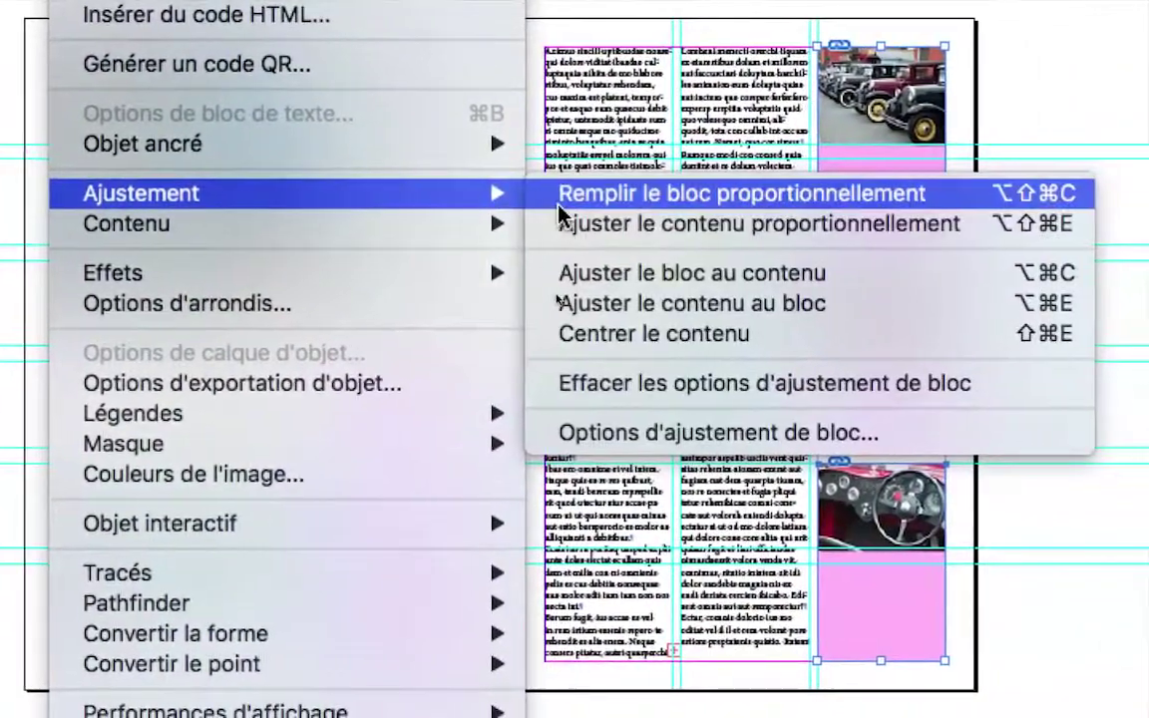
click(771, 299)
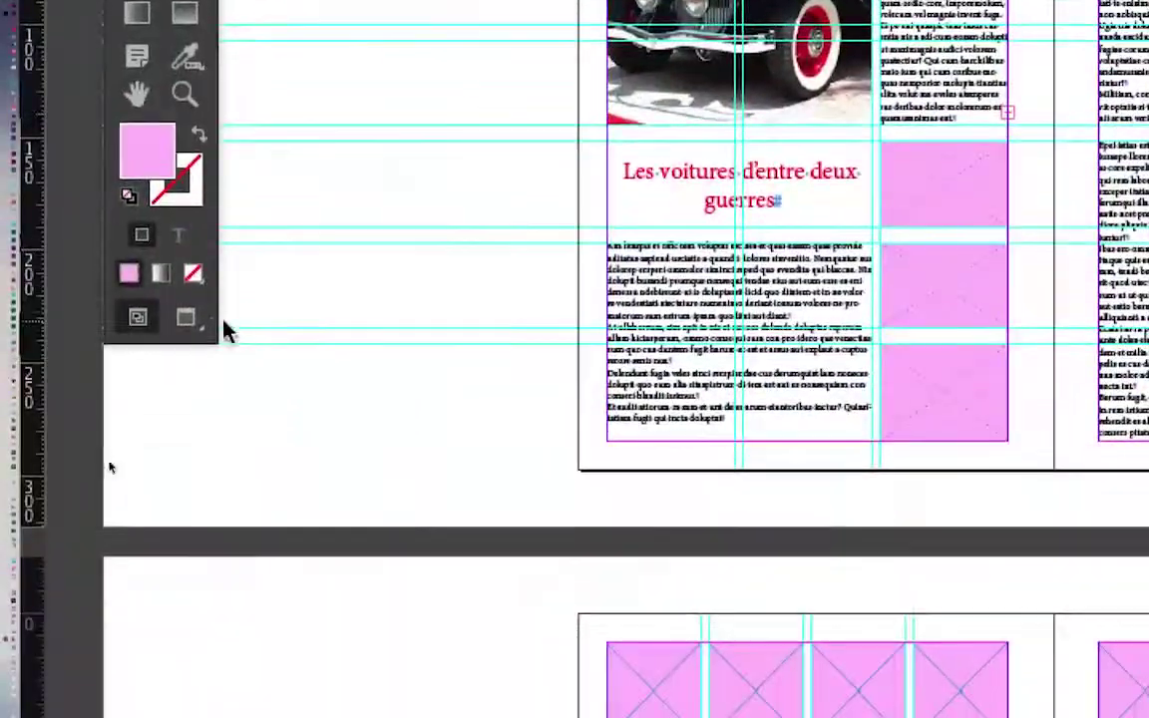
- Review the adjusted portrait spread 2-3 in Preview screen mode with nothing selected
key(w)
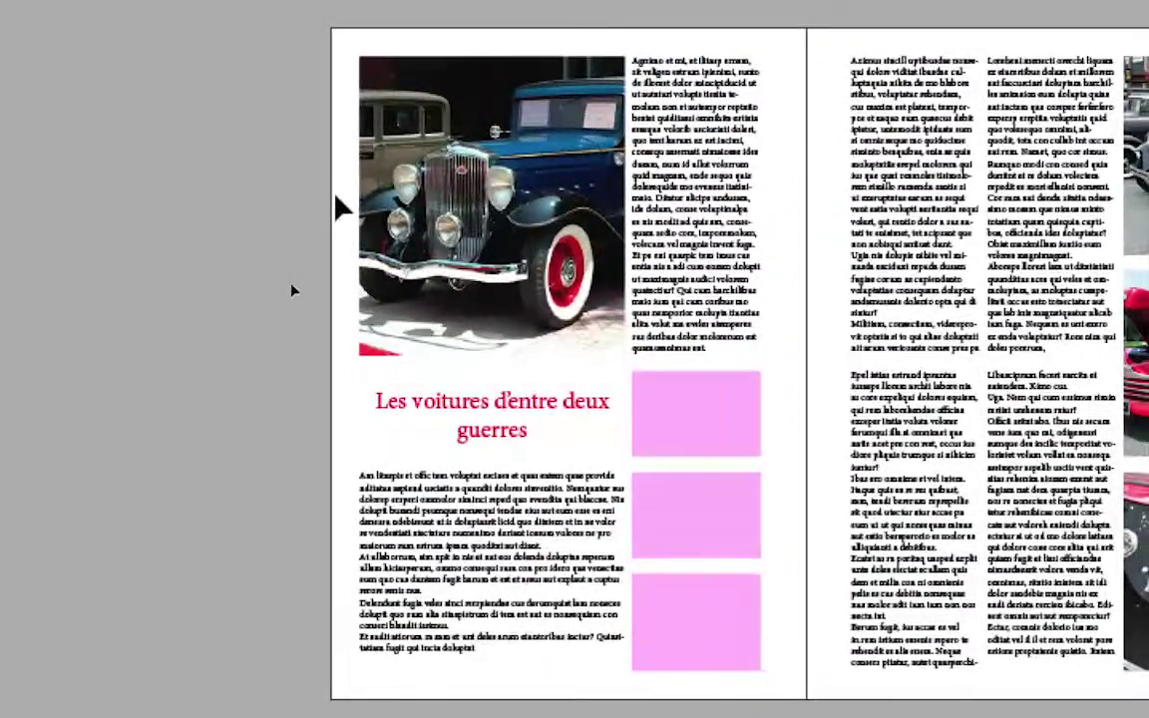
click(396, 169)
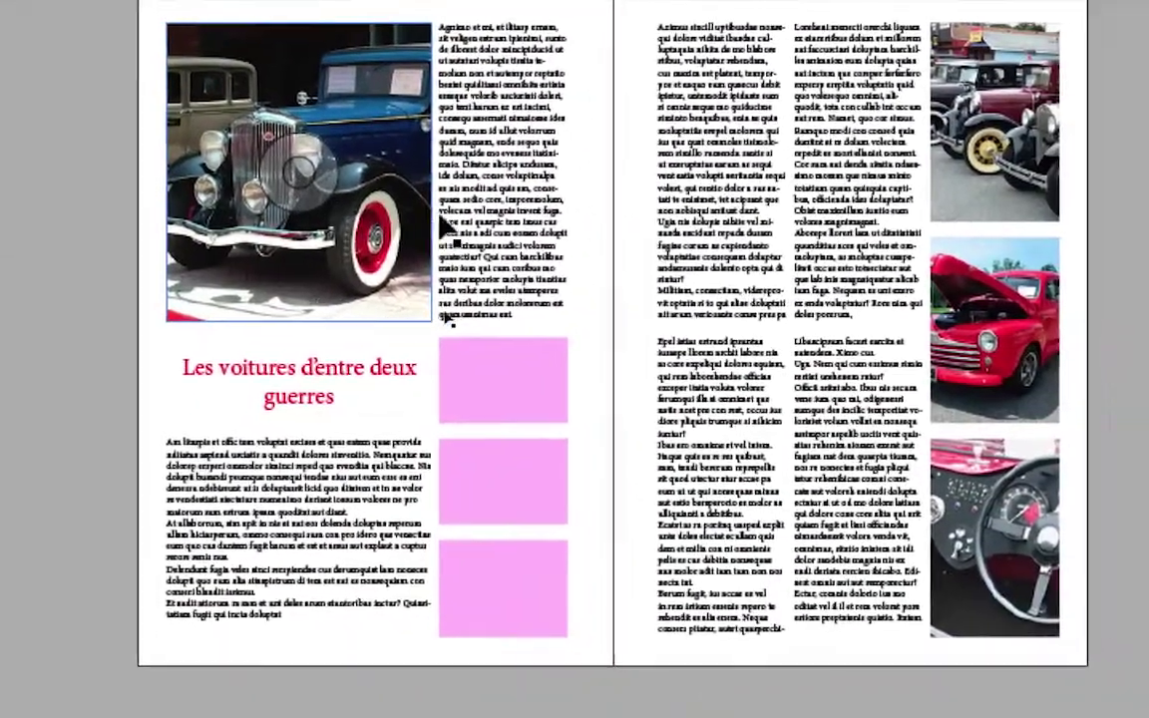
click(936, 271)
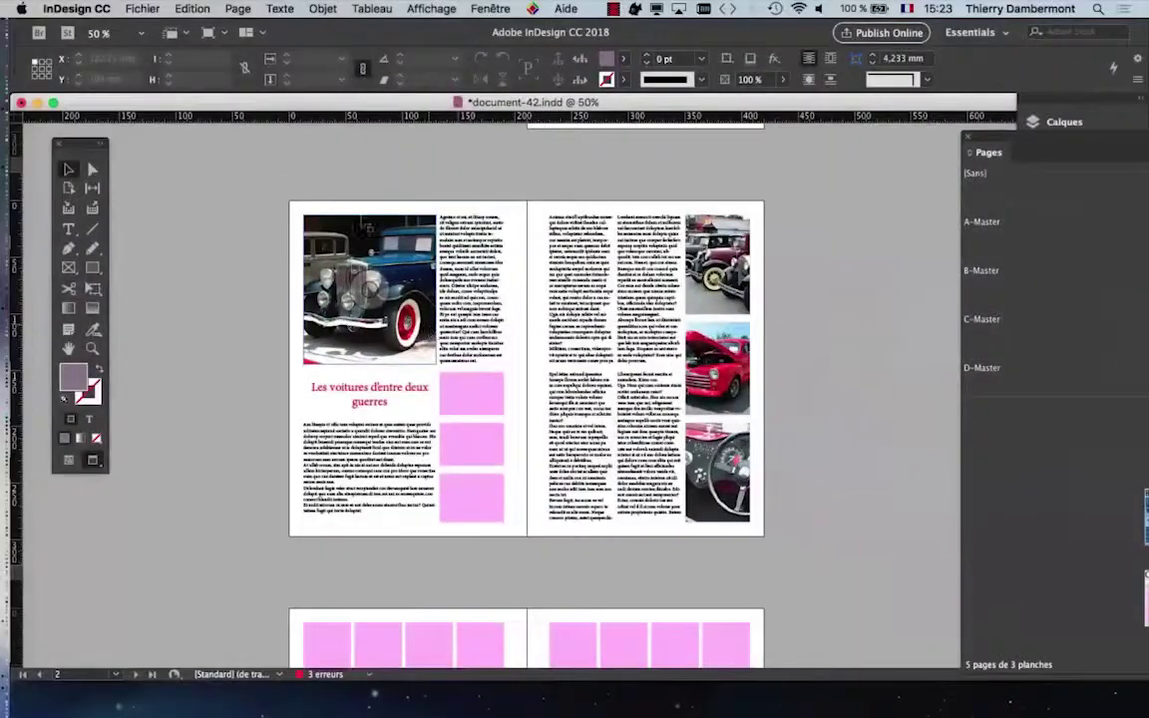
- Save the document under the new name document-43.indd in the document-40_Folder folder
click(143, 8)
click(218, 122)
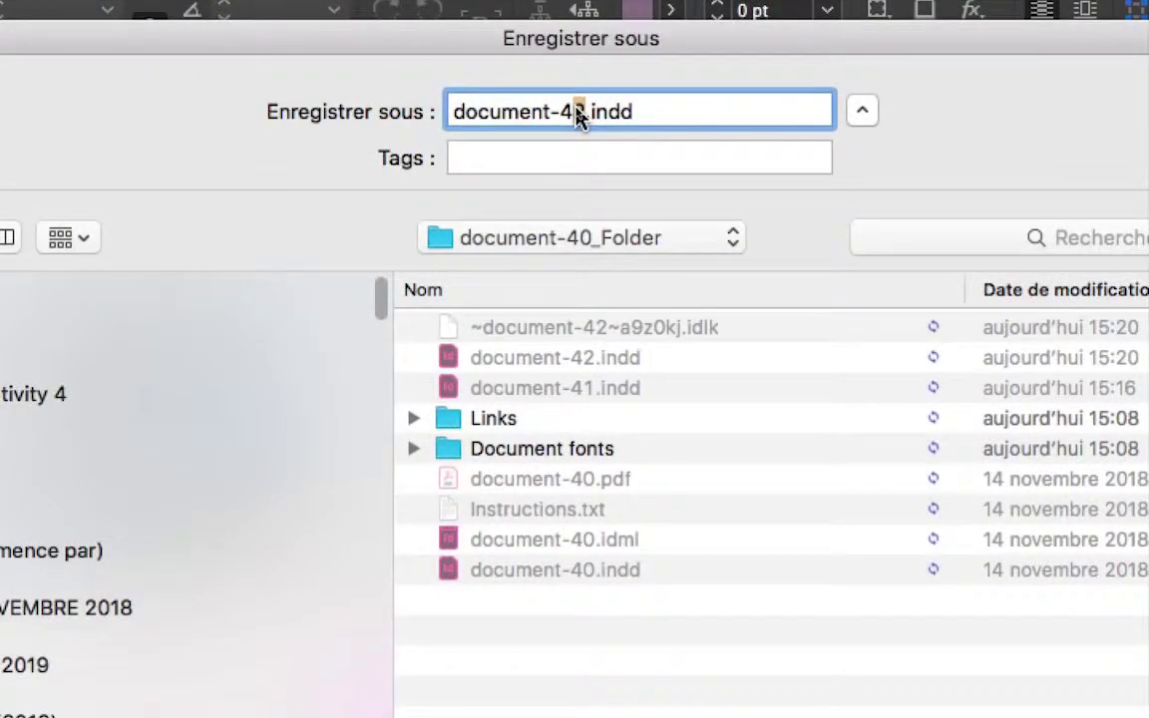
text(3)
key(Return)
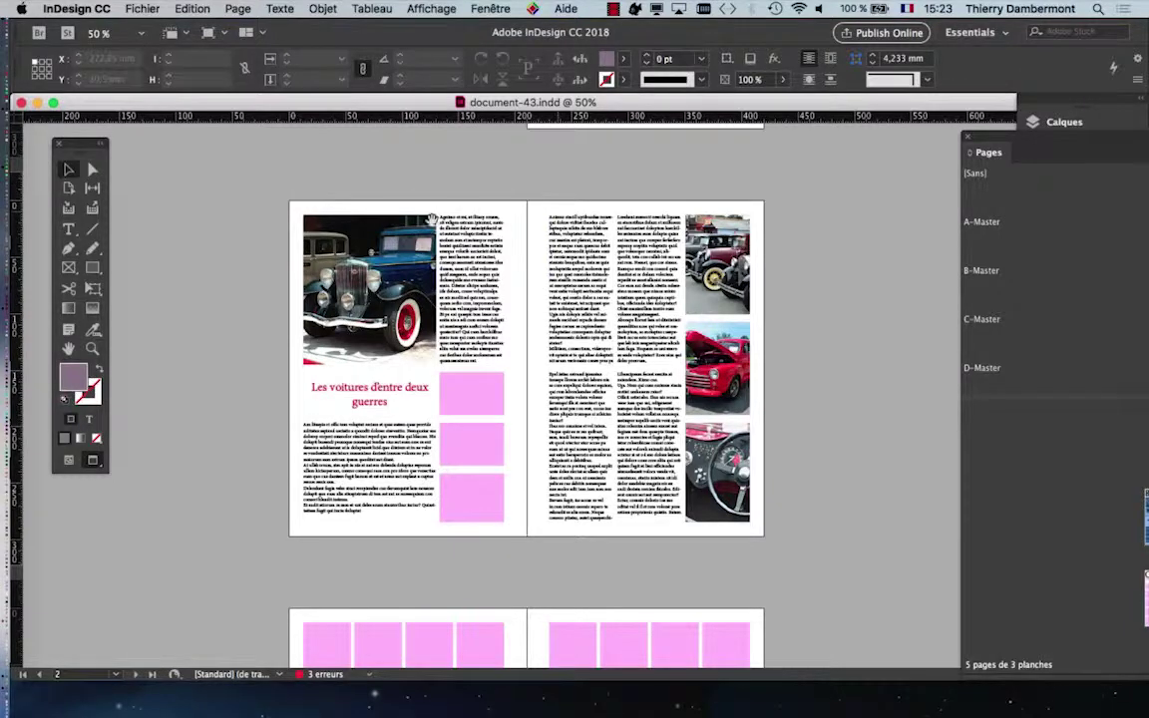
- Bring the full Pages panel into view and select both pages of the A-Master spread
scroll(431, 220, down, 2)
drag(1002, 141, 559, 138)
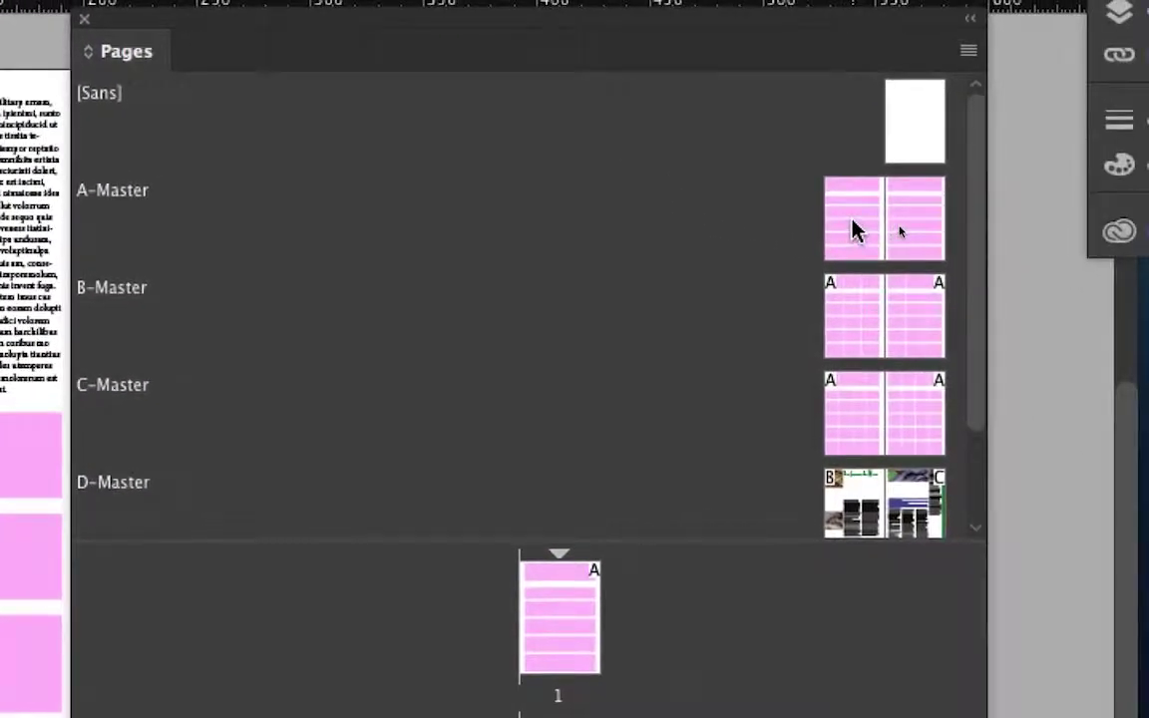
click(887, 224)
shift+click(876, 237)
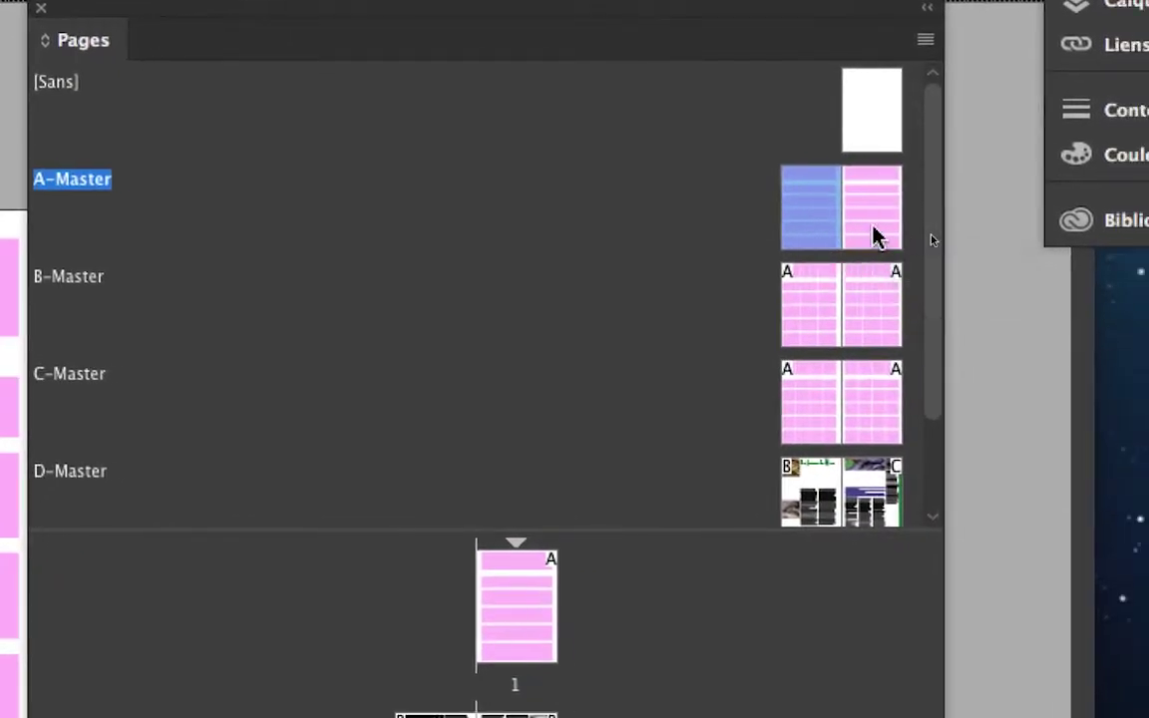
shift+click(903, 236)
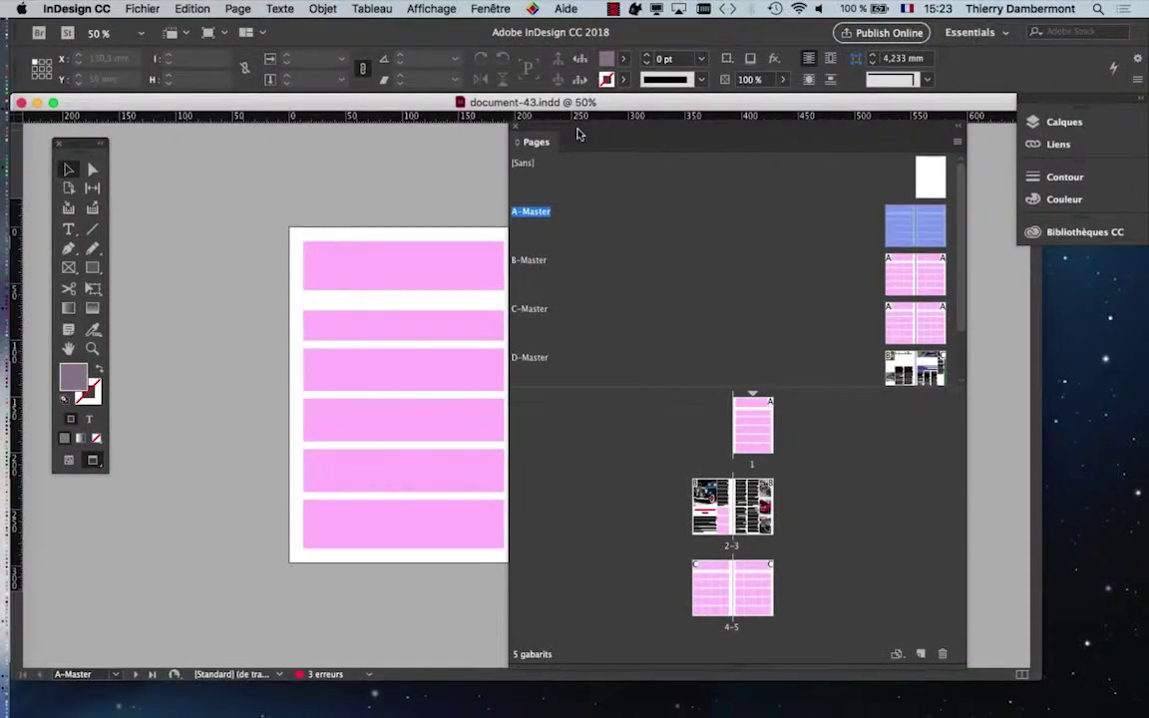
drag(578, 134, 467, 123)
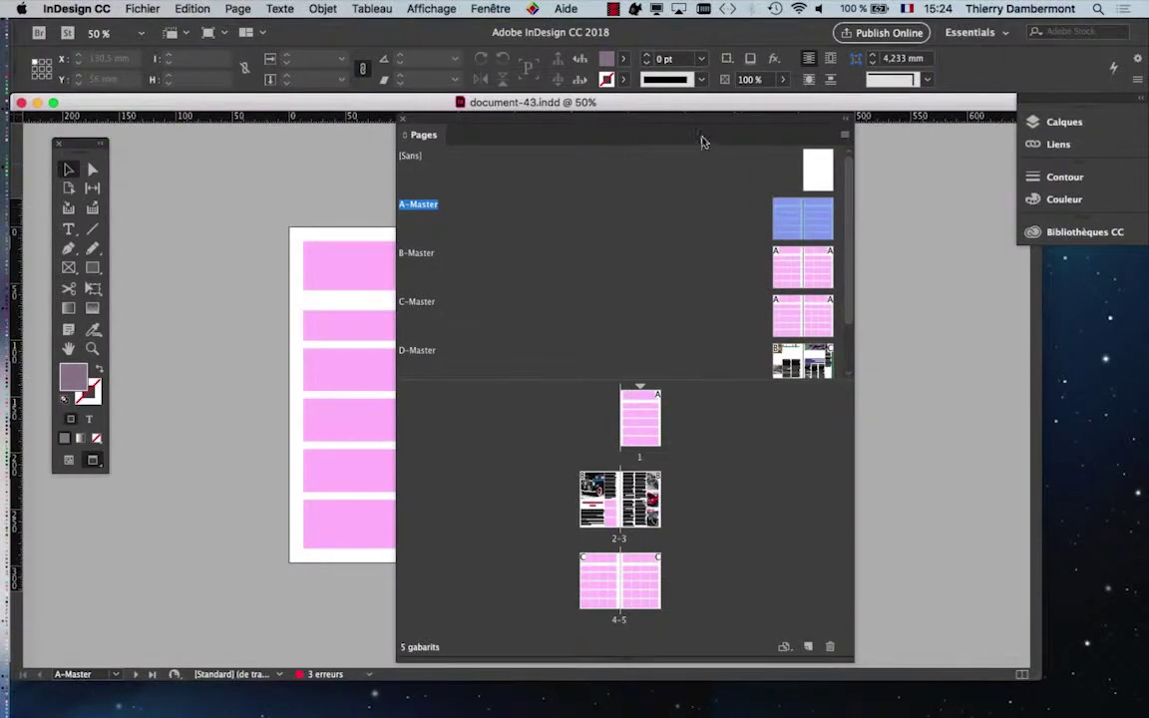
drag(716, 125, 987, 152)
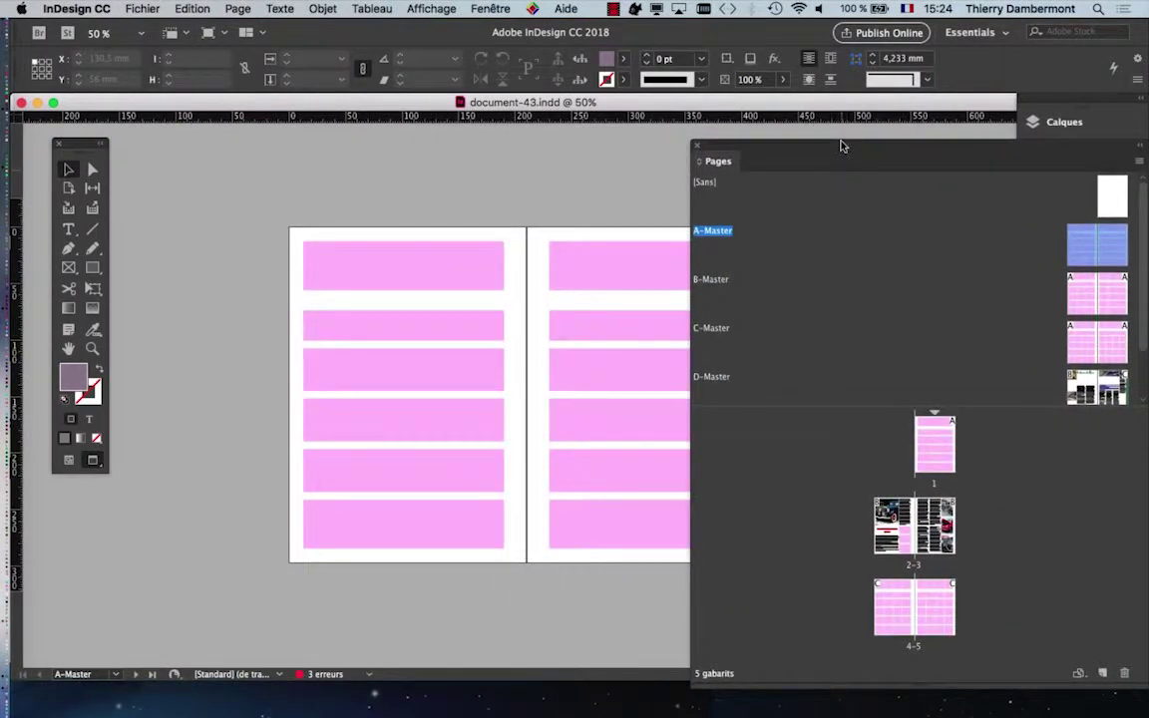
- Set the Pages panel to show the document pages horizontally
drag(841, 149, 450, 78)
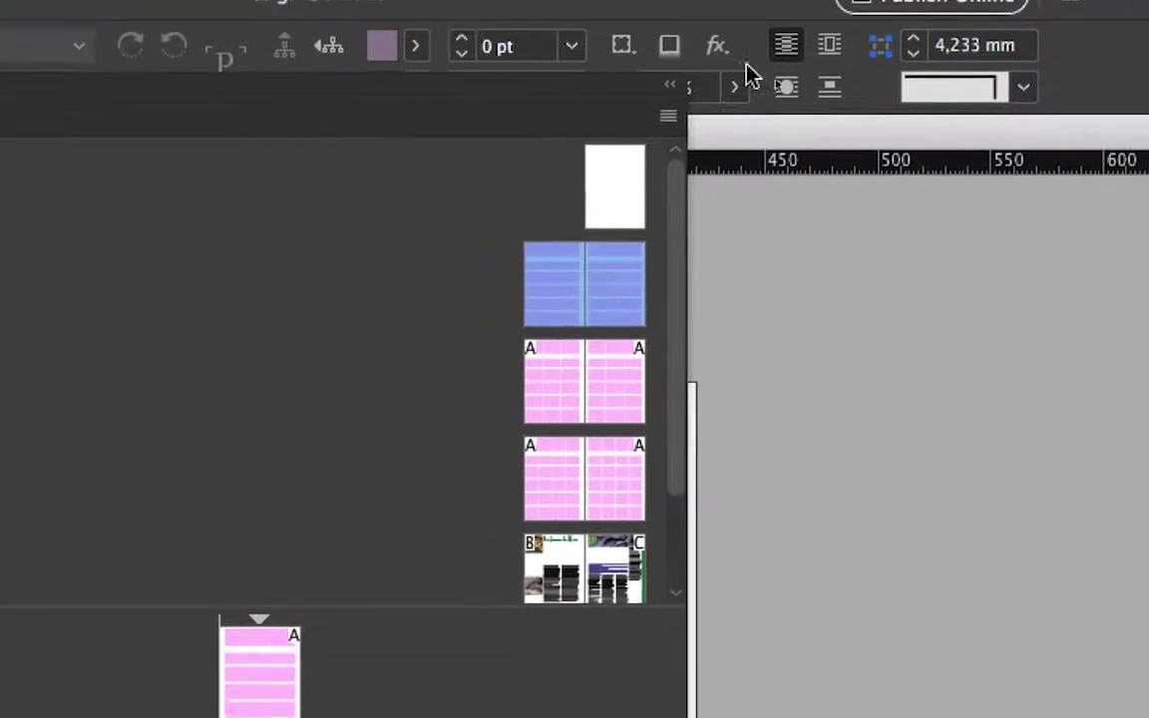
click(668, 116)
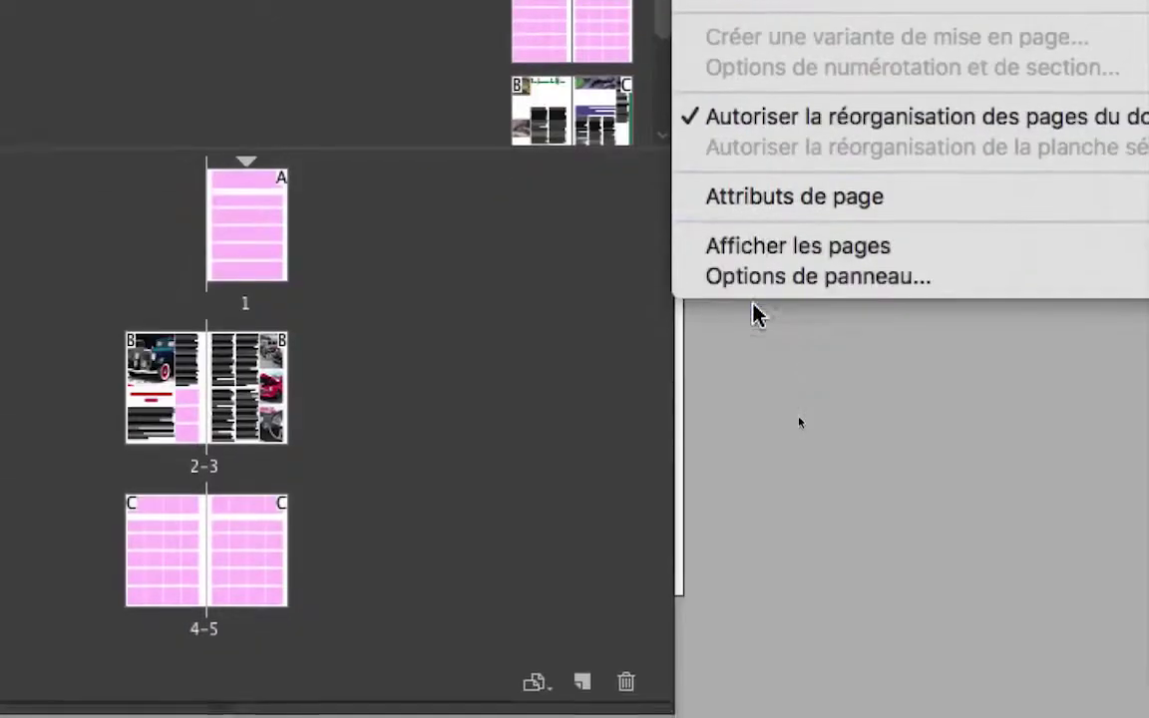
mouse_move(764, 322)
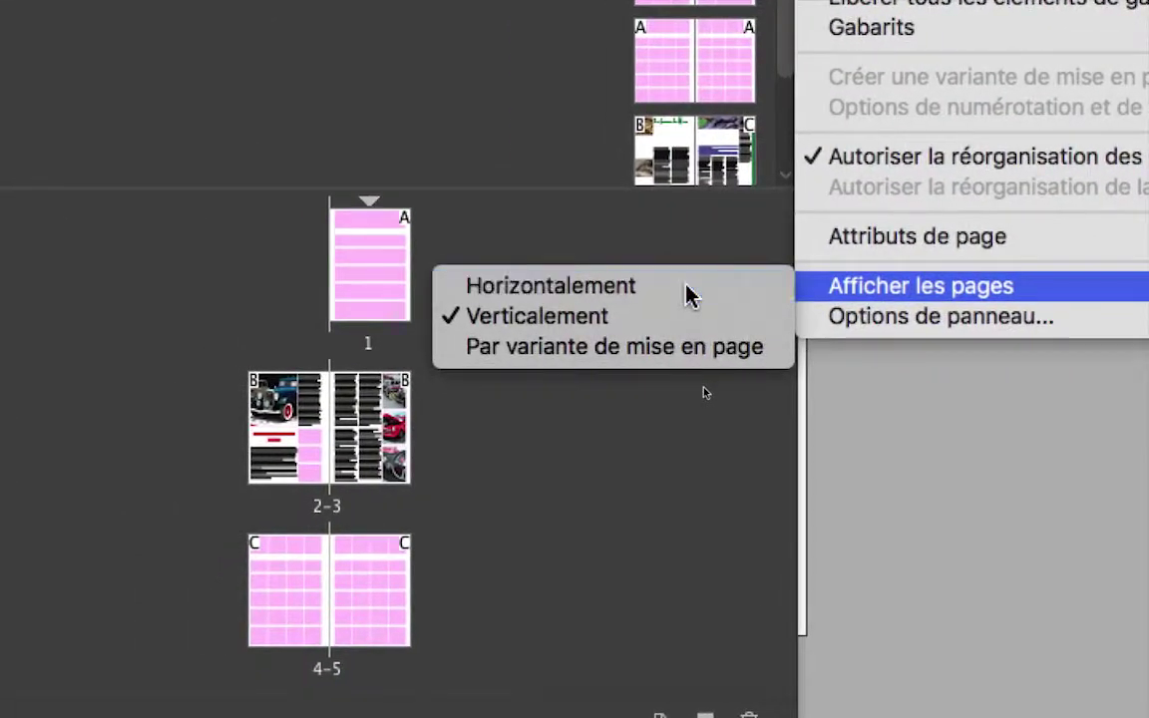
click(690, 292)
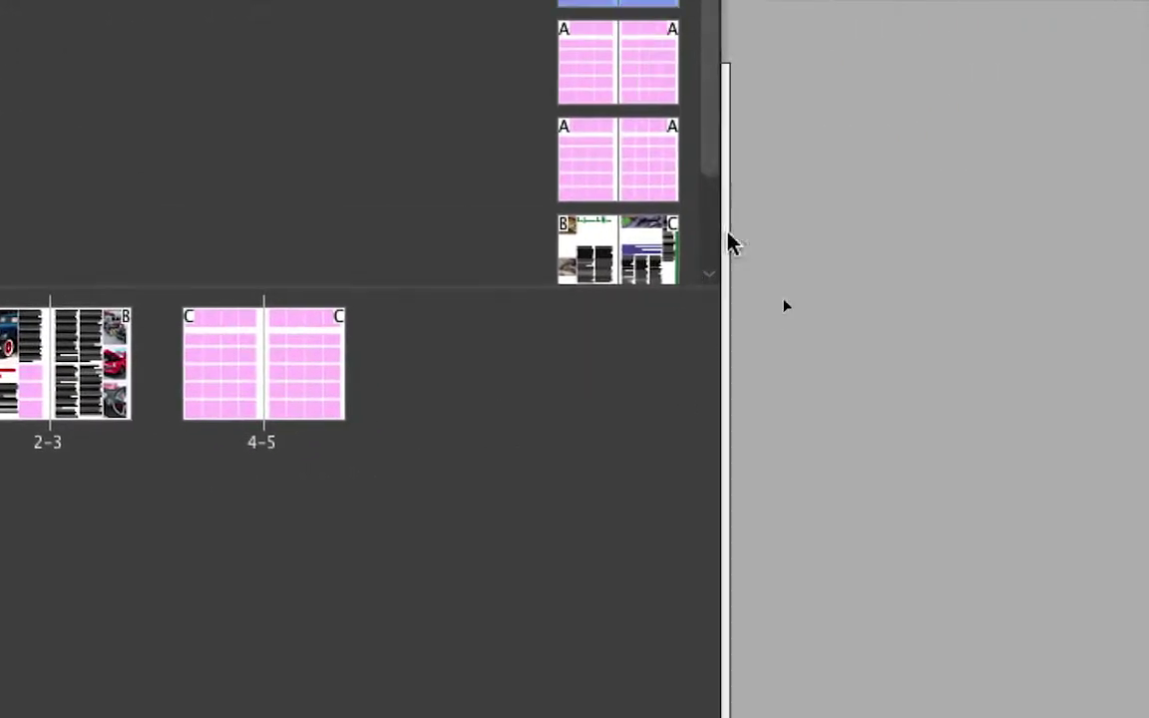
- Set the page thumbnail size to Jumbo in the Pages panel options
click(715, 90)
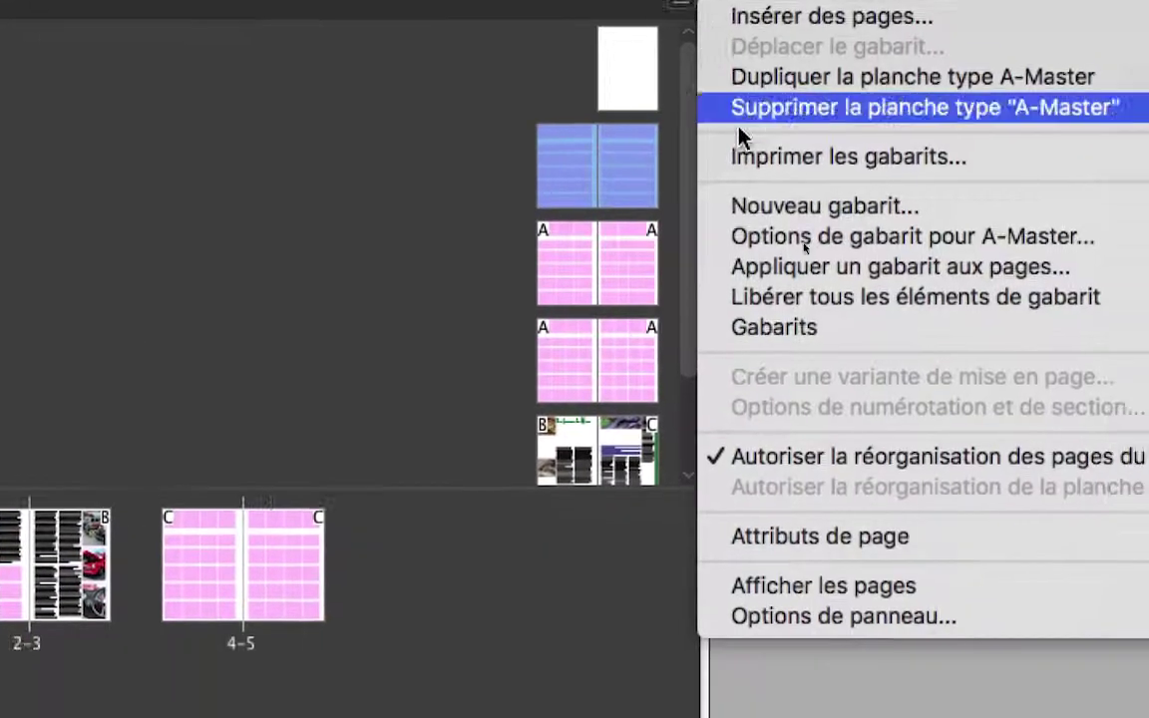
mouse_move(768, 277)
click(773, 340)
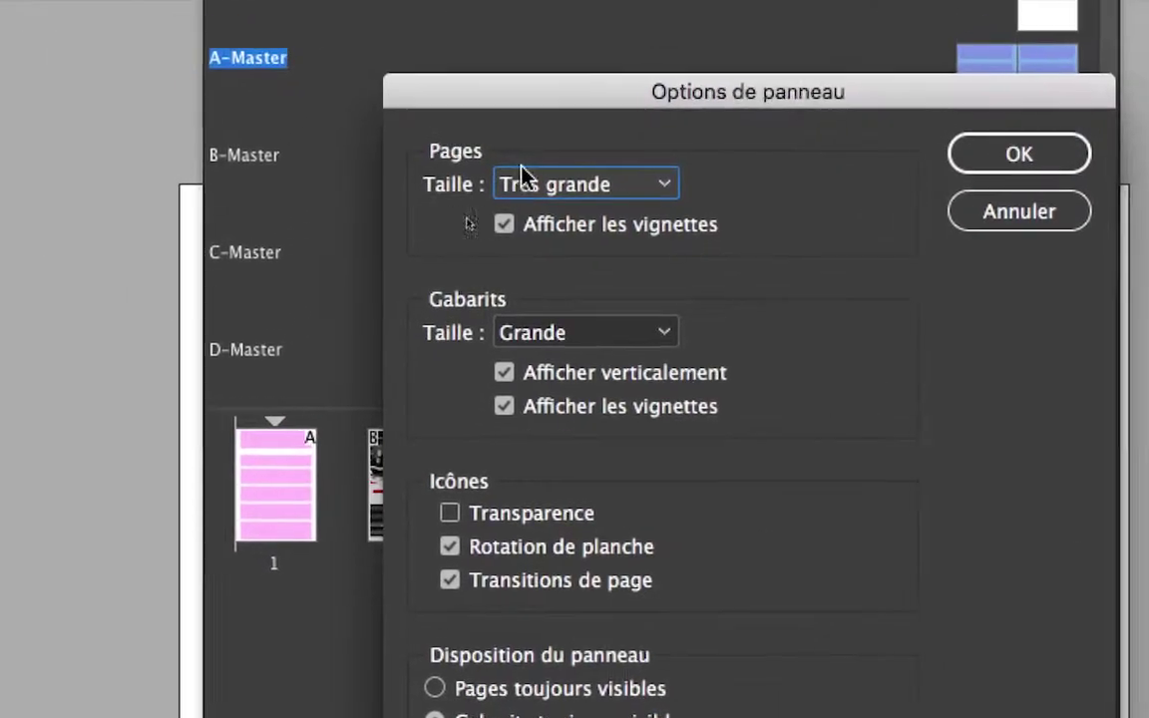
click(538, 180)
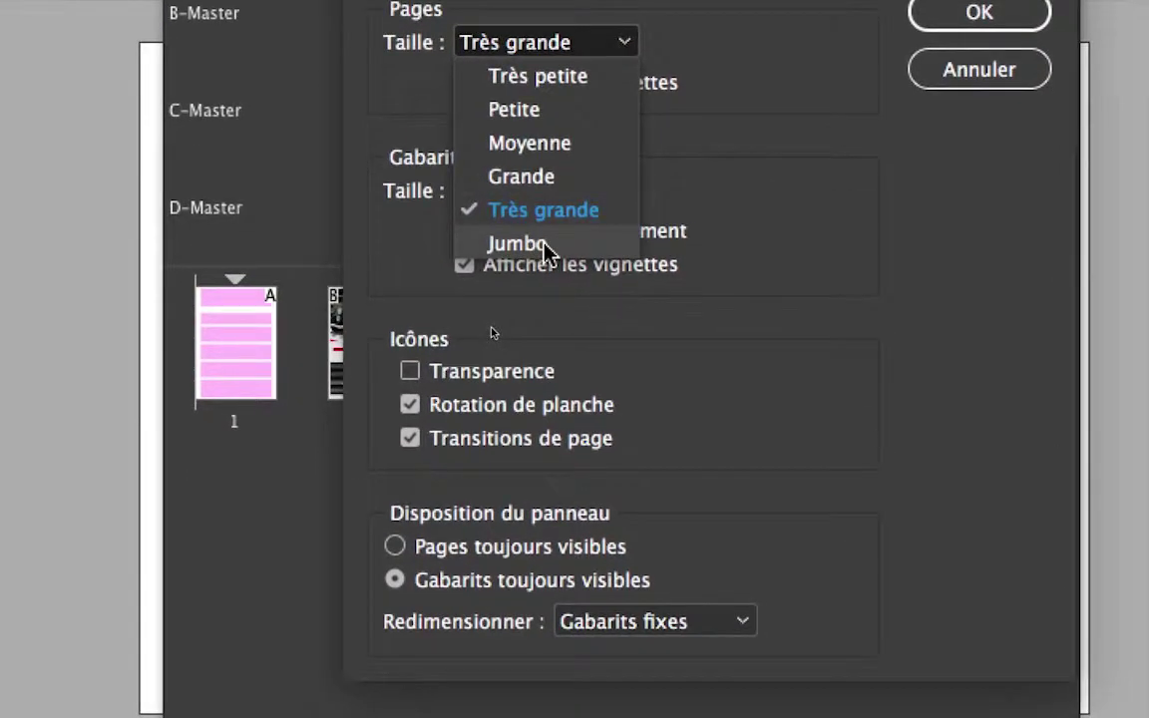
click(543, 246)
click(937, 18)
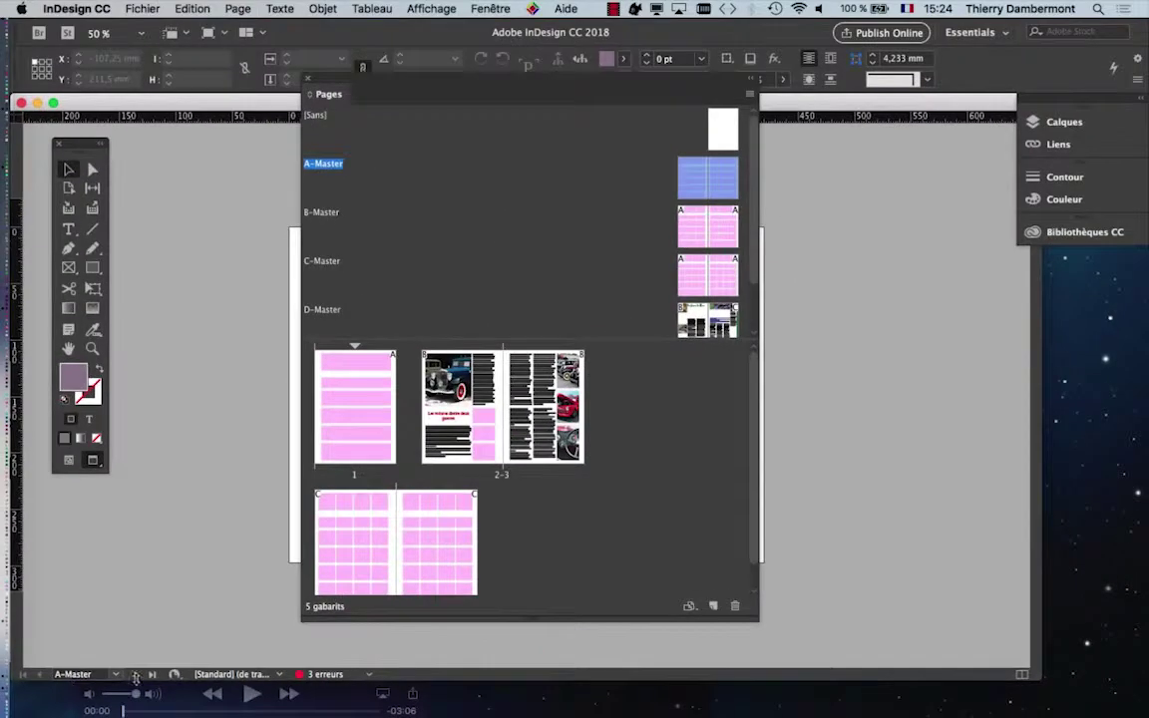
- Equalize A-Master's margins at 12.7 mm on all sides, leave them unlinked and turn off the preview
drag(443, 82, 776, 92)
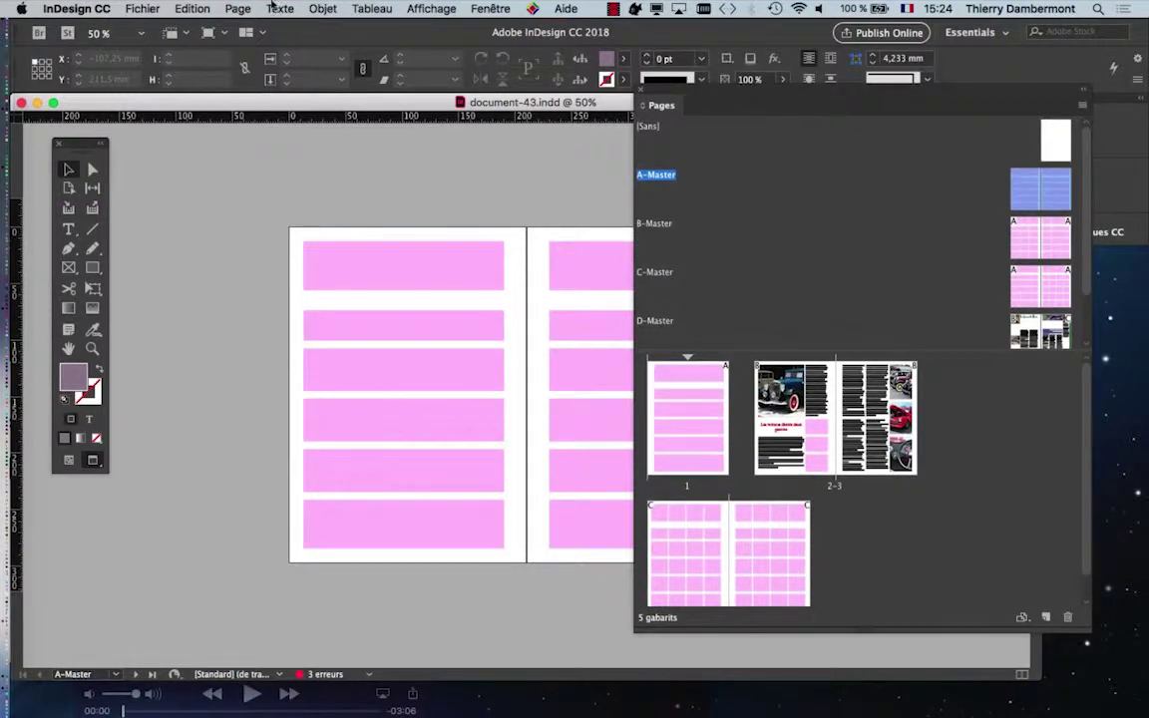
click(235, 8)
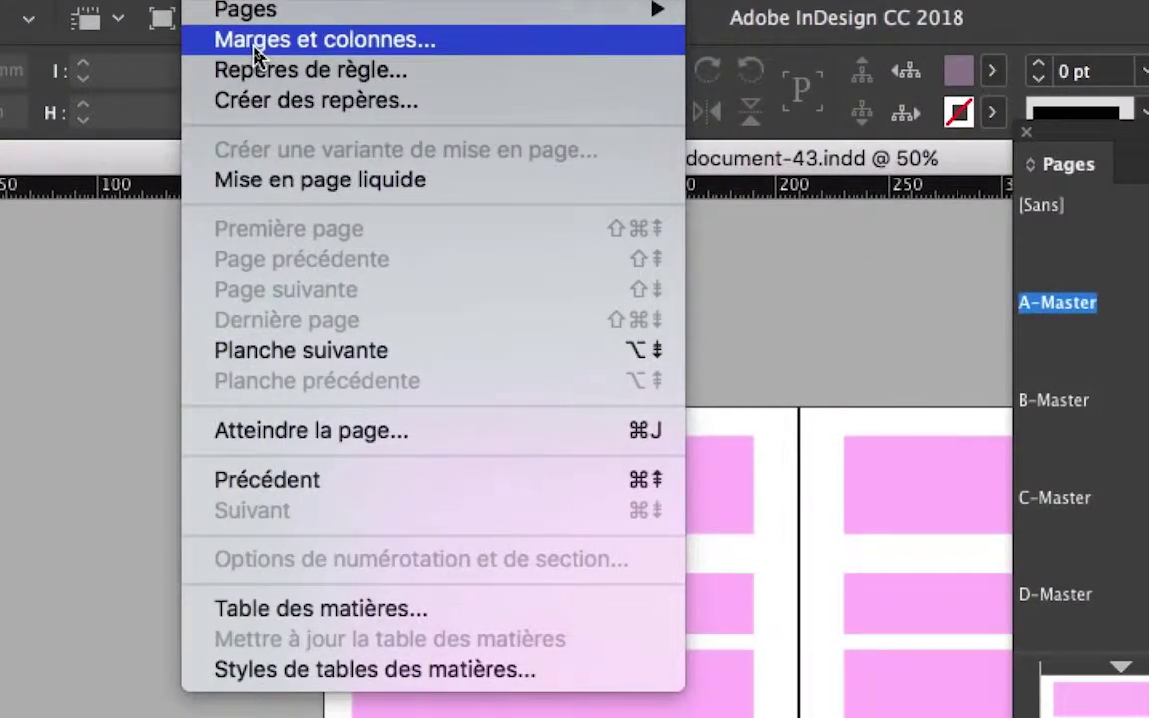
click(255, 44)
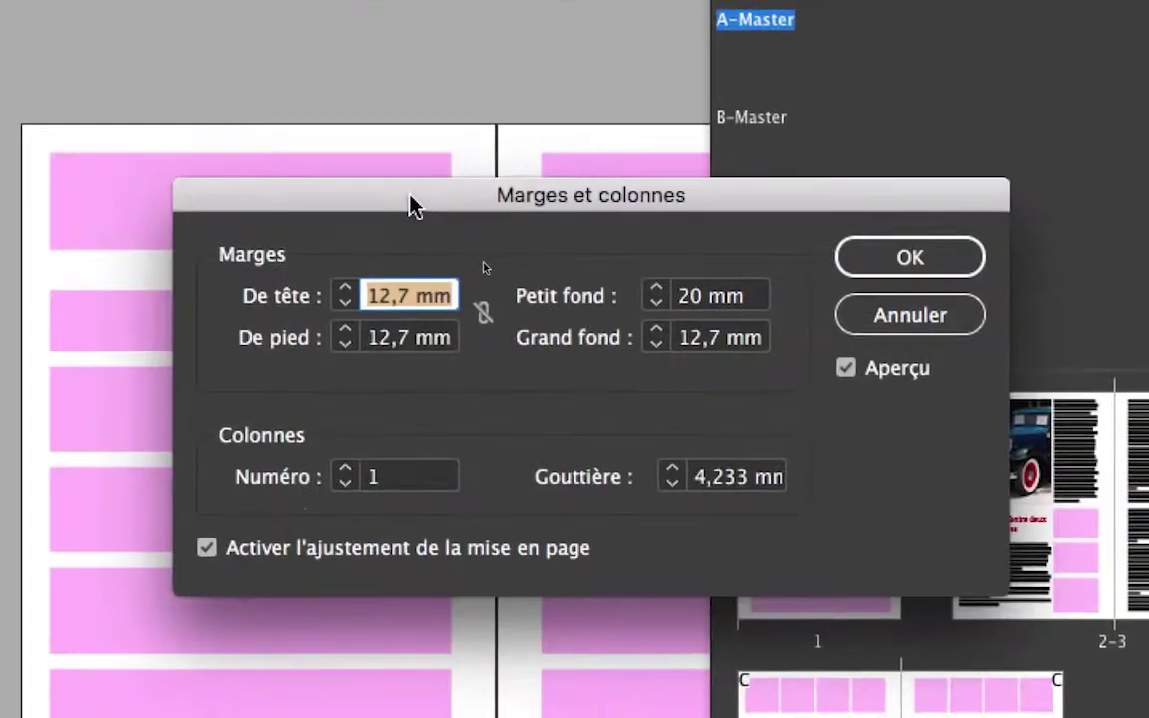
drag(712, 481, 257, 214)
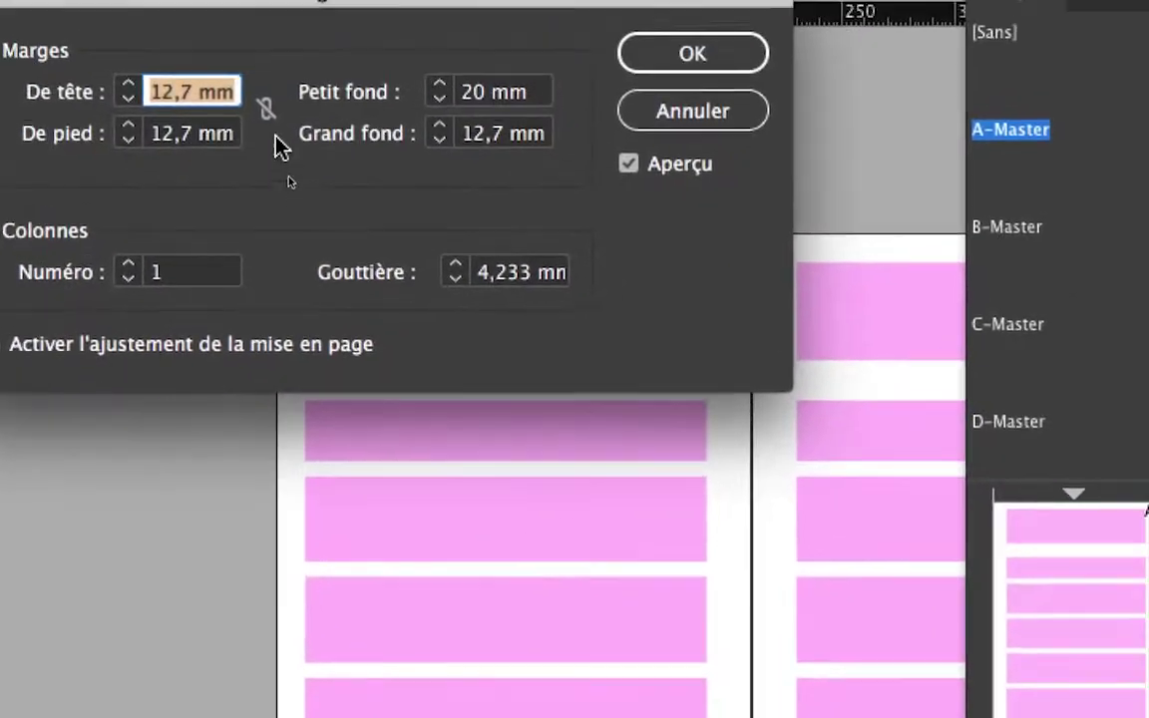
click(266, 109)
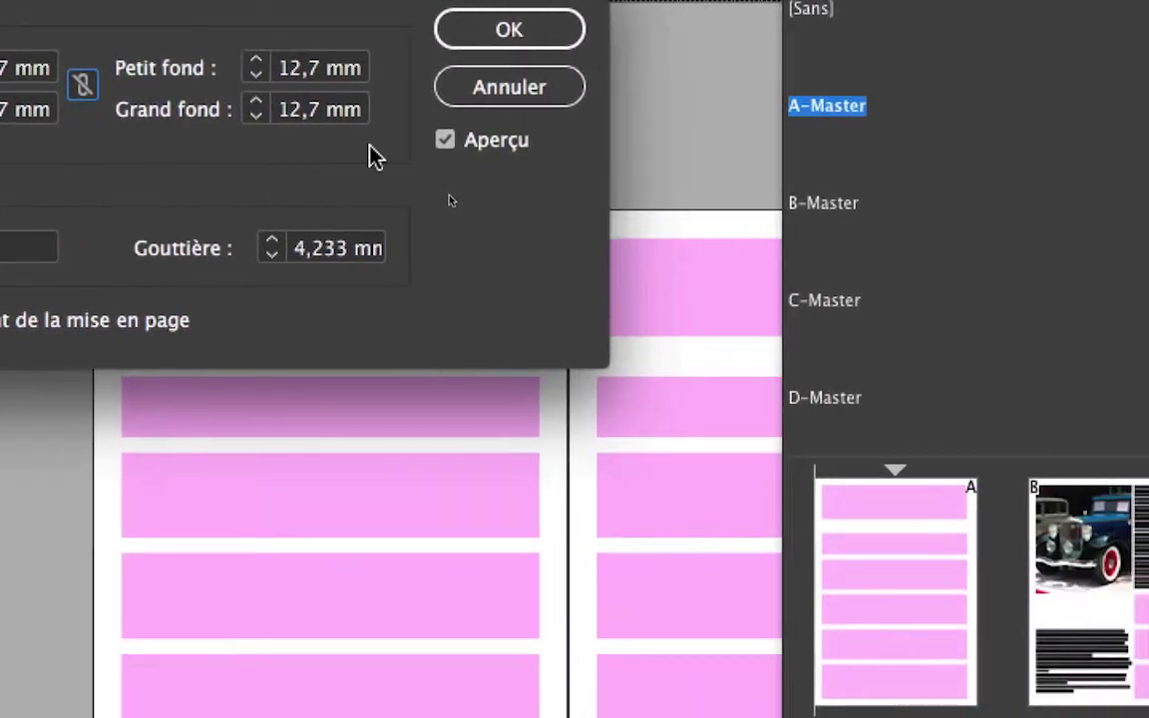
click(445, 139)
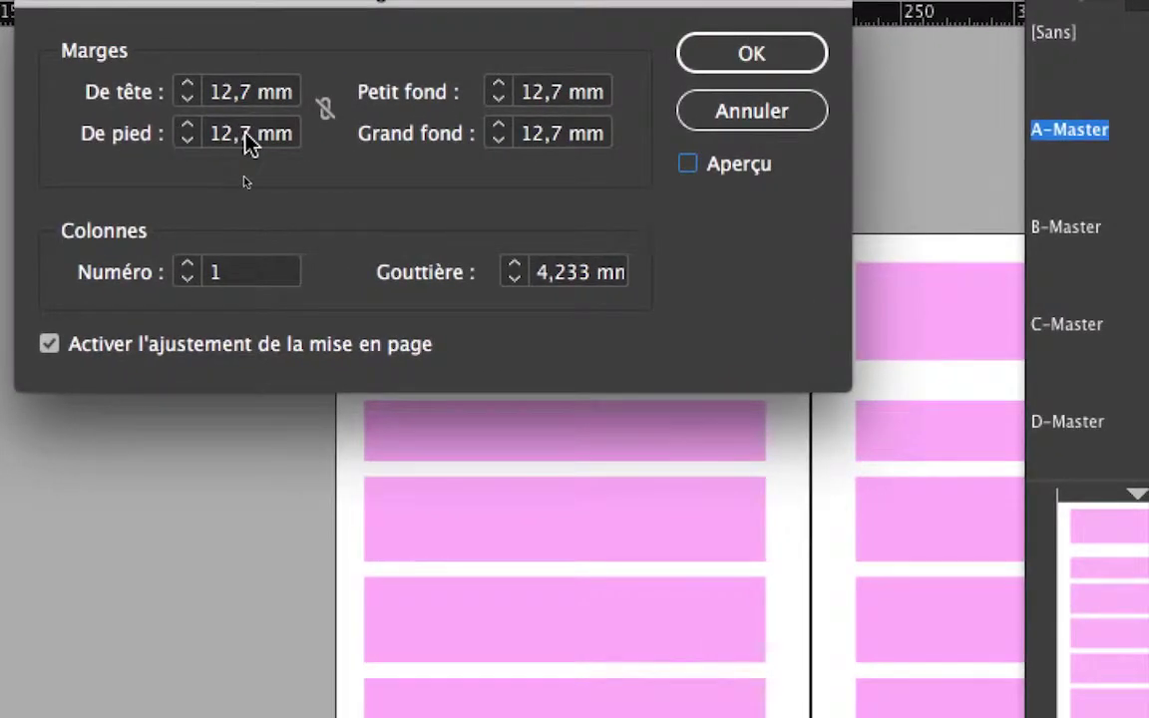
- Try A-Master margins of 20 mm at the head, 40 mm at the foot and 15 mm inside and outside
drag(86, 133, 56, 133)
drag(239, 140, 226, 140)
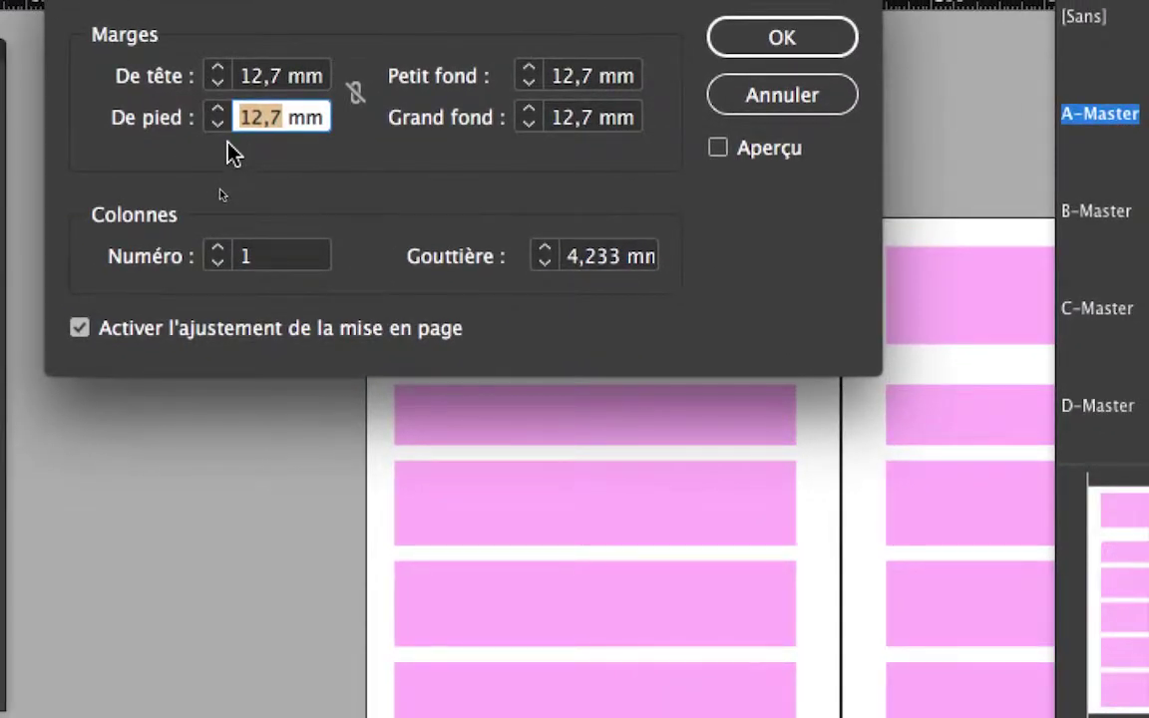
text(40)
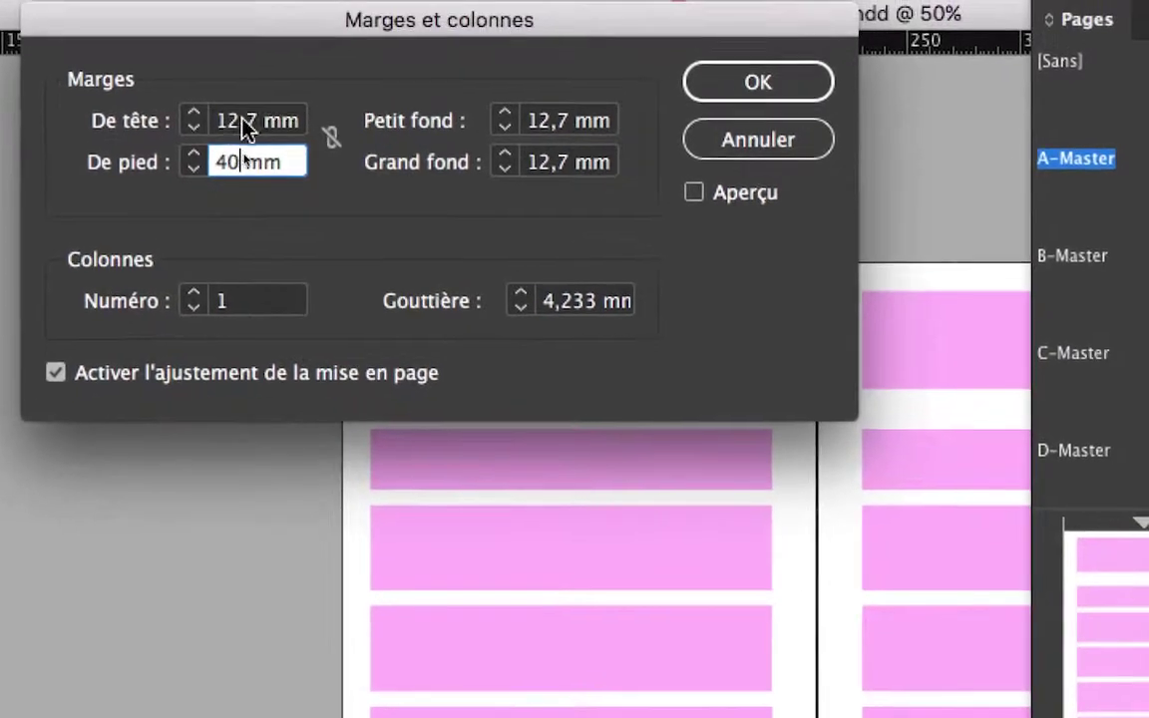
drag(269, 75, 240, 74)
text(20)
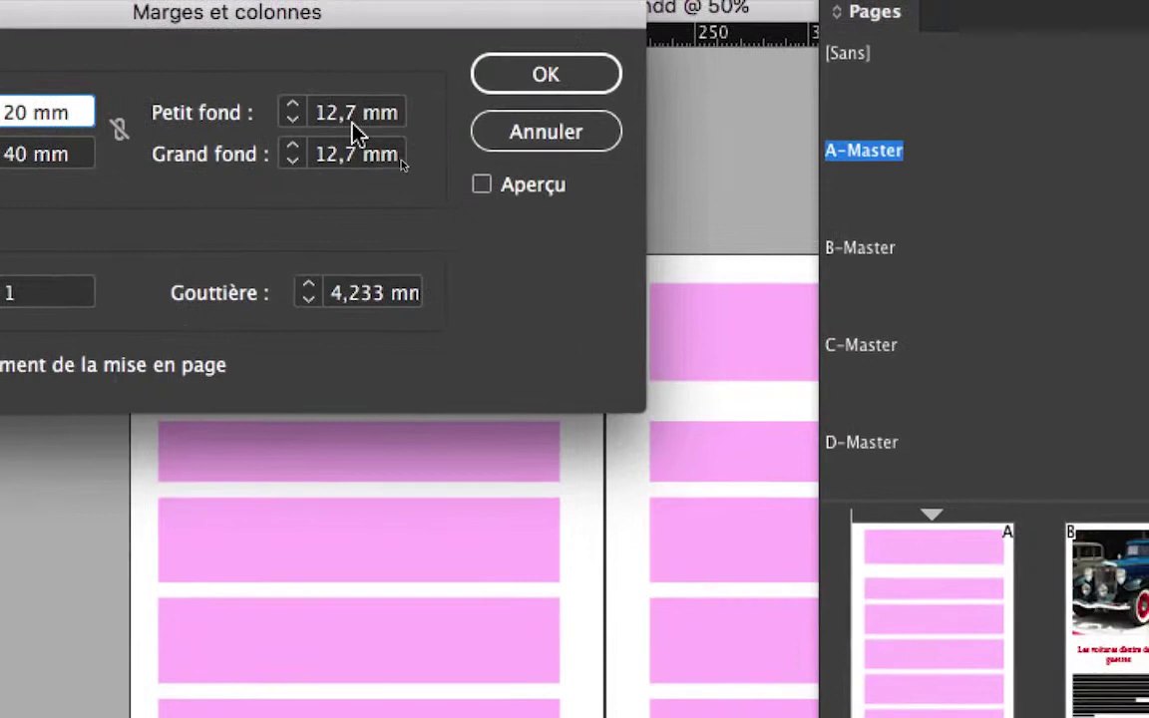
drag(585, 121, 541, 127)
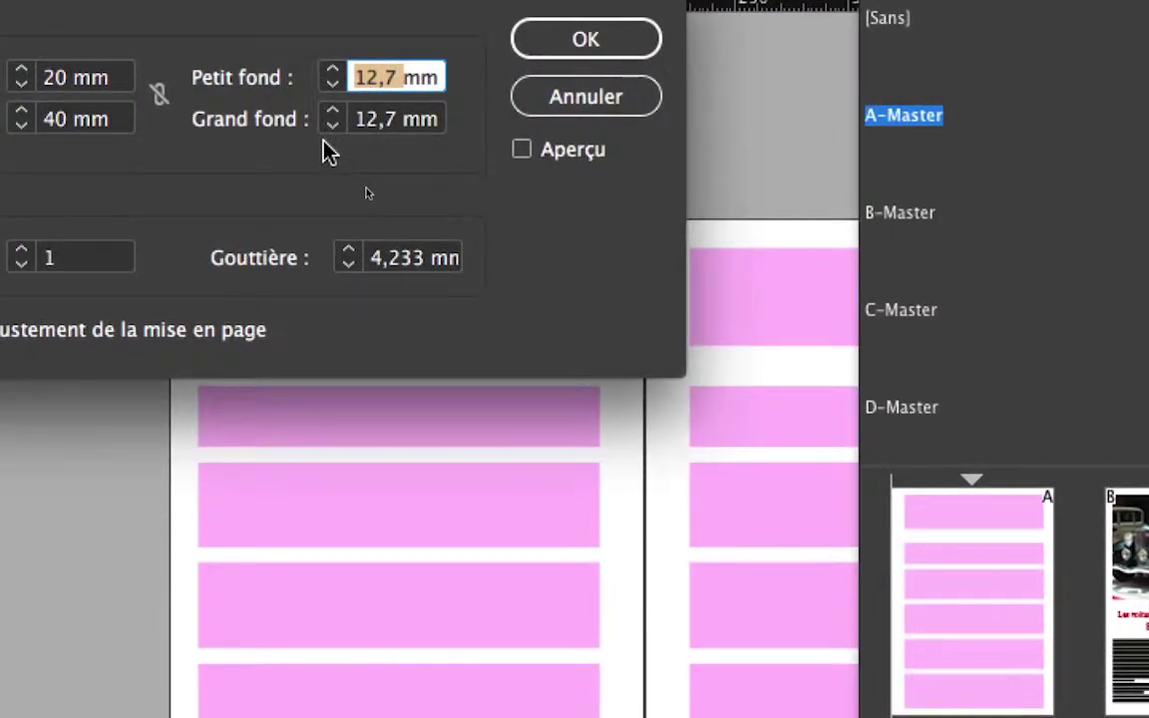
text(15)
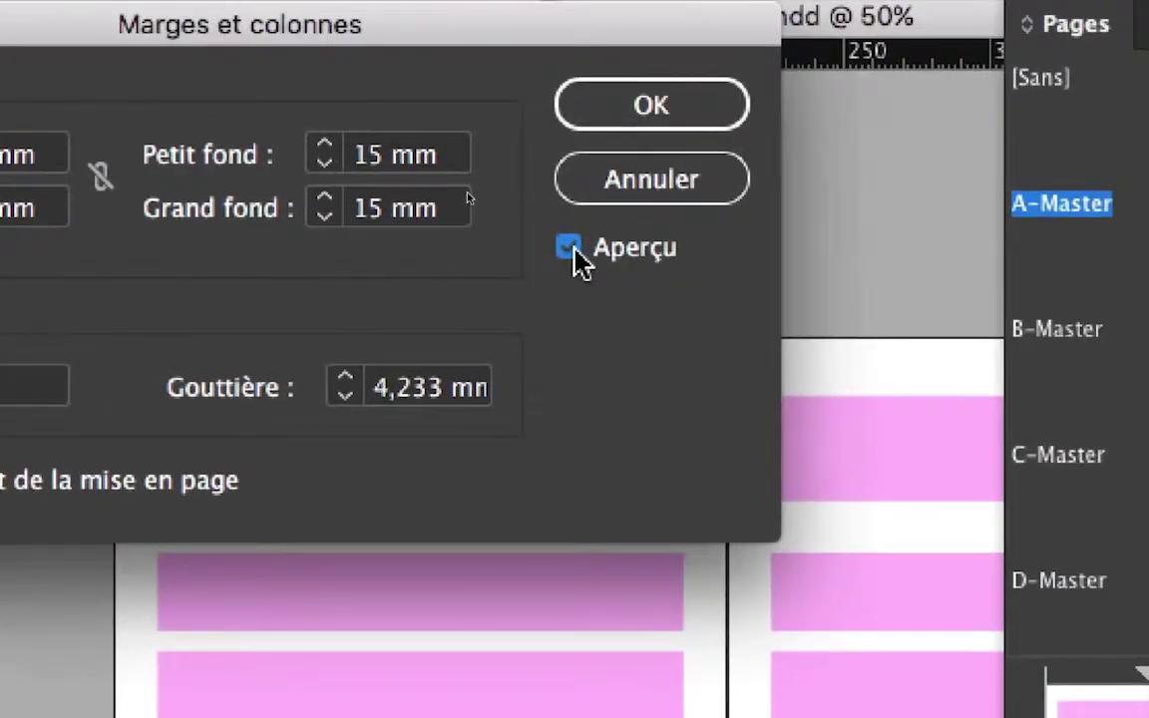
click(574, 249)
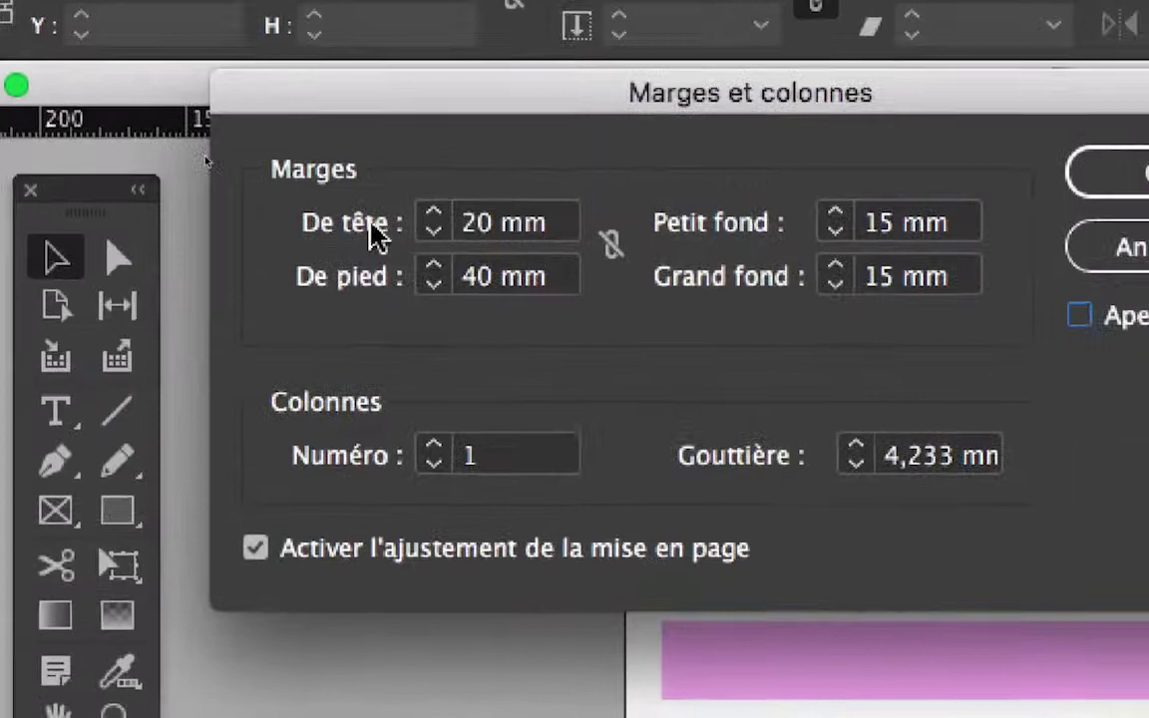
- Apply A-Master margins of 40 mm at the head, 60 mm at the foot and 25 mm inside and outside, with layout adjustment
click(404, 221)
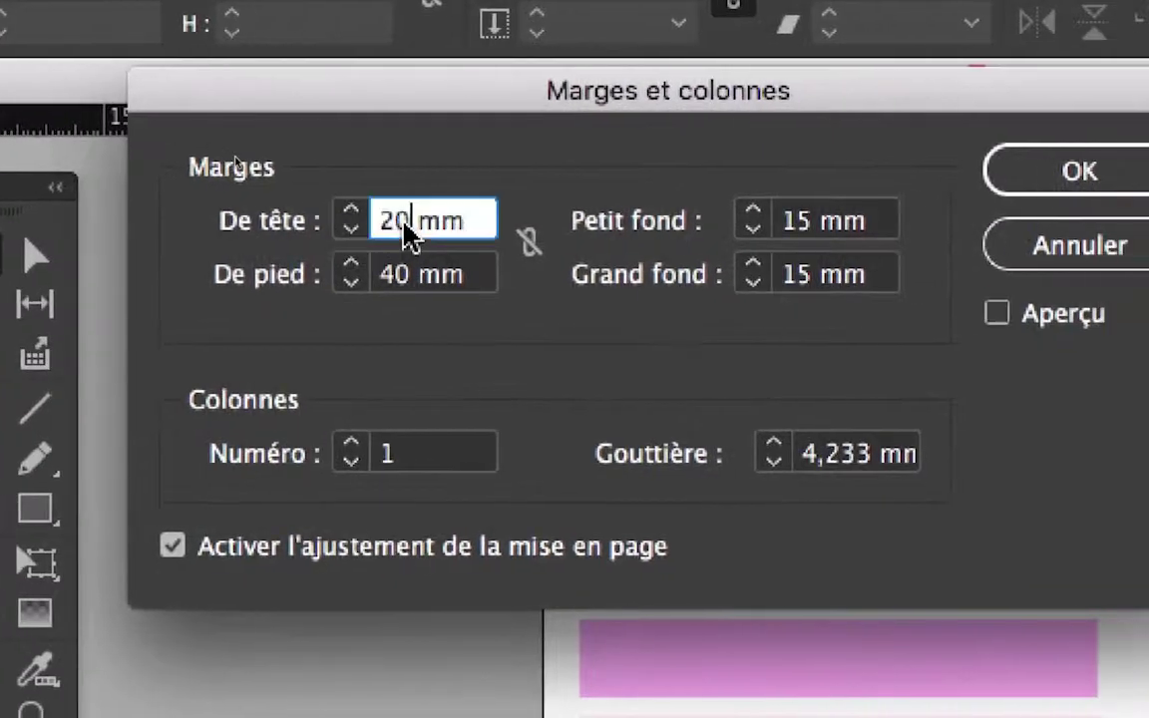
drag(407, 222, 351, 227)
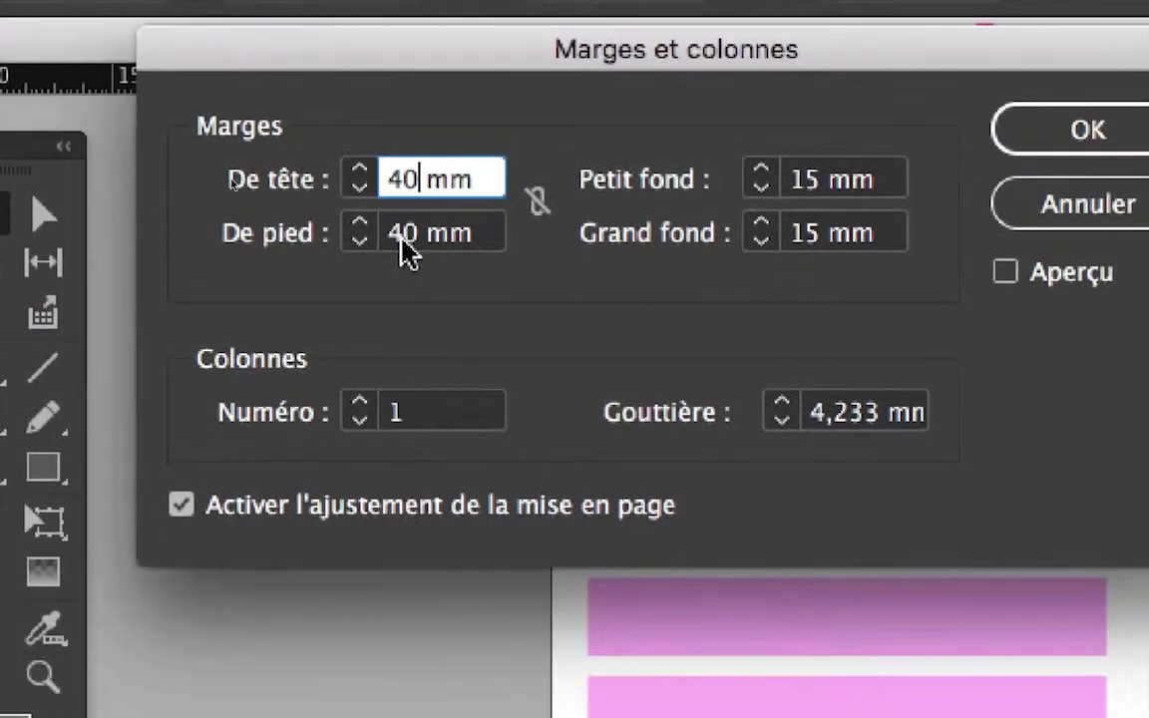
drag(429, 286, 404, 284)
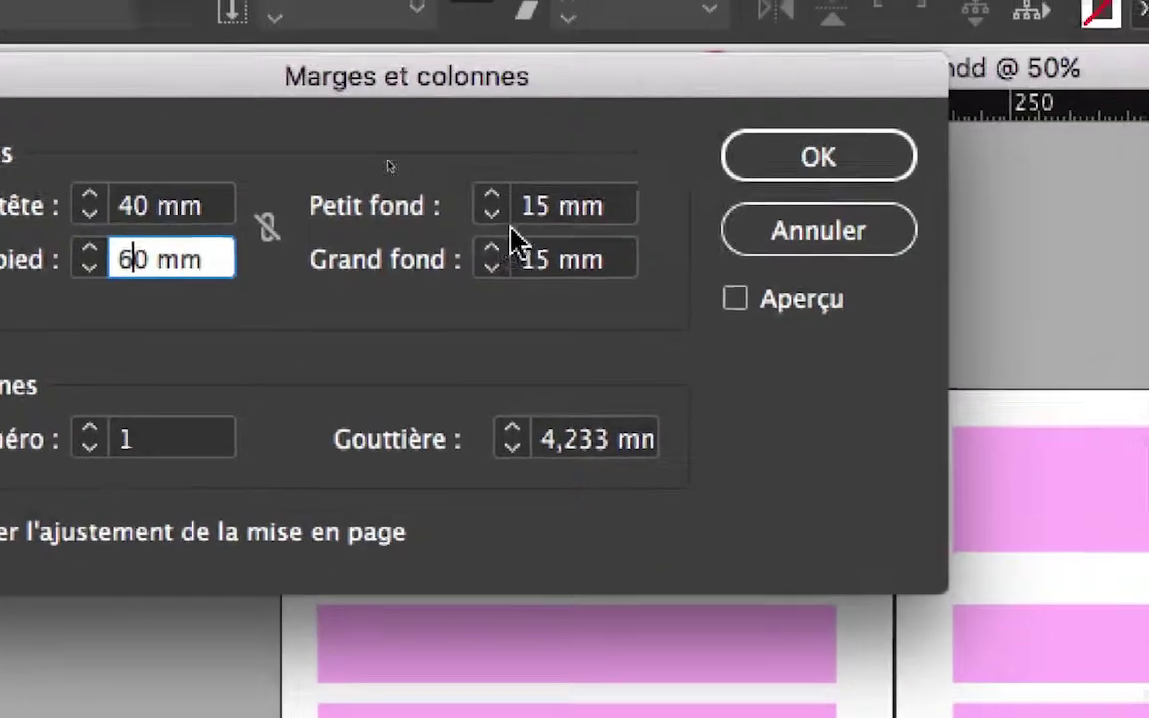
drag(840, 186, 813, 188)
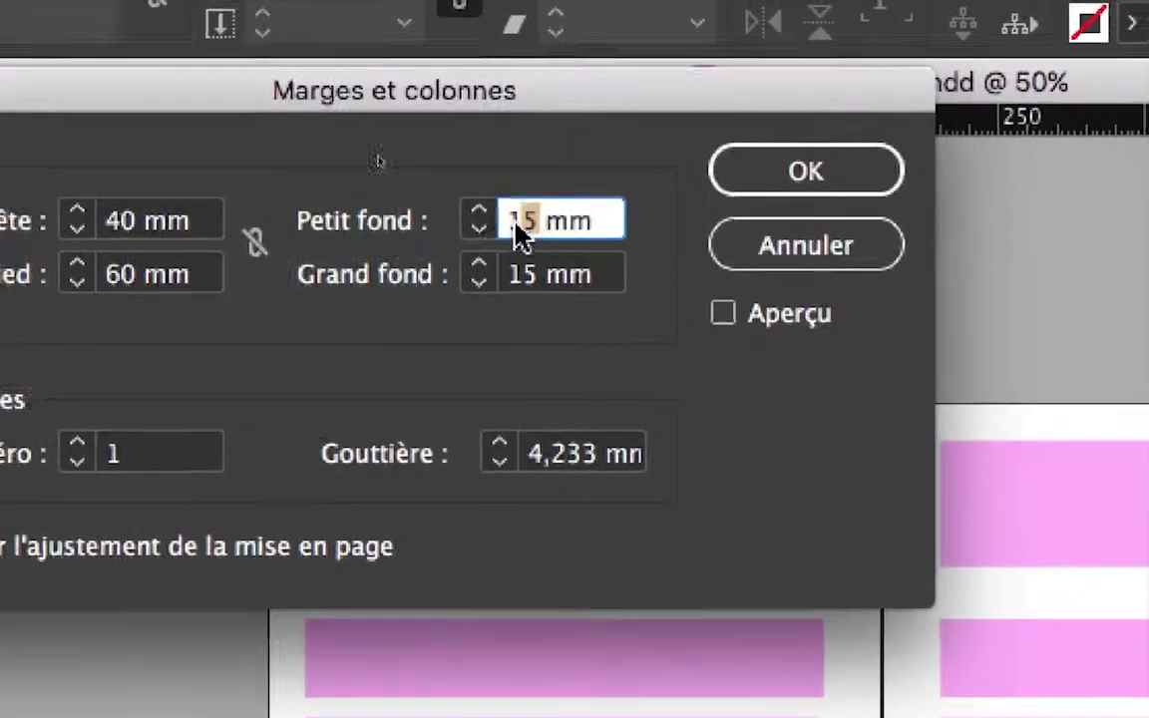
text(25)
key(Tab)
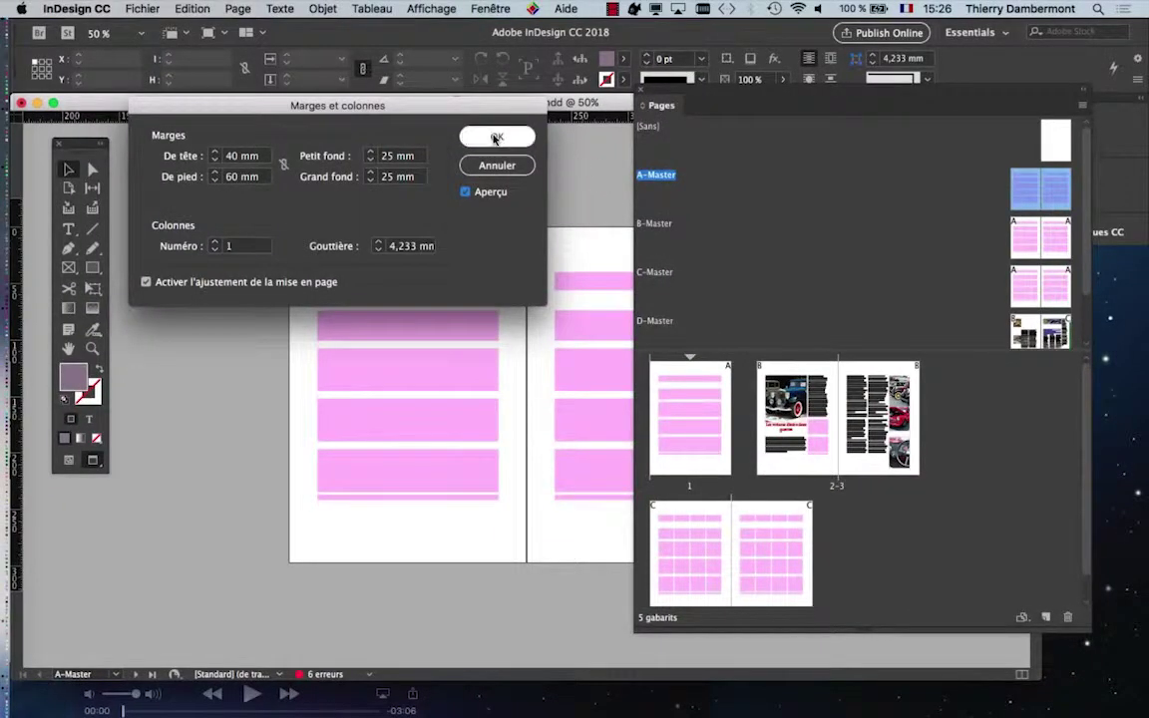
click(496, 138)
- Inspect spread 2-3 in Normal screen mode at 100% to check its frames against the grid guides
double_click(798, 419)
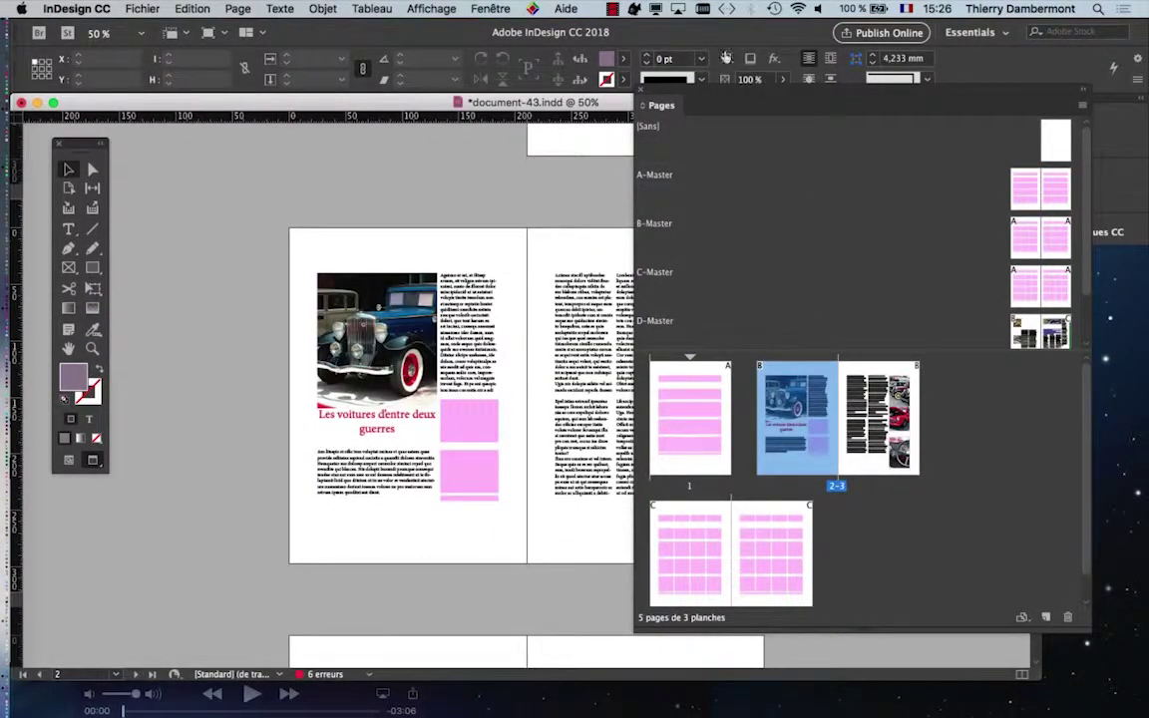
drag(722, 93, 972, 165)
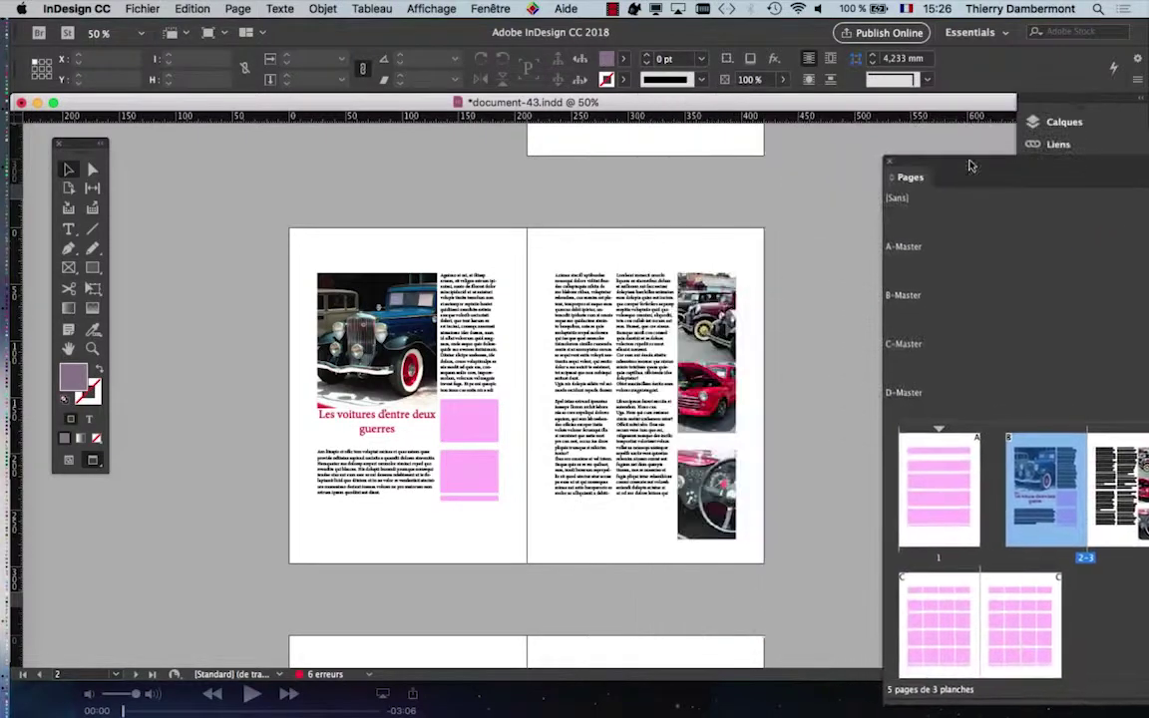
click(67, 460)
scroll(429, 447, up, 2)
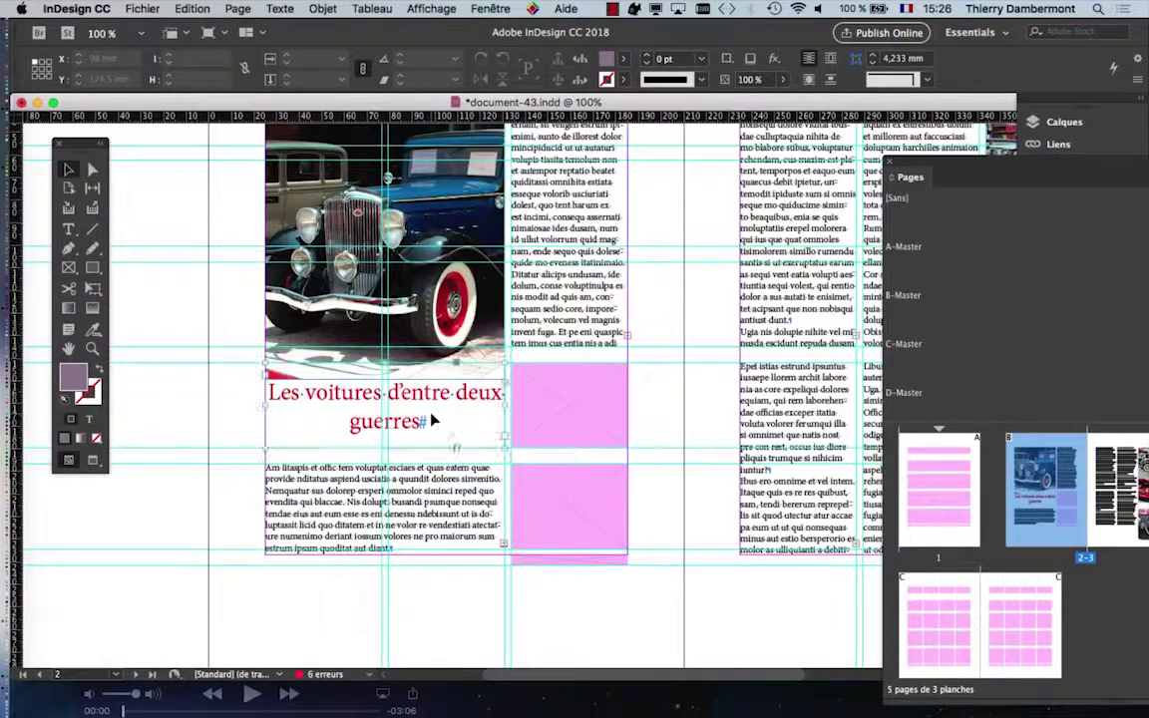
- Shorten the blue car photo's frame on page 2 so it ends on the grid guide above the title frame
click(431, 419)
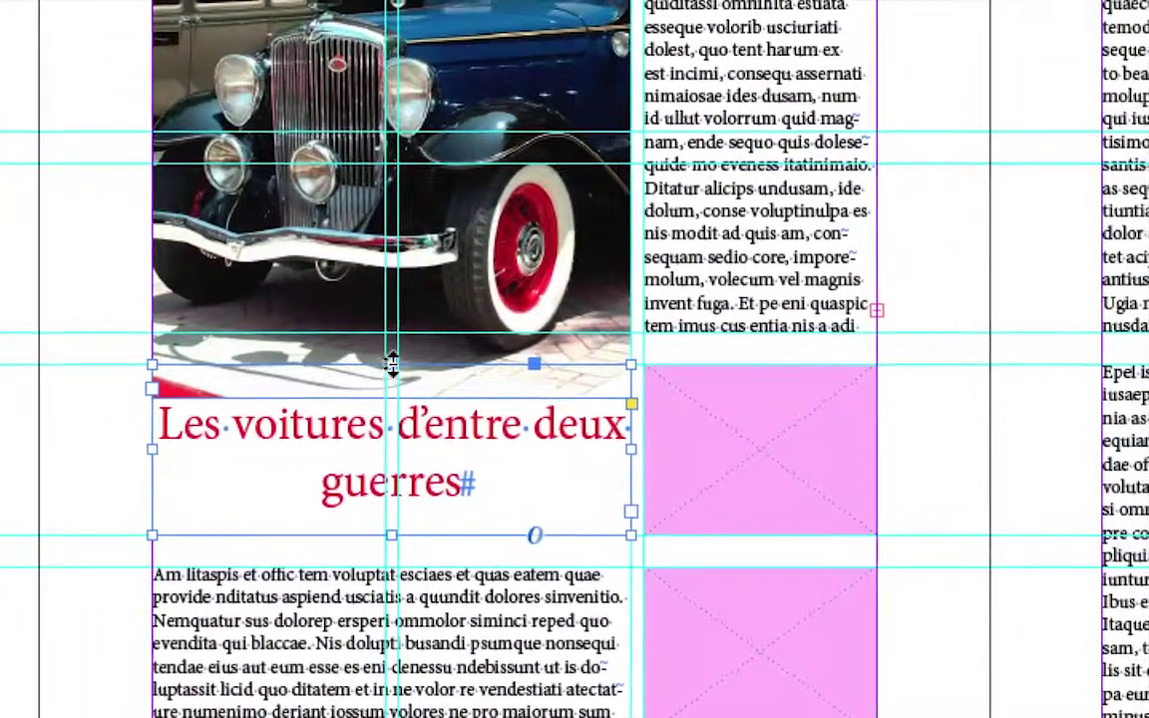
drag(506, 357, 503, 376)
drag(391, 371, 392, 311)
click(344, 275)
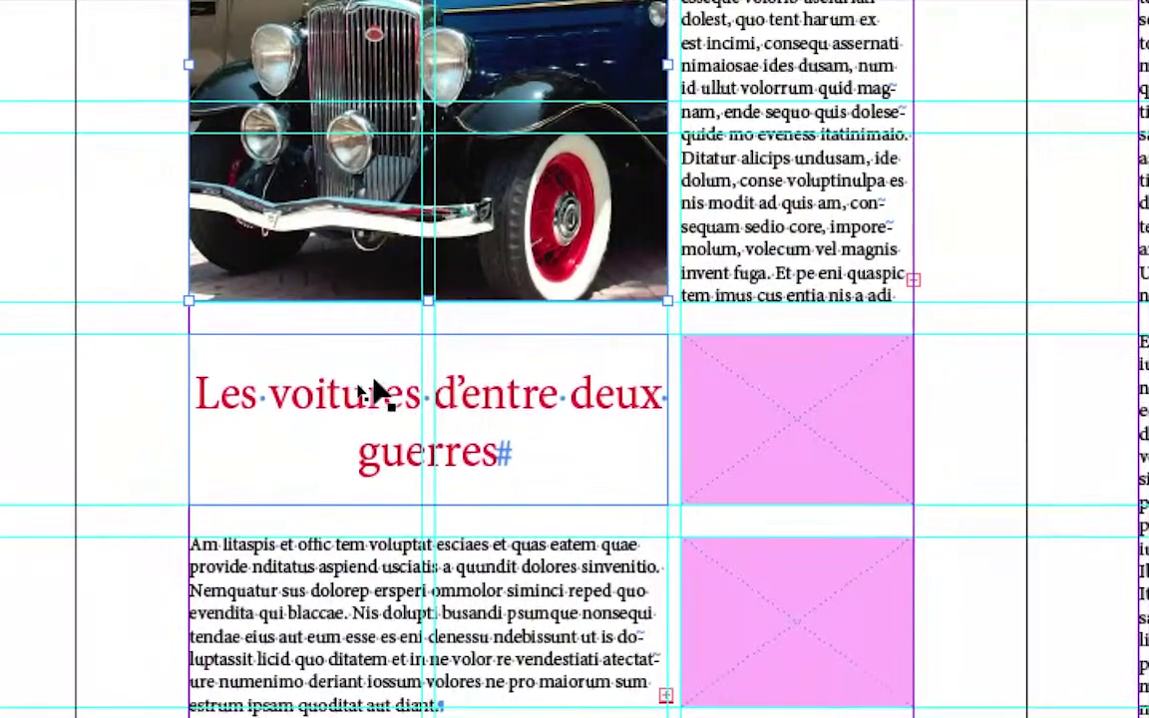
- Set the font size of the title "Les voitures d'entre deux guerres" to 25 pt
click(343, 436)
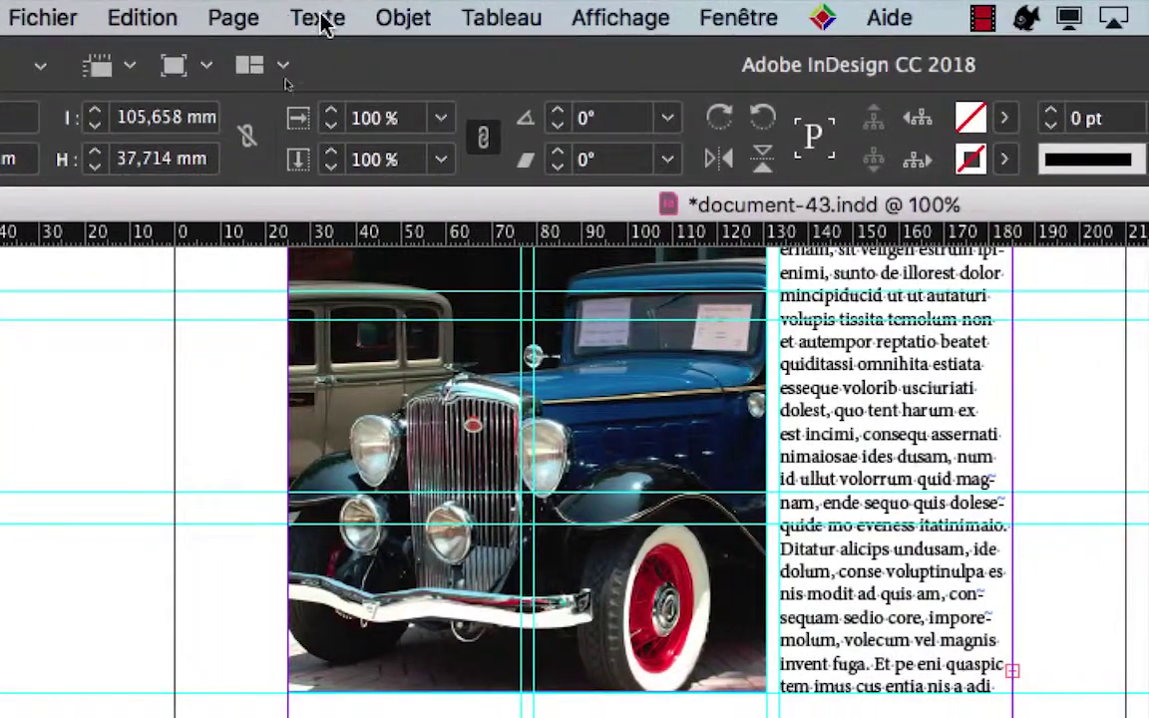
click(324, 22)
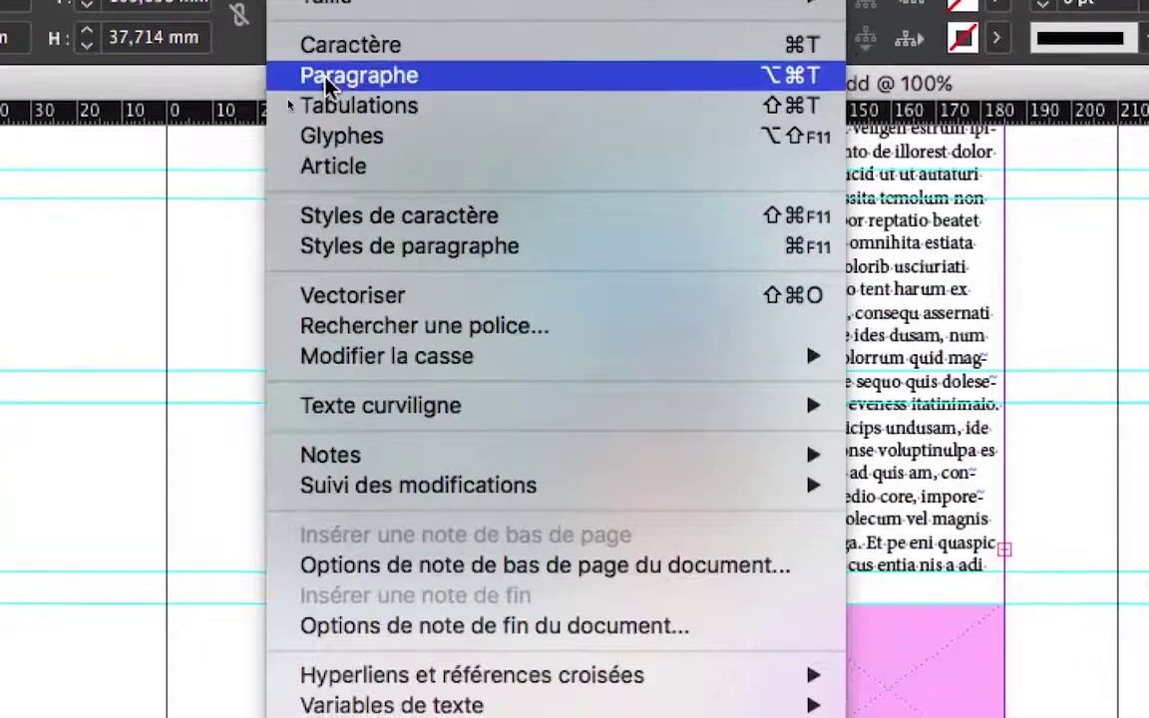
click(257, 160)
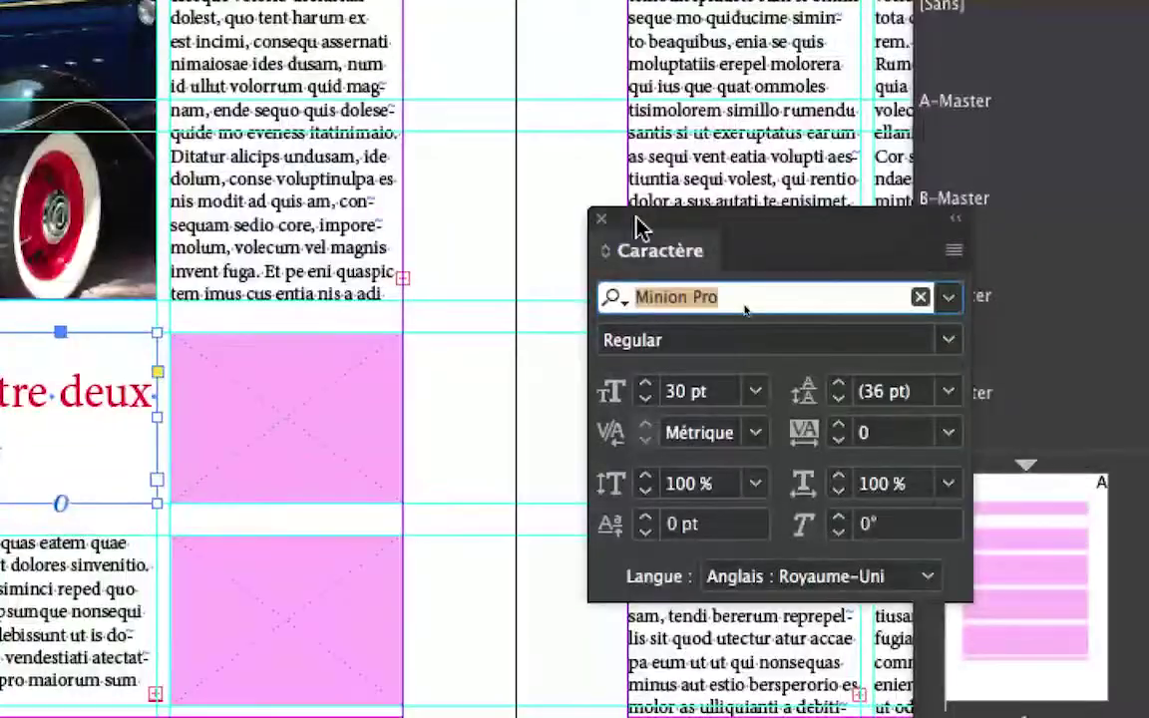
drag(917, 174, 517, 171)
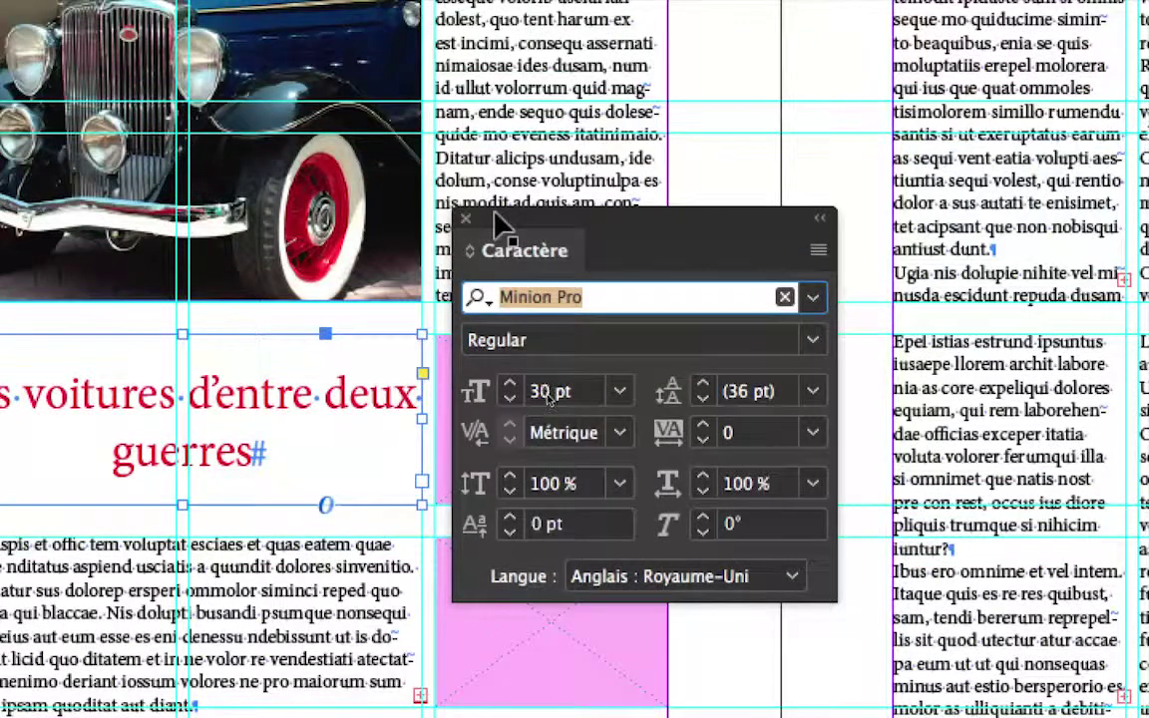
click(509, 400)
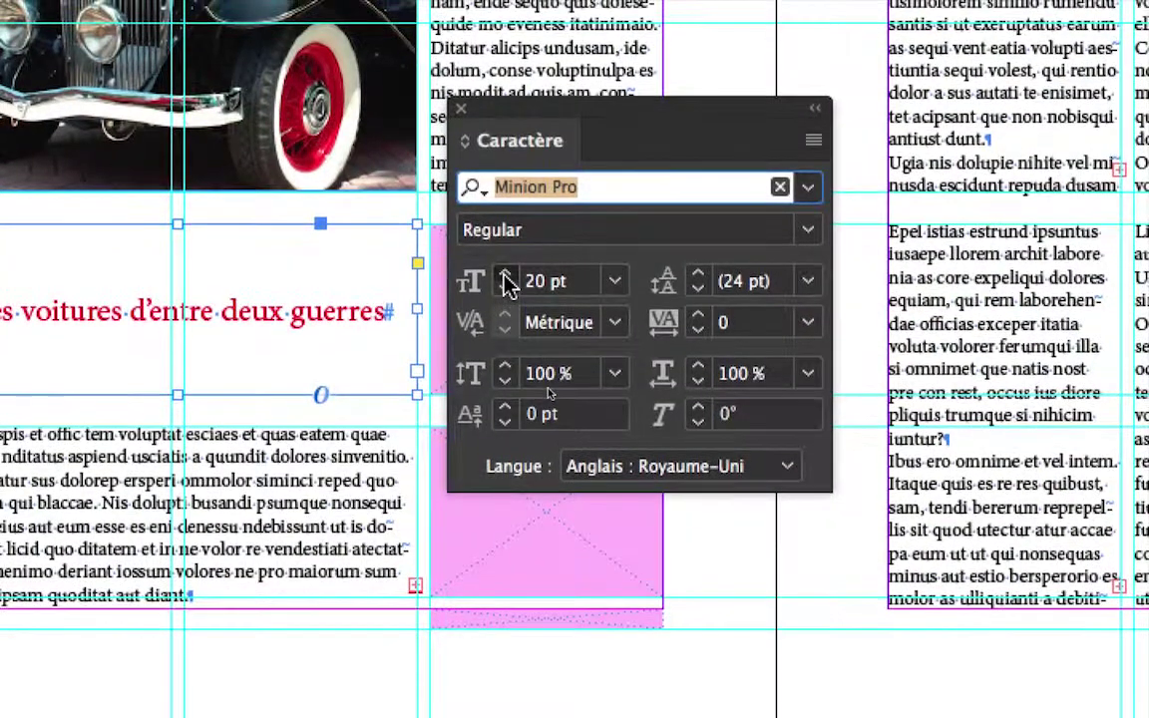
click(505, 267)
click(506, 267)
click(506, 267)
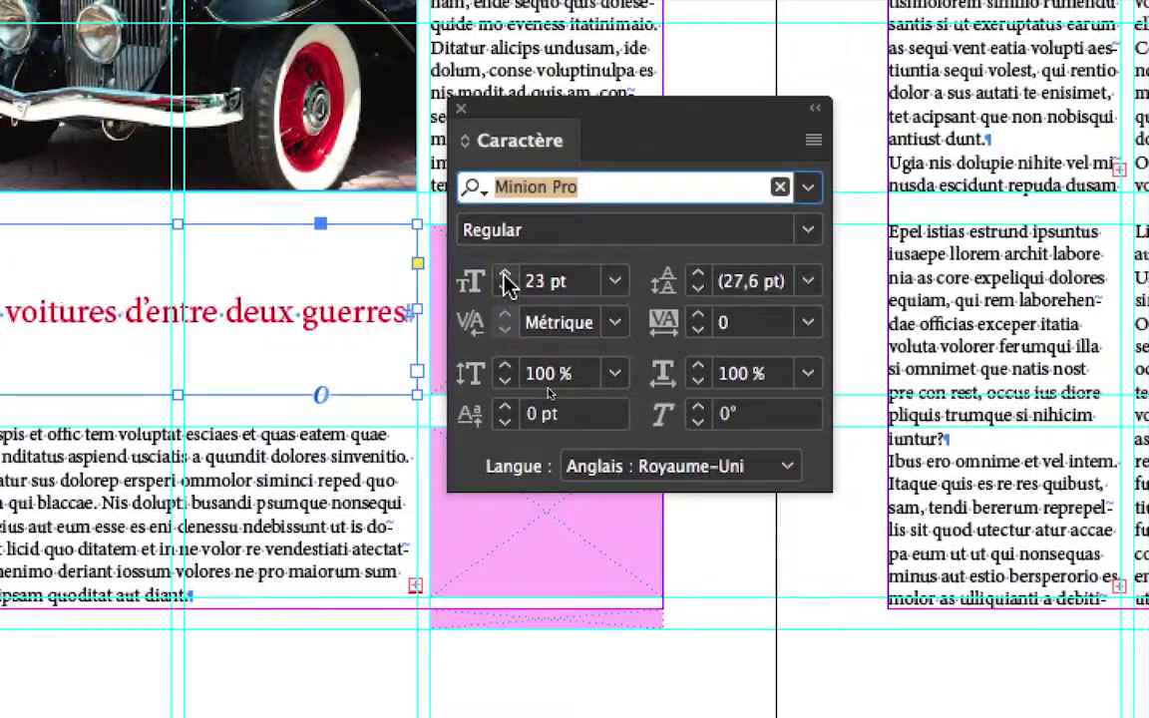
click(505, 268)
click(506, 282)
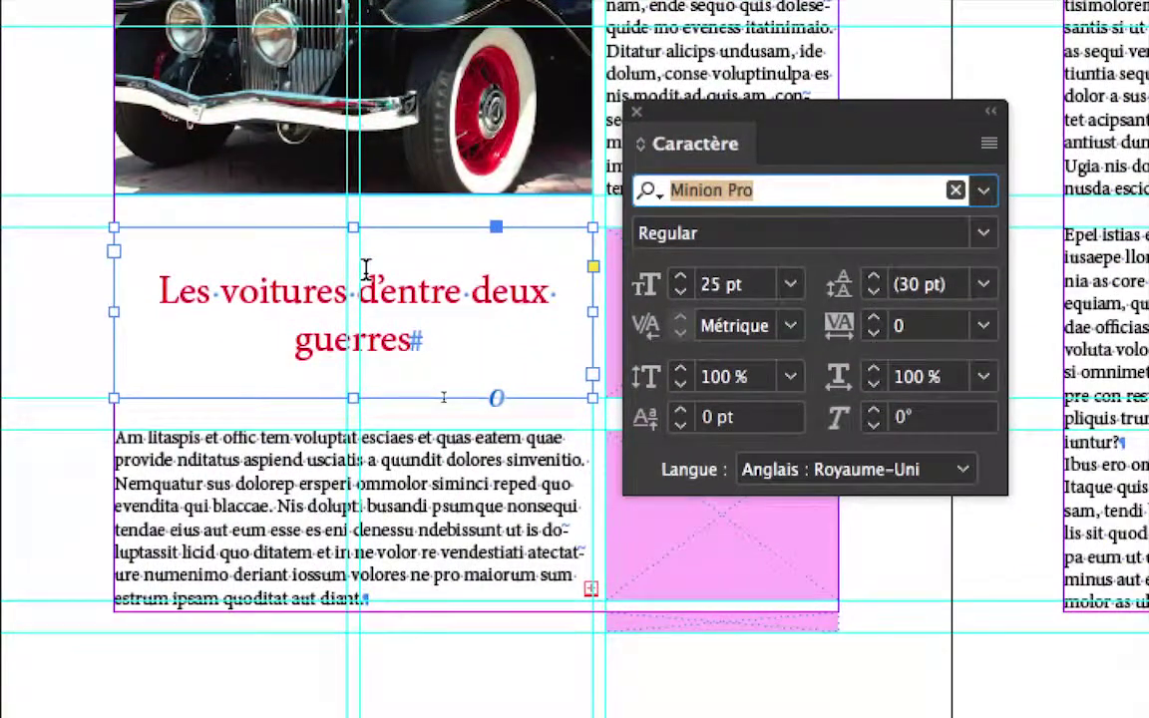
- Insert a forced line break before "deux" in the title and return to frame selection
click(472, 299)
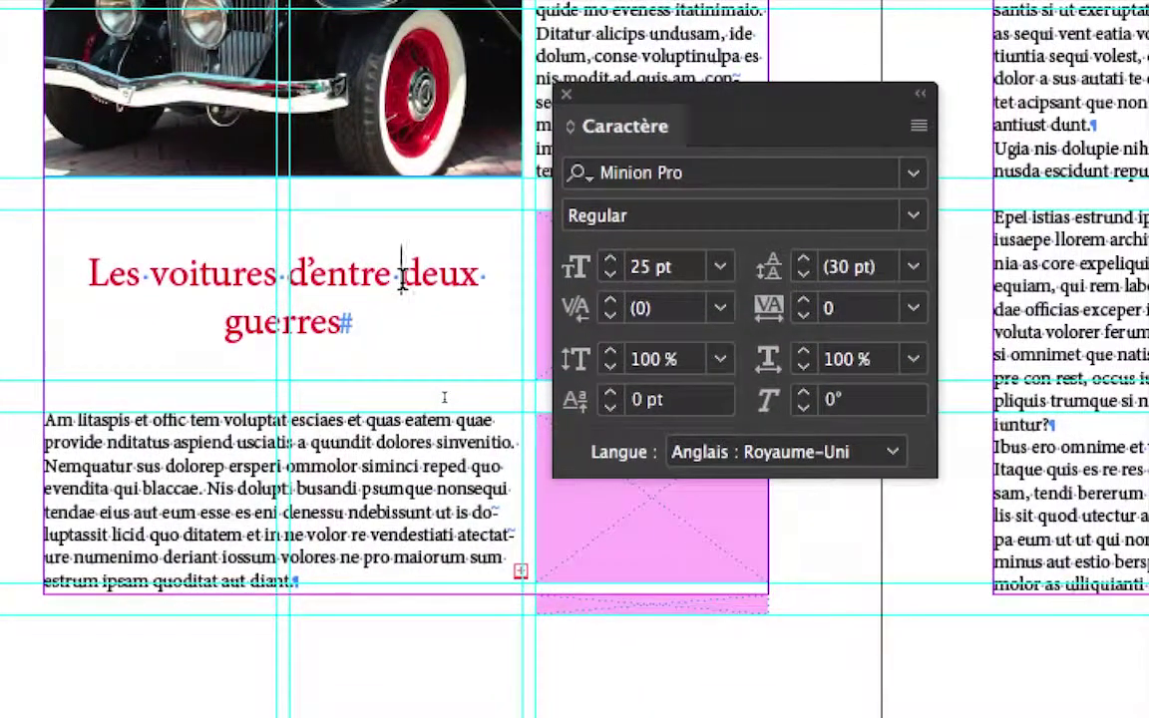
key(shift+Return)
key(Escape)
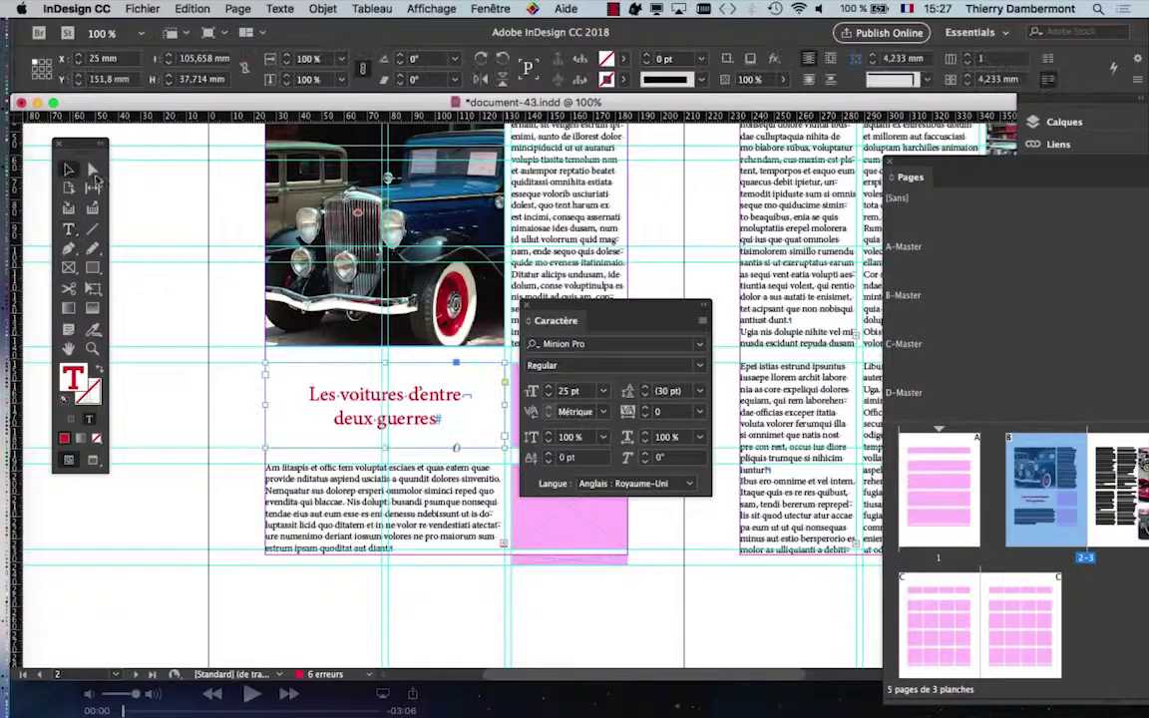
- Move the Character panel aside and delete the thin leftover pink frame below page 2's last picture placeholder
drag(598, 320, 868, 326)
click(596, 566)
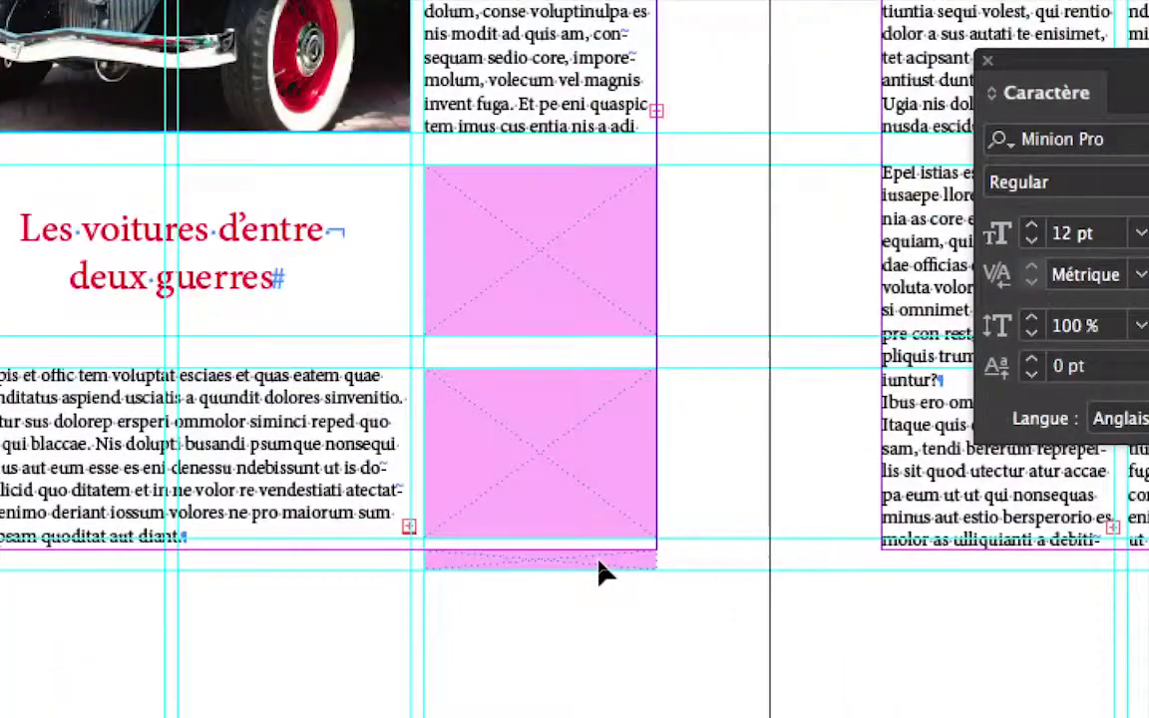
click(602, 566)
key(Delete)
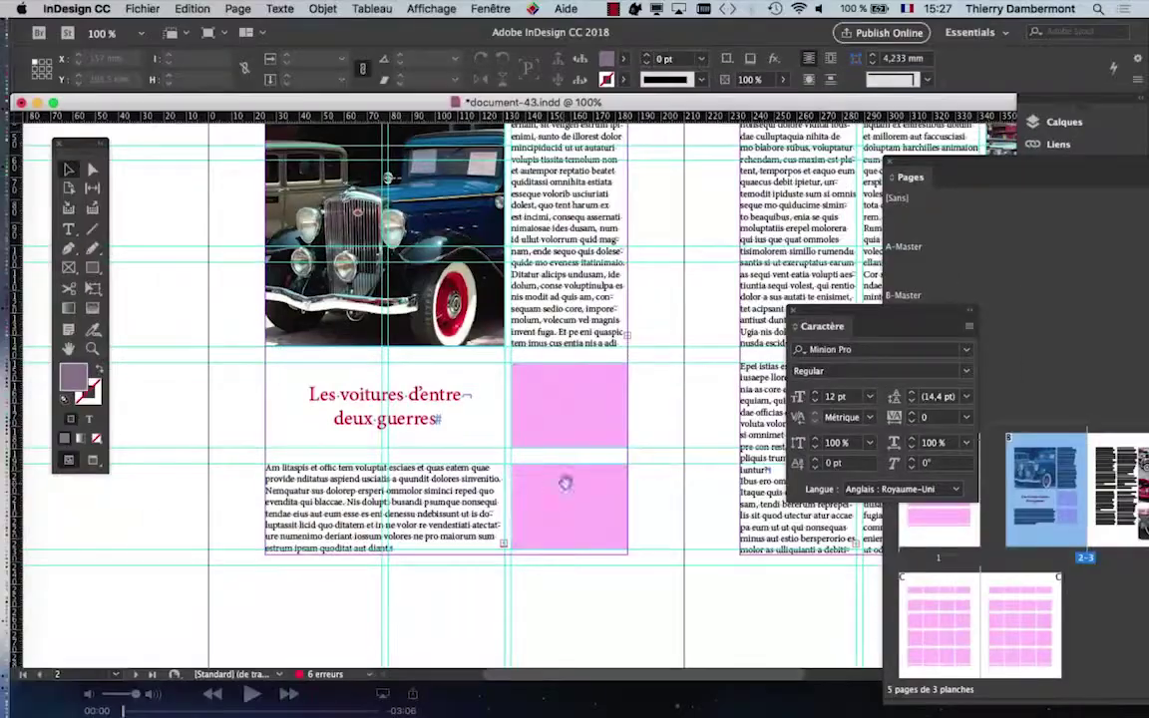
- On page 3, shorten the top vintage-cars photo to about 60.4 mm high and extend the red car photo up to the guide below it
scroll(578, 516, right, 10)
scroll(447, 436, right, 3)
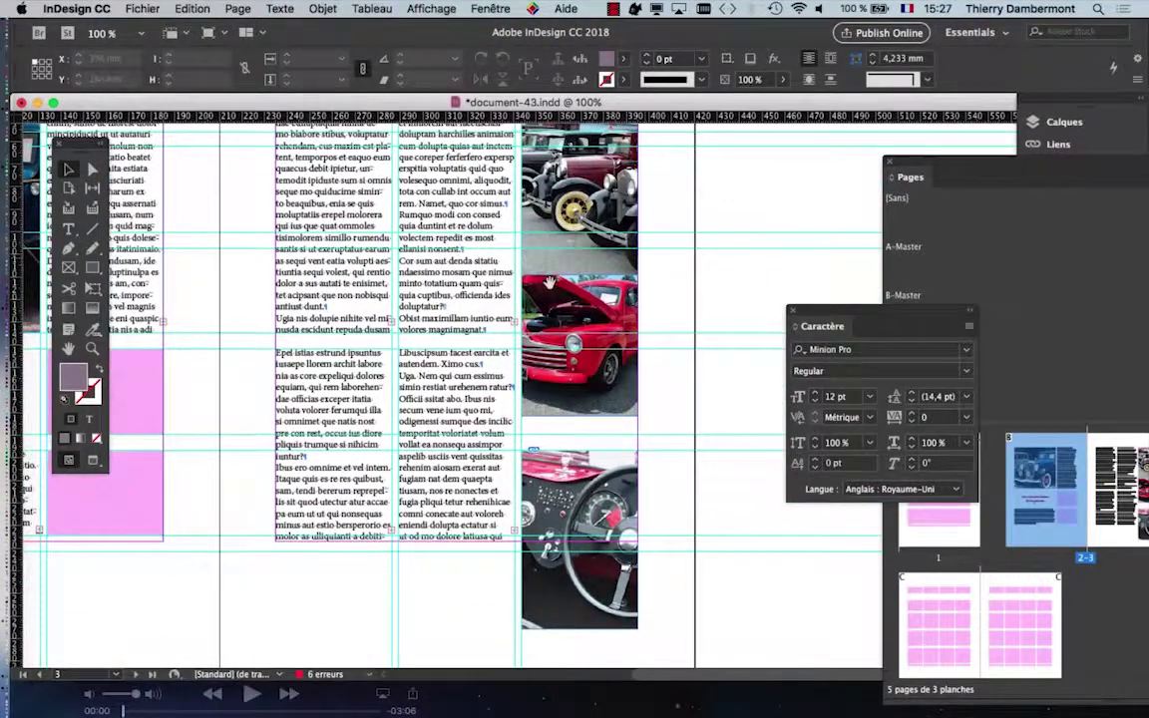
scroll(563, 258, up, 2)
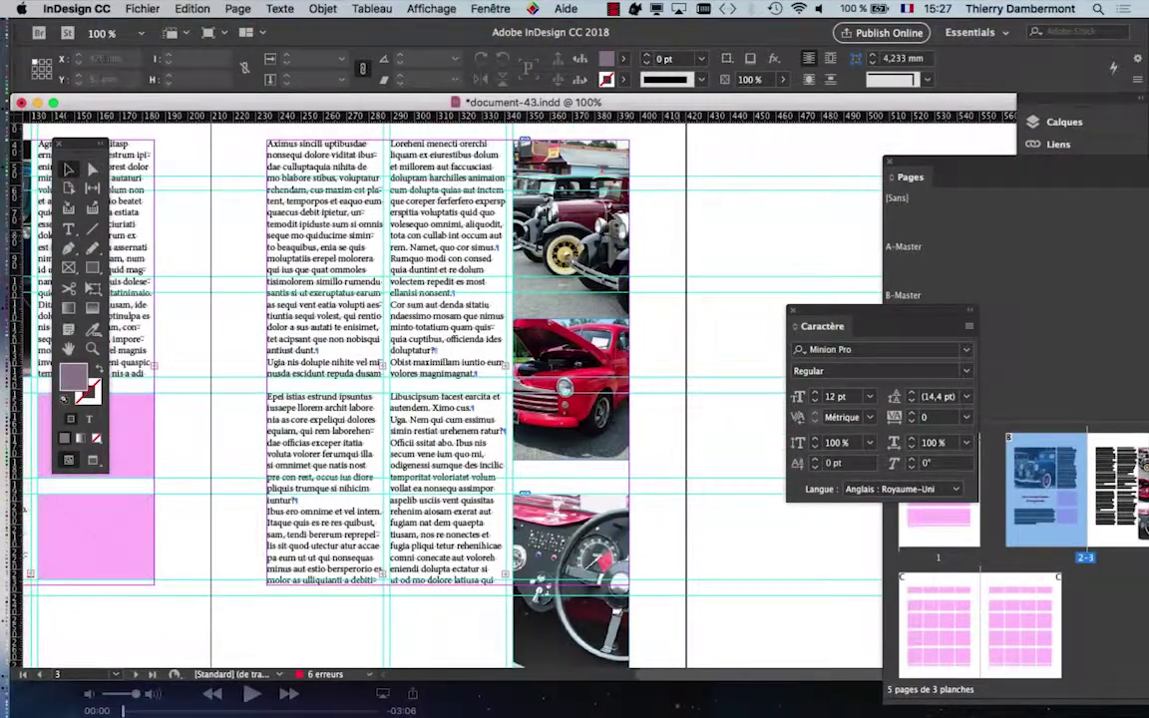
click(514, 207)
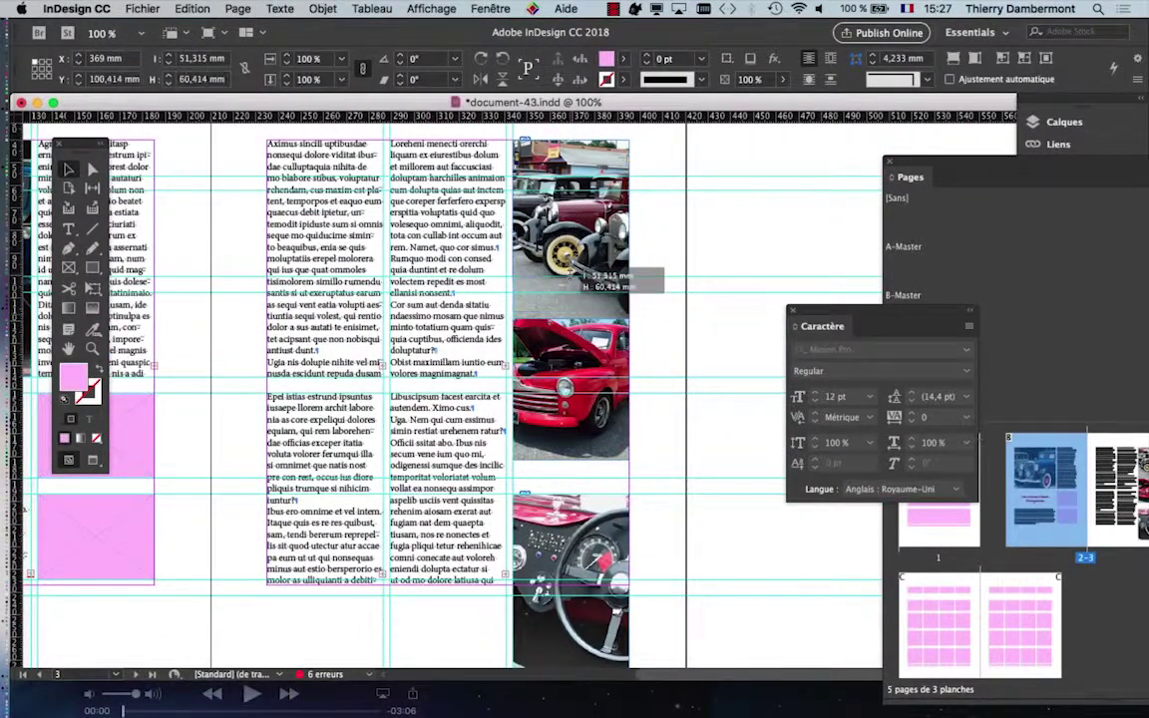
drag(572, 271, 571, 276)
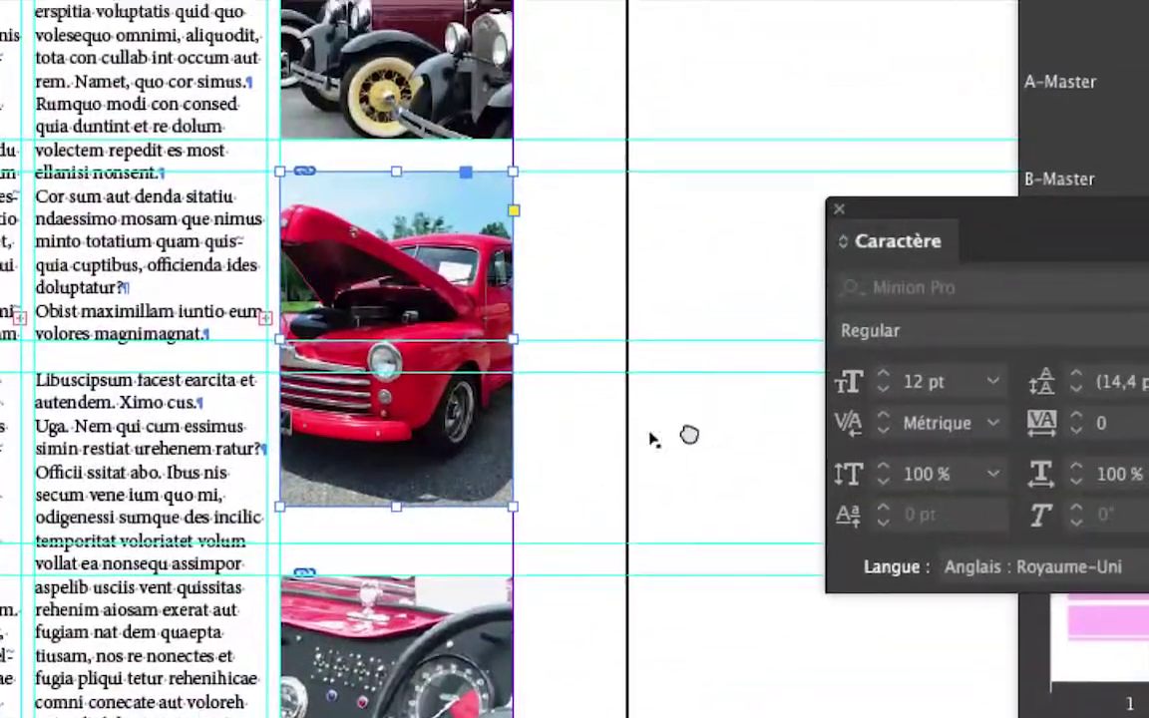
- Shorten the dashboard photo's frame on page 3 so its lower edge sits on the bottom margin
scroll(653, 440, down, 3)
click(586, 538)
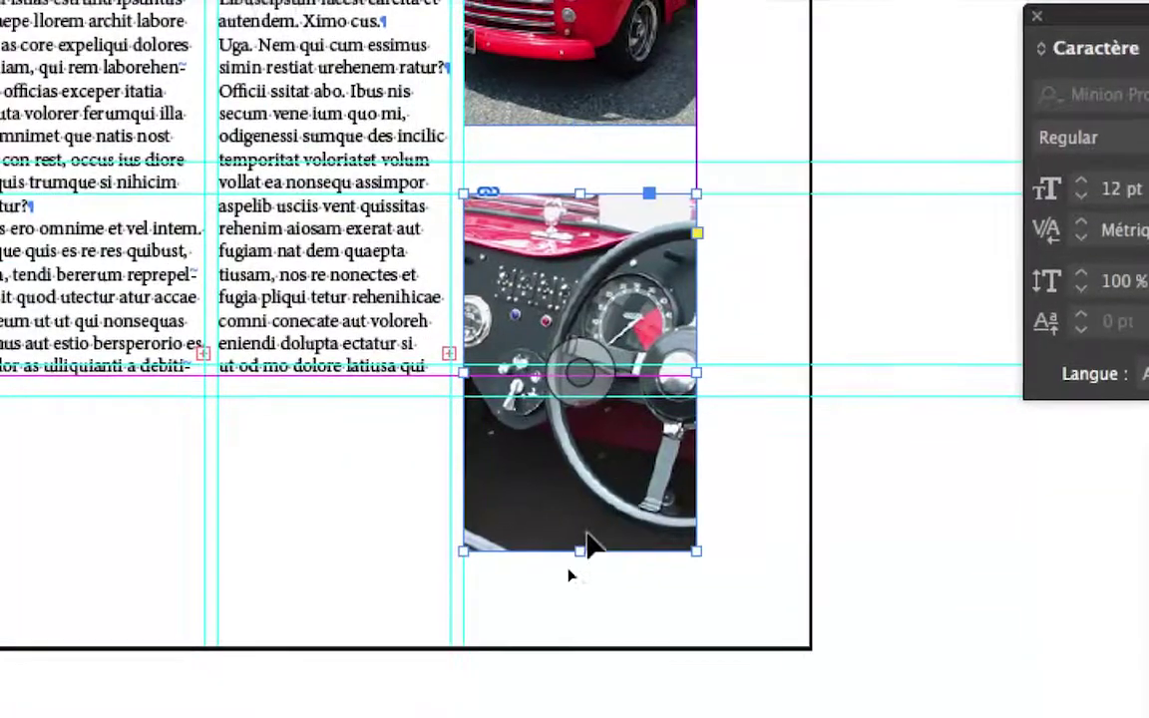
drag(584, 543, 602, 394)
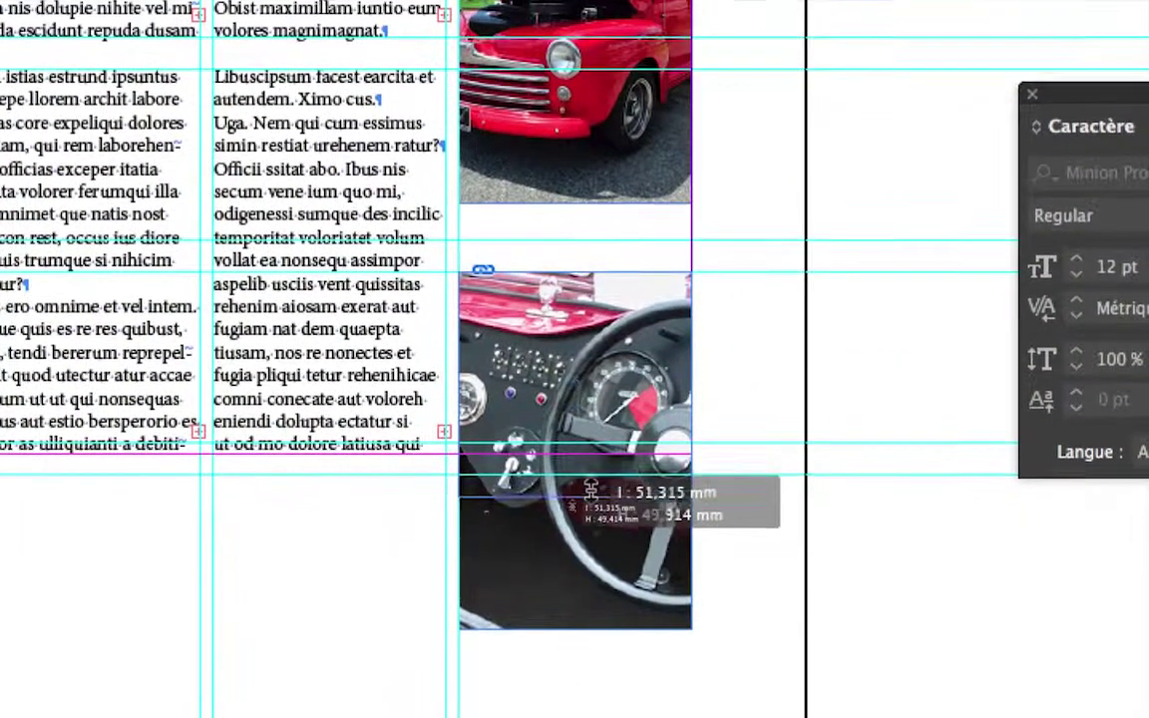
drag(592, 476, 598, 468)
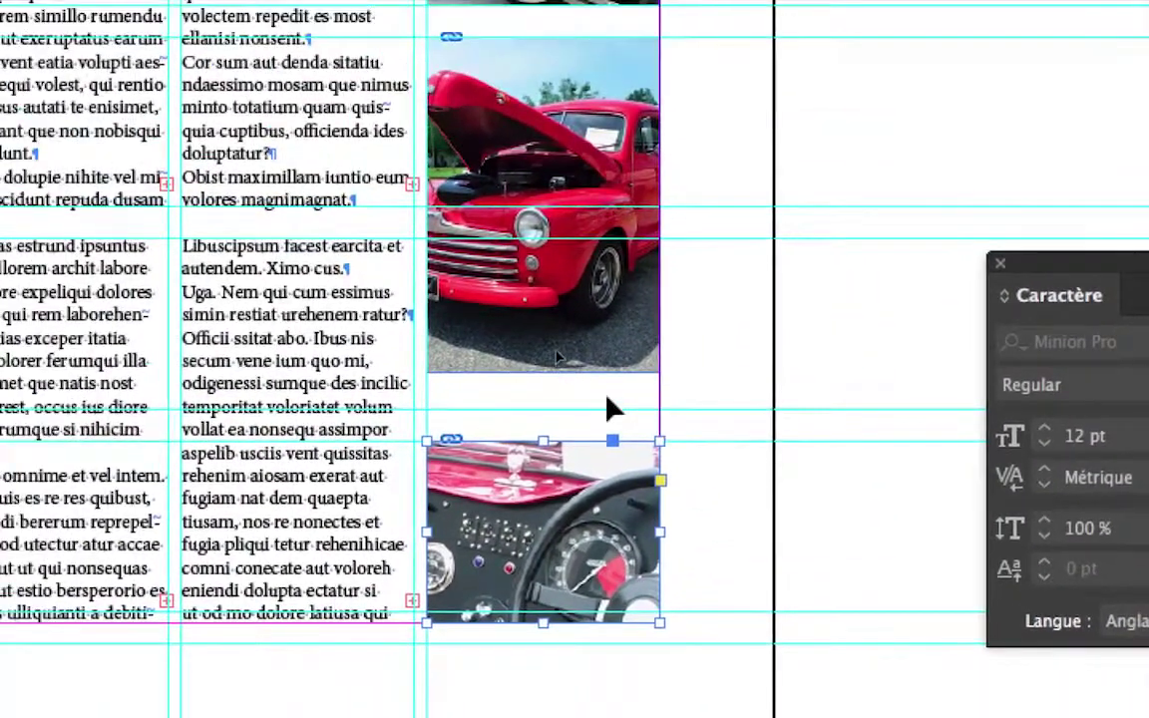
- Move the red car photo down to the guide above the dashboard photo and trim its upper edge to fill one grid row
drag(483, 265, 486, 273)
drag(594, 400, 592, 406)
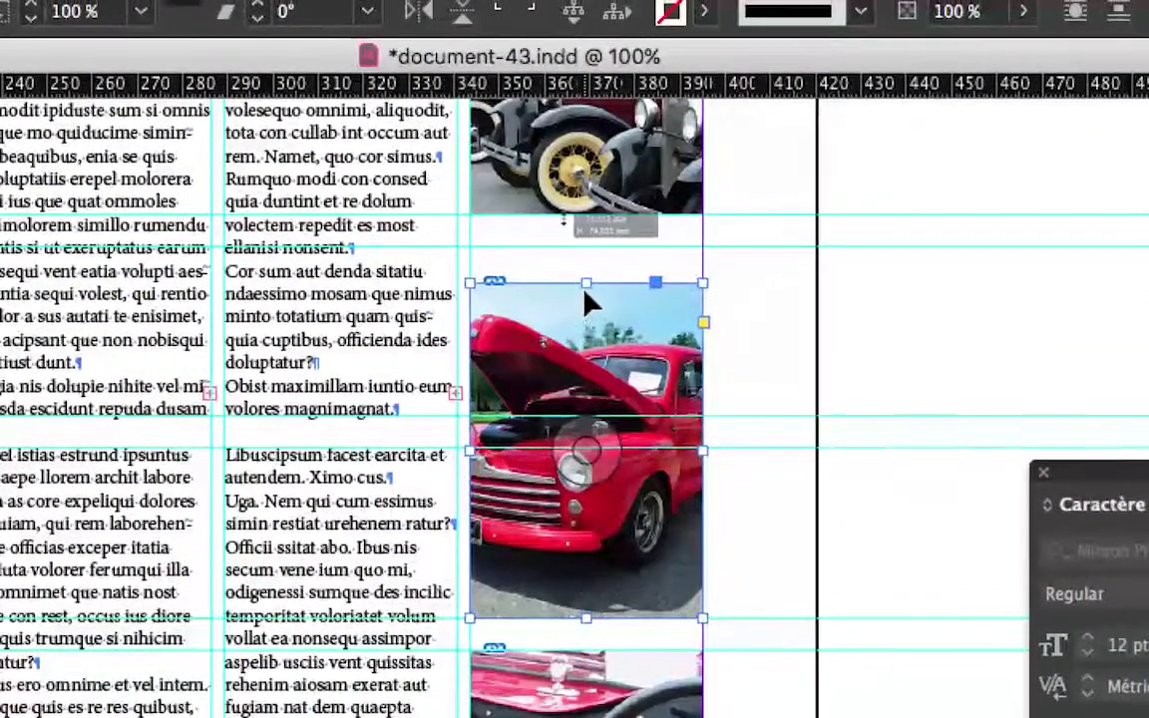
drag(576, 258, 573, 381)
mouse_move(583, 329)
mouse_down()
mouse_move(583, 399)
mouse_move(586, 329)
mouse_up()
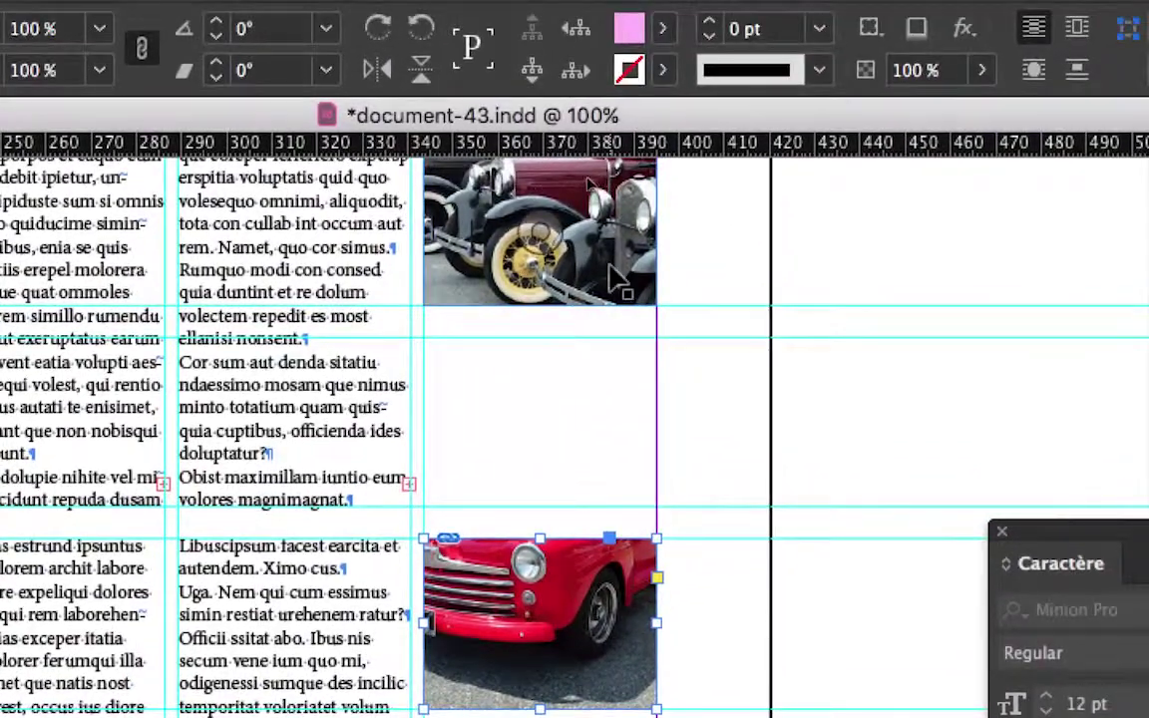
- Duplicate the top vintage-cars photo into the empty grid row above the red car, trimmed to about 37.5 mm high
click(619, 283)
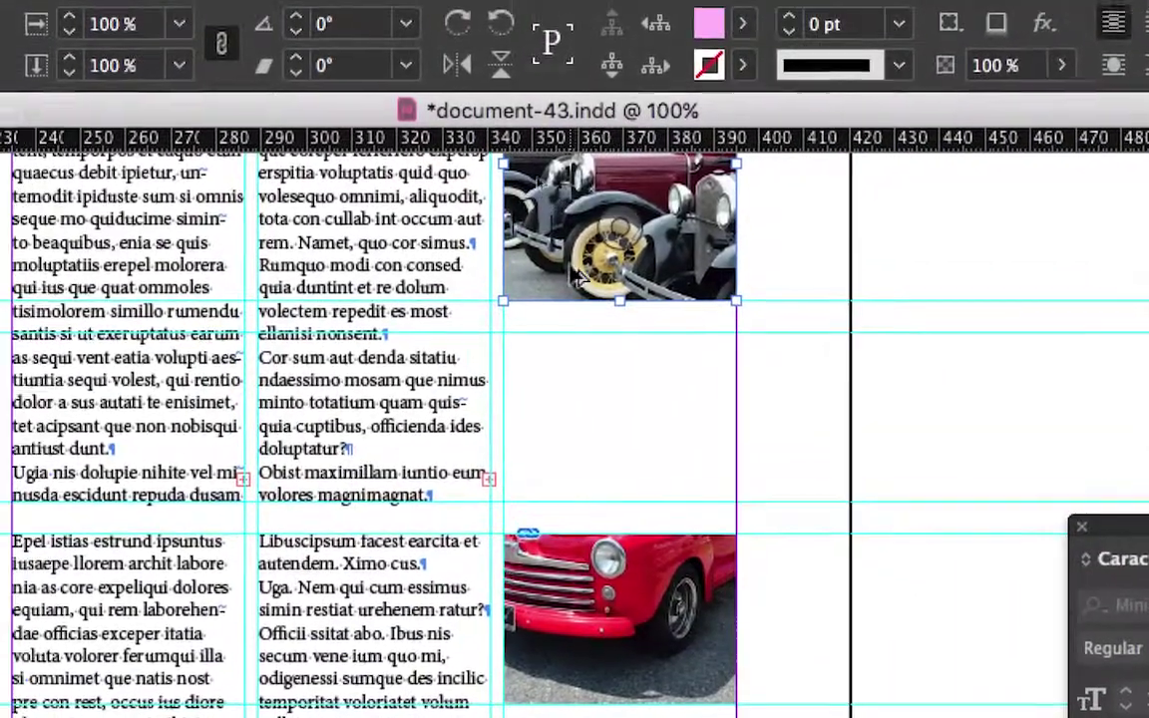
drag(578, 299, 573, 484)
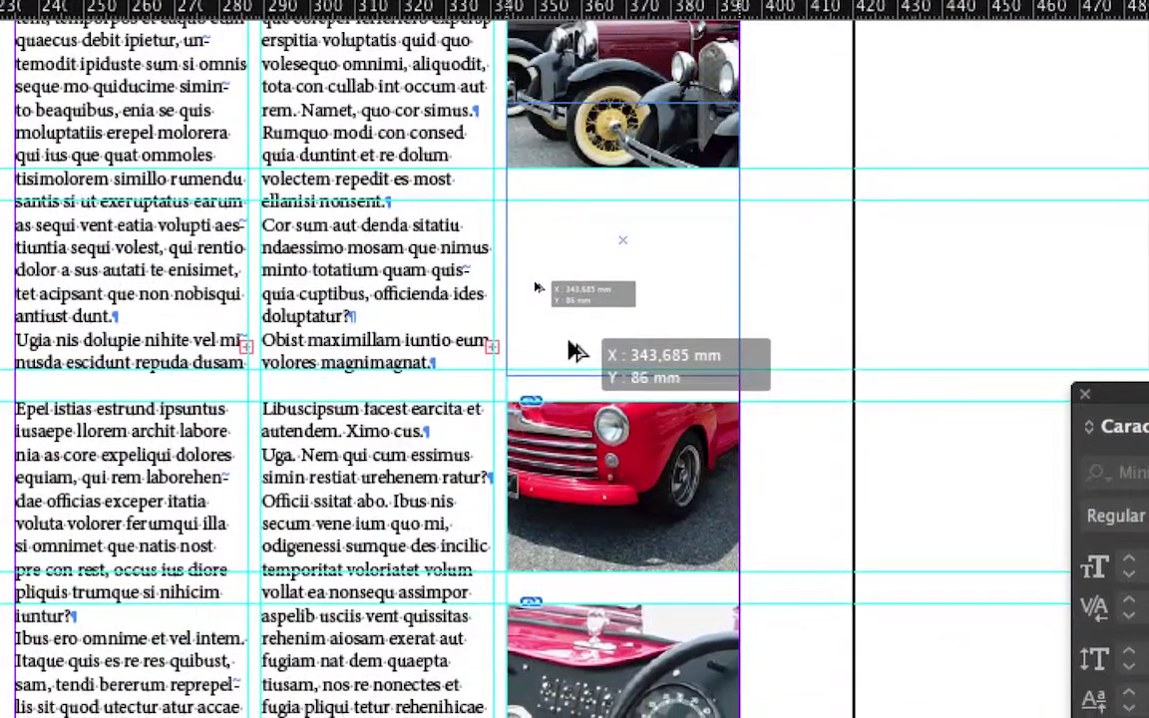
drag(579, 350, 587, 293)
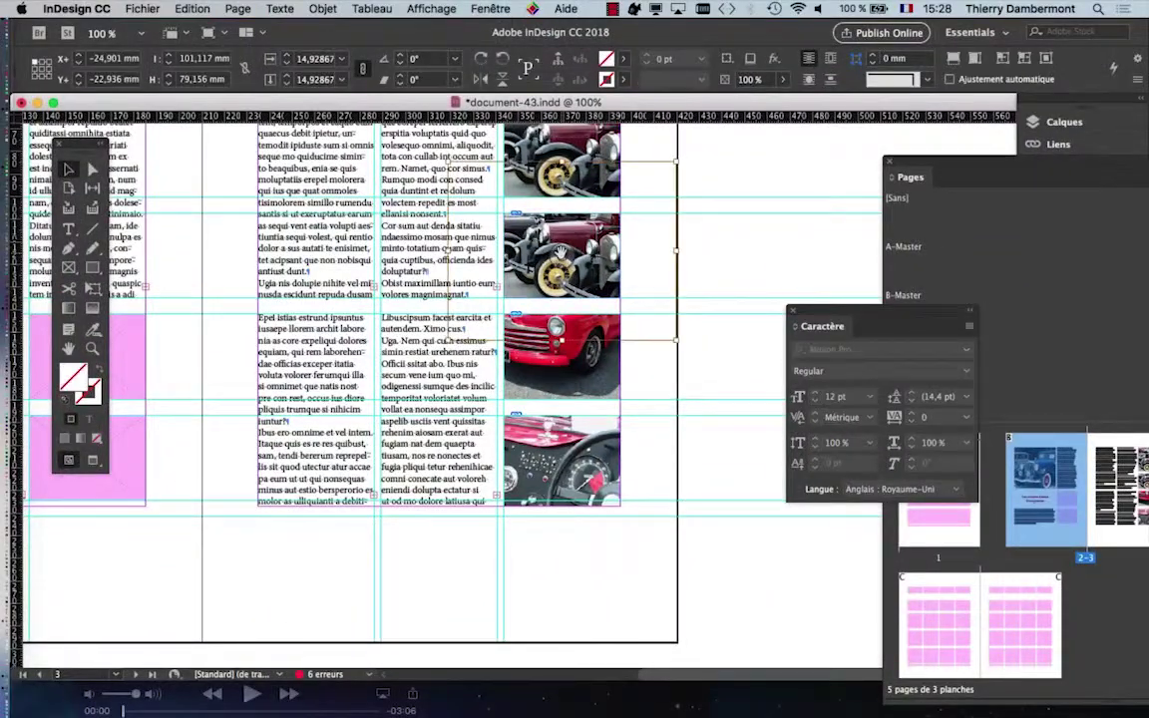
- Remove the image from the duplicated frame and place oldtimer-ii.PSD in it
key(ctrl+z)
click(76, 8)
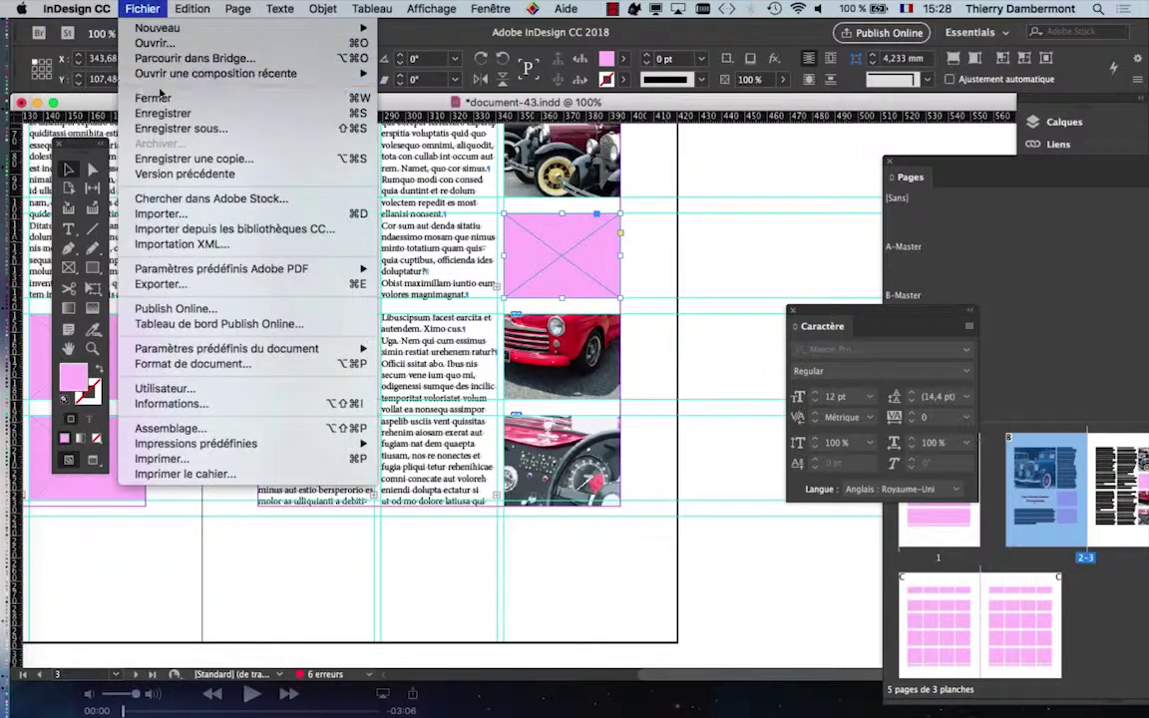
click(285, 214)
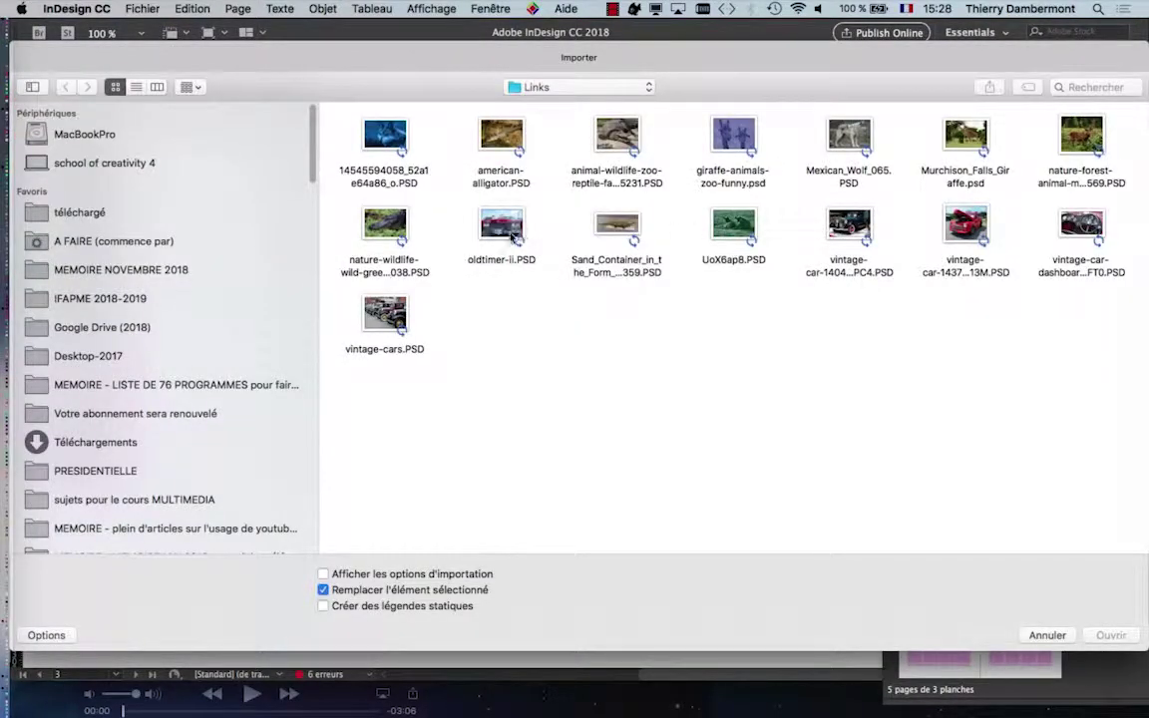
click(1126, 635)
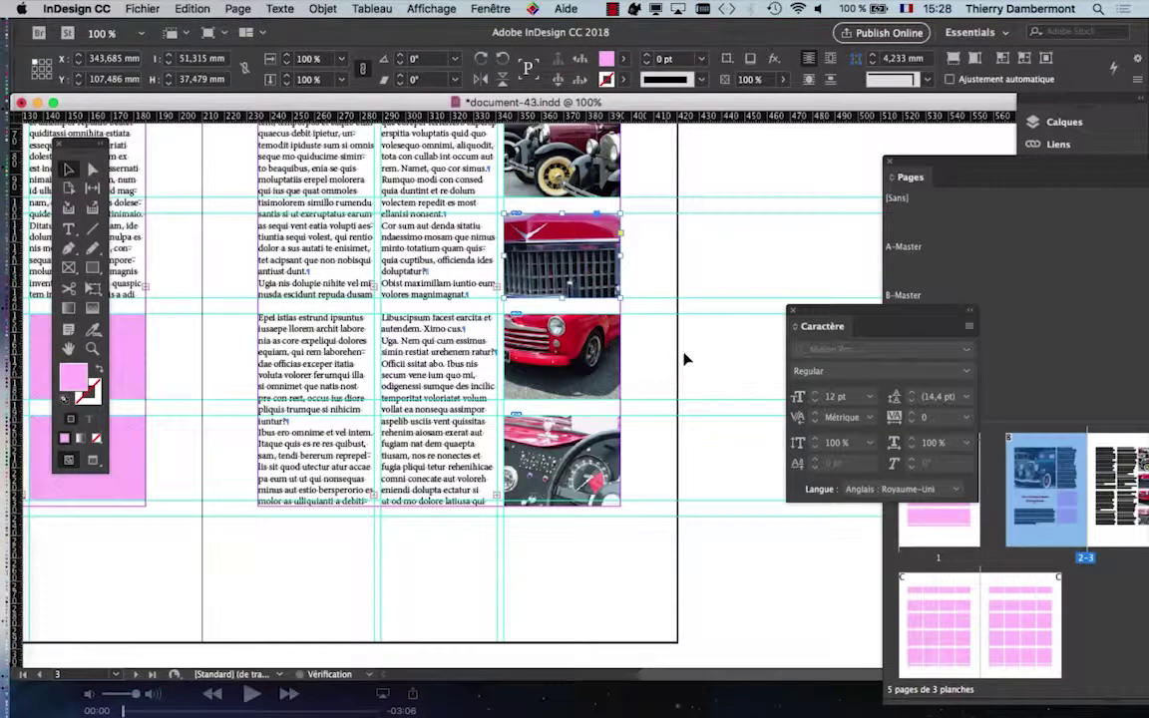
- Fit the newly placed oldtimer image proportionally so that it fills its frame
click(315, 9)
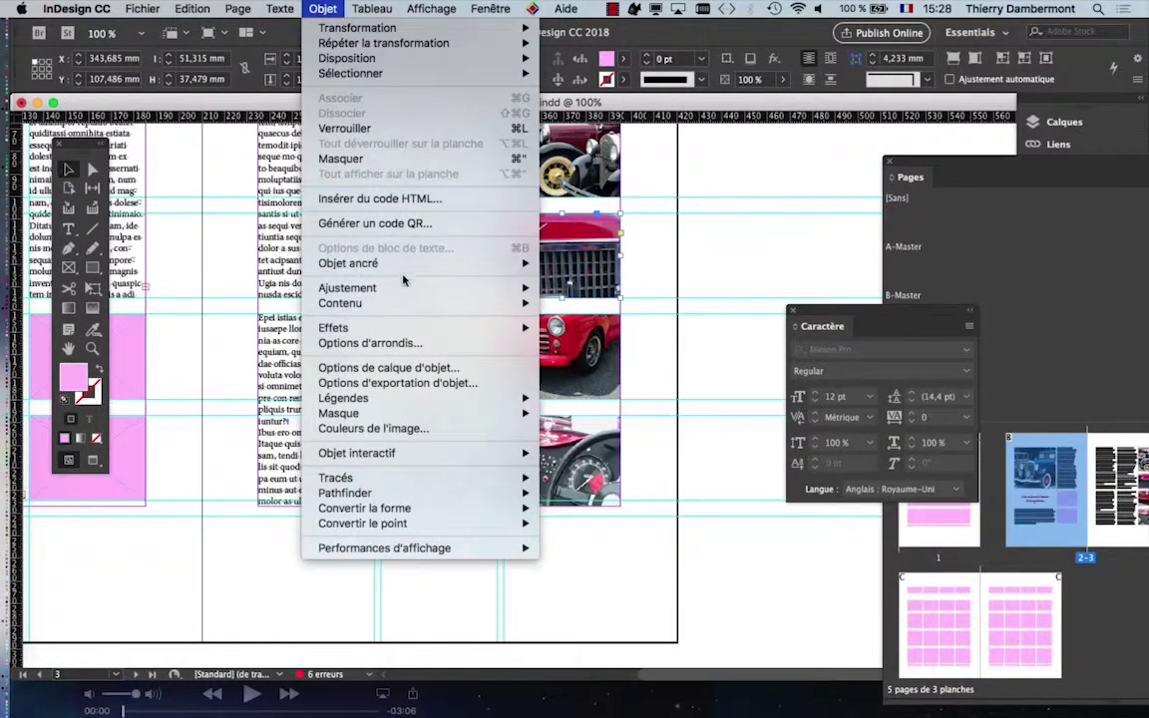
mouse_move(404, 287)
click(598, 286)
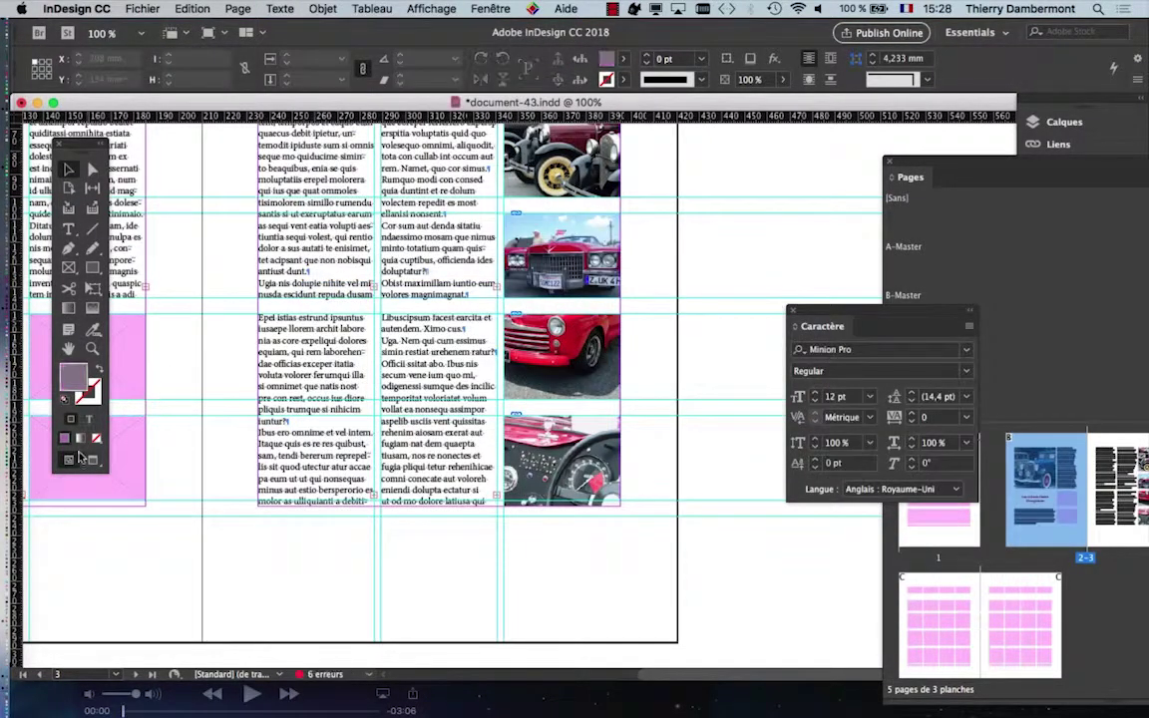
- Preview the whole spread 2-3 without guides at 50% to check the refitted layout
click(91, 461)
key(super+minus)
drag(478, 538, 645, 557)
key(super+minus)
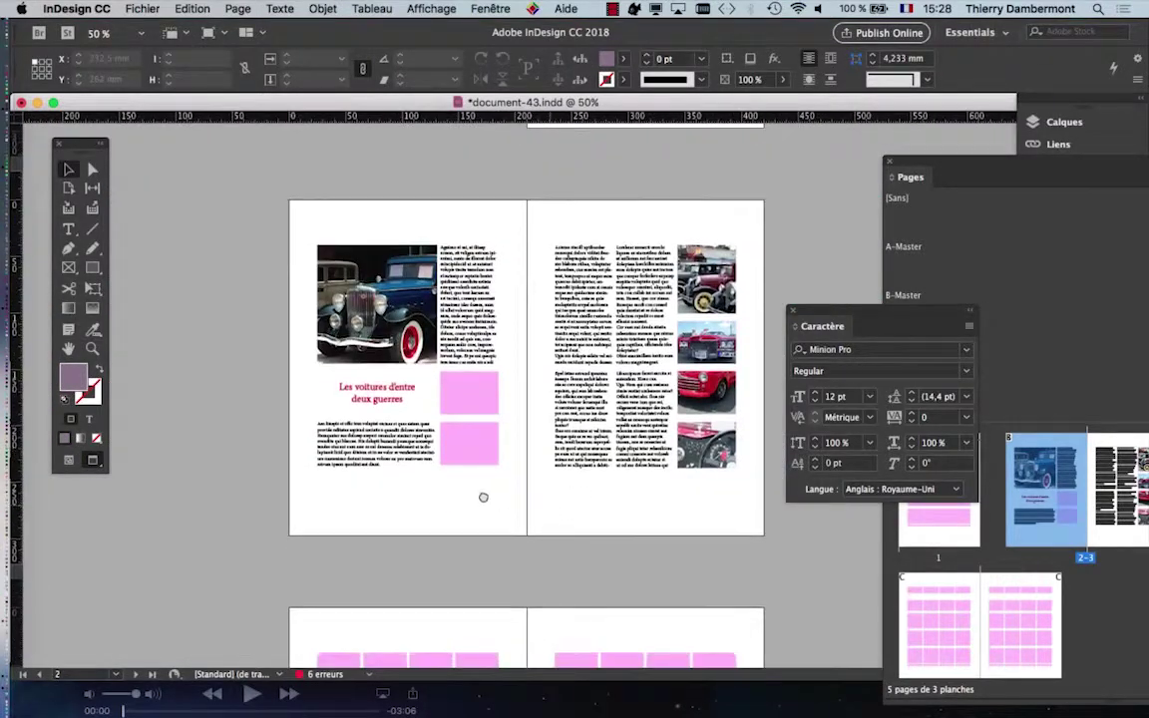
drag(481, 497, 448, 470)
- Open document-57.indd, then reposition and widen its Pages panel to show more masters and spreads side by side
click(143, 8)
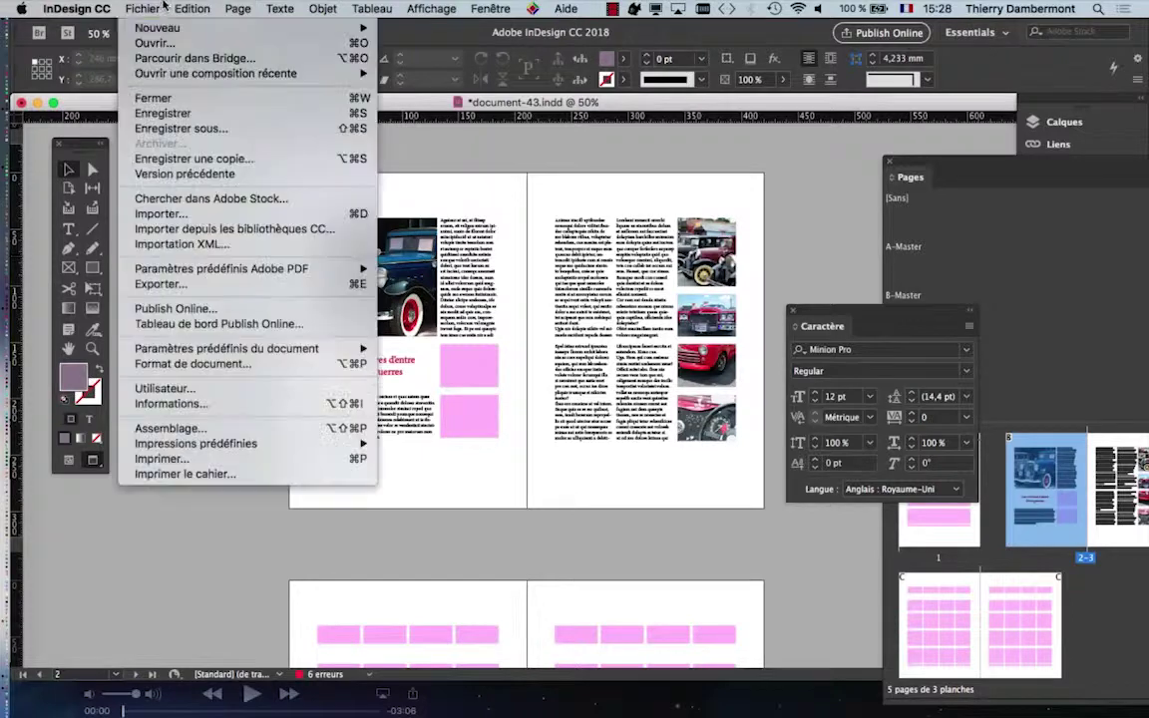
click(564, 175)
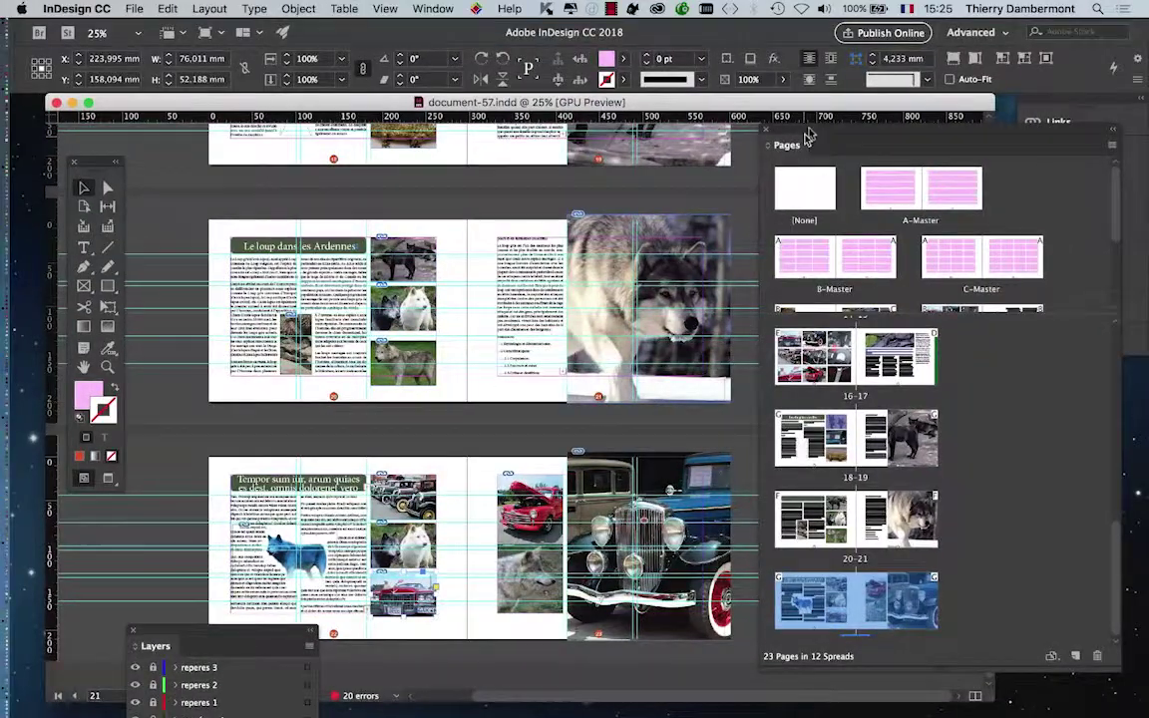
drag(807, 137, 673, 148)
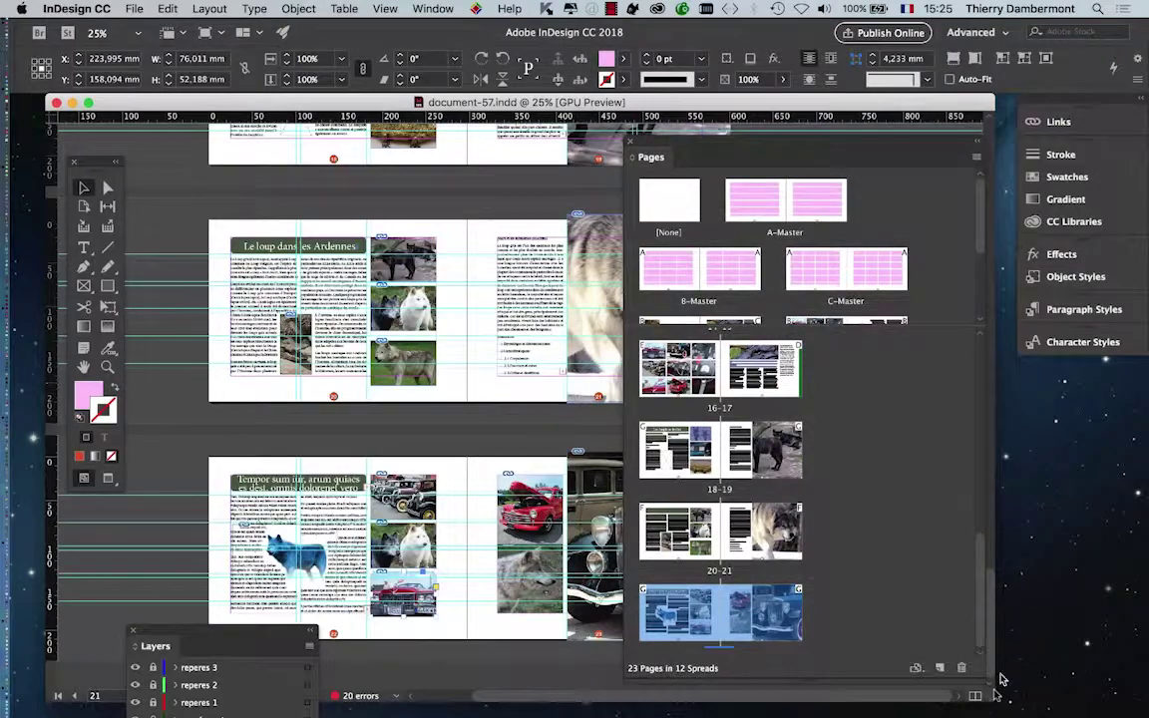
drag(981, 679, 1118, 655)
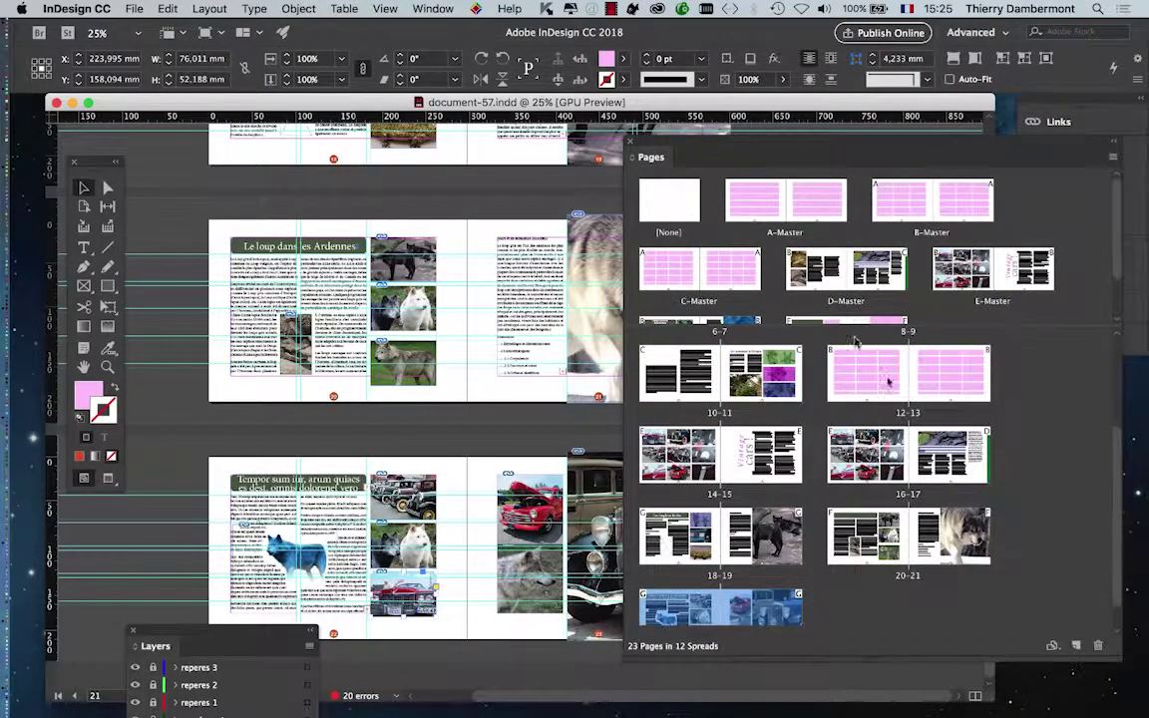
- Open the A-Master spread for editing and move the Pages panel aside to uncover both master pages
drag(742, 208, 744, 209)
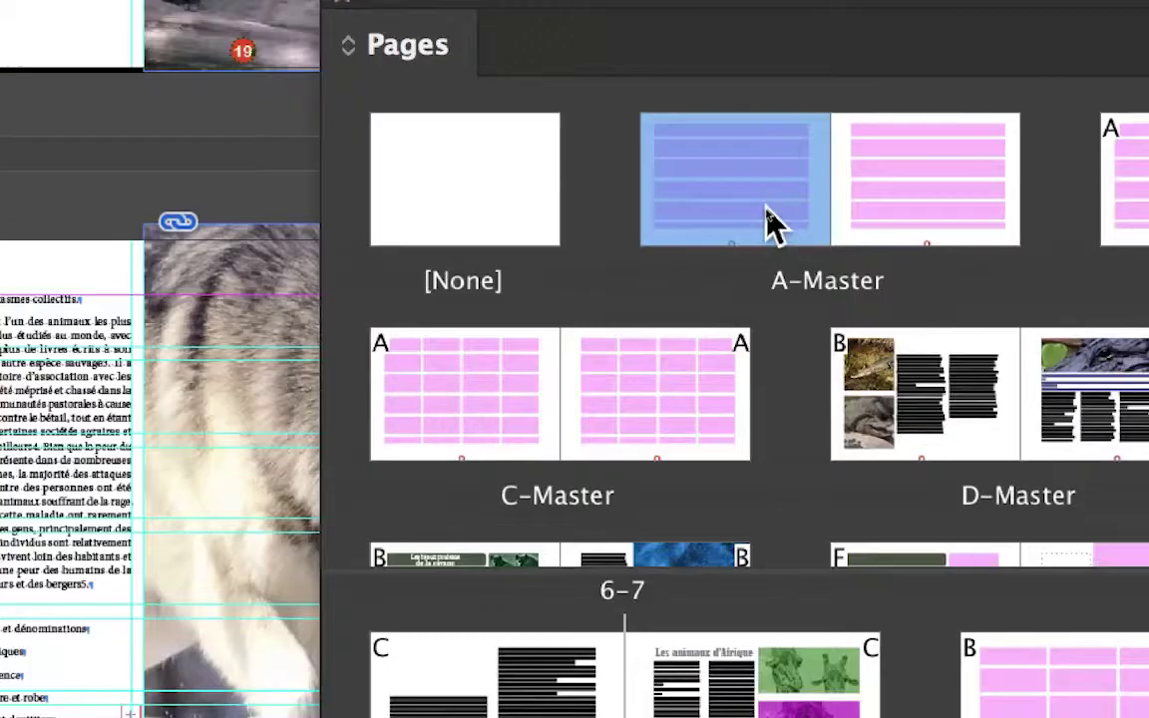
double_click(766, 212)
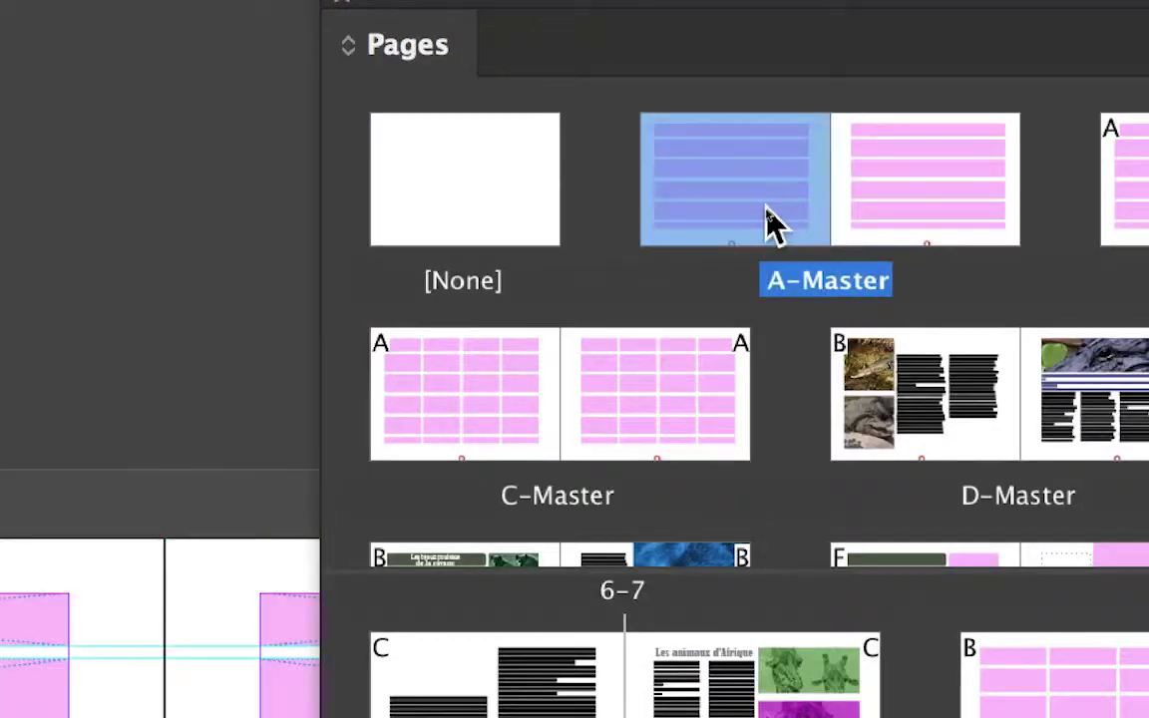
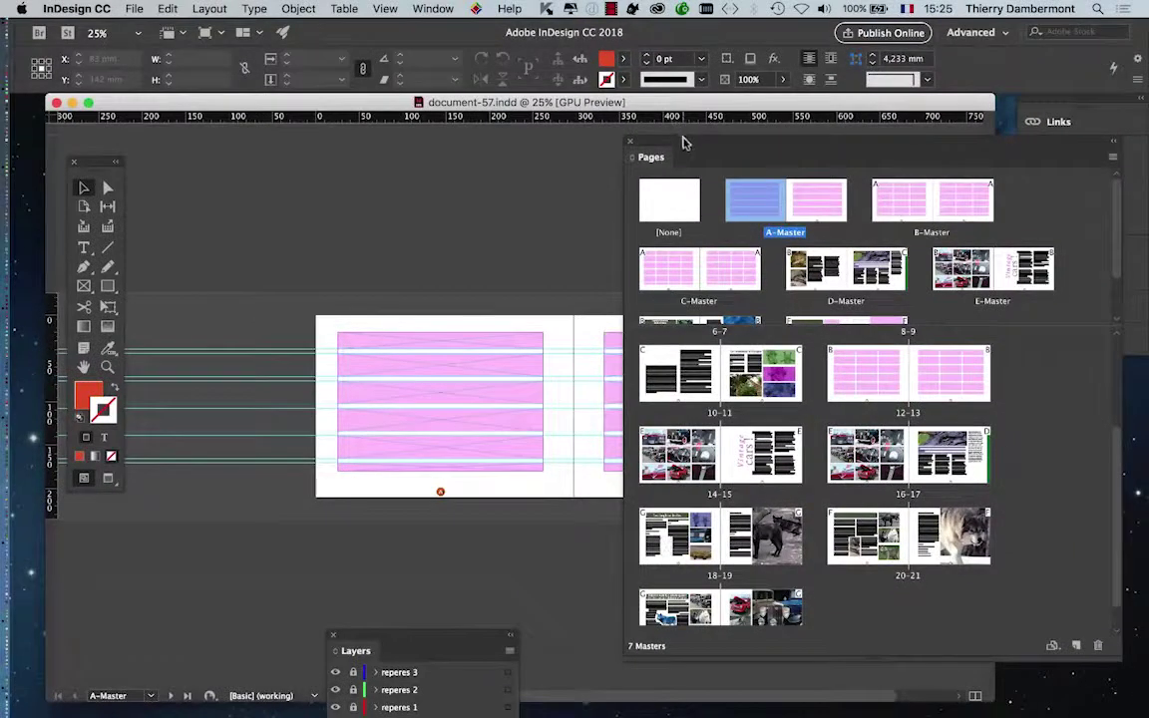
drag(683, 142, 901, 235)
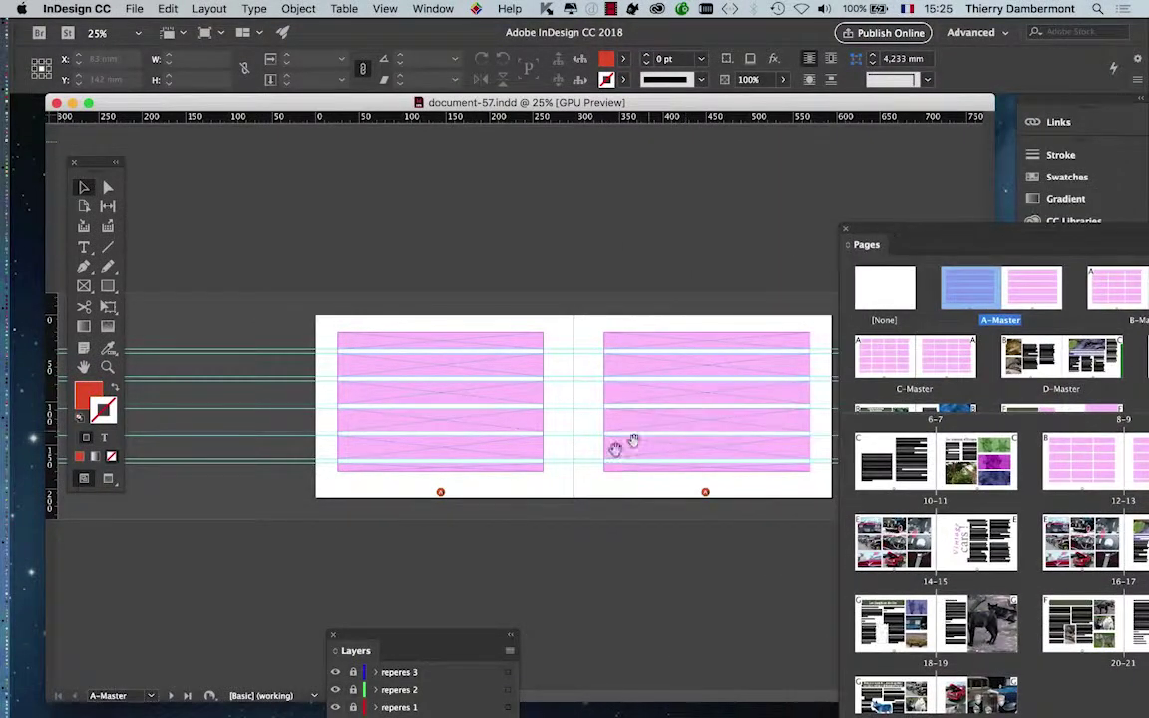
- Unlock the numérotation layer, lock habillage and images et texte, and make numérotation the active layer
scroll(419, 419, right, 3)
key(super+equal)
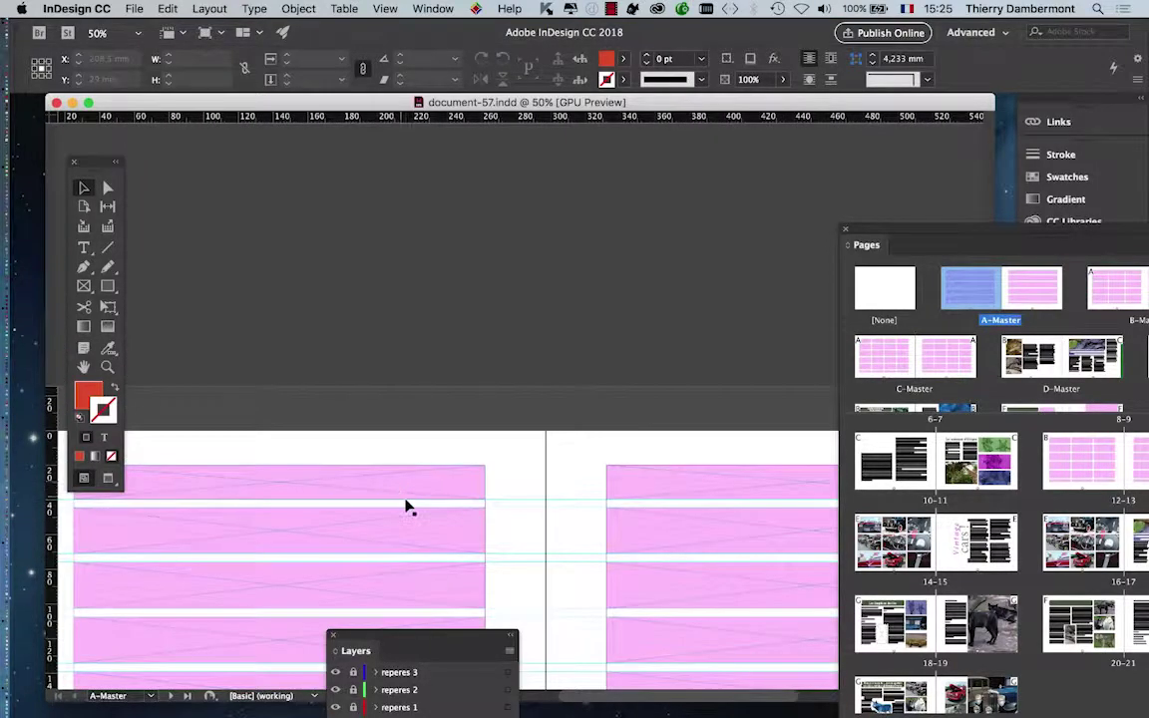
key(super+equal)
scroll(399, 548, down, 3)
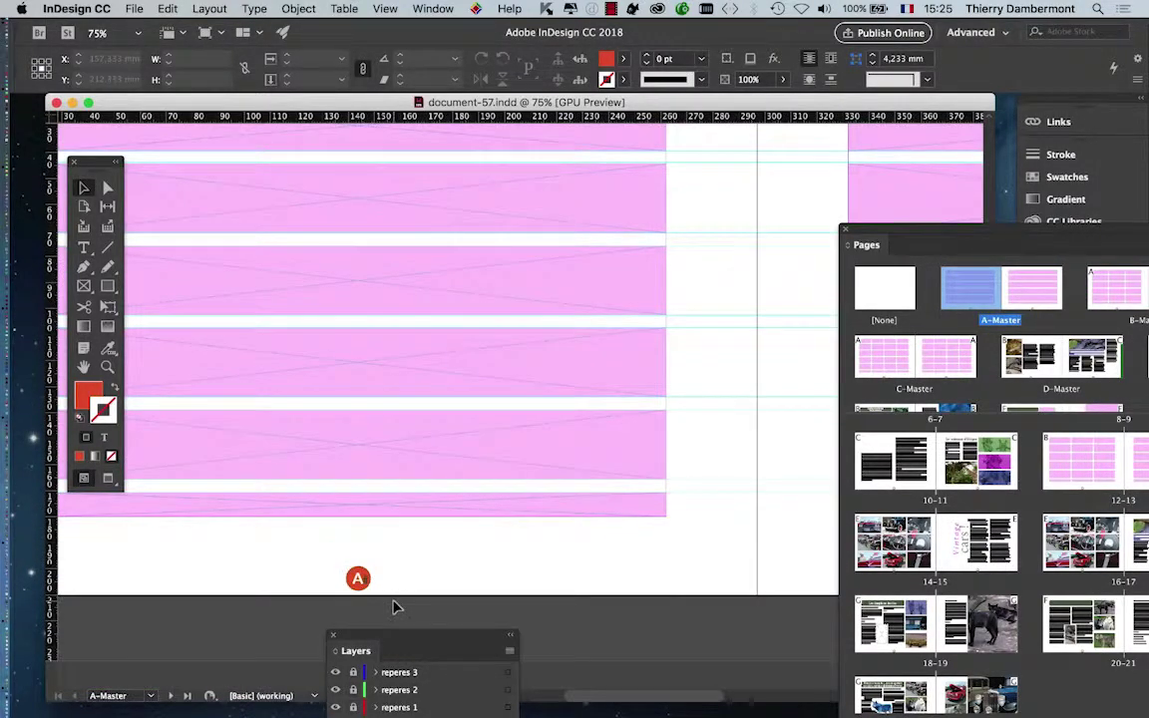
scroll(393, 607, up, 3)
scroll(391, 560, up, 1)
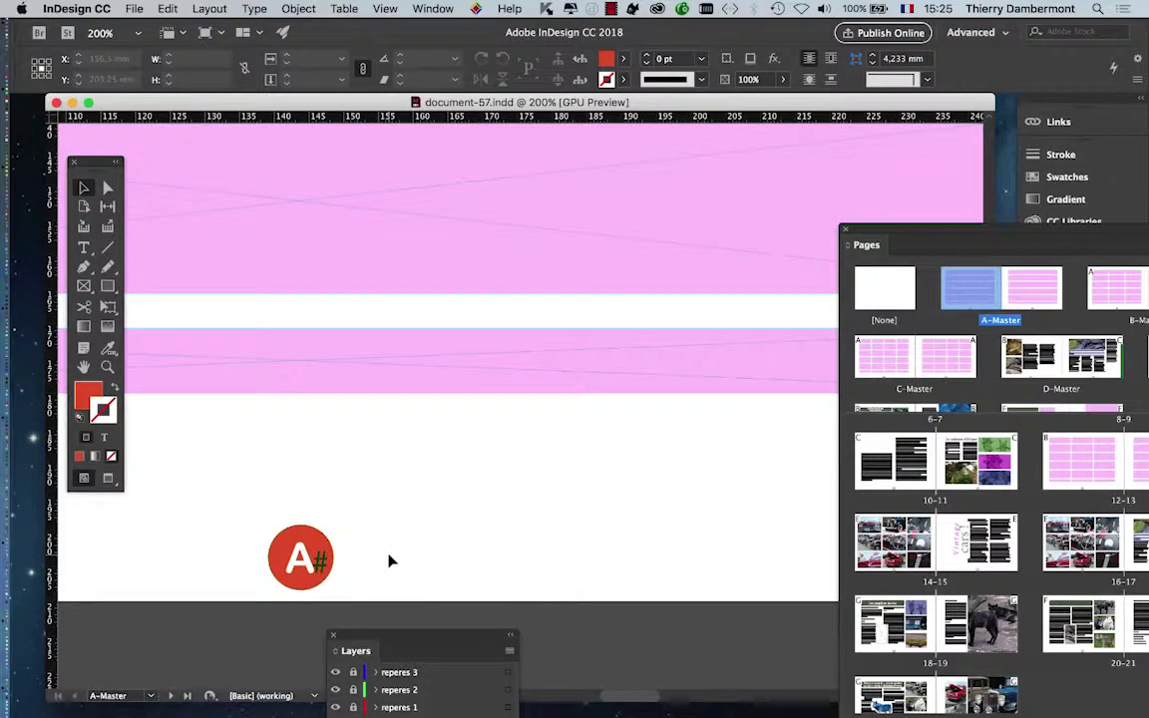
scroll(395, 555, down, 2)
scroll(354, 475, up, 3)
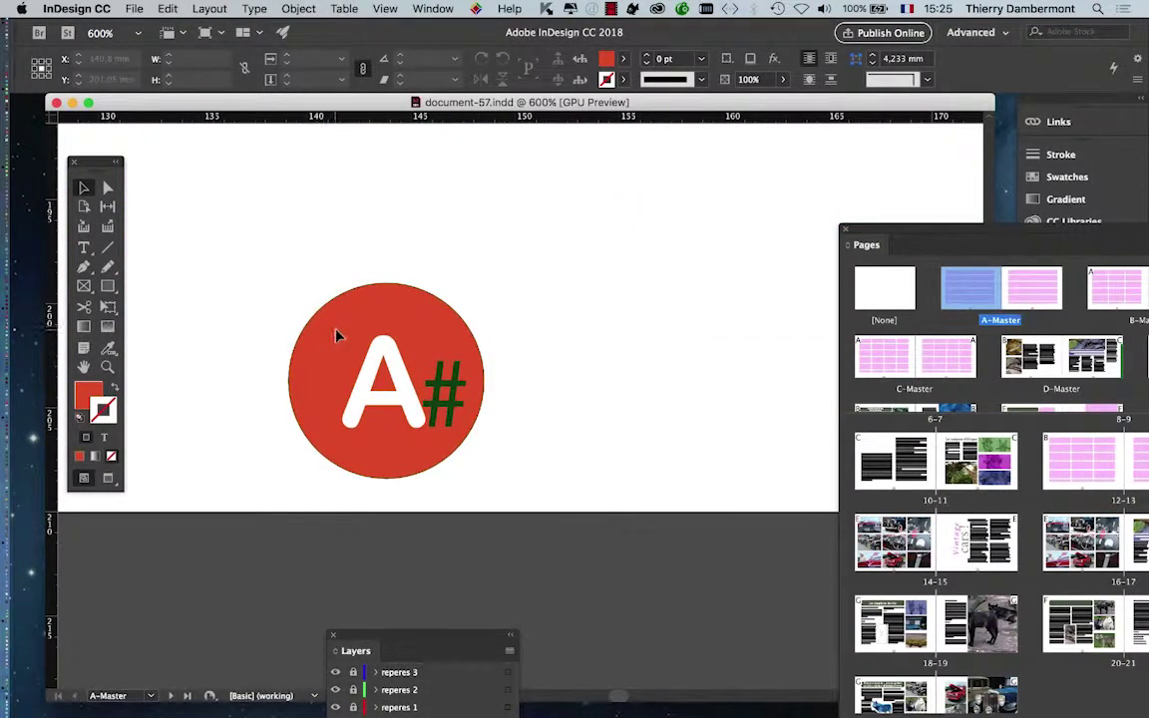
drag(371, 630, 621, 221)
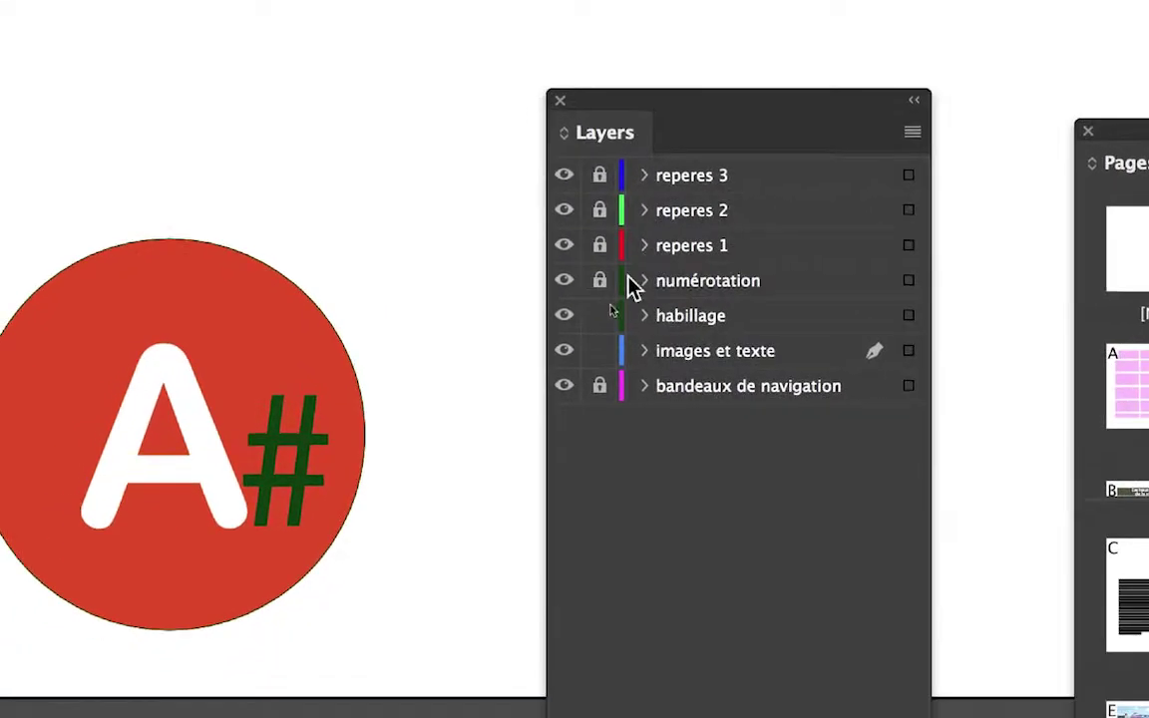
click(599, 280)
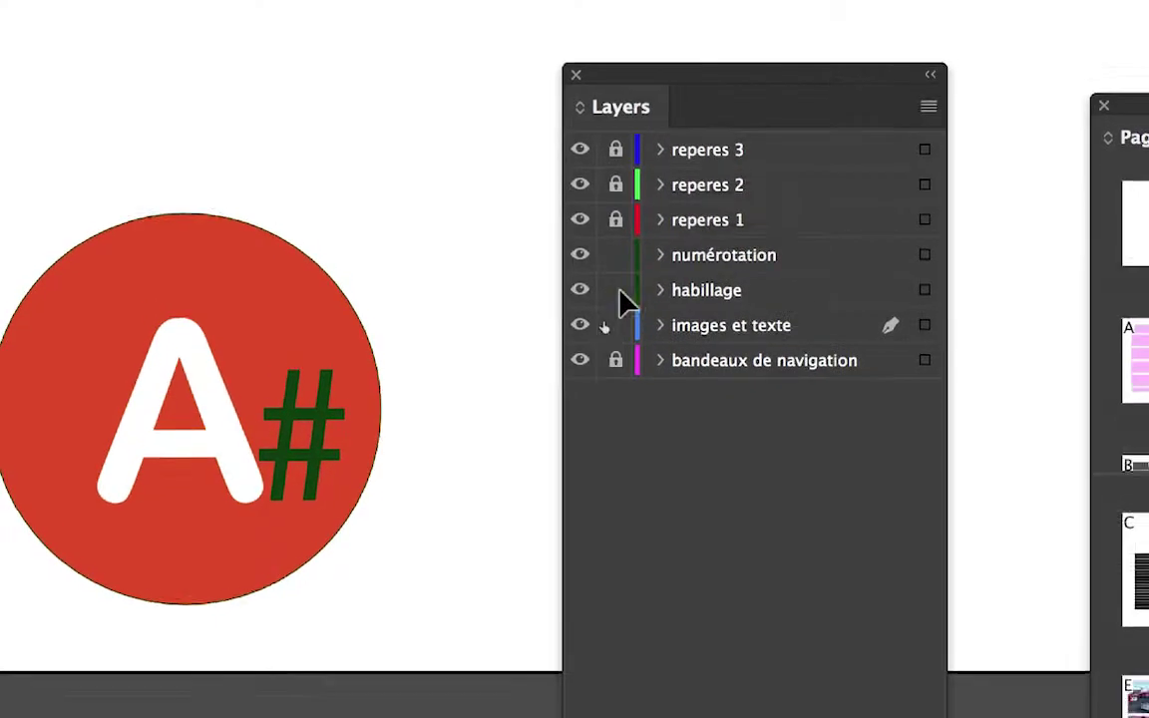
click(615, 289)
click(615, 325)
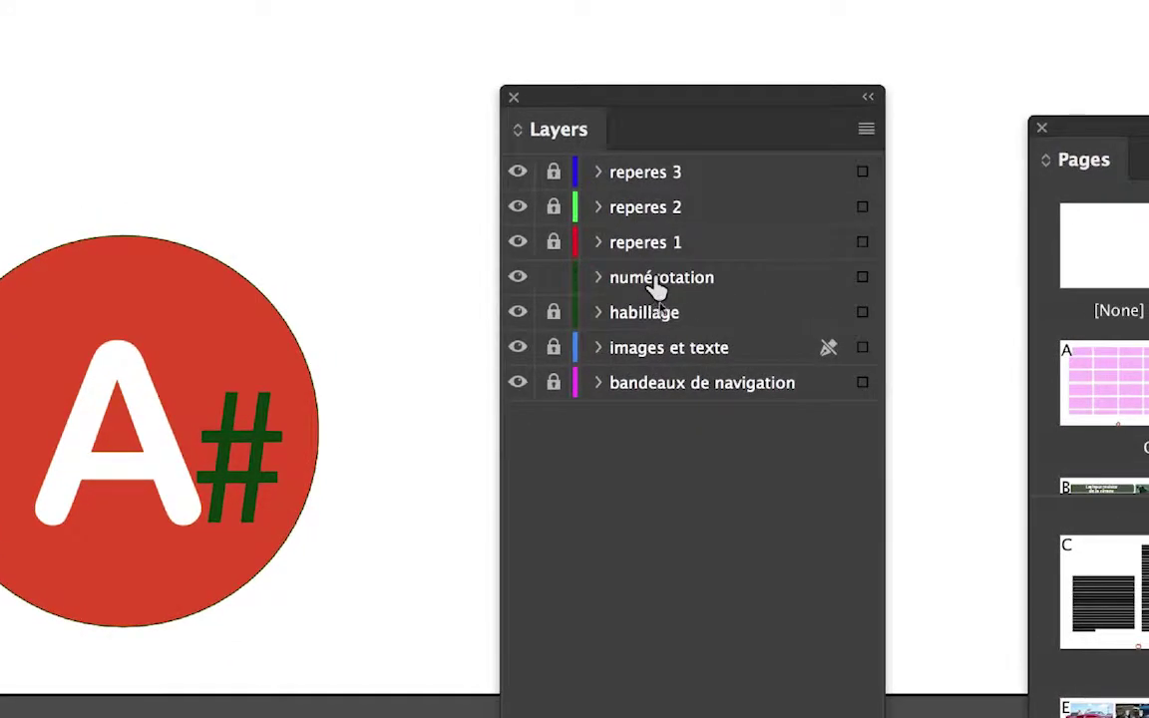
click(657, 286)
- Highlight the page-number marker inside the left page's red badge with the Type tool and leave text editing
click(193, 366)
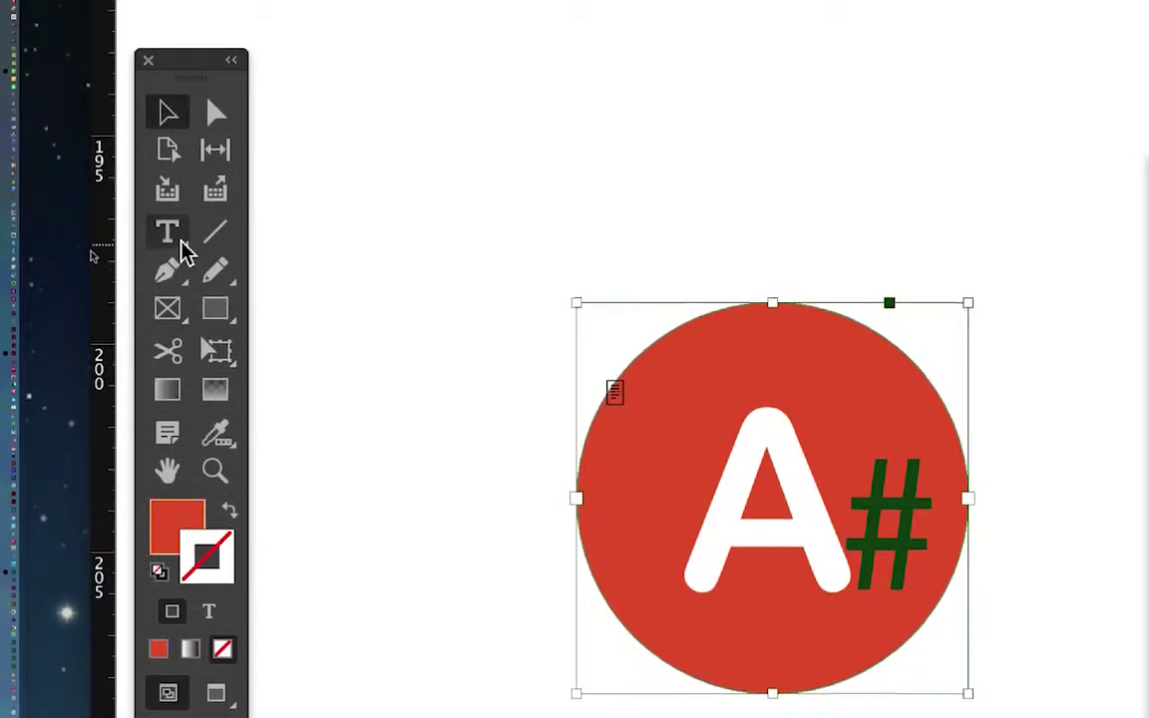
click(172, 236)
drag(651, 486, 779, 496)
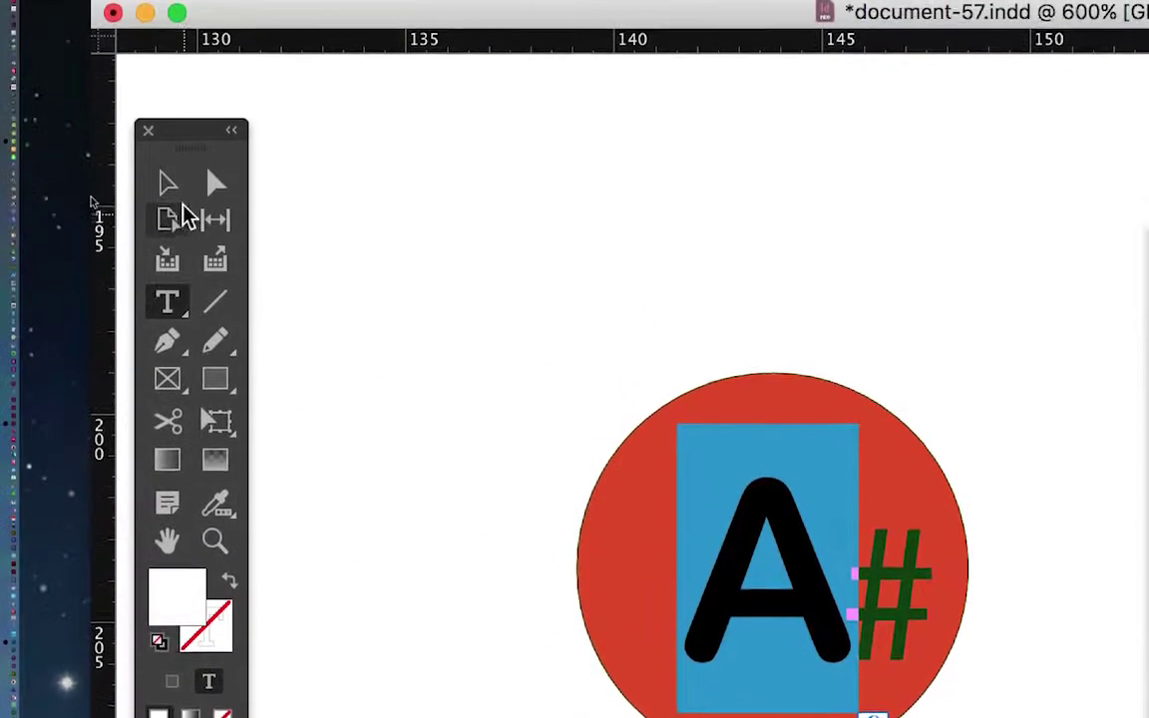
click(24, 66)
click(299, 405)
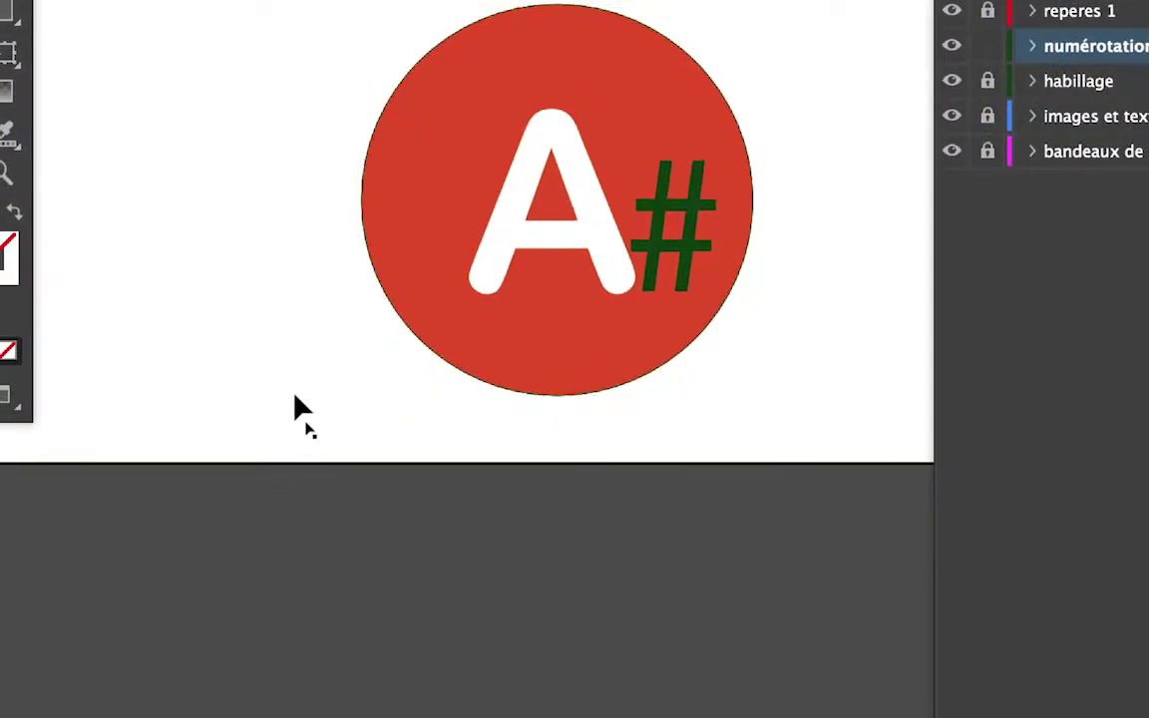
- Select the red page-number badge and open the Character panel, placing it clear of the badge and the Layers panel
click(404, 275)
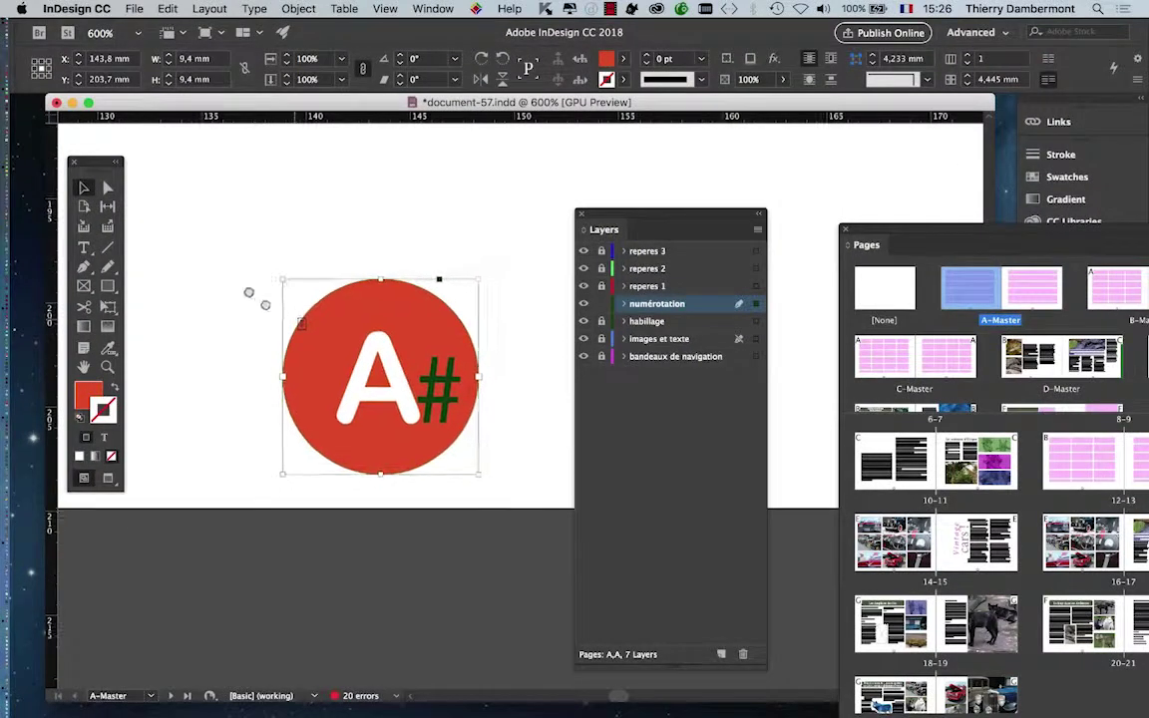
scroll(299, 322, down, 3)
scroll(299, 322, right, 3)
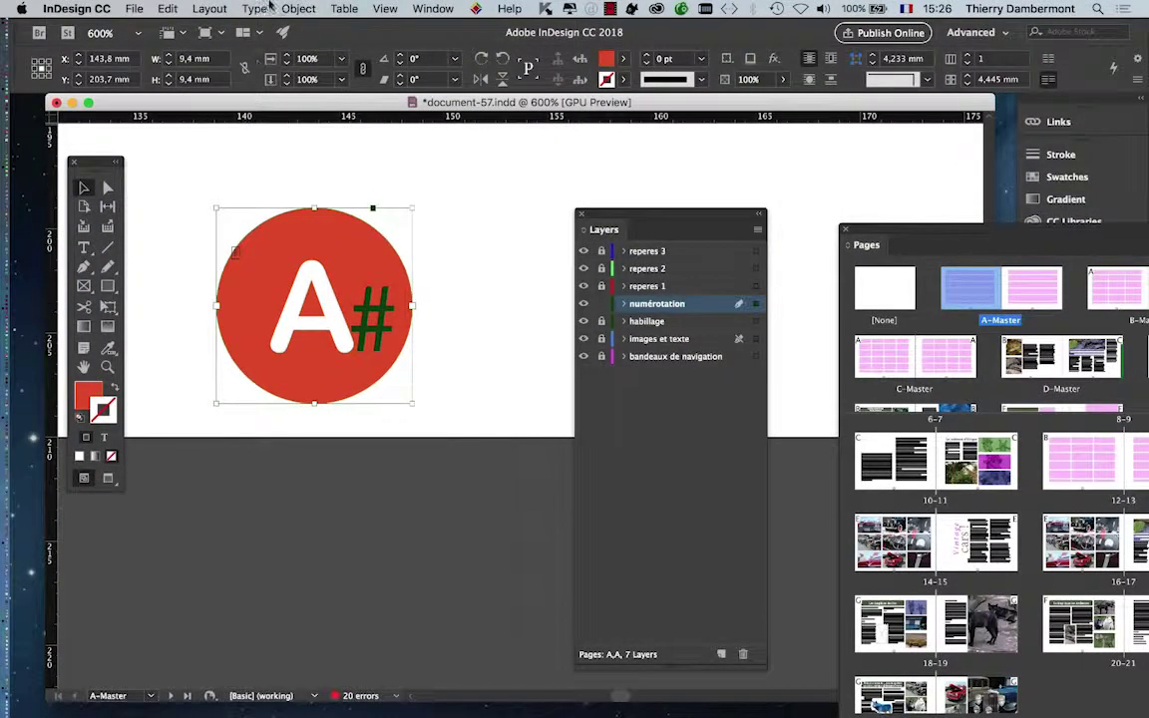
click(254, 9)
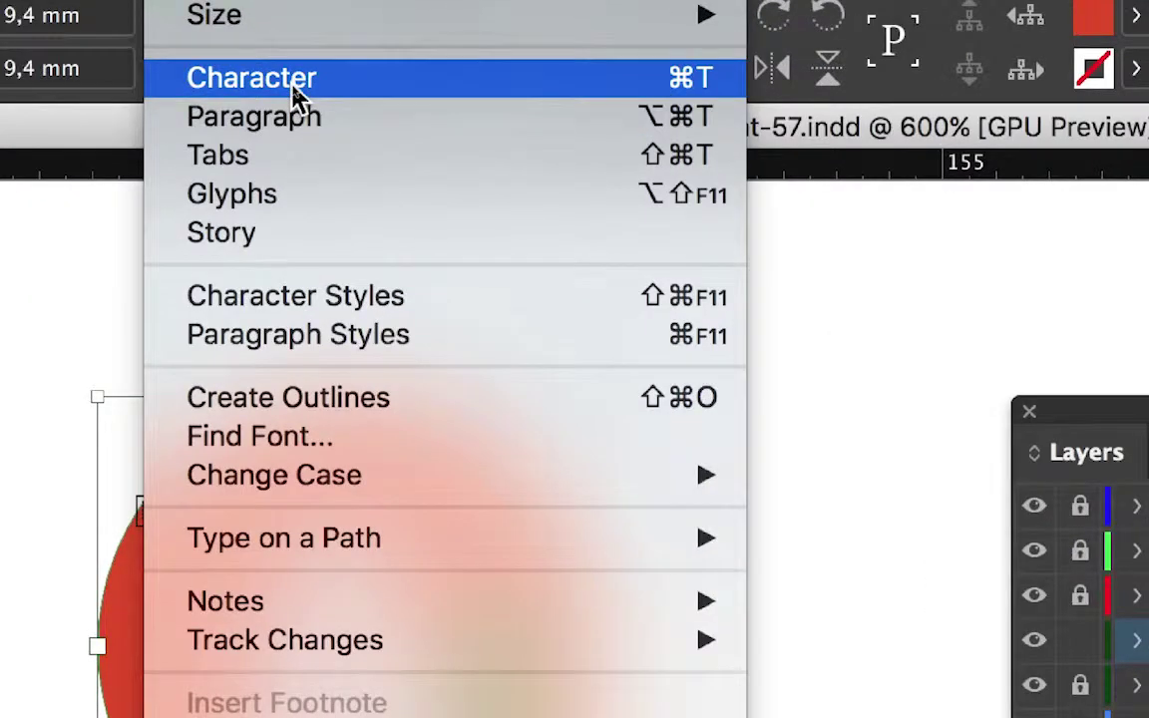
click(296, 91)
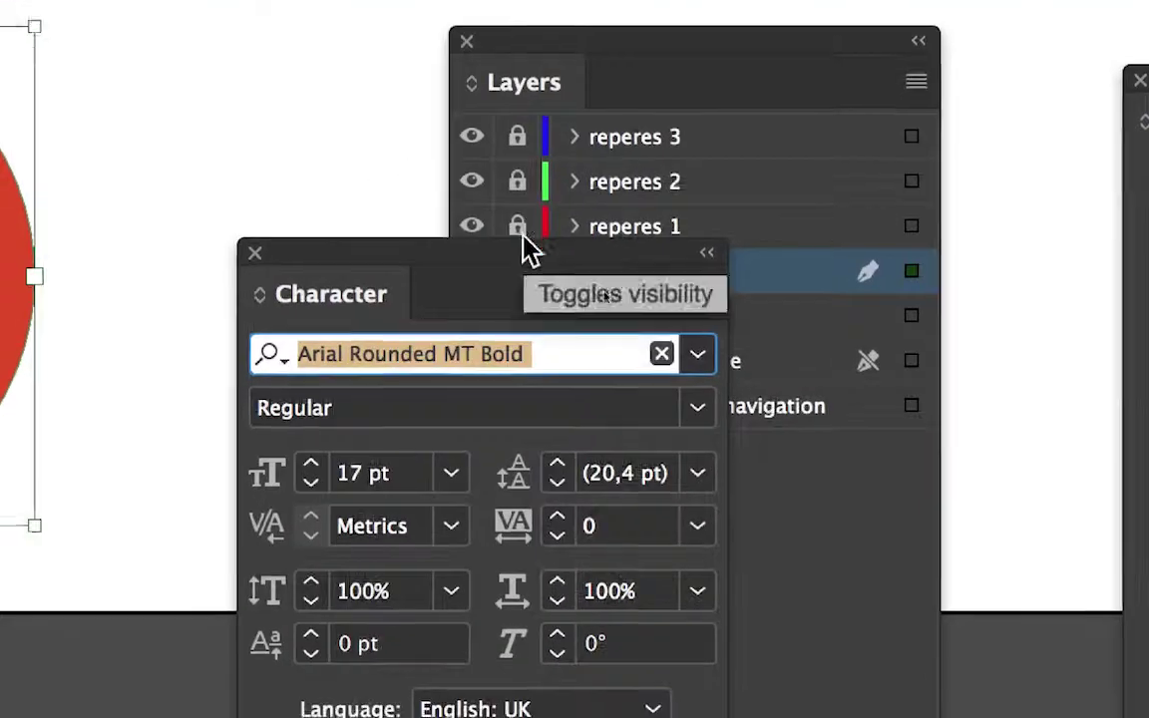
drag(804, 430, 628, 145)
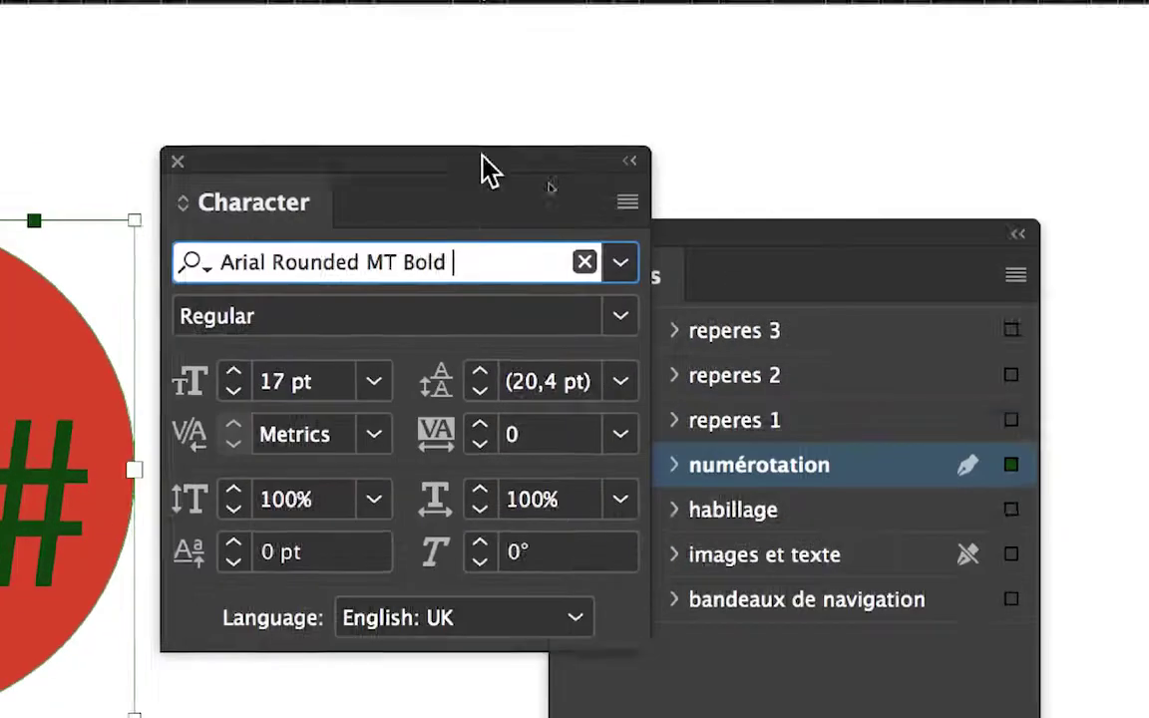
drag(481, 166, 249, 297)
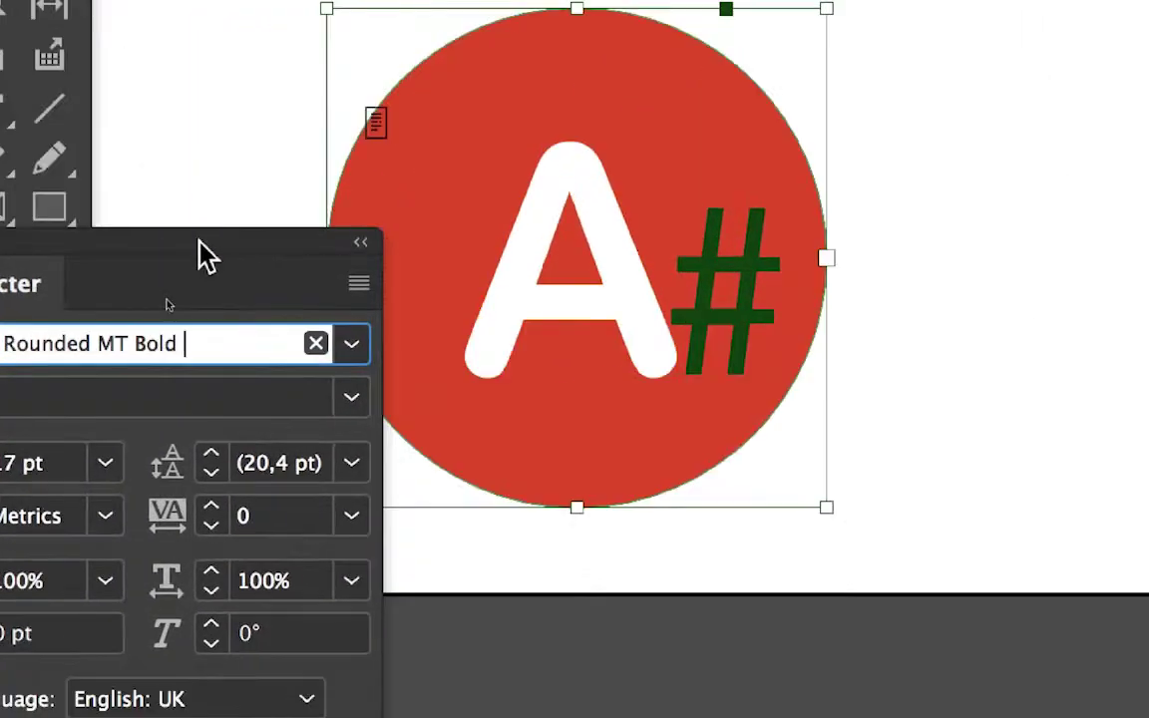
- Try Apple Chancery and Arial Rounded MT Bold on the page number, set it in Bernard MT Condensed at 16 pt, and close the Character panel
key(super+a)
text(Apple Chancery)
key(super+a)
text(Arial Rounded MT Bold)
key(super+a)
text(Bernard MT Condensed)
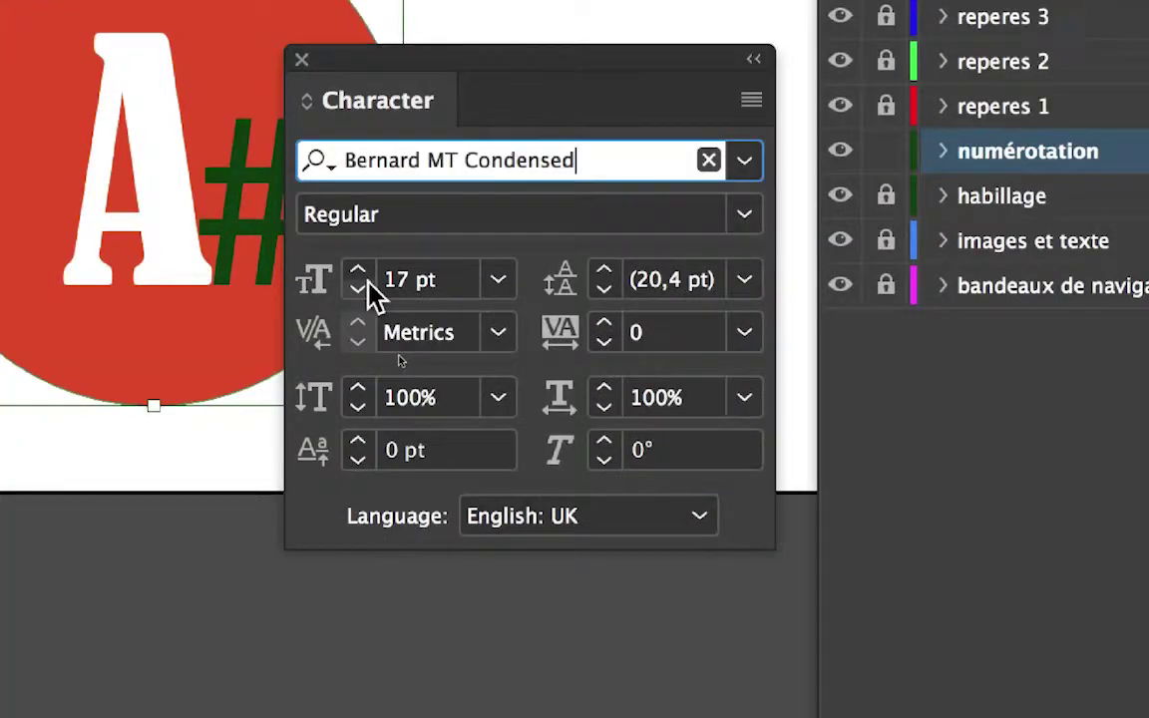
click(239, 393)
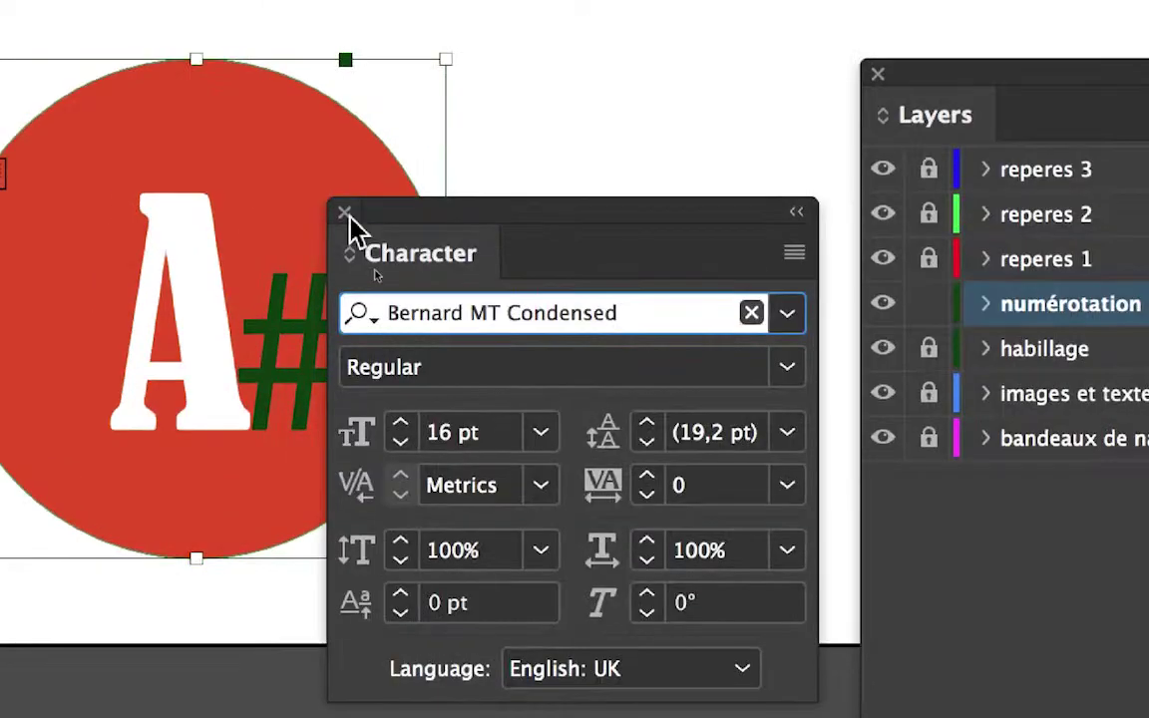
click(320, 150)
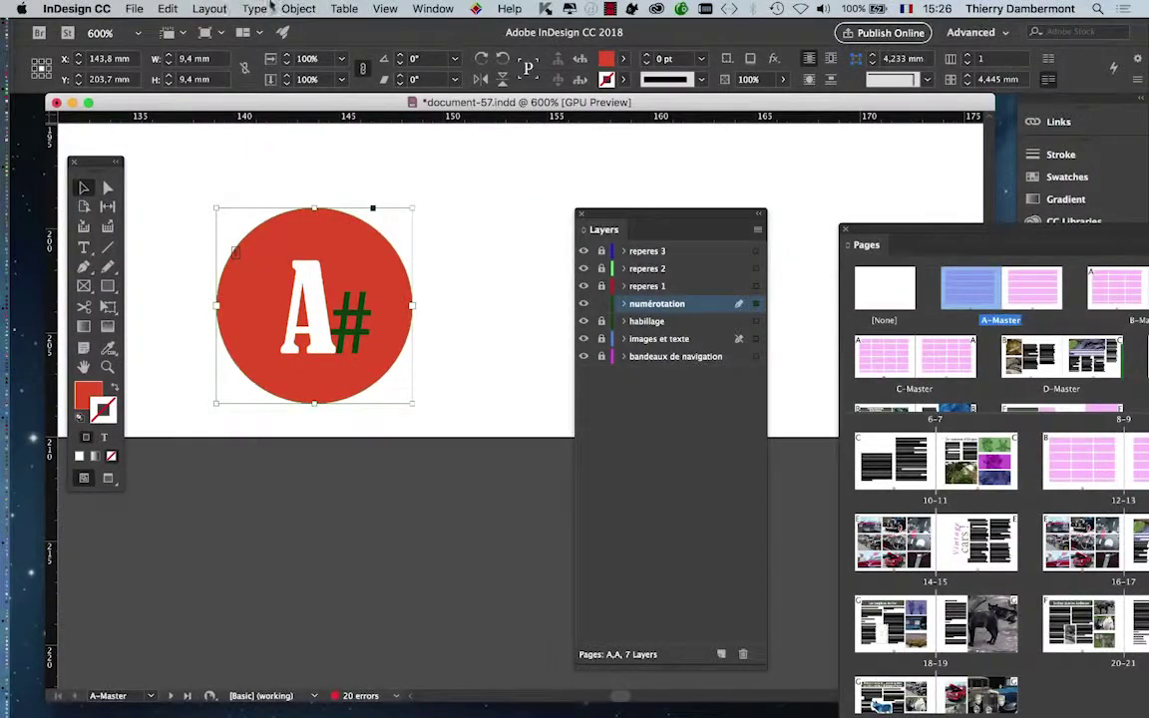
- Convert the round page-number badge's shape to a Rectangle
click(298, 7)
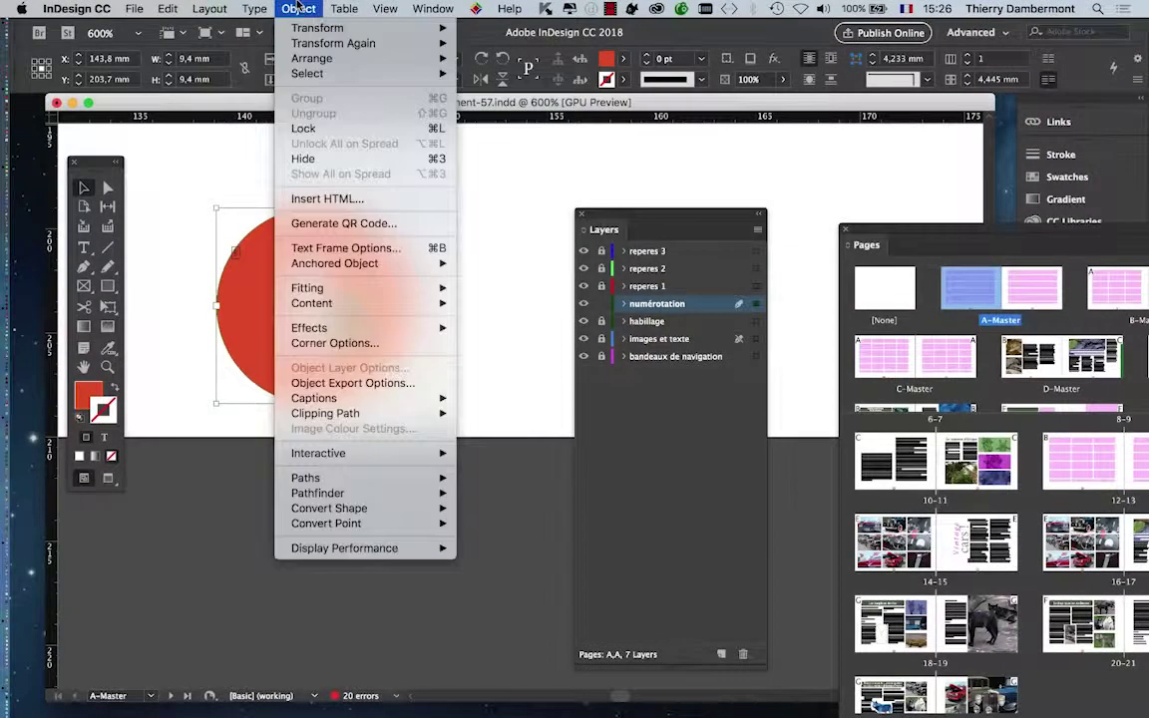
mouse_move(365, 492)
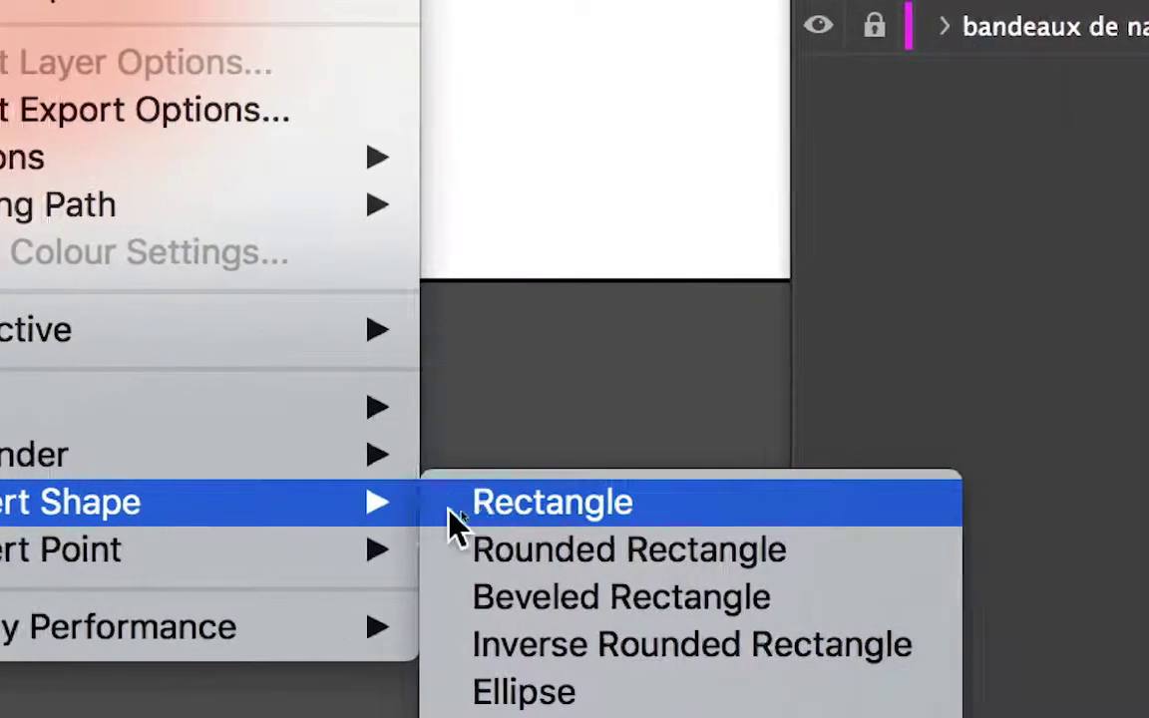
key(Escape)
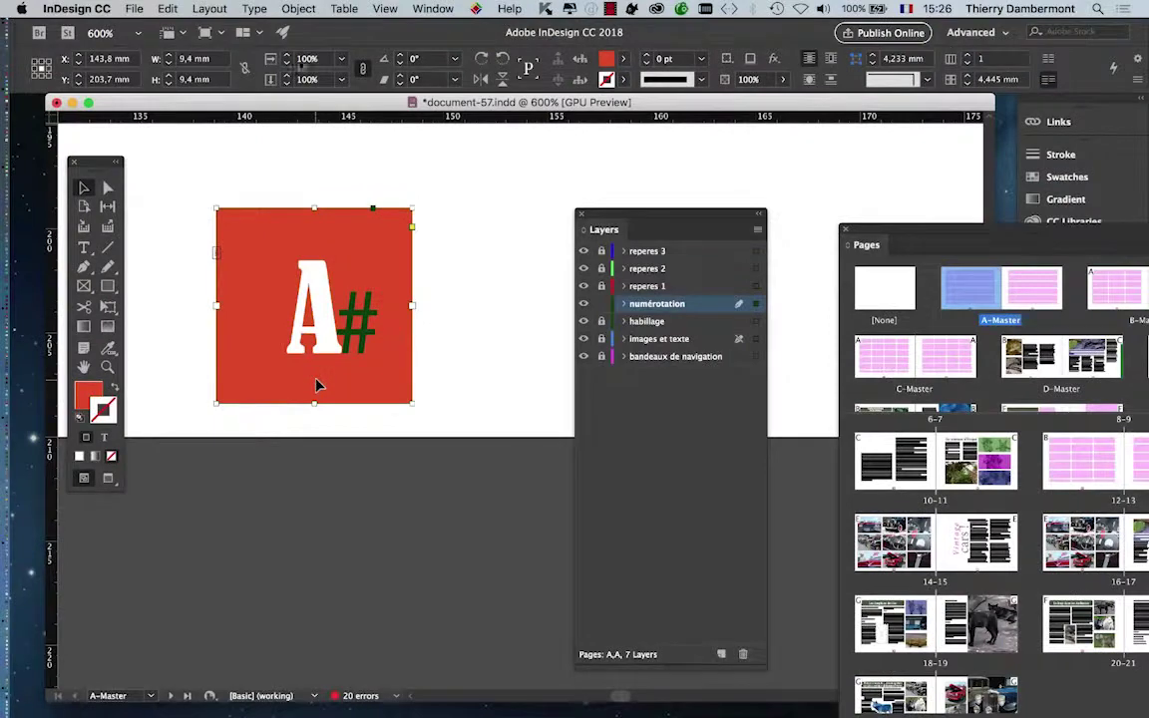
- Give the badge Rounded corners of 1 mm on all four corners, previewing the effect
click(299, 9)
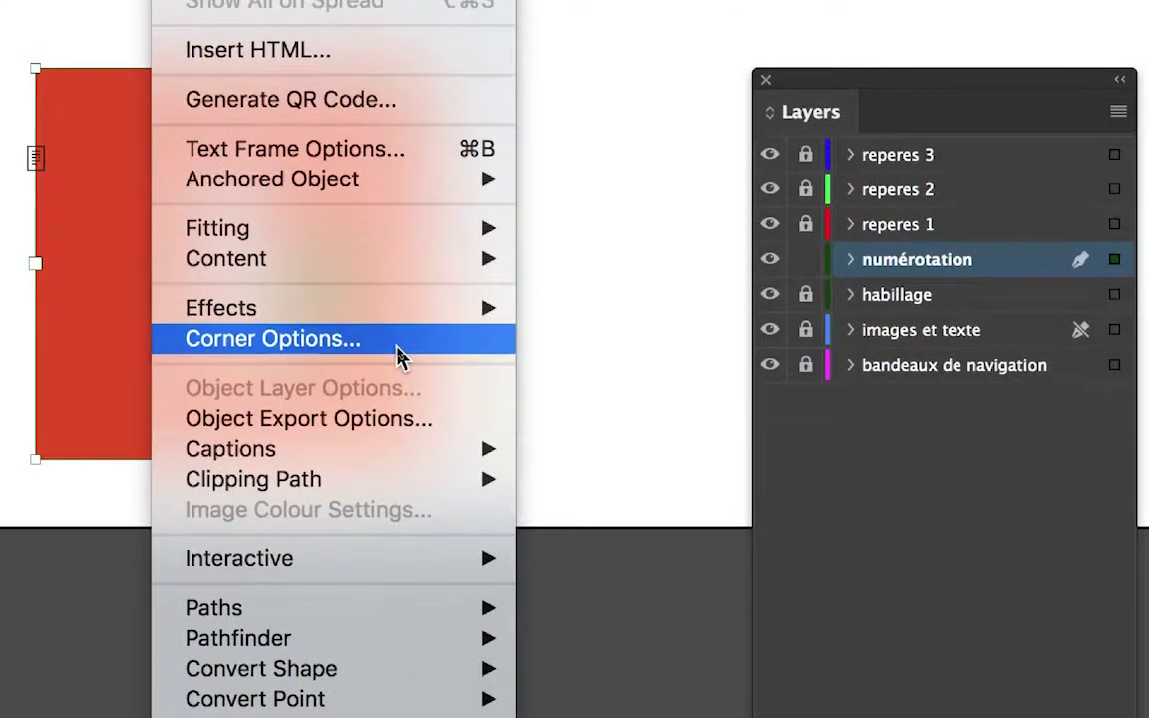
click(396, 339)
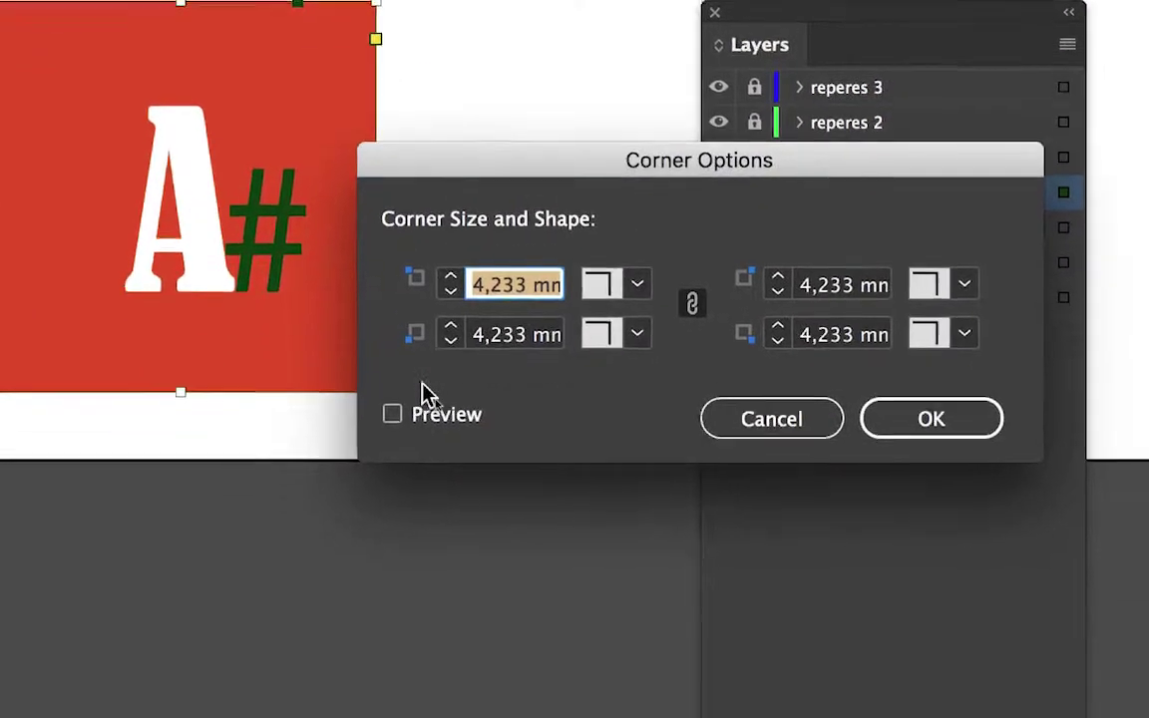
click(432, 412)
click(636, 284)
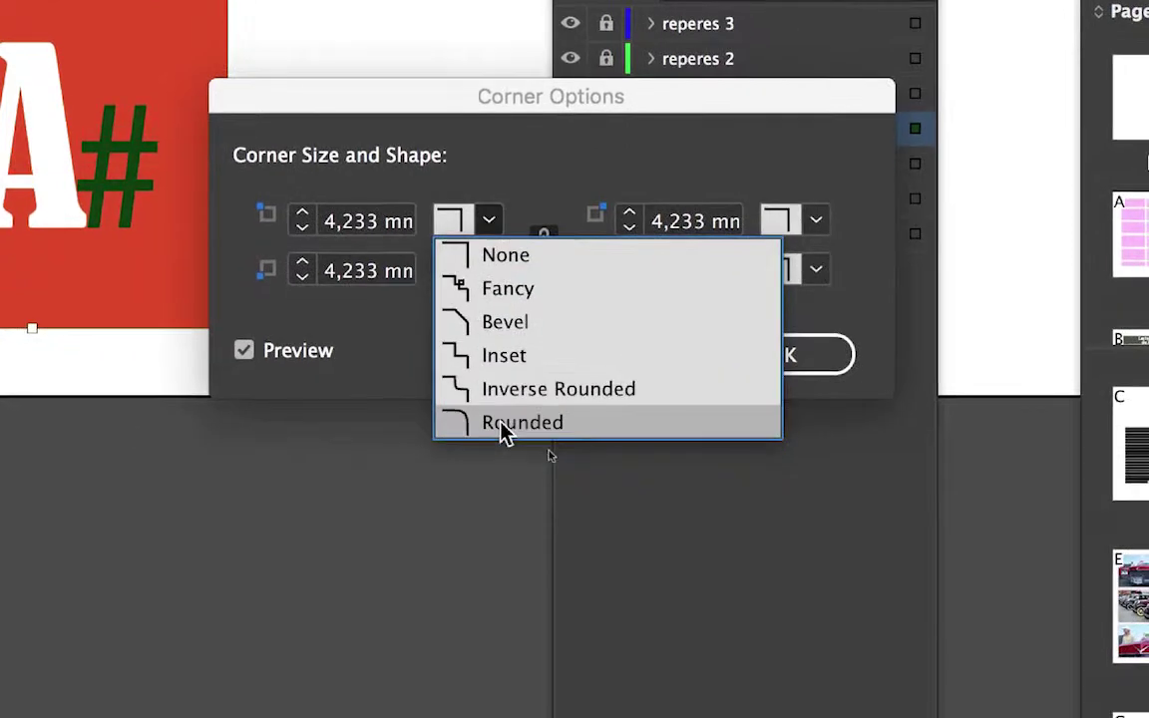
click(514, 498)
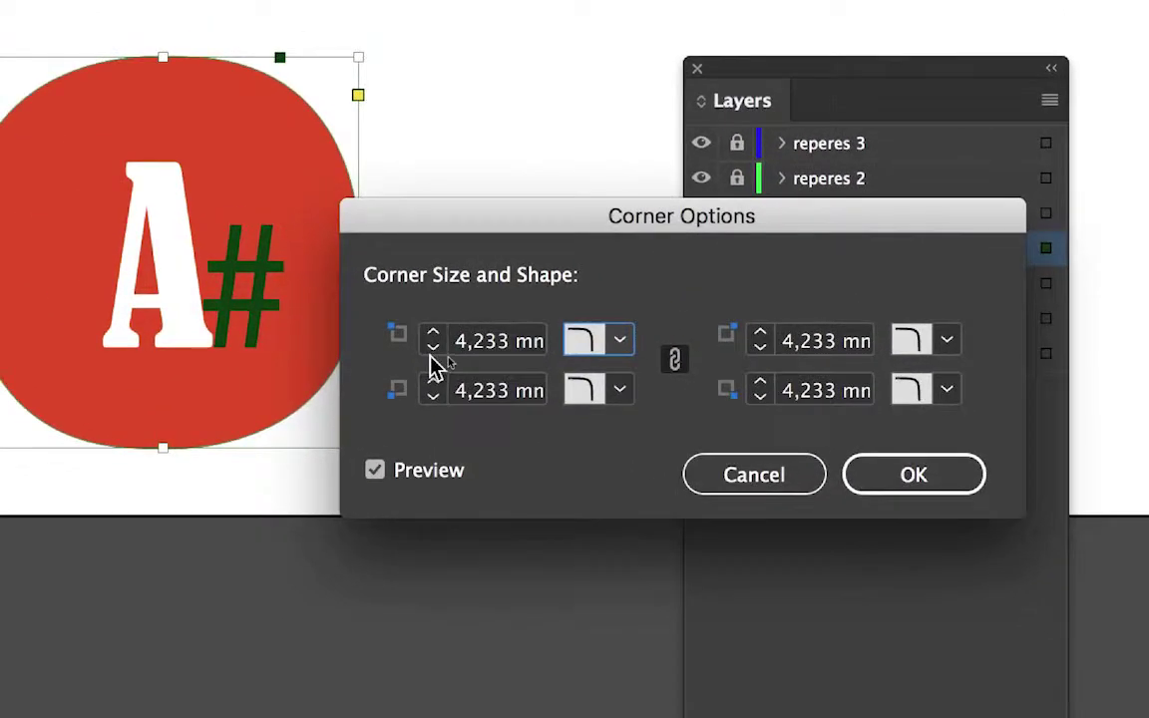
click(432, 350)
click(431, 350)
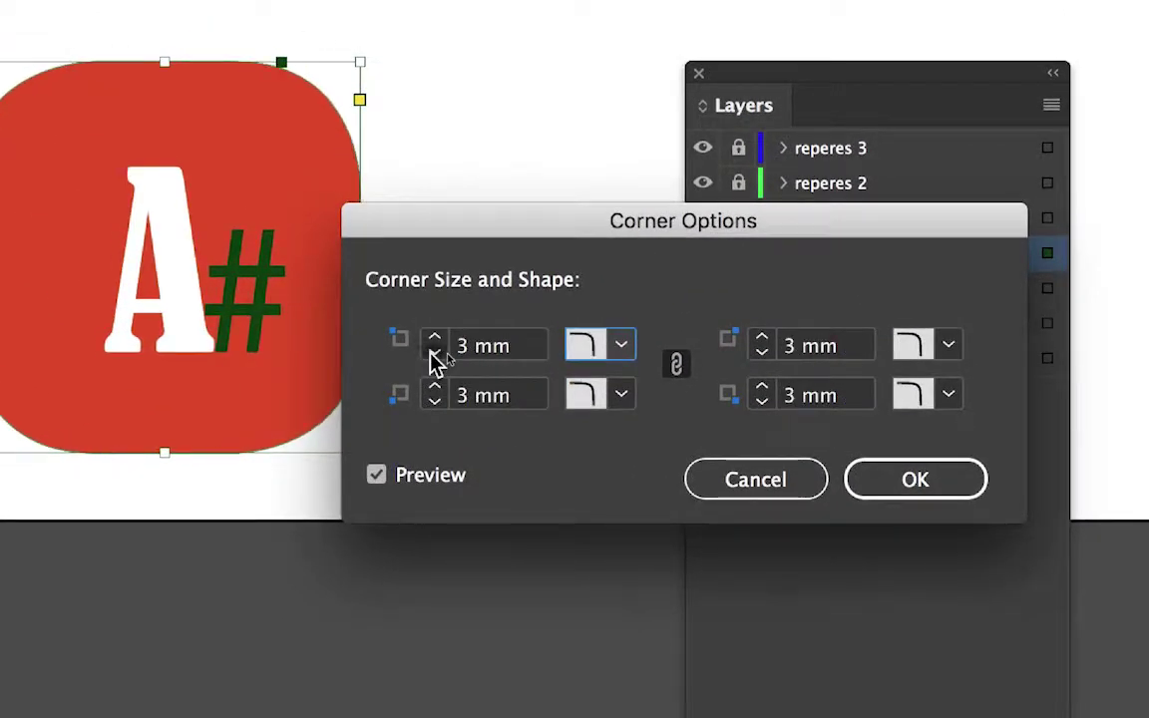
click(433, 355)
click(435, 355)
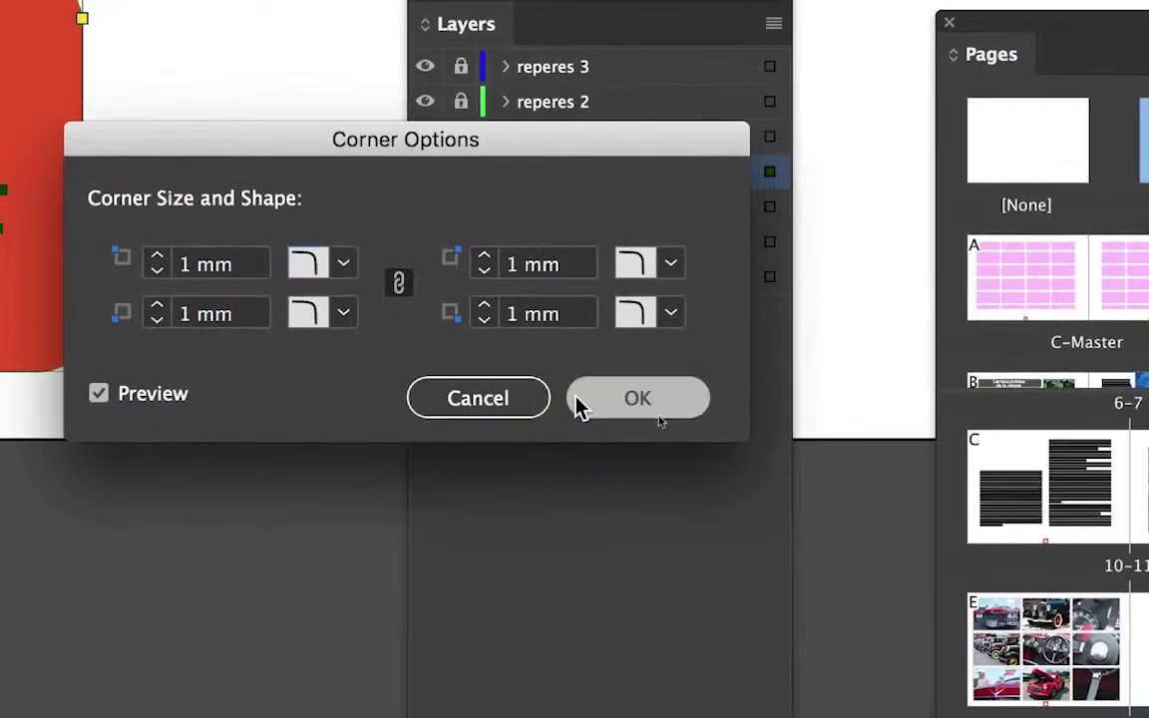
click(860, 484)
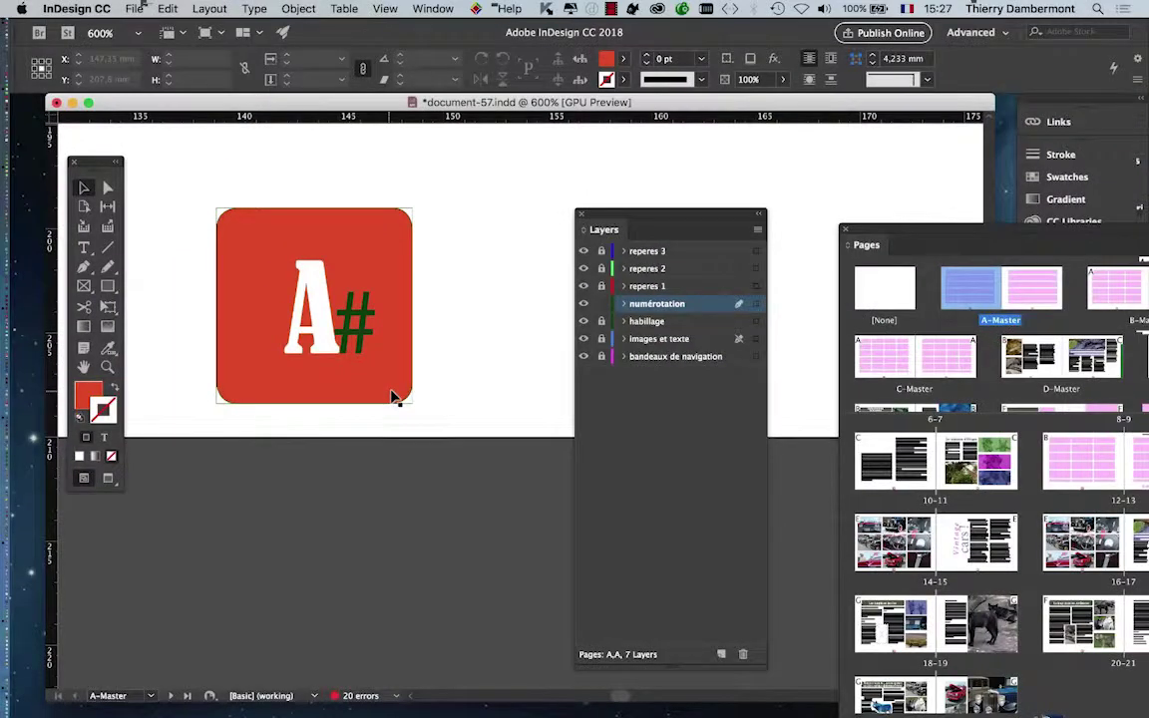
- Check the restyled page-number badge in its place on the A-Master page at 150%
key(super+minus)
key(super+minus)
key(super+minus)
key(super+minus)
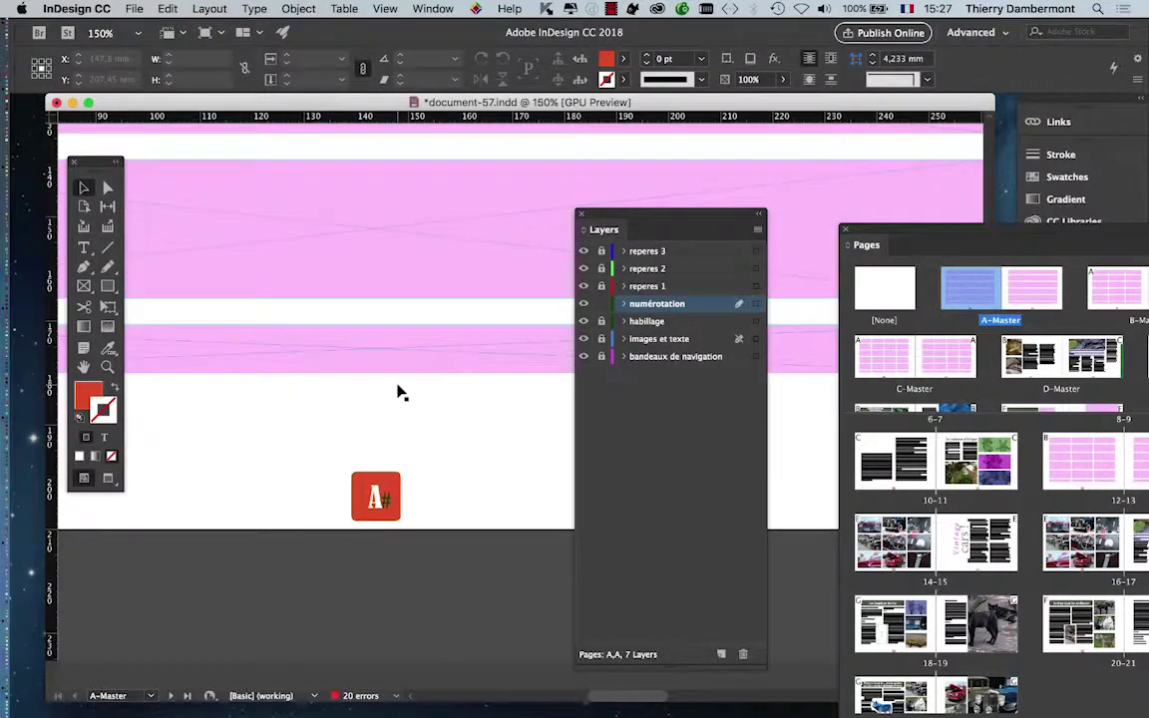
scroll(469, 333, left, 5)
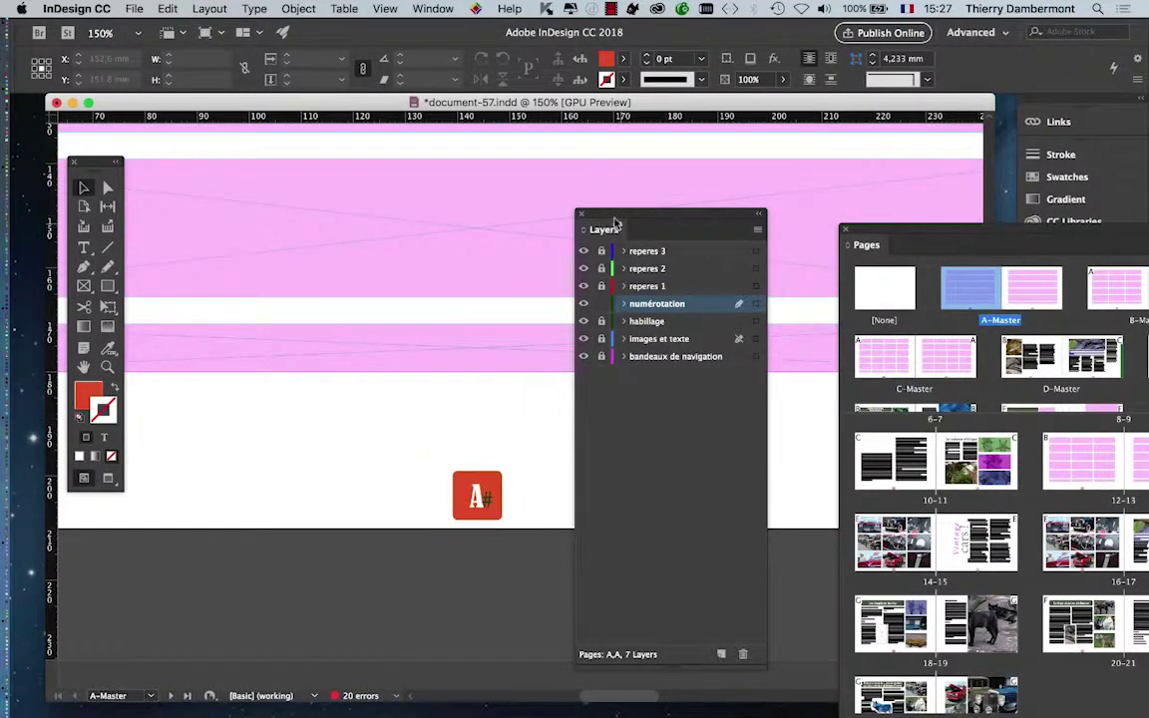
- Move the page-number badge on the A-Master's left page to just below the grid, aligned with the outer margin
drag(615, 223, 703, 219)
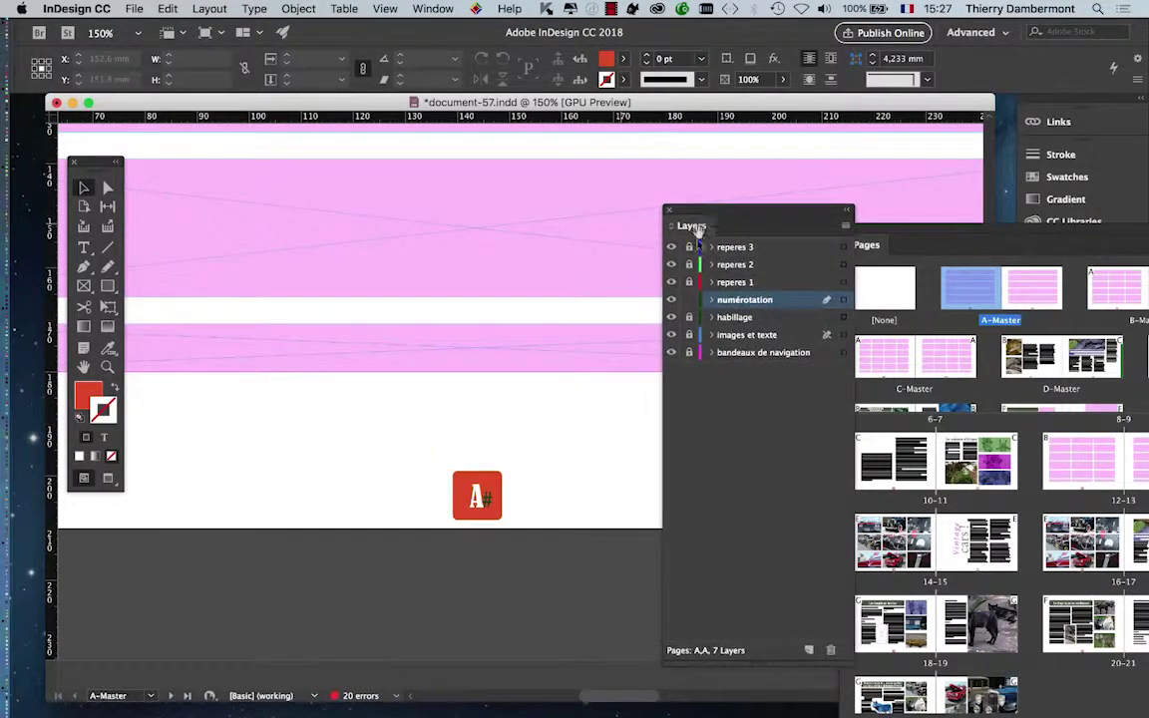
click(465, 492)
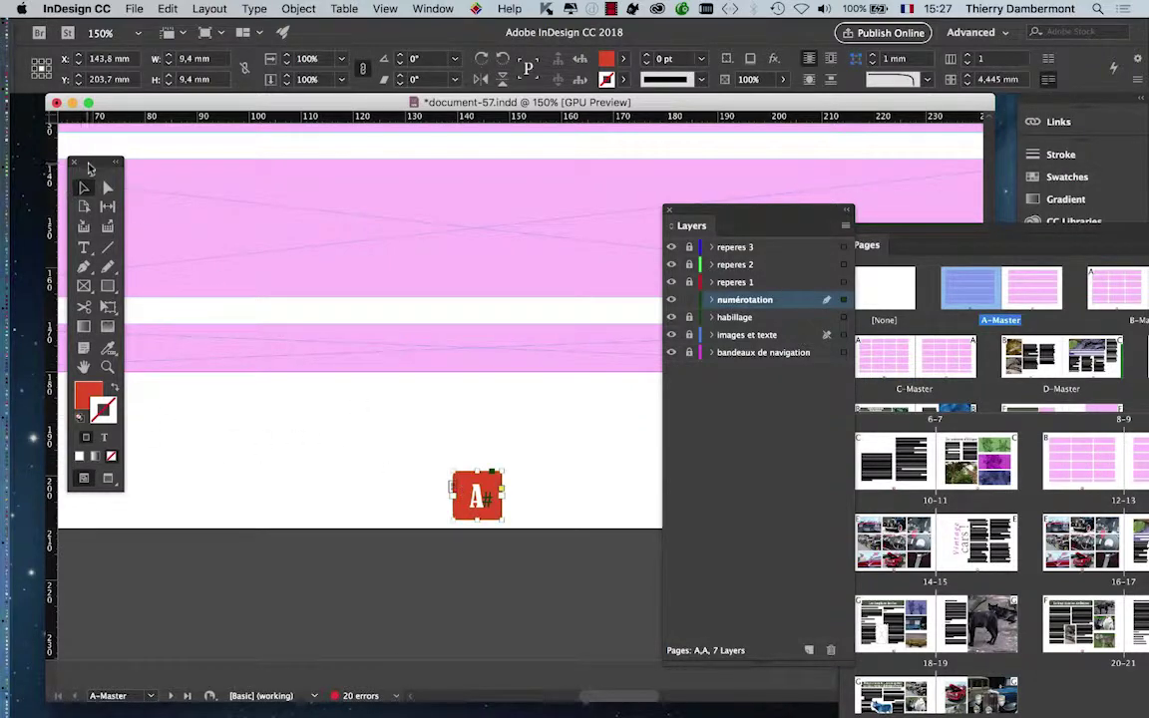
drag(90, 167, 378, 241)
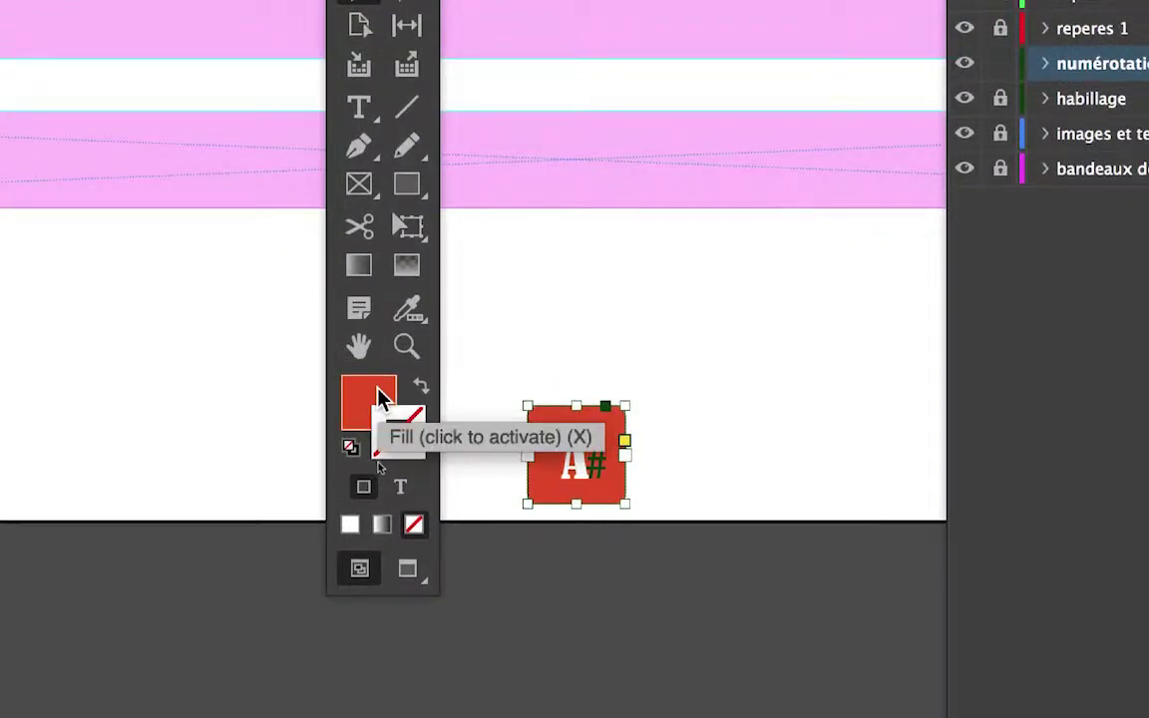
click(500, 383)
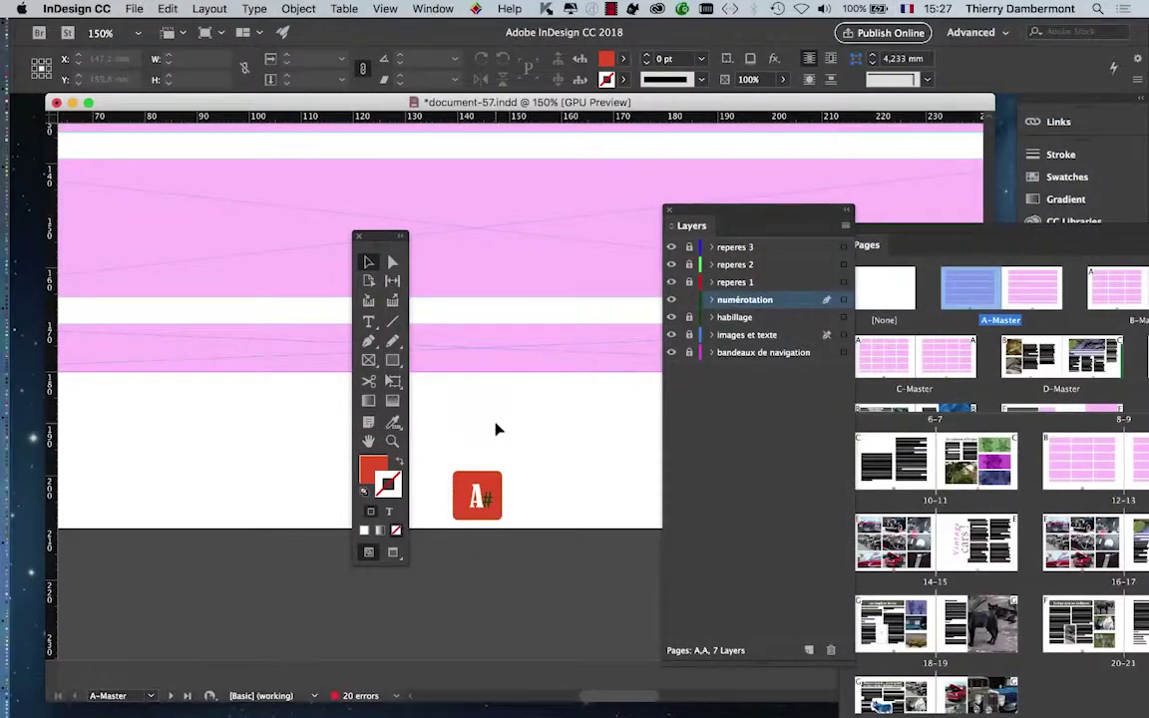
key(super+0)
drag(379, 240, 177, 451)
mouse_move(496, 579)
mouse_down()
mouse_move(296, 544)
mouse_move(299, 555)
mouse_up()
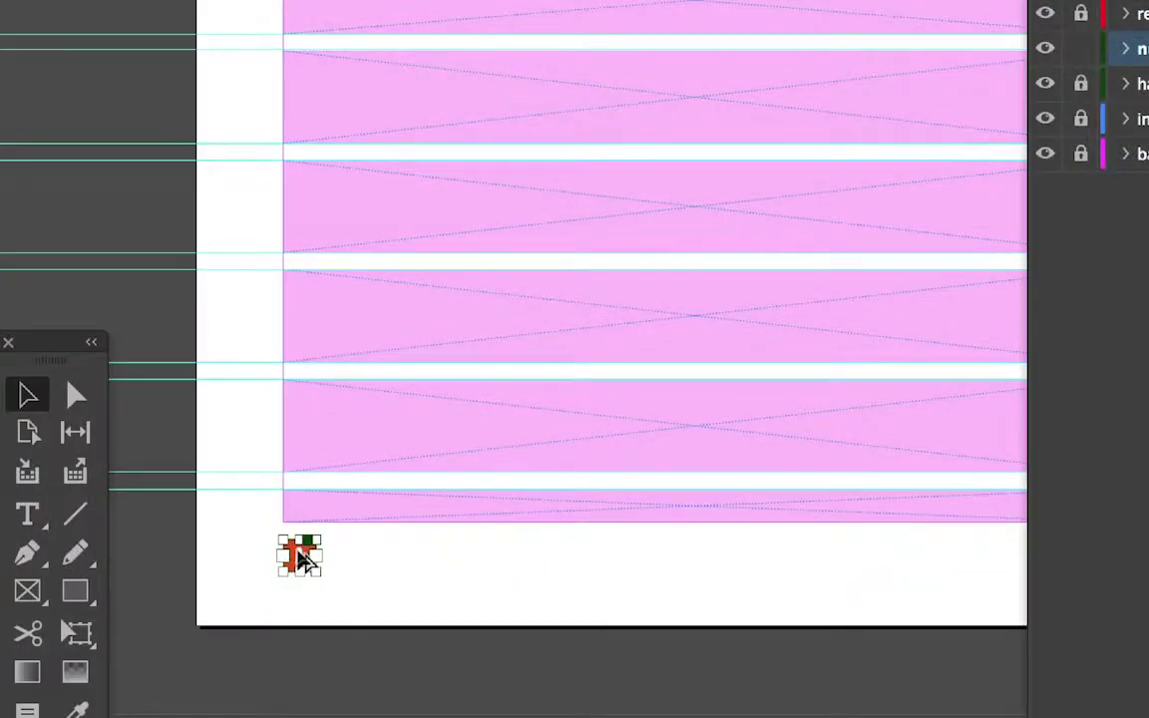
click(366, 591)
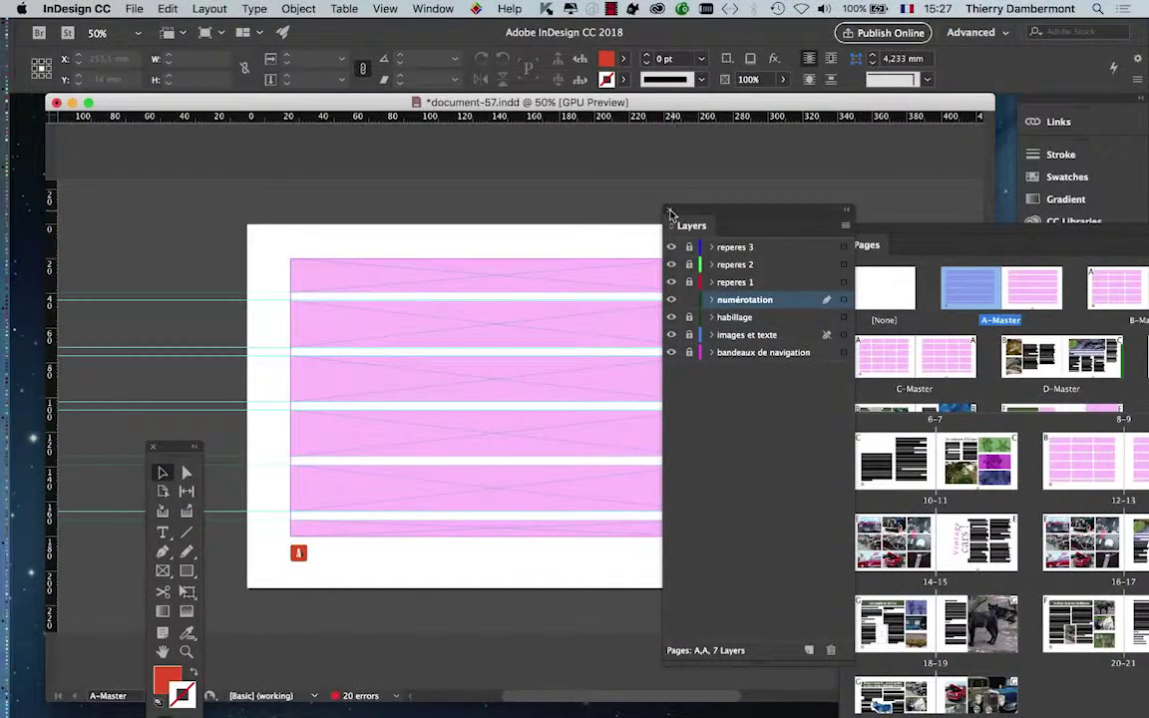
- Replace the round badge on the A-Master's right page with a copy of the restyled badge, aligned to the outer margin below the grid
click(668, 211)
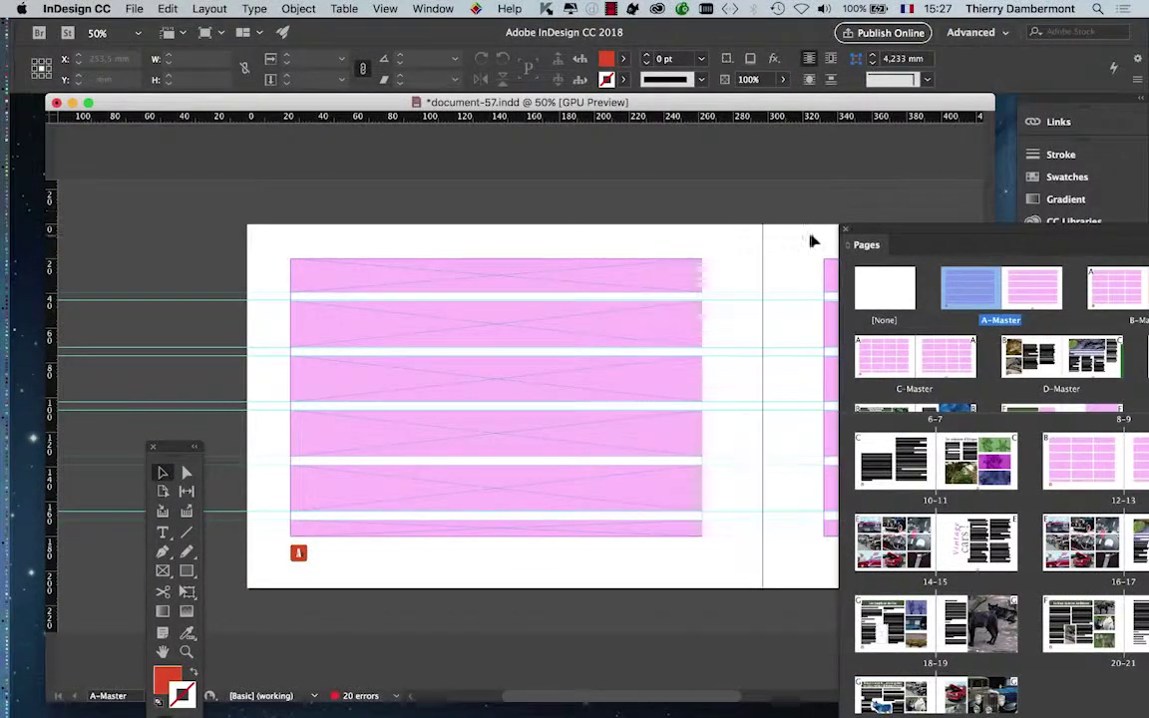
click(847, 232)
scroll(449, 231, right, 5)
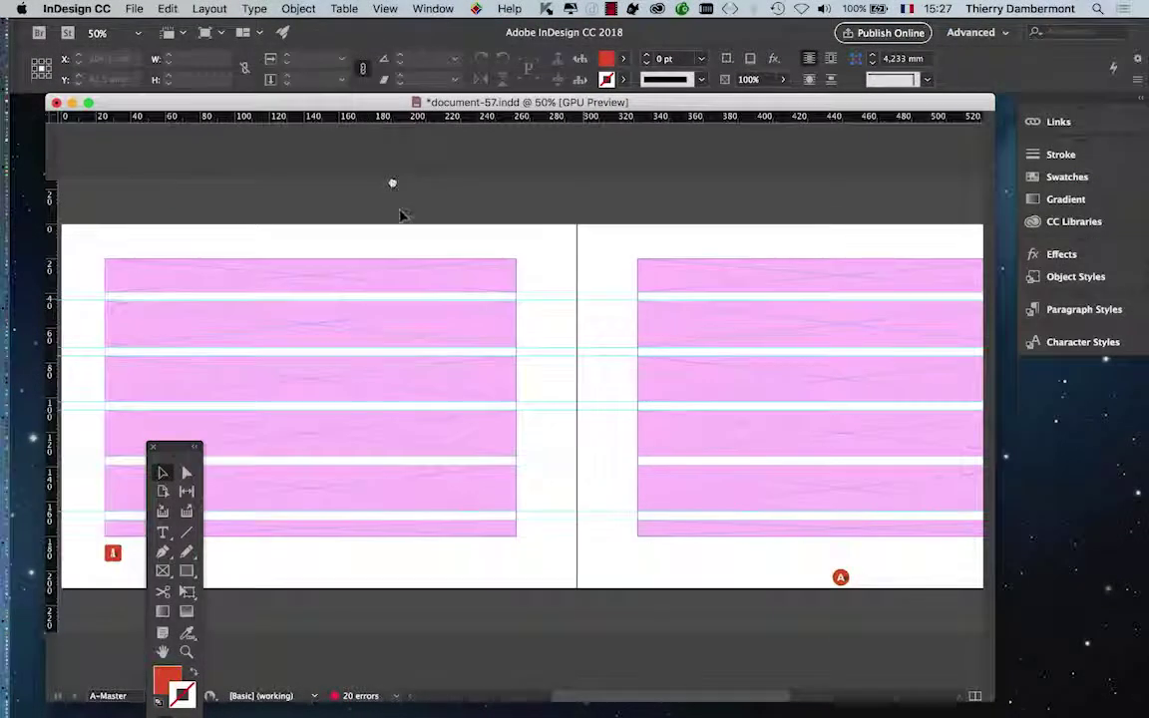
drag(790, 466, 533, 390)
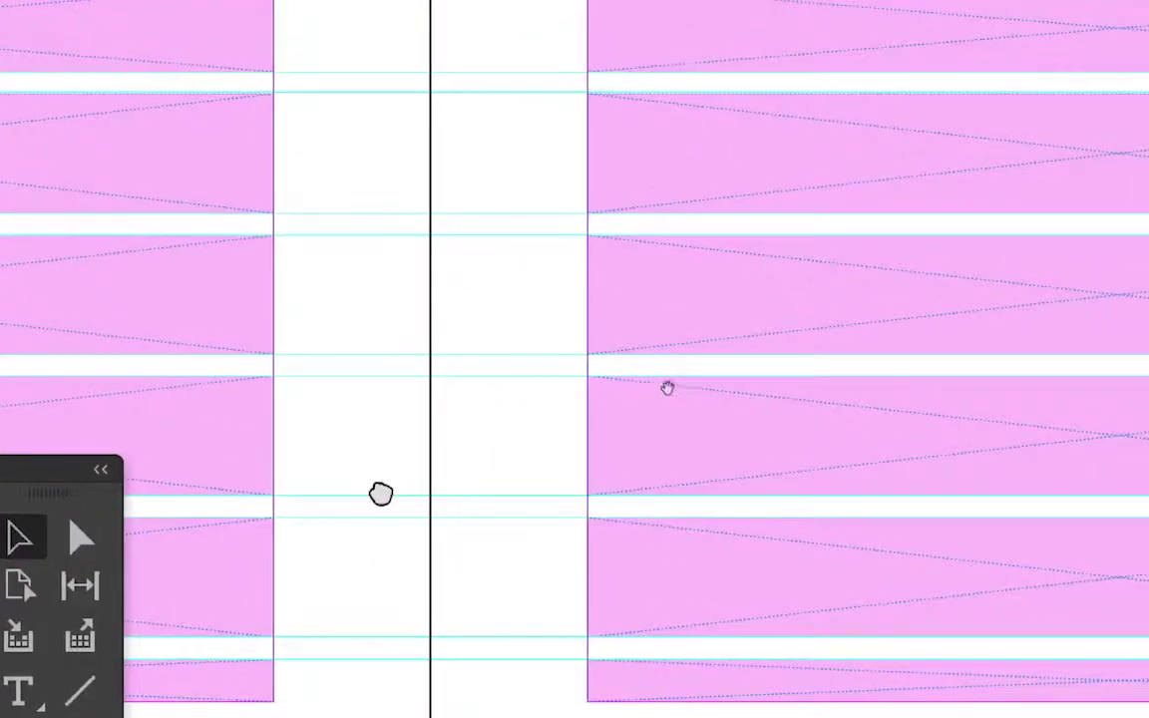
click(347, 561)
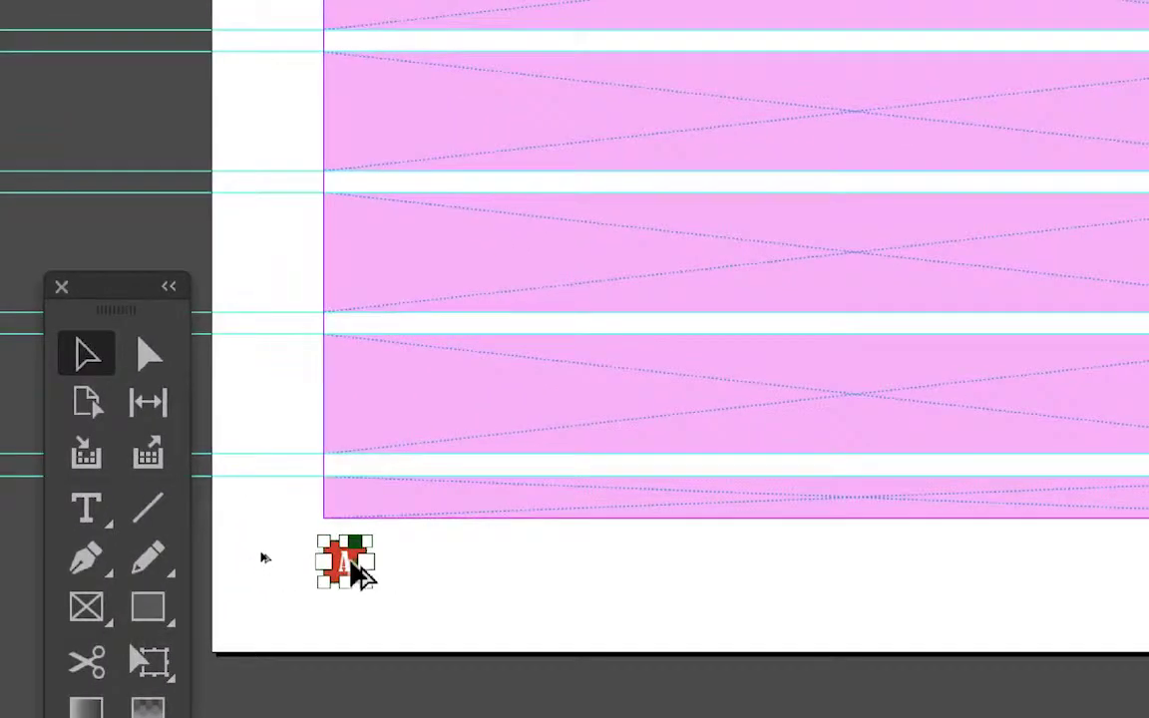
drag(362, 573, 1148, 573)
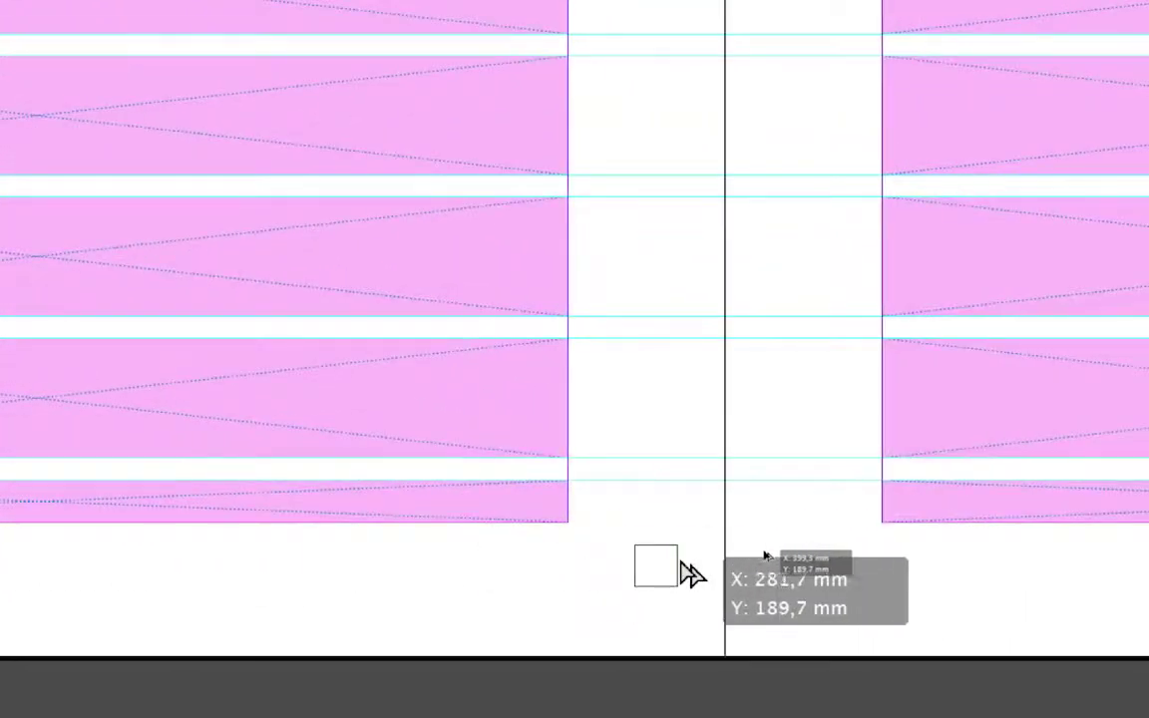
drag(763, 555, 1148, 551)
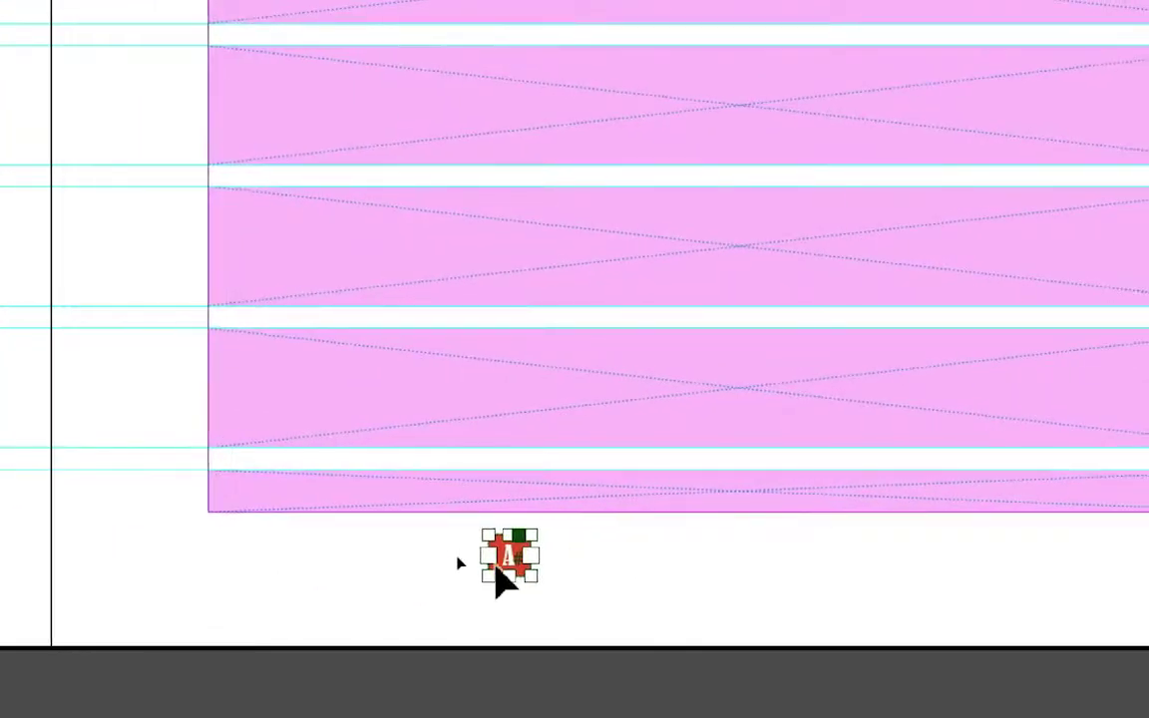
drag(504, 576, 1148, 574)
click(688, 578)
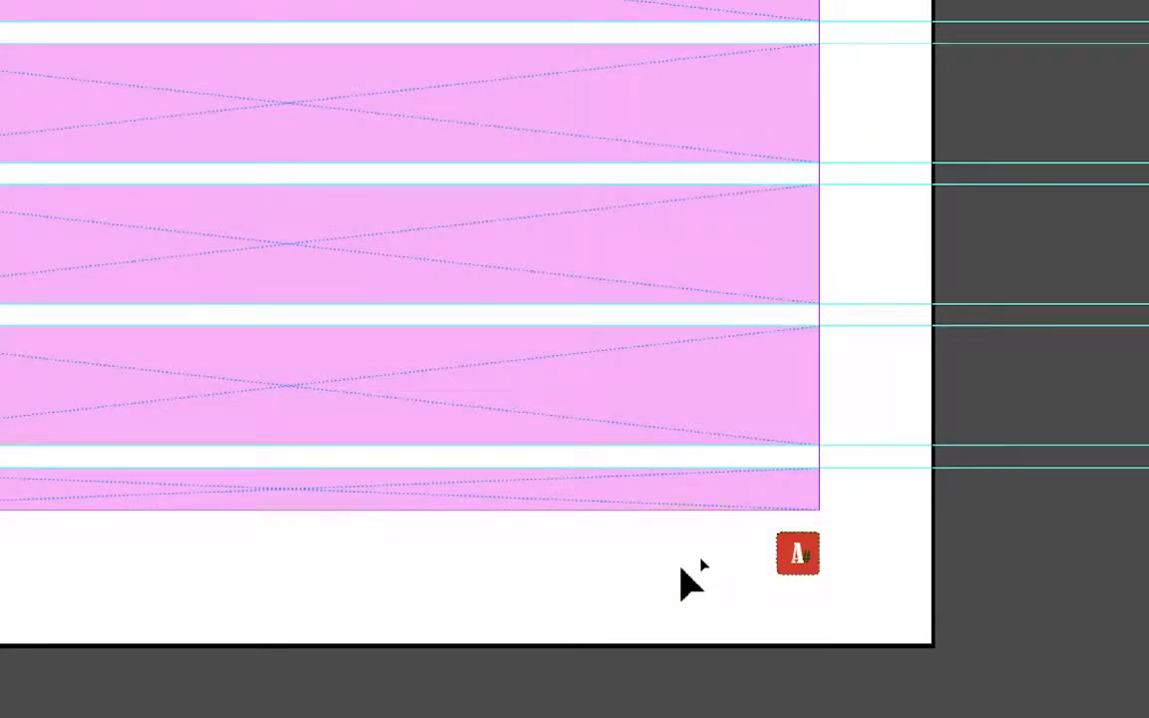
- Reopen the Pages panel and go to the 6-7 spread, keeping both of its pages unobstructed
key(super+minus)
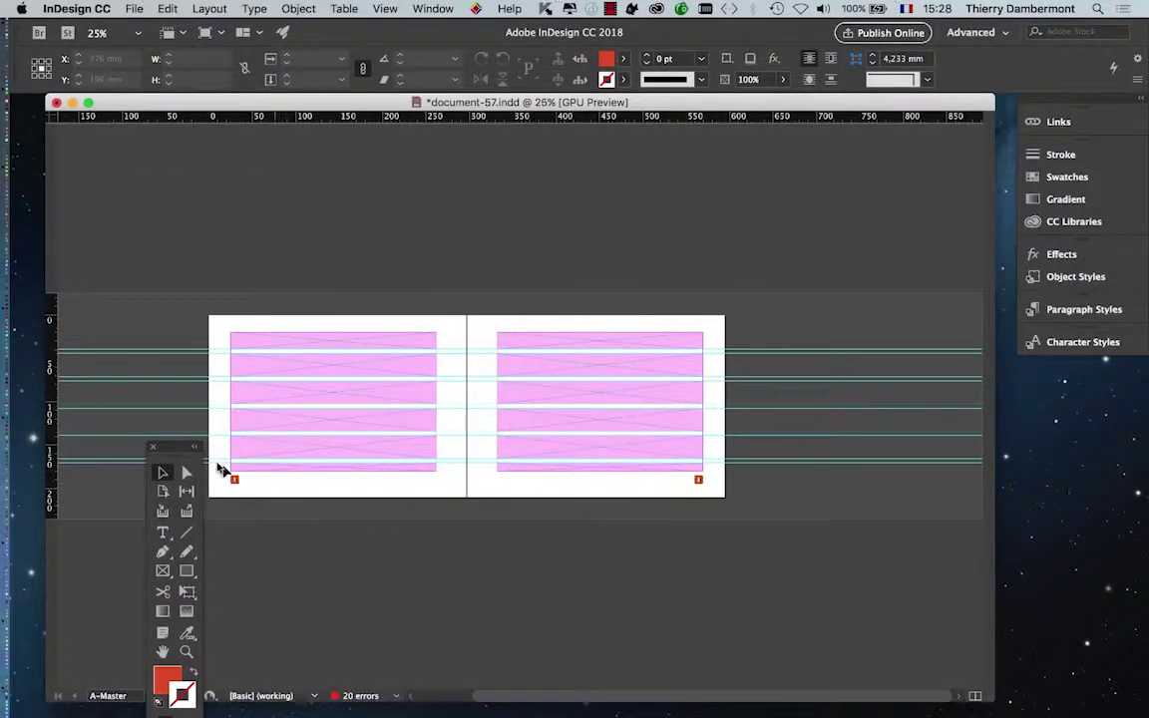
drag(173, 453, 101, 241)
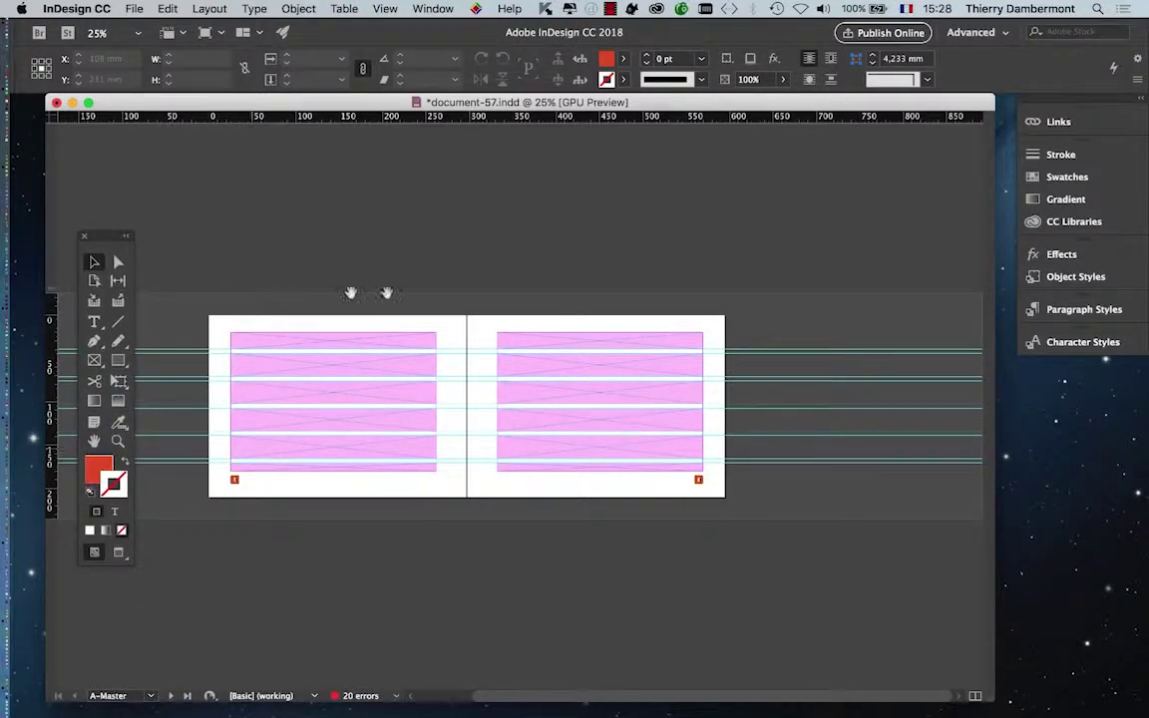
drag(350, 293, 433, 292)
click(419, 9)
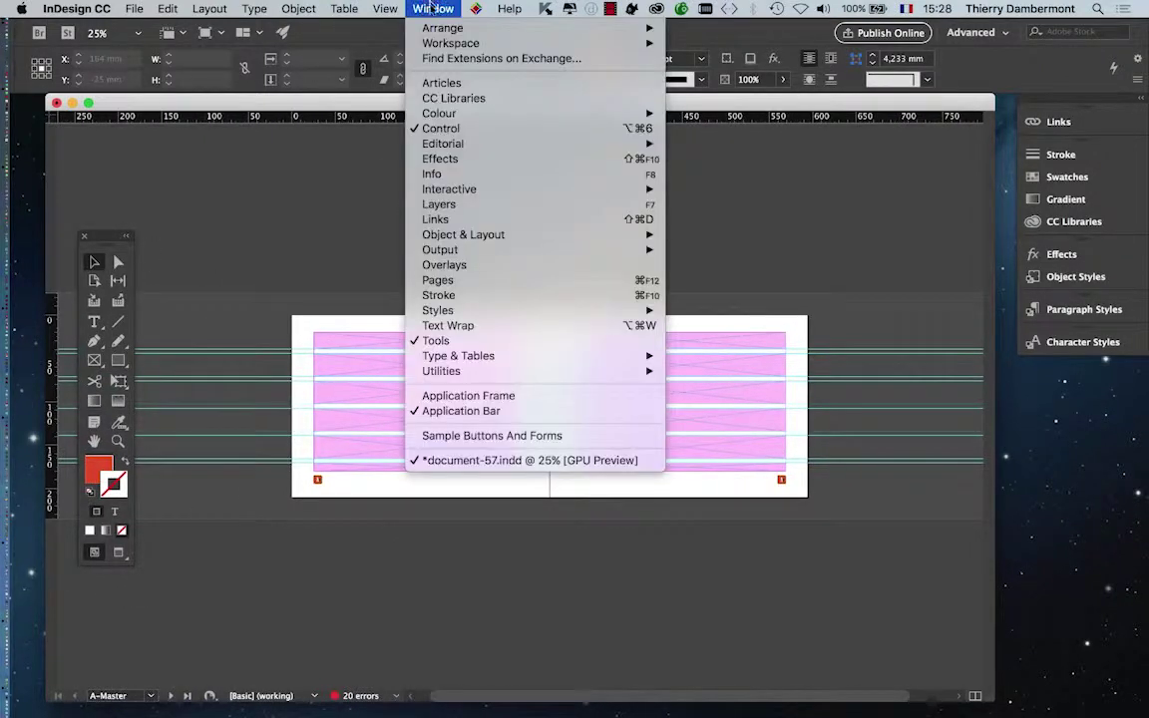
click(484, 284)
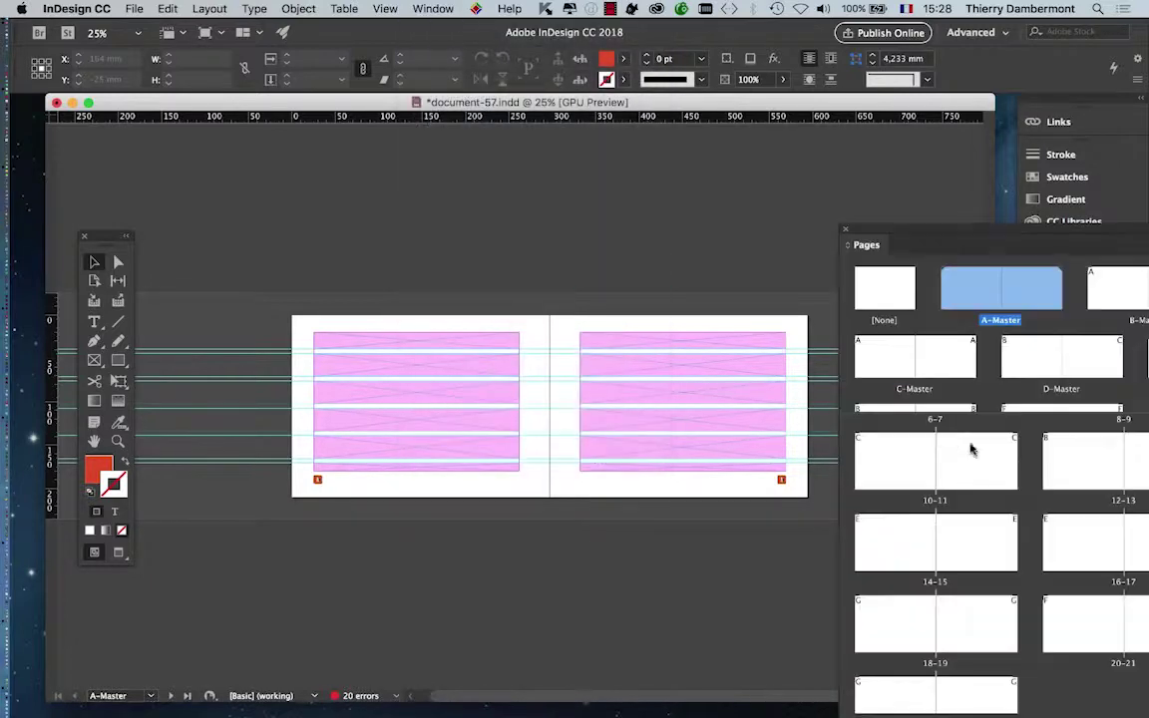
drag(897, 233, 760, 93)
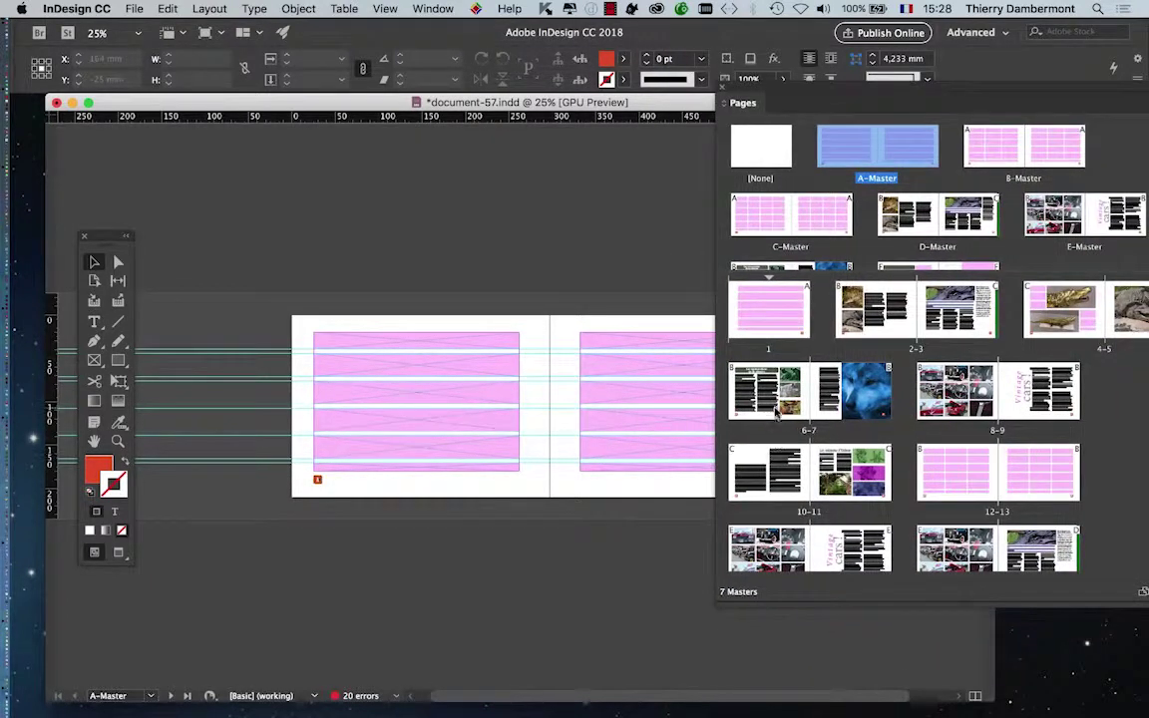
double_click(774, 401)
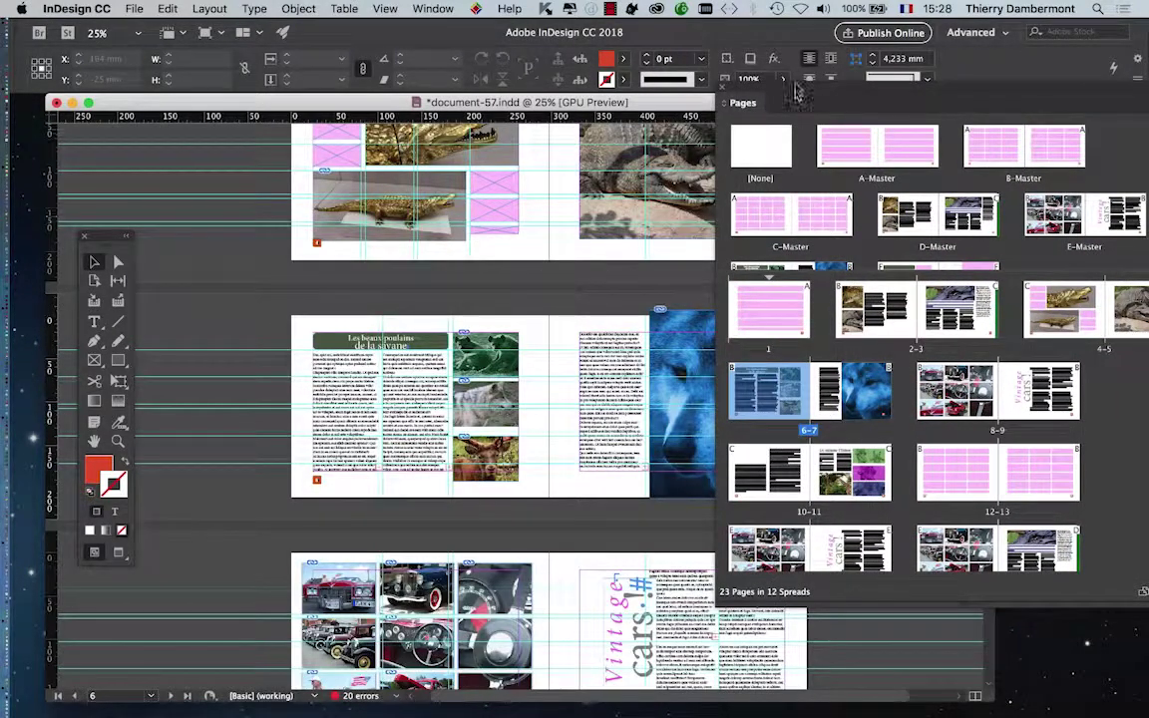
drag(720, 90, 886, 128)
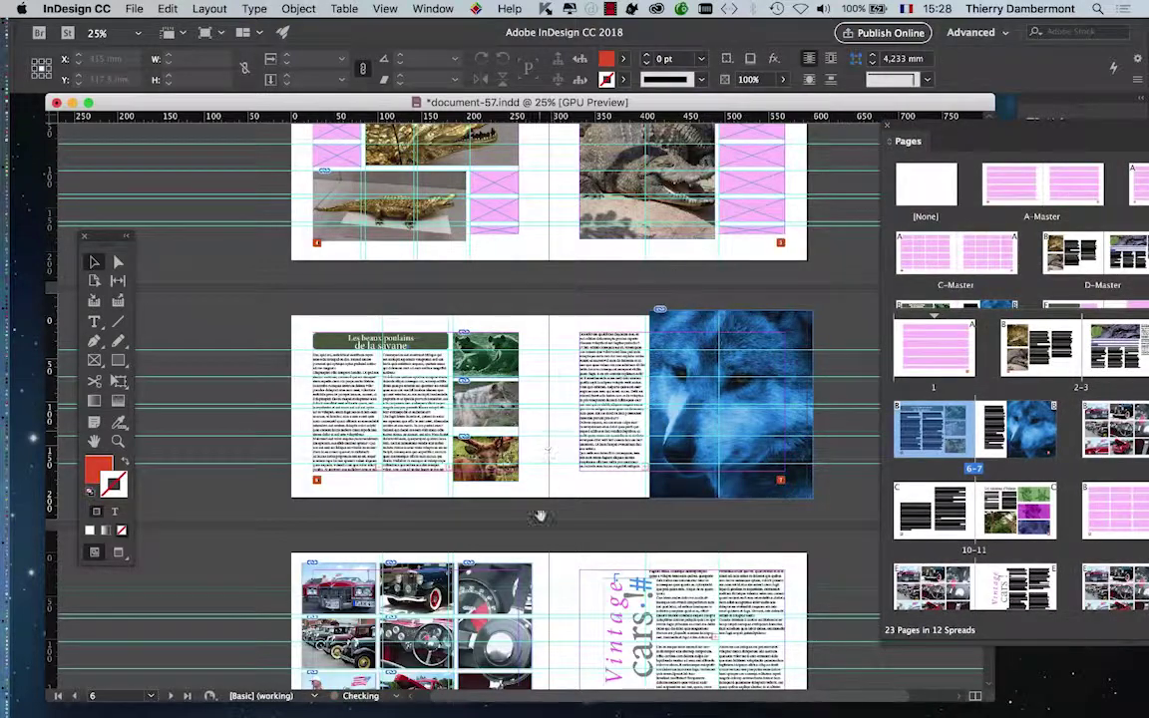
- Check the updated page-number badges across the spreads from page 6 to page 11, with close-ups on pages 6 and 7
scroll(542, 541, down, 2)
scroll(540, 539, down, 8)
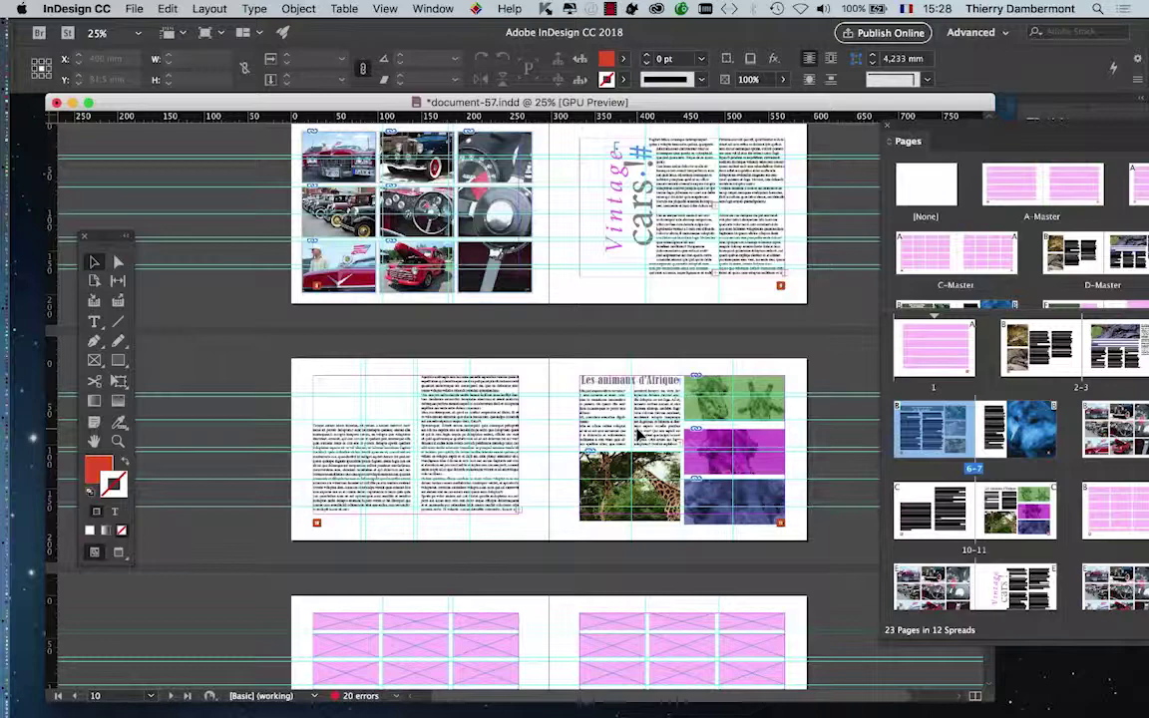
scroll(638, 436, up, 5)
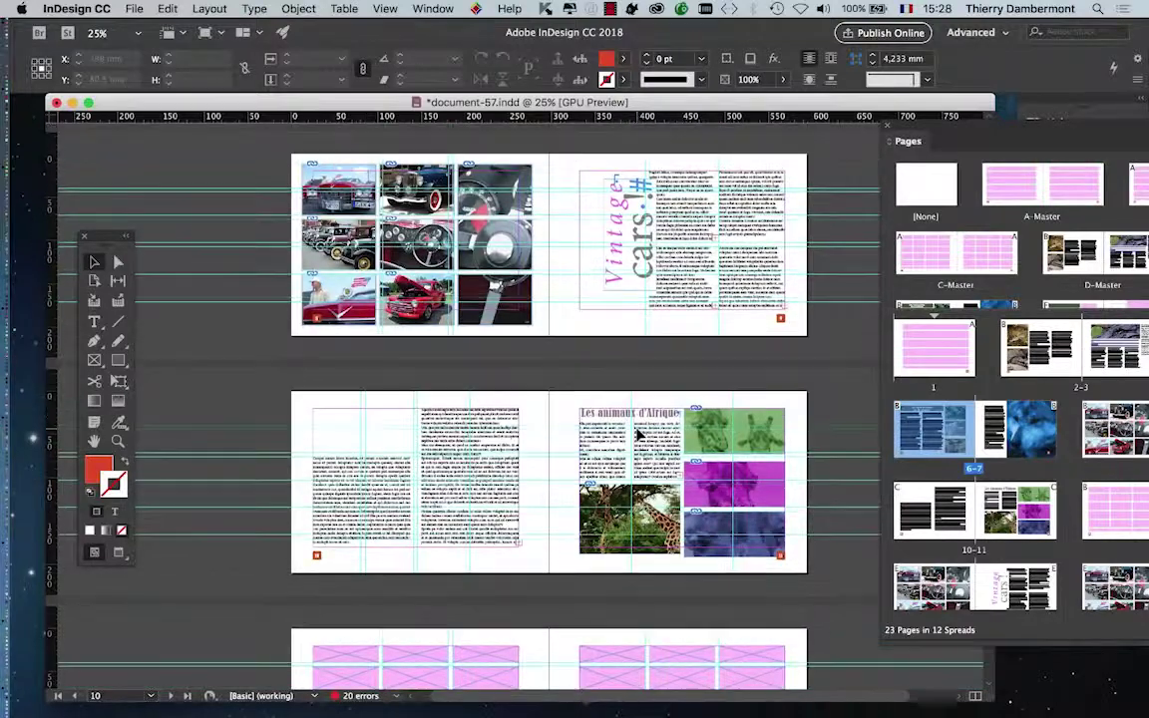
scroll(638, 436, up, 3)
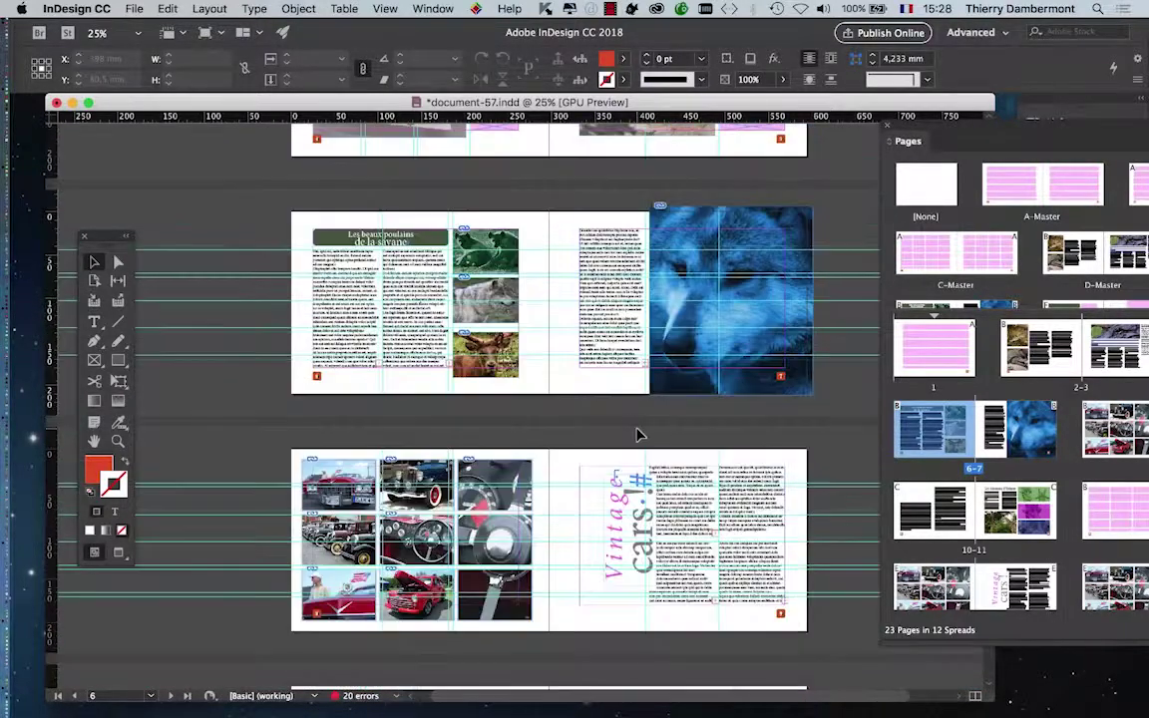
scroll(671, 416, right, 3)
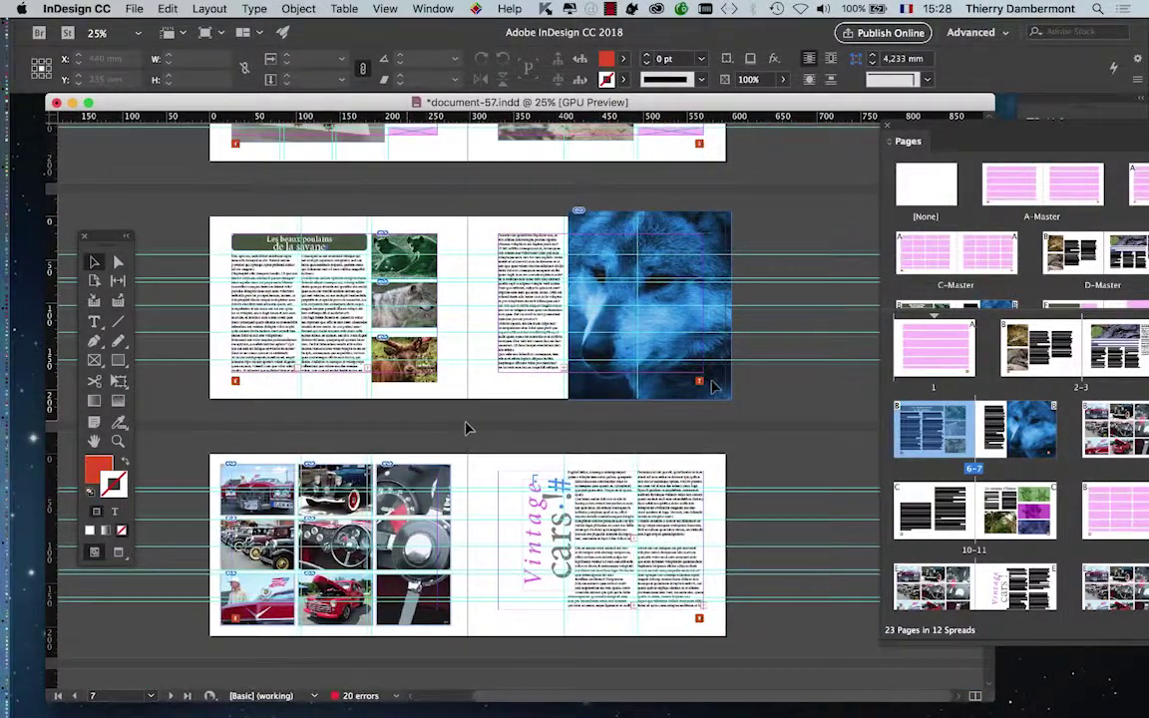
scroll(712, 389, up, 4)
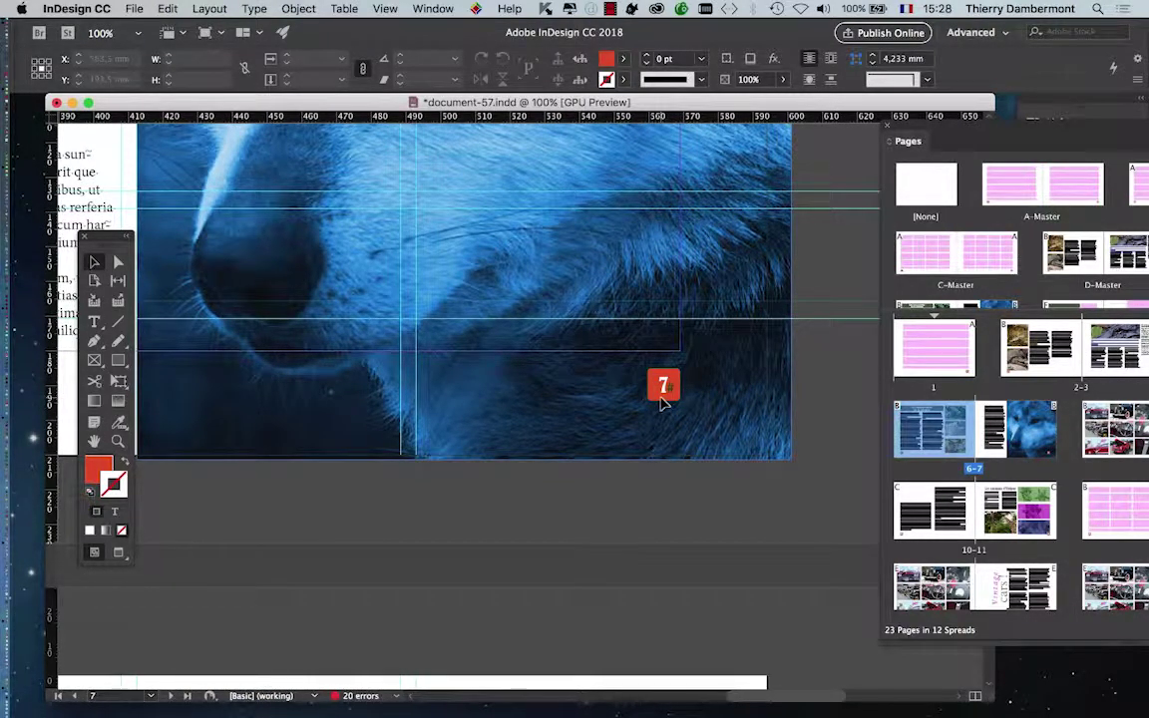
drag(630, 387, 682, 592)
key(super+minus)
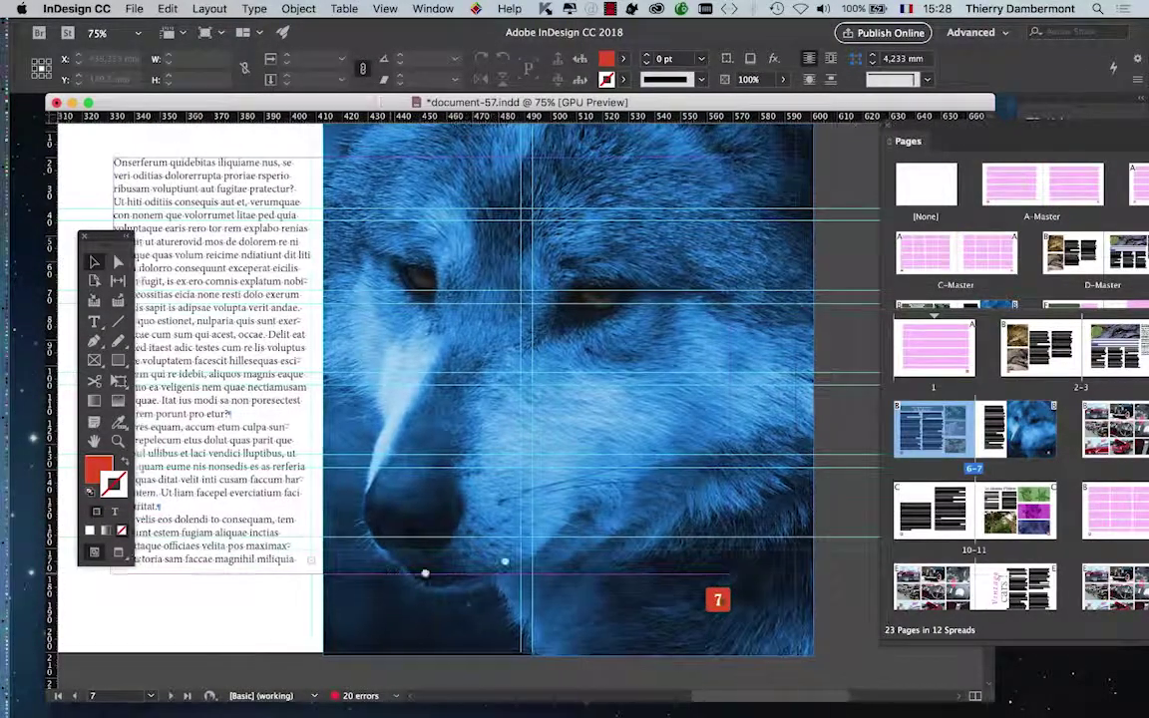
scroll(361, 529, left, 3)
scroll(361, 528, left, 10)
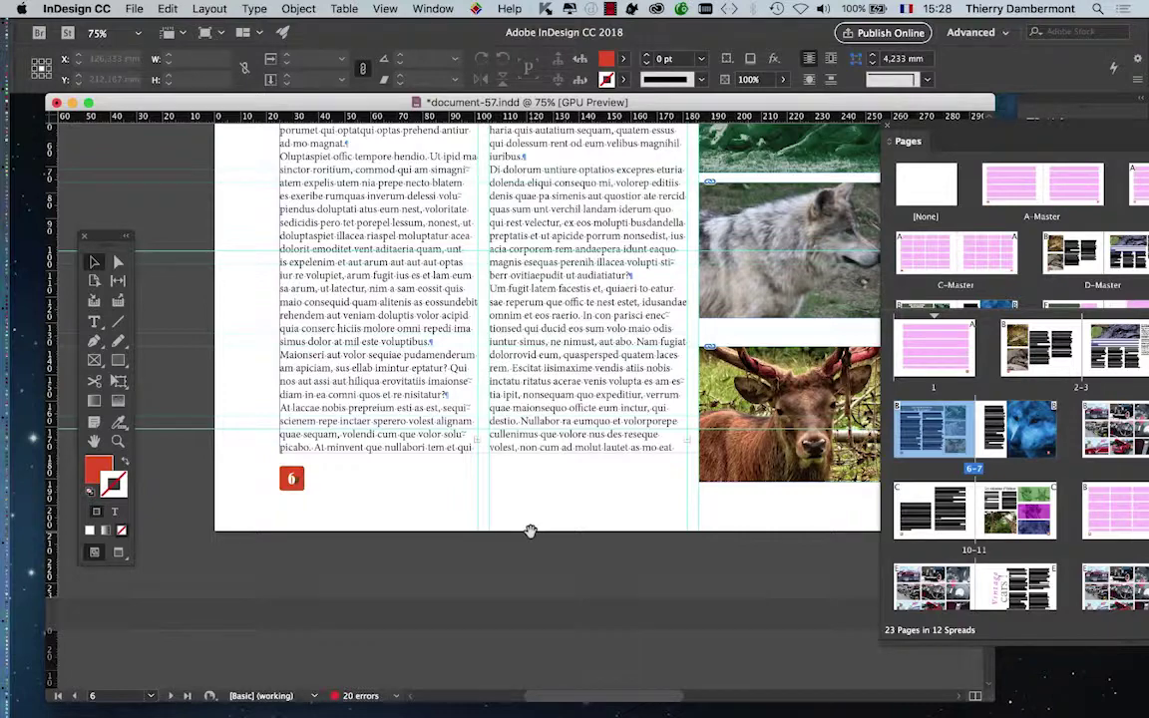
scroll(776, 399, right, 15)
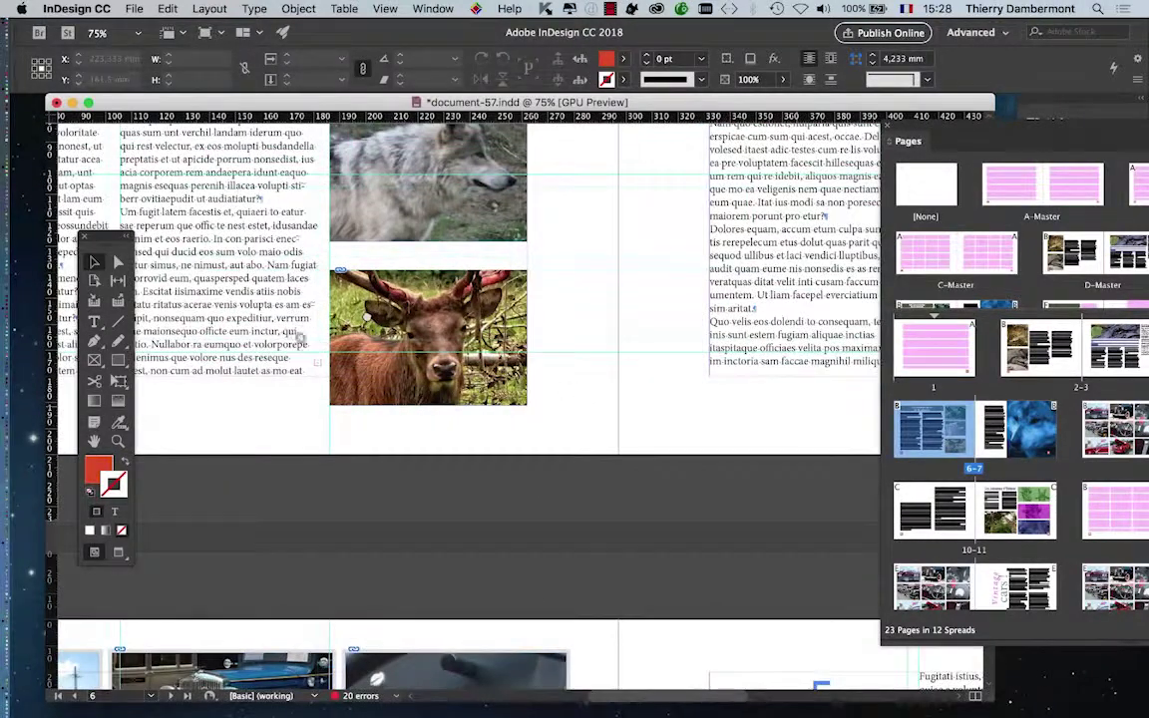
- Override the page-number badge over the wolf photo on page 7 and set its object opacity to 0% in Effects
scroll(648, 339, right, 5)
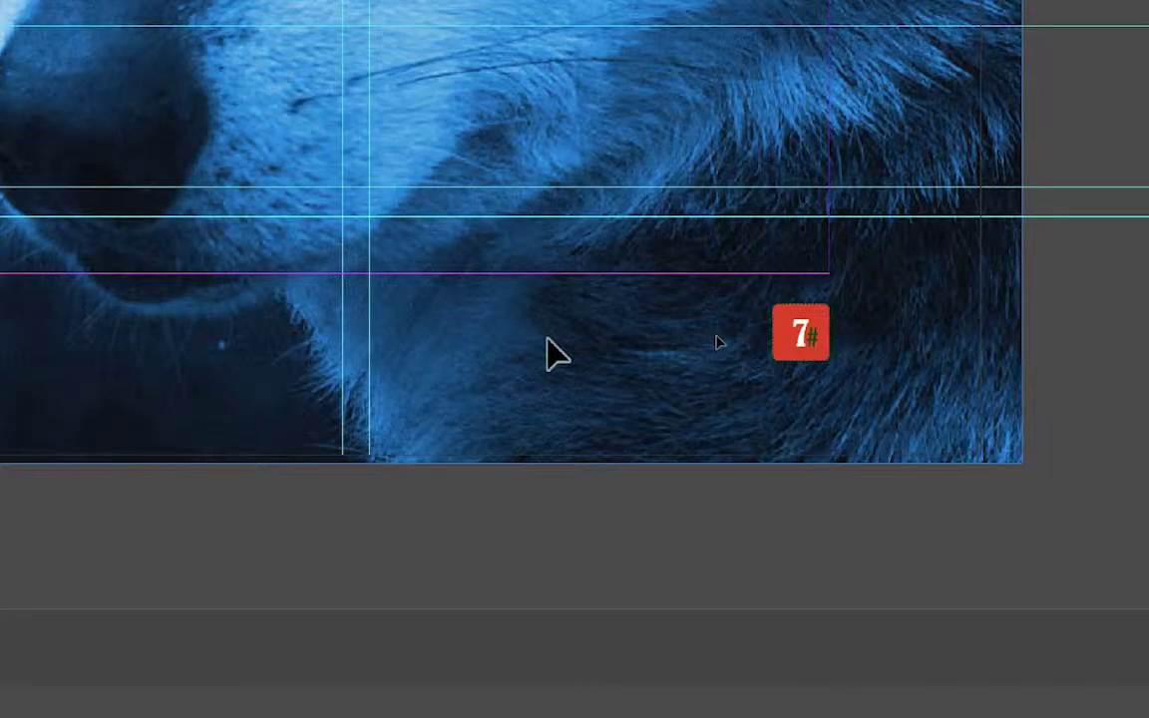
click(804, 334)
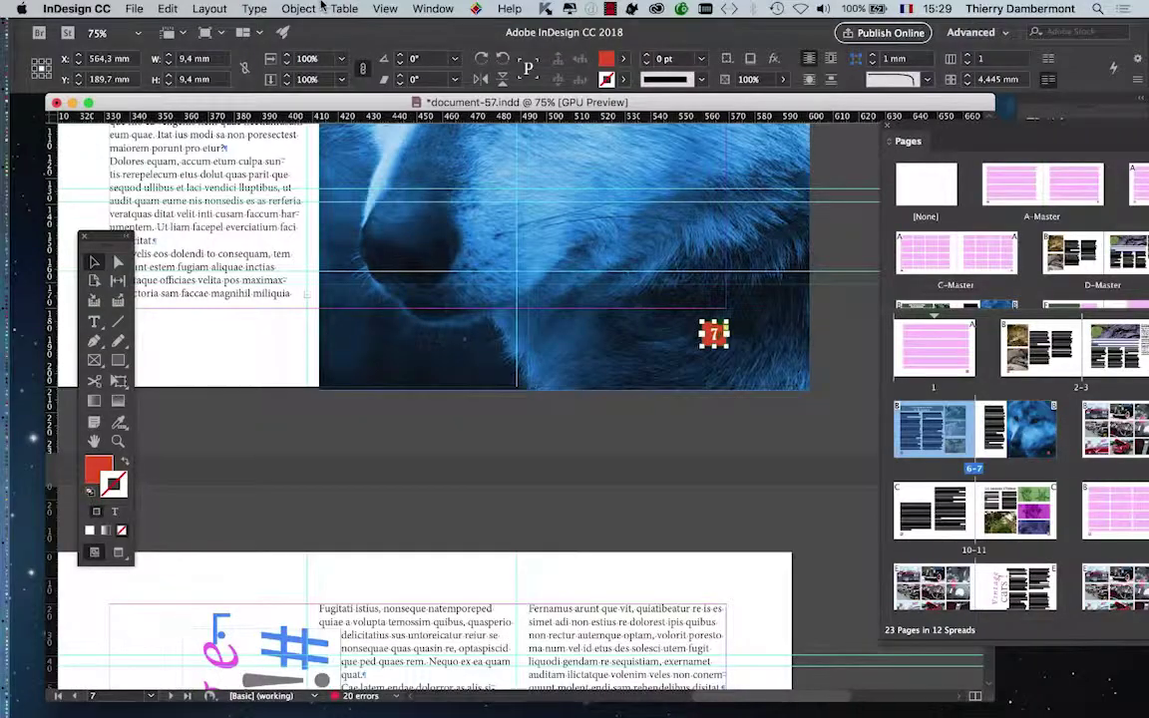
click(317, 10)
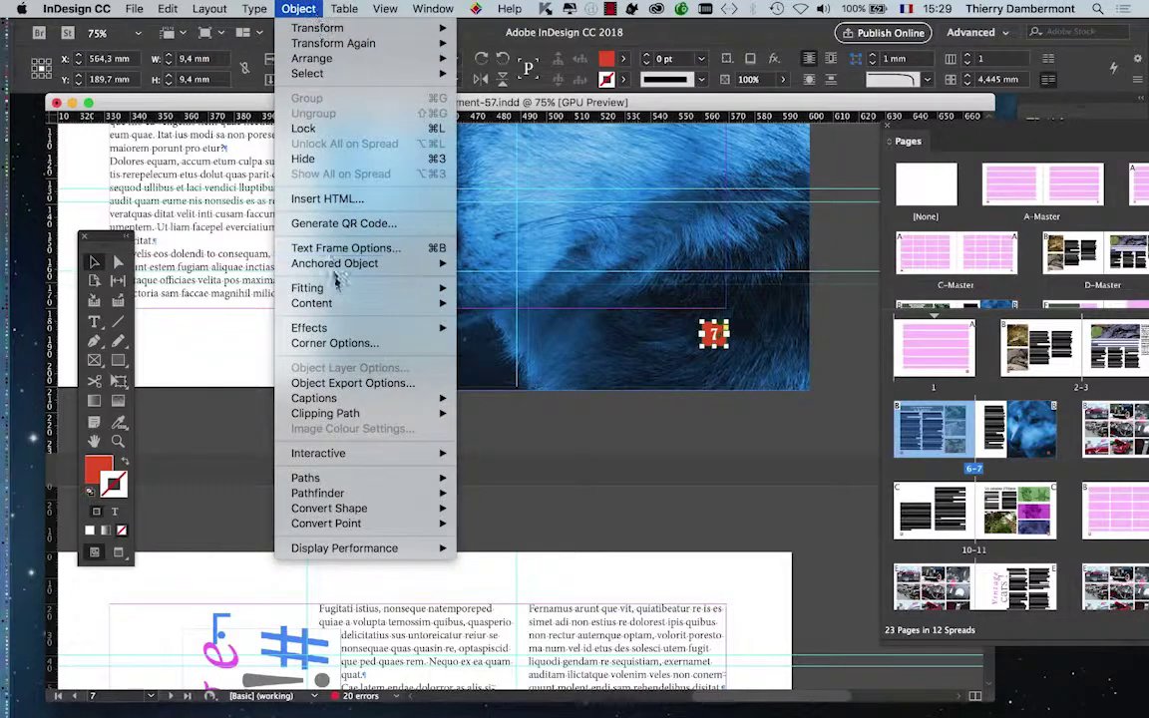
mouse_move(438, 327)
click(492, 331)
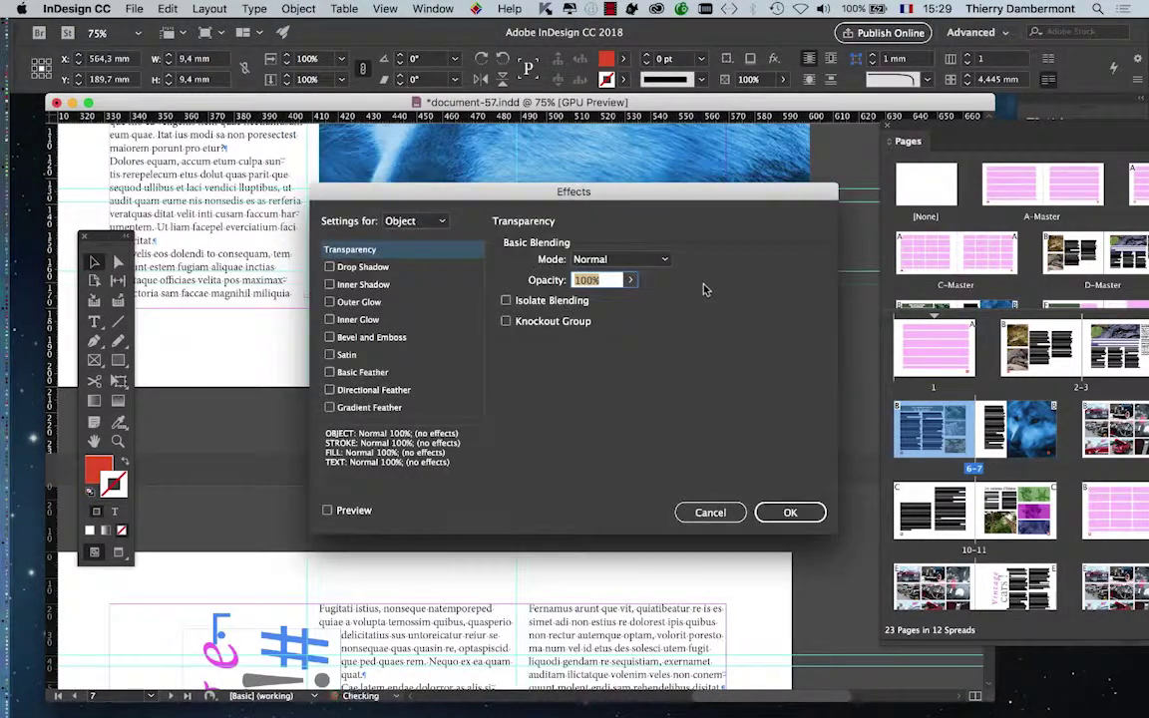
drag(613, 196, 519, 132)
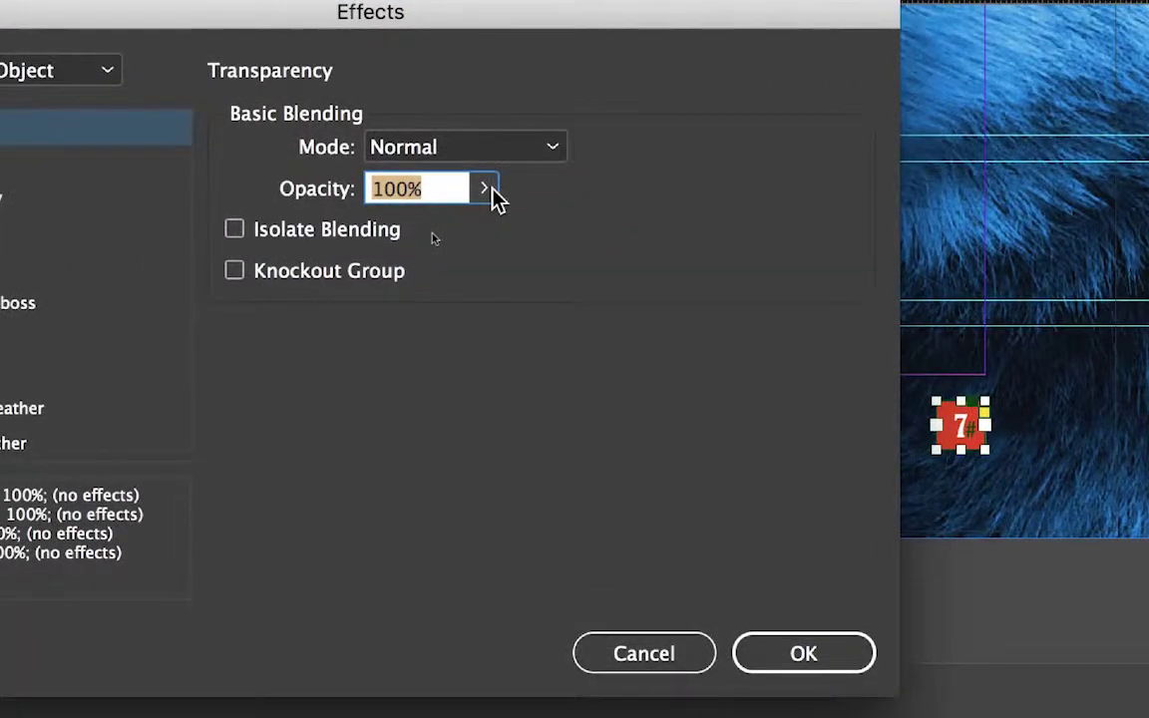
text(0)
click(485, 190)
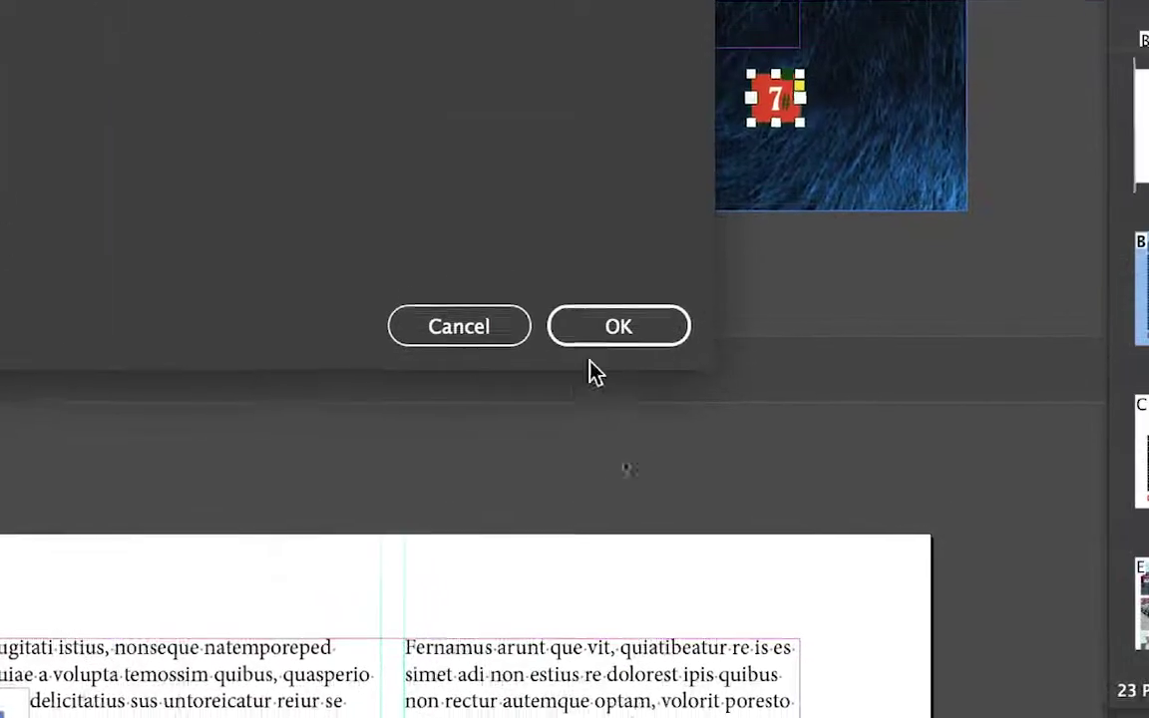
click(613, 332)
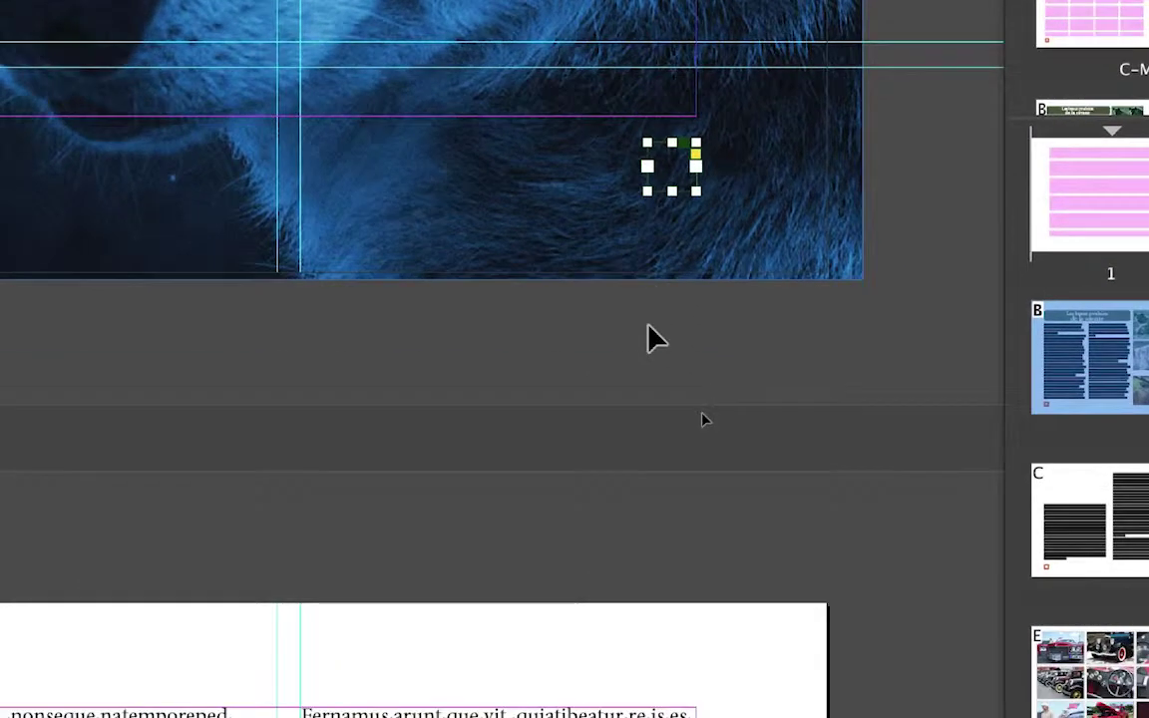
click(648, 327)
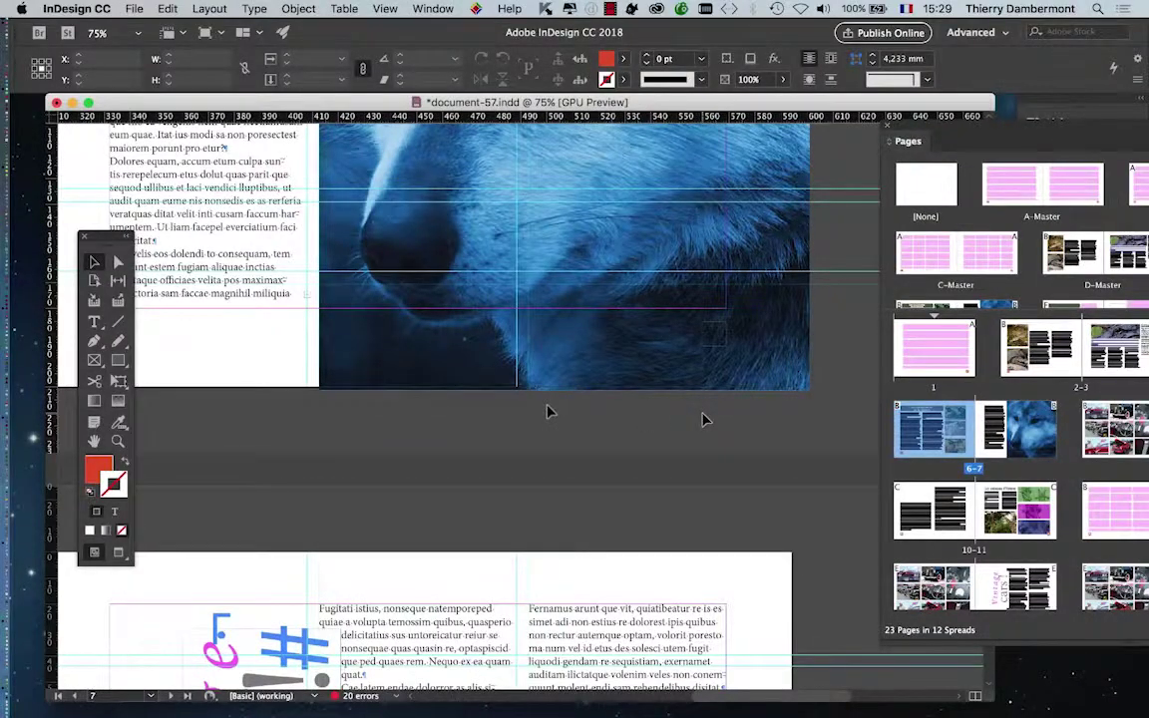
- Examine the 6-7 spread as a whole and the page-number badge over the red car photo on page 8
drag(546, 411, 447, 407)
scroll(504, 412, left, 3)
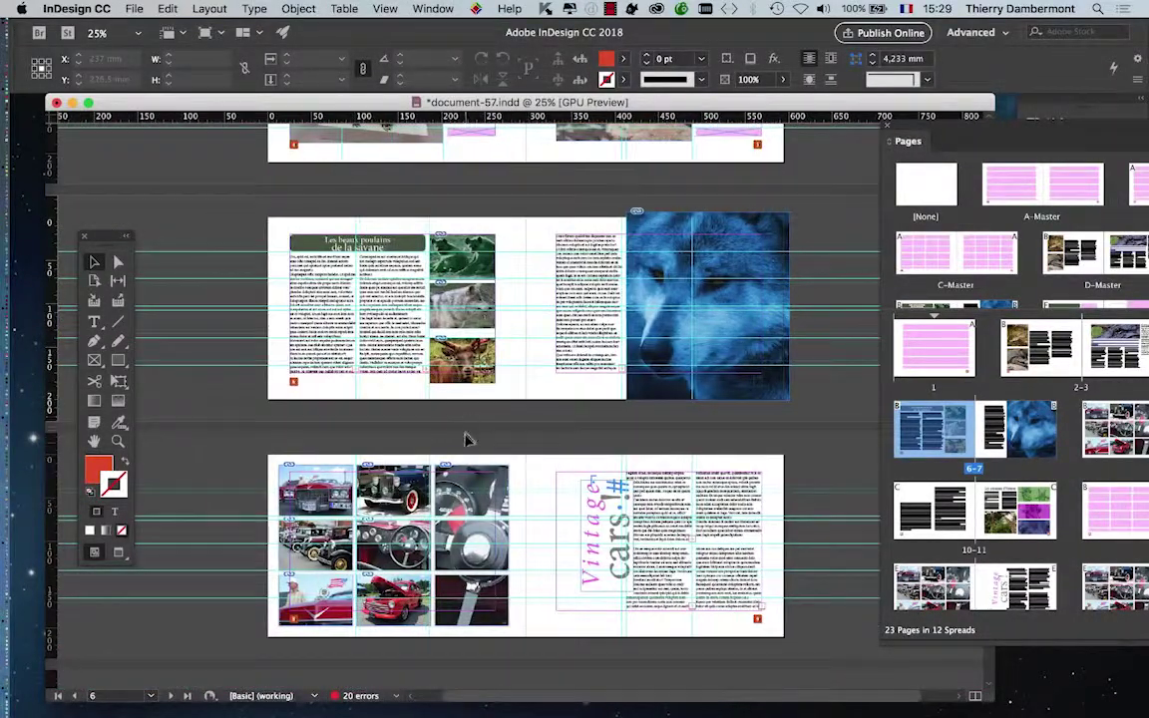
scroll(267, 638, up, 5)
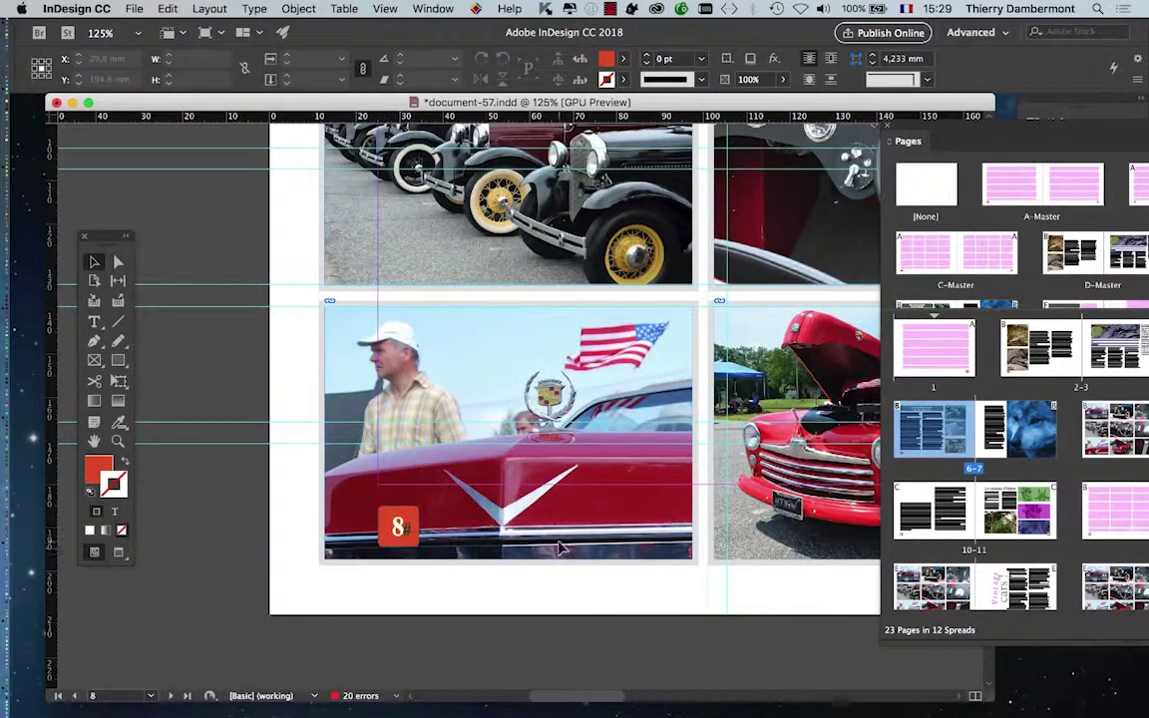
scroll(560, 547, down, 1)
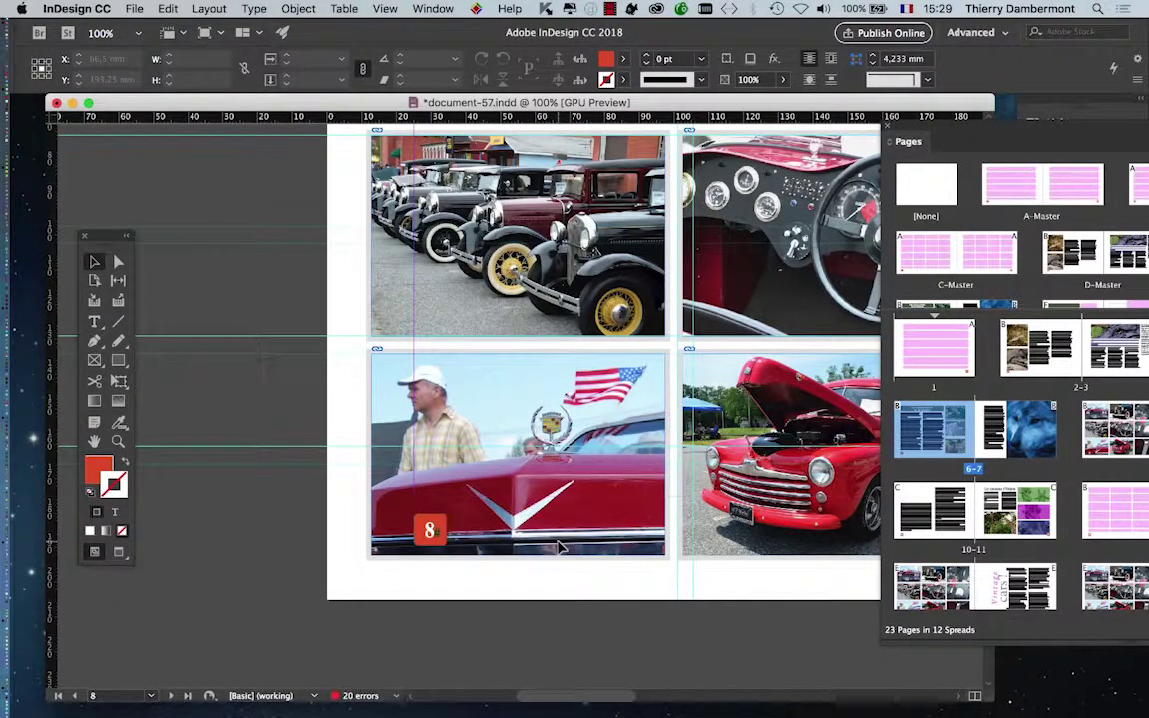